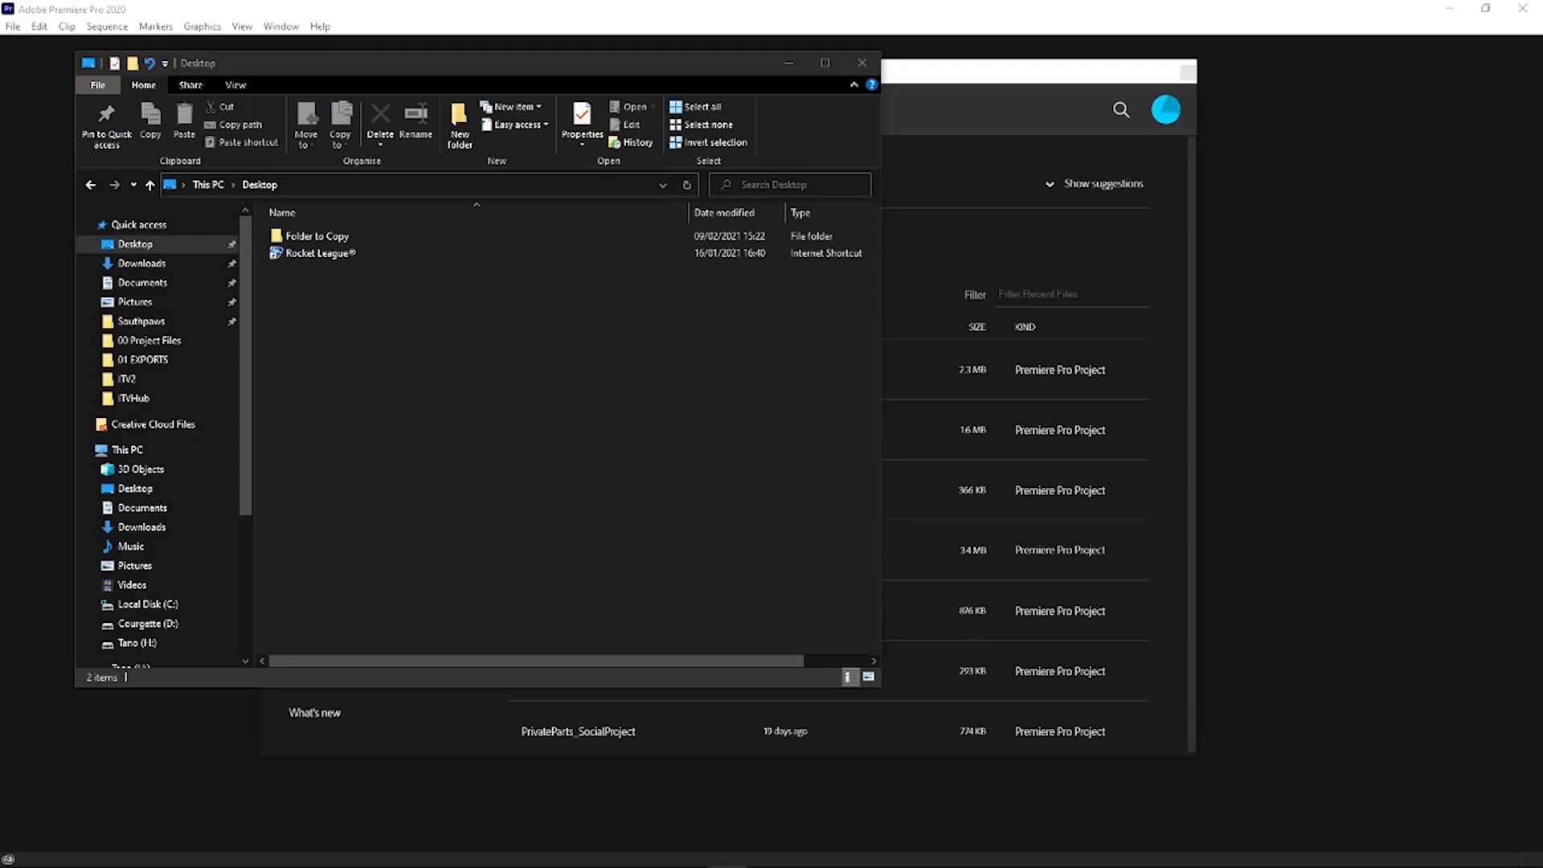
# - Copy all the template folders from the desktop's Folder to Copy into the BlauwFilms folder on the Tano (H:) drive
pyautogui.click(380, 359)
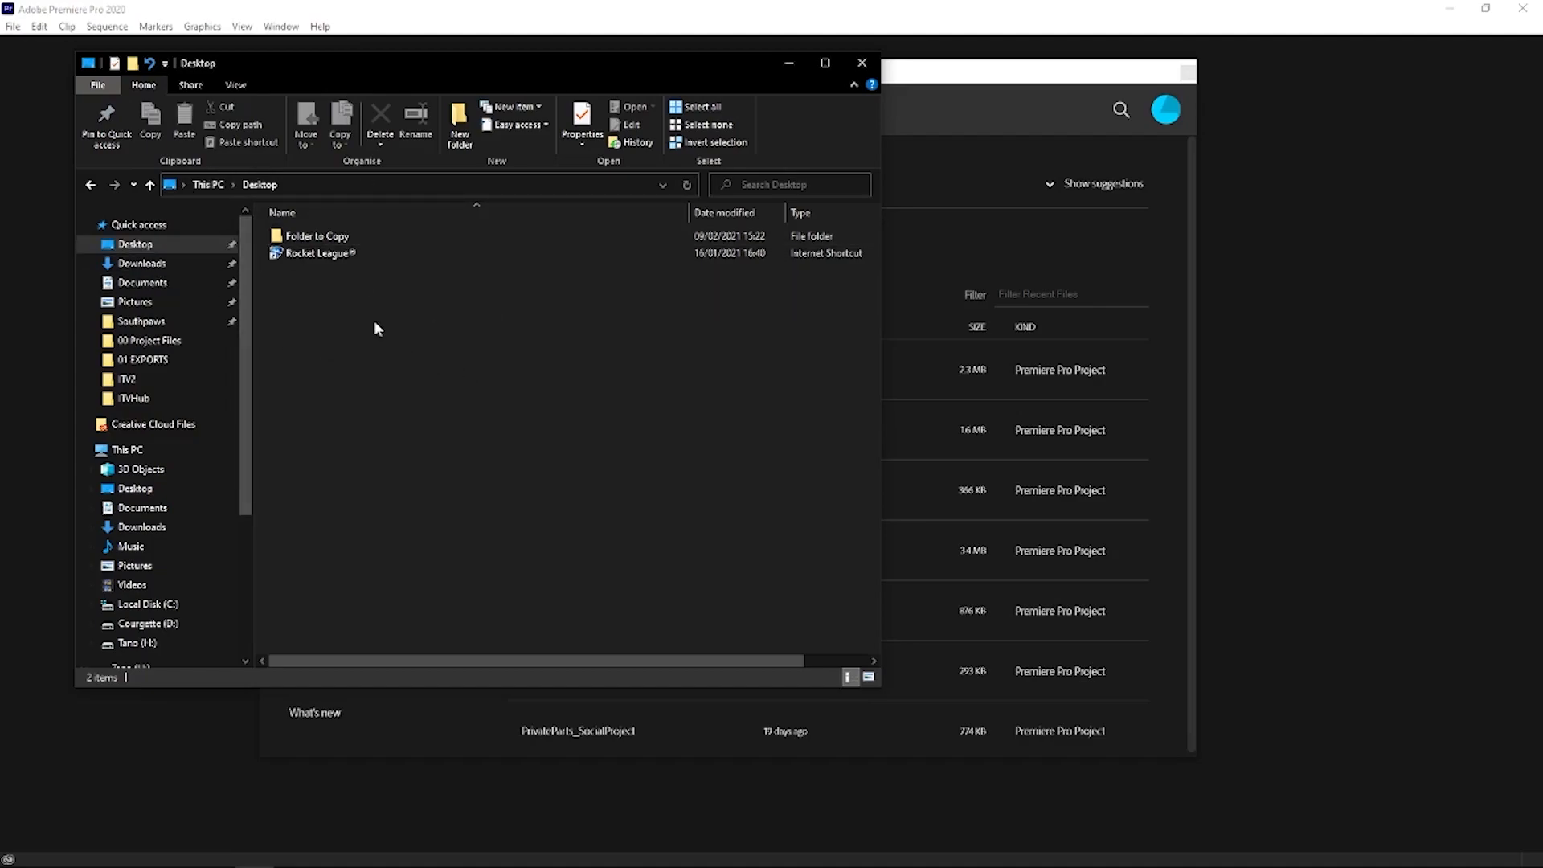
pyautogui.doubleClick(317, 236)
pyautogui.moveTo(326, 372); pyautogui.dragTo(400, 237)
pyautogui.click(302, 384)
pyautogui.moveTo(303, 363); pyautogui.dragTo(391, 229)
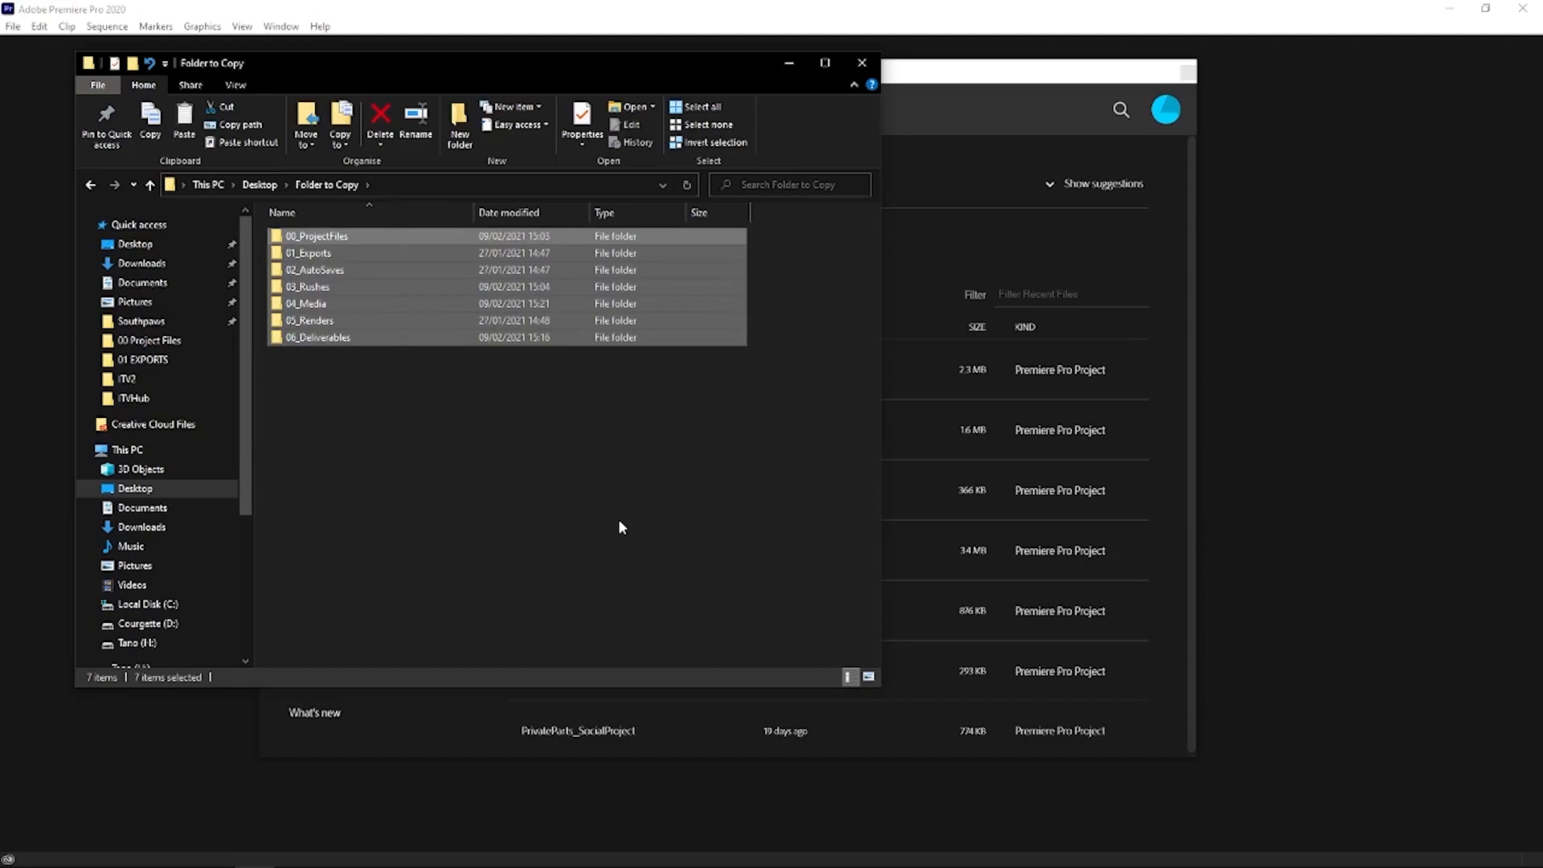
pyautogui.click(132, 643)
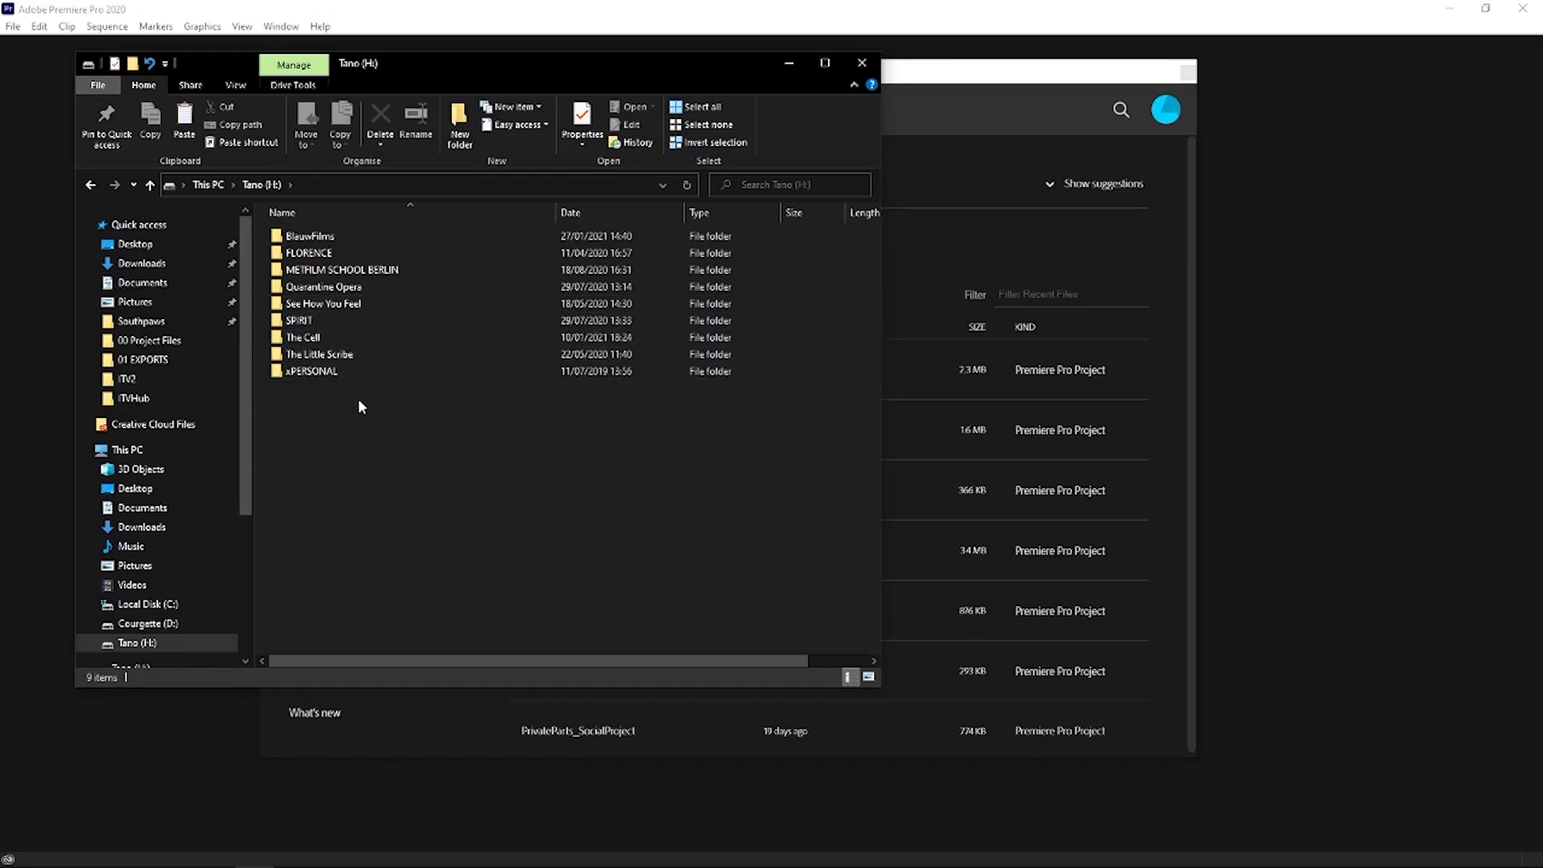
pyautogui.doubleClick(309, 236)
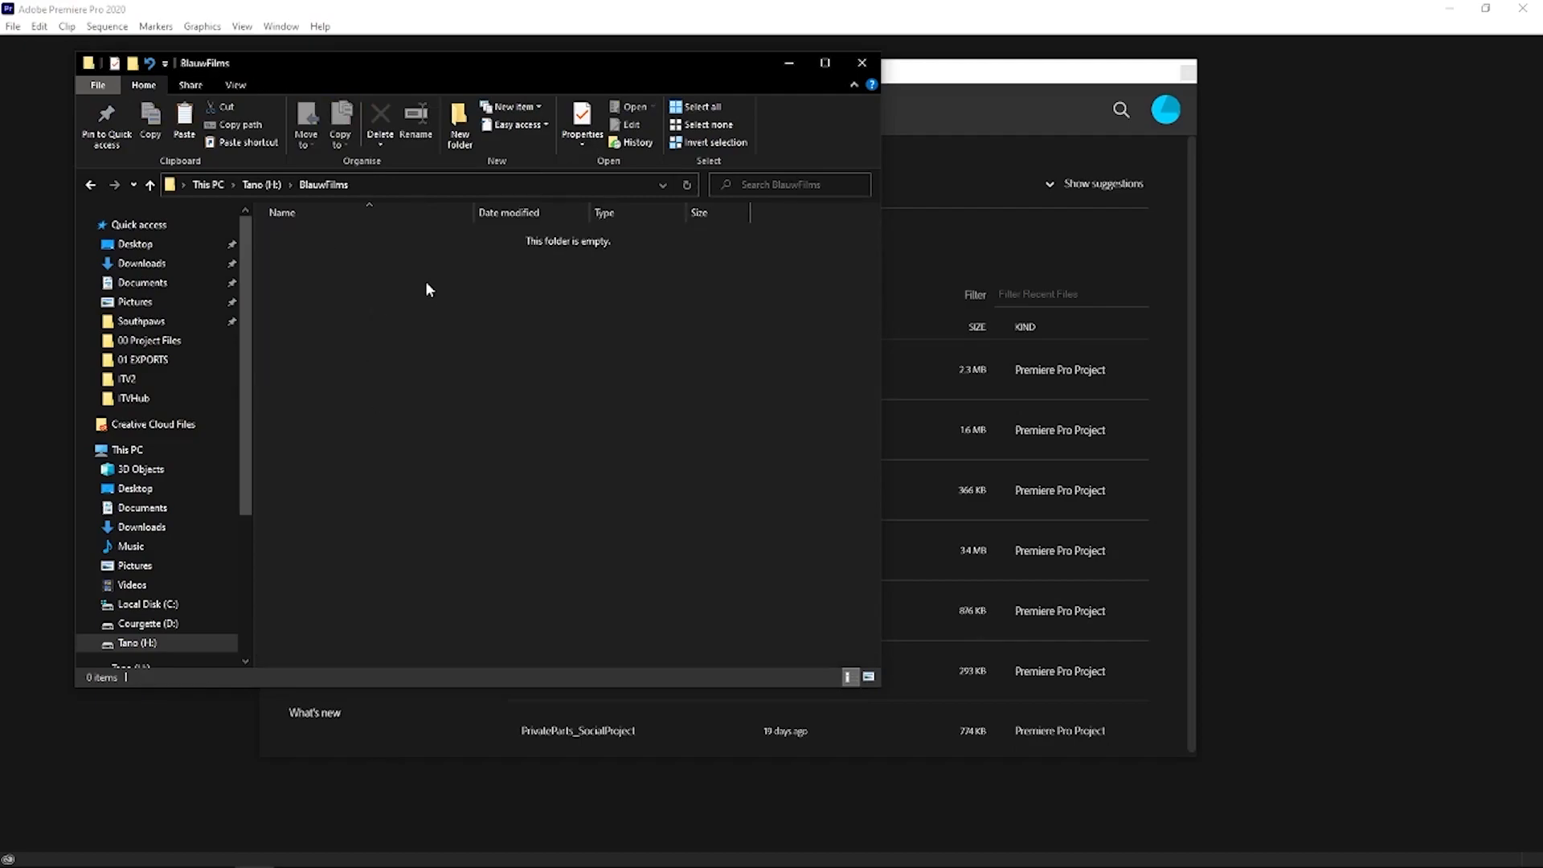
pyautogui.hotkey('ctrl', 'v')
pyautogui.click(425, 418)
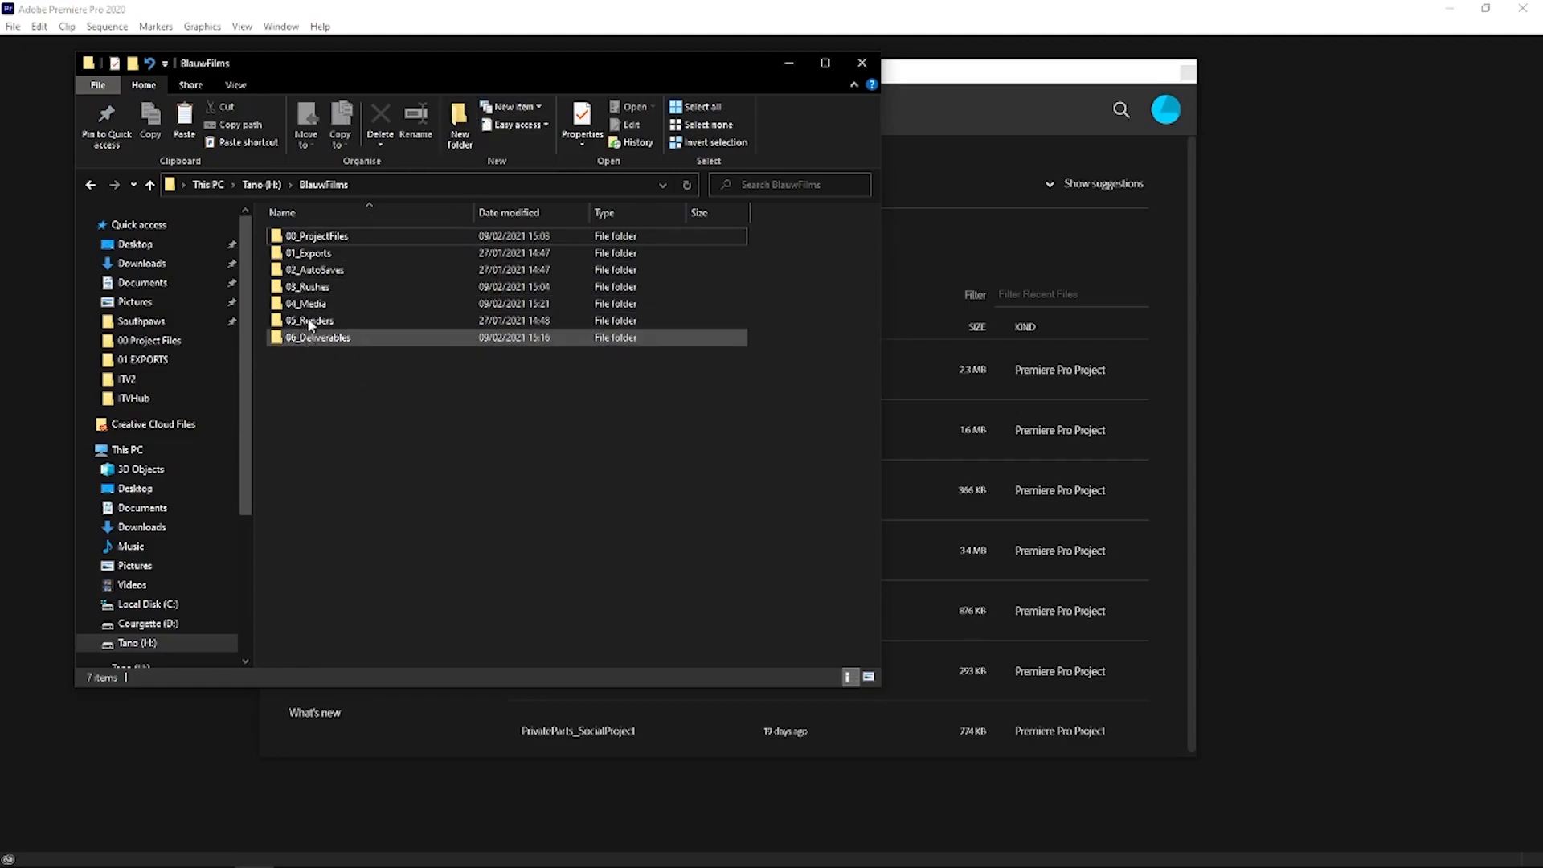
# - Examine the 00_ProjectFiles folder and its AE, Audition and Premiere subfolders
pyautogui.doubleClick(313, 237)
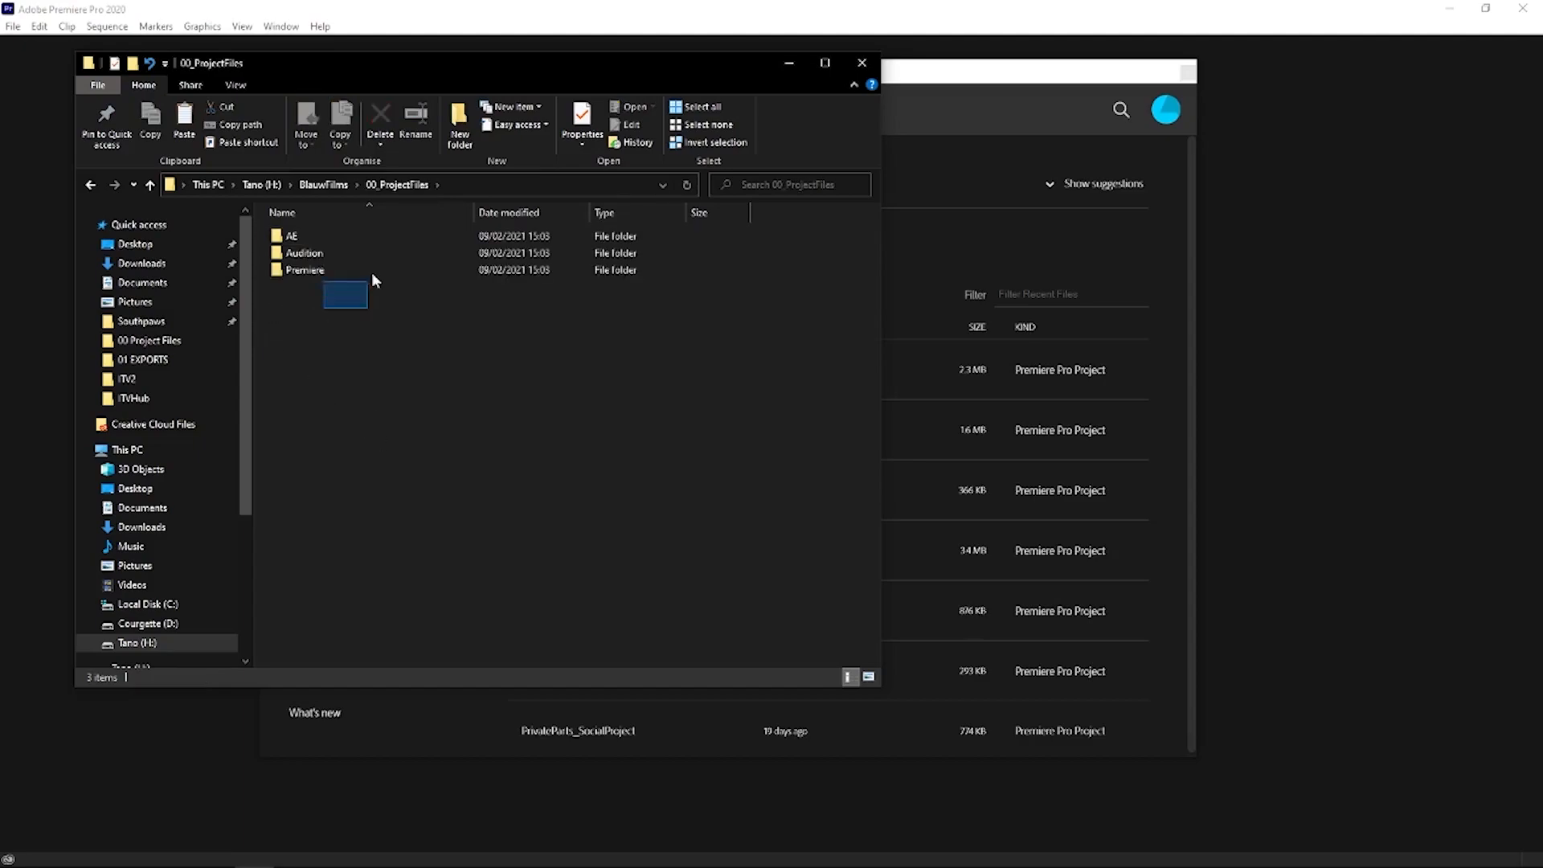
pyautogui.moveTo(371, 280); pyautogui.dragTo(387, 233)
pyautogui.click(289, 331)
pyautogui.doubleClick(306, 271)
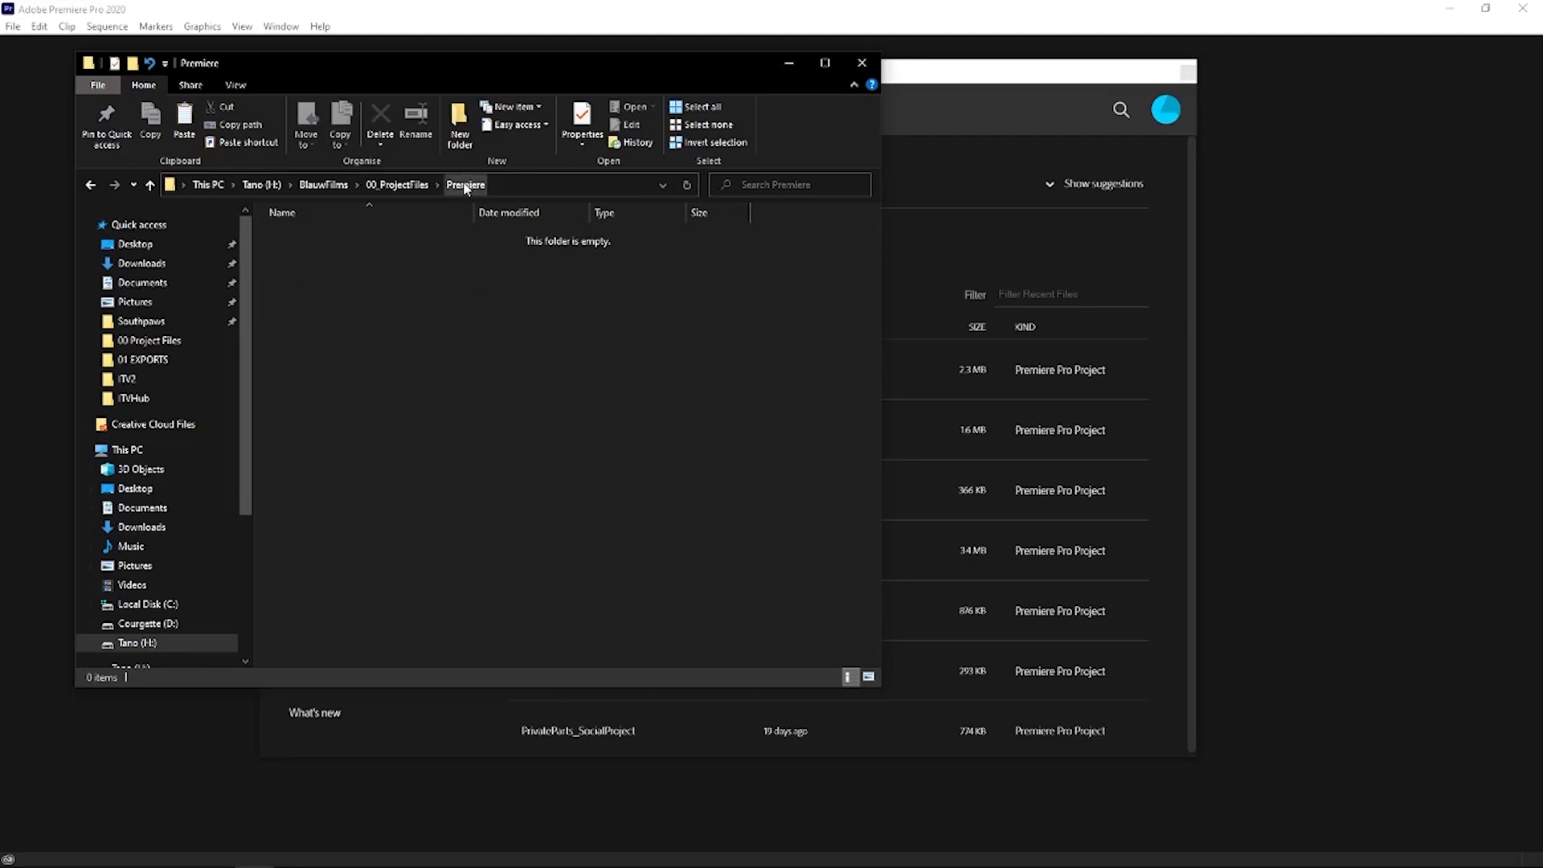
pyautogui.click(397, 184)
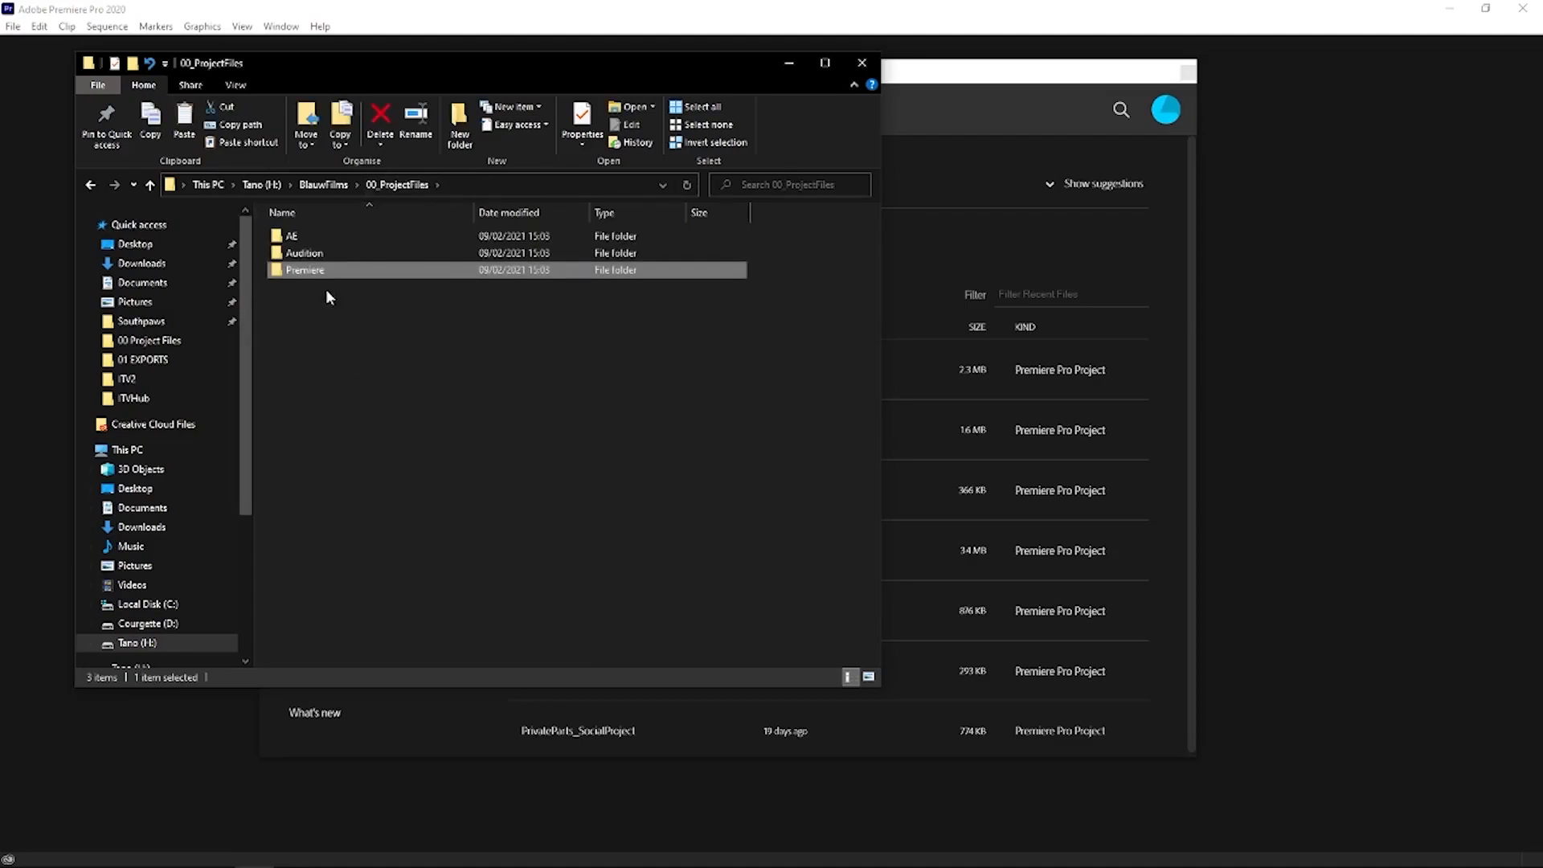
pyautogui.click(315, 254)
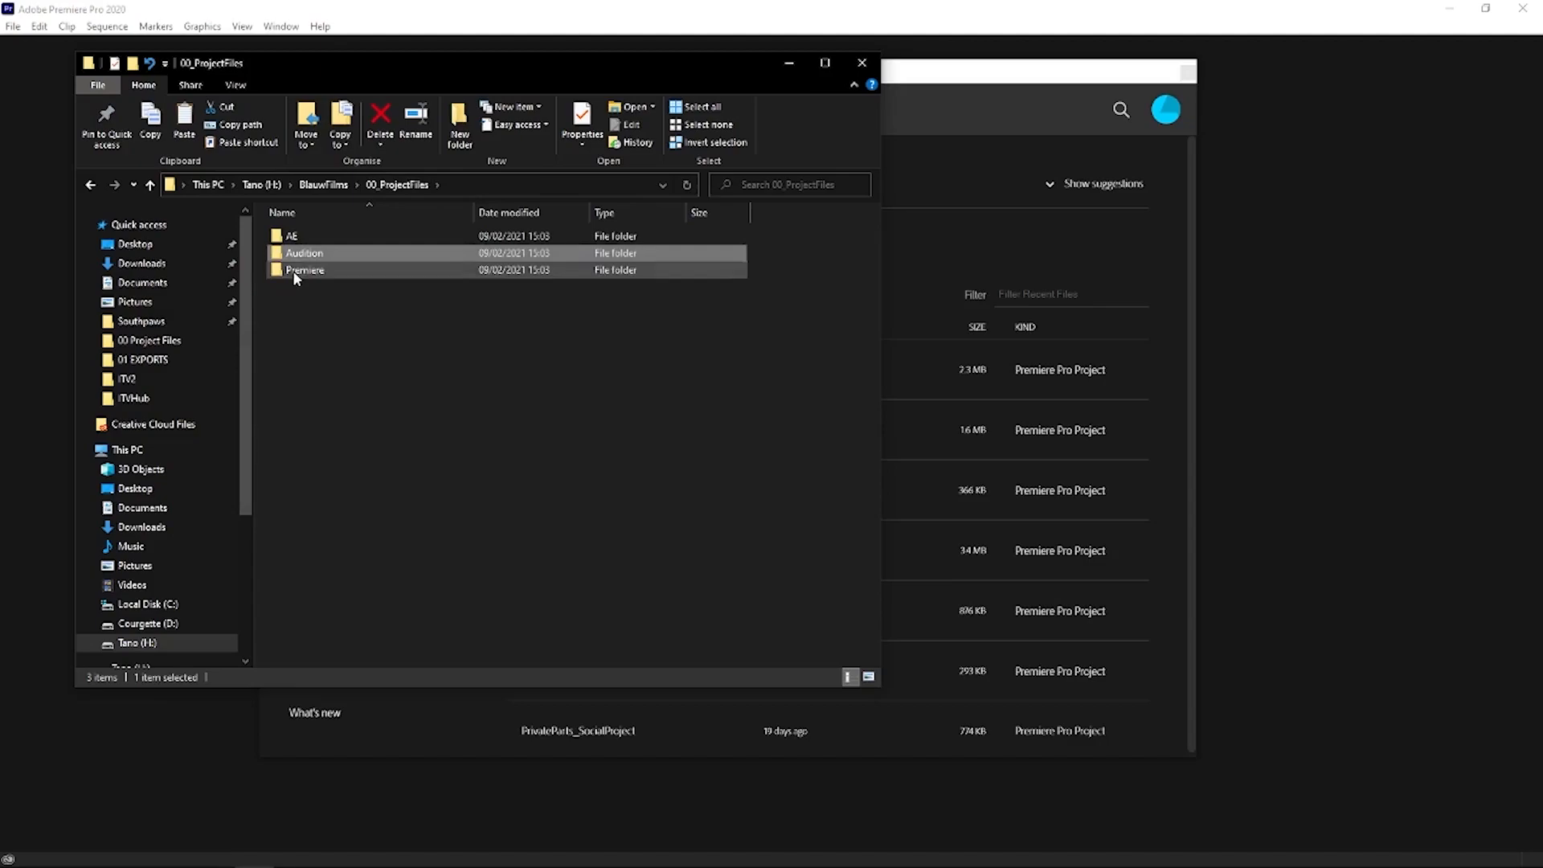
pyautogui.click(292, 270)
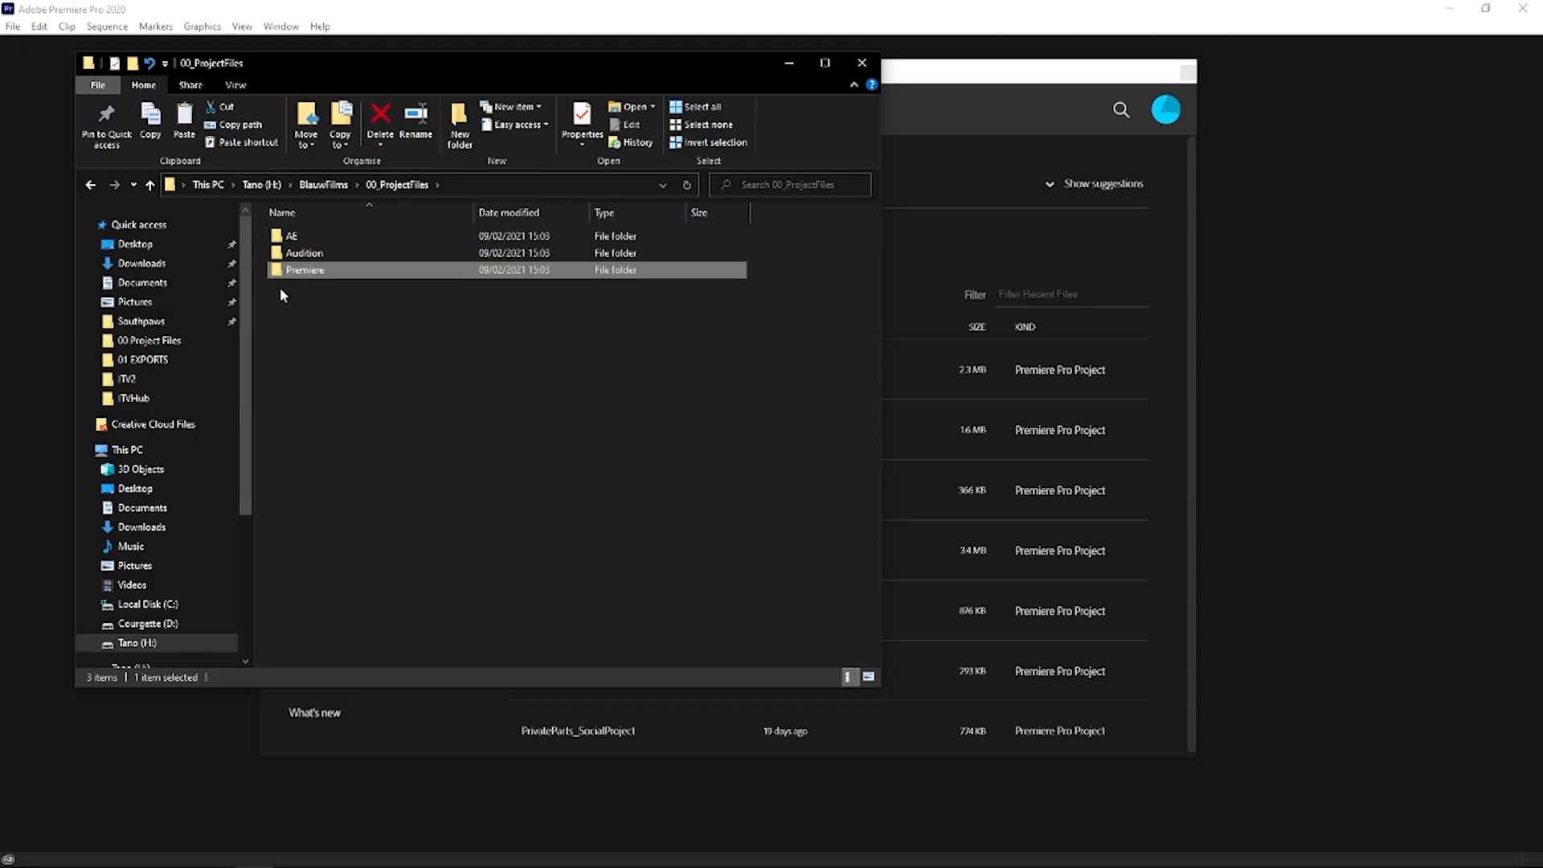
pyautogui.click(288, 239)
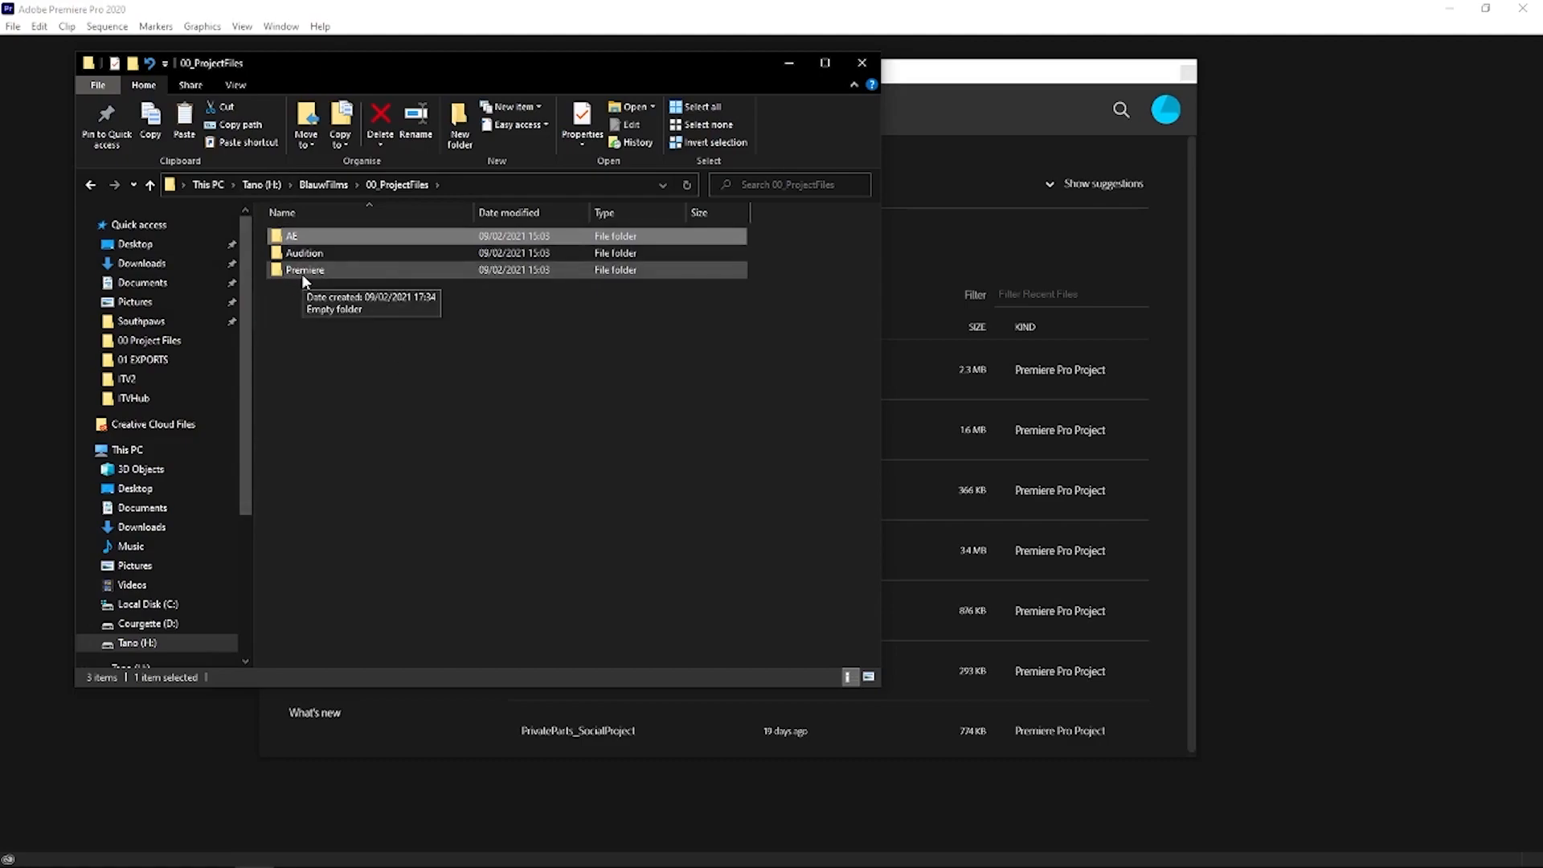
pyautogui.click(299, 303)
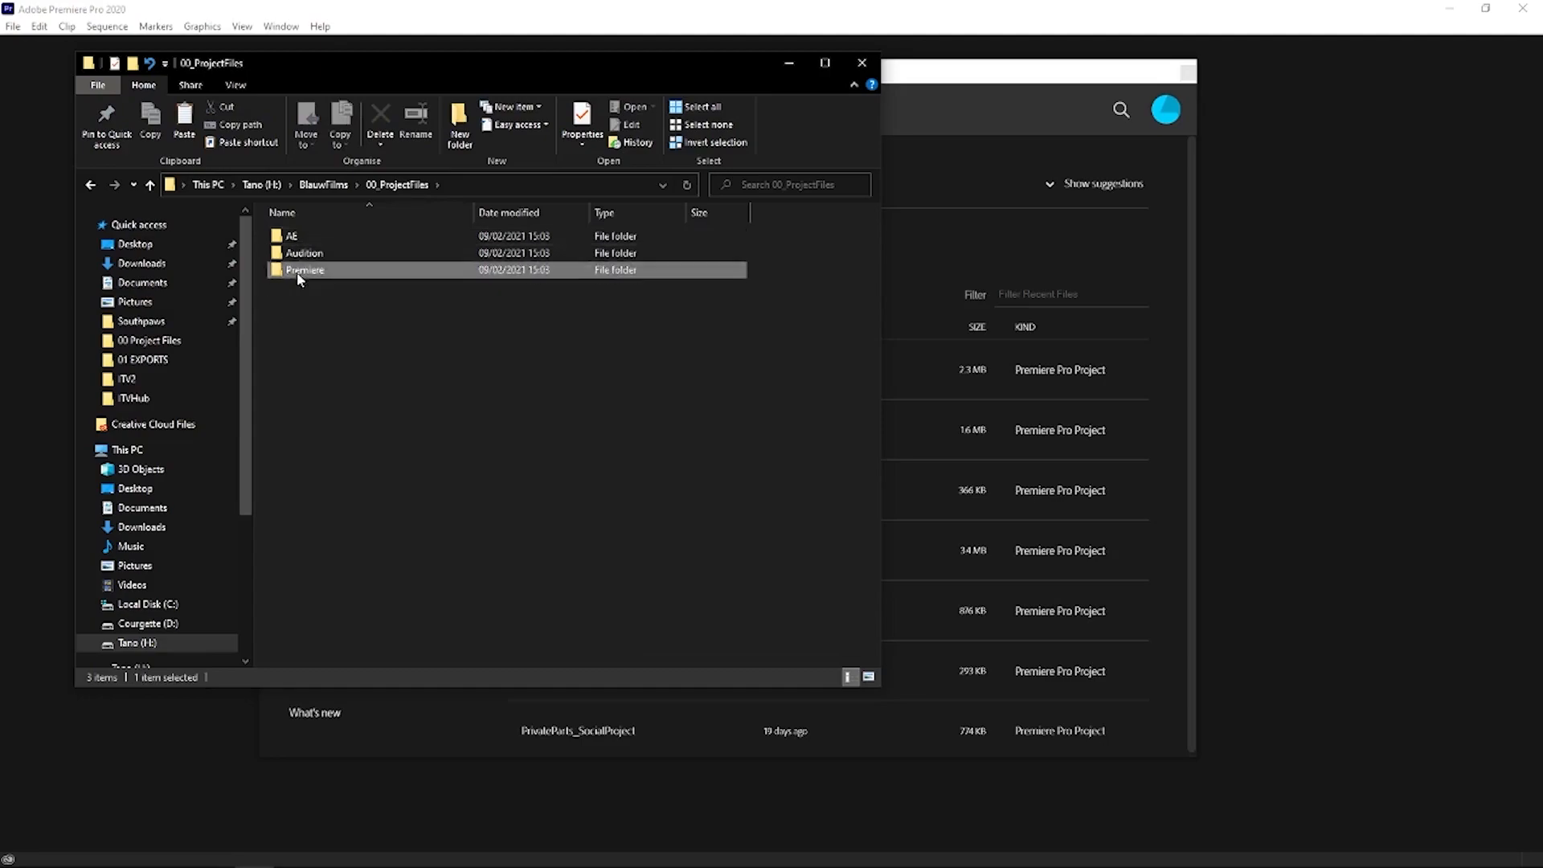
pyautogui.doubleClick(297, 272)
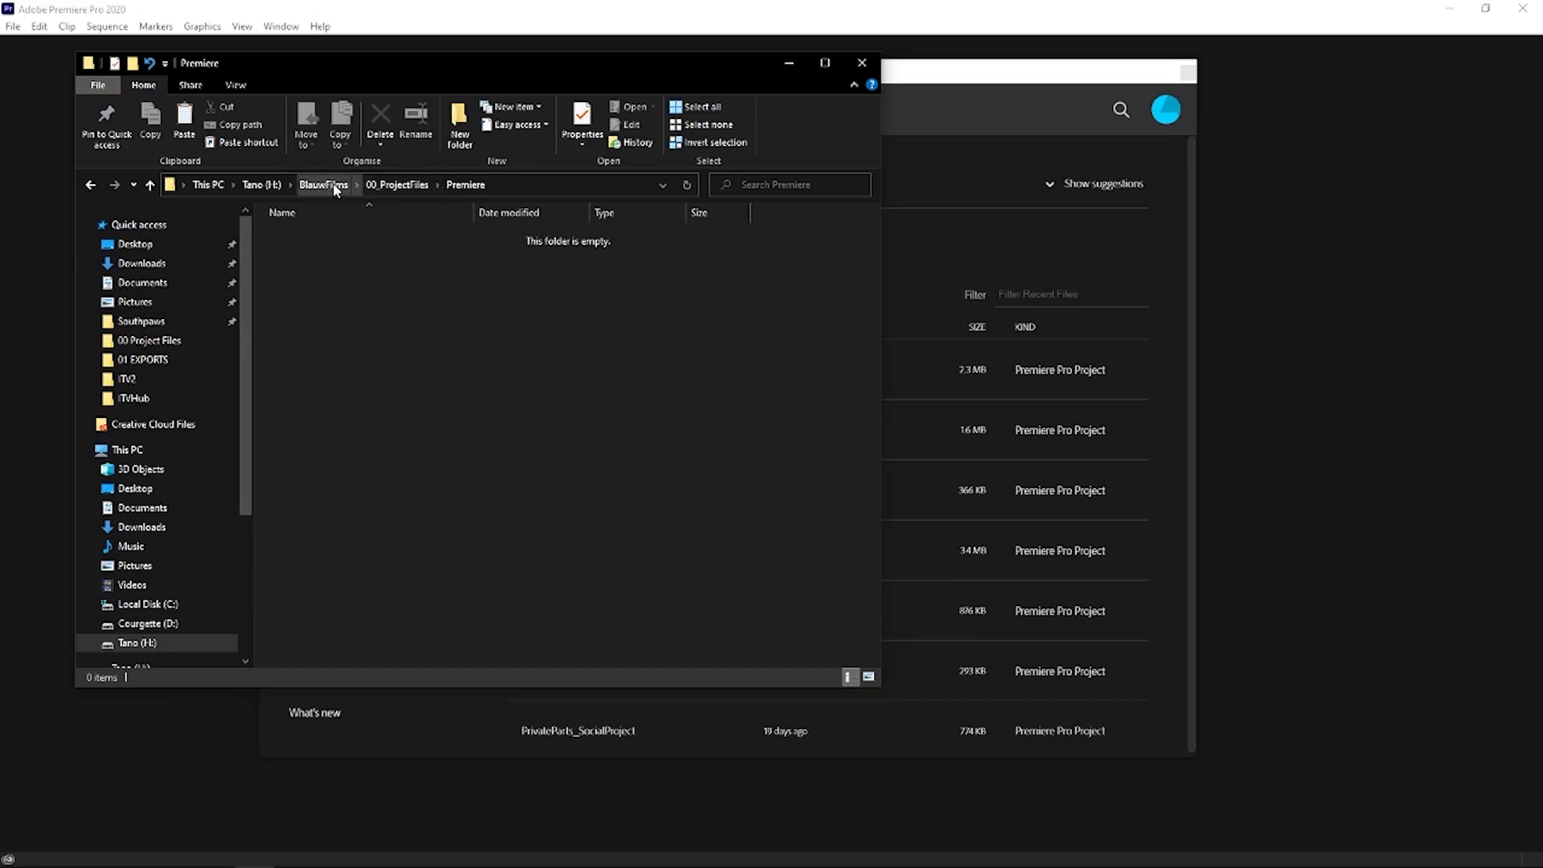
# - Create two subfolders named Old and Current inside BlauwFilms' 01_Exports folder
pyautogui.doubleClick(330, 252)
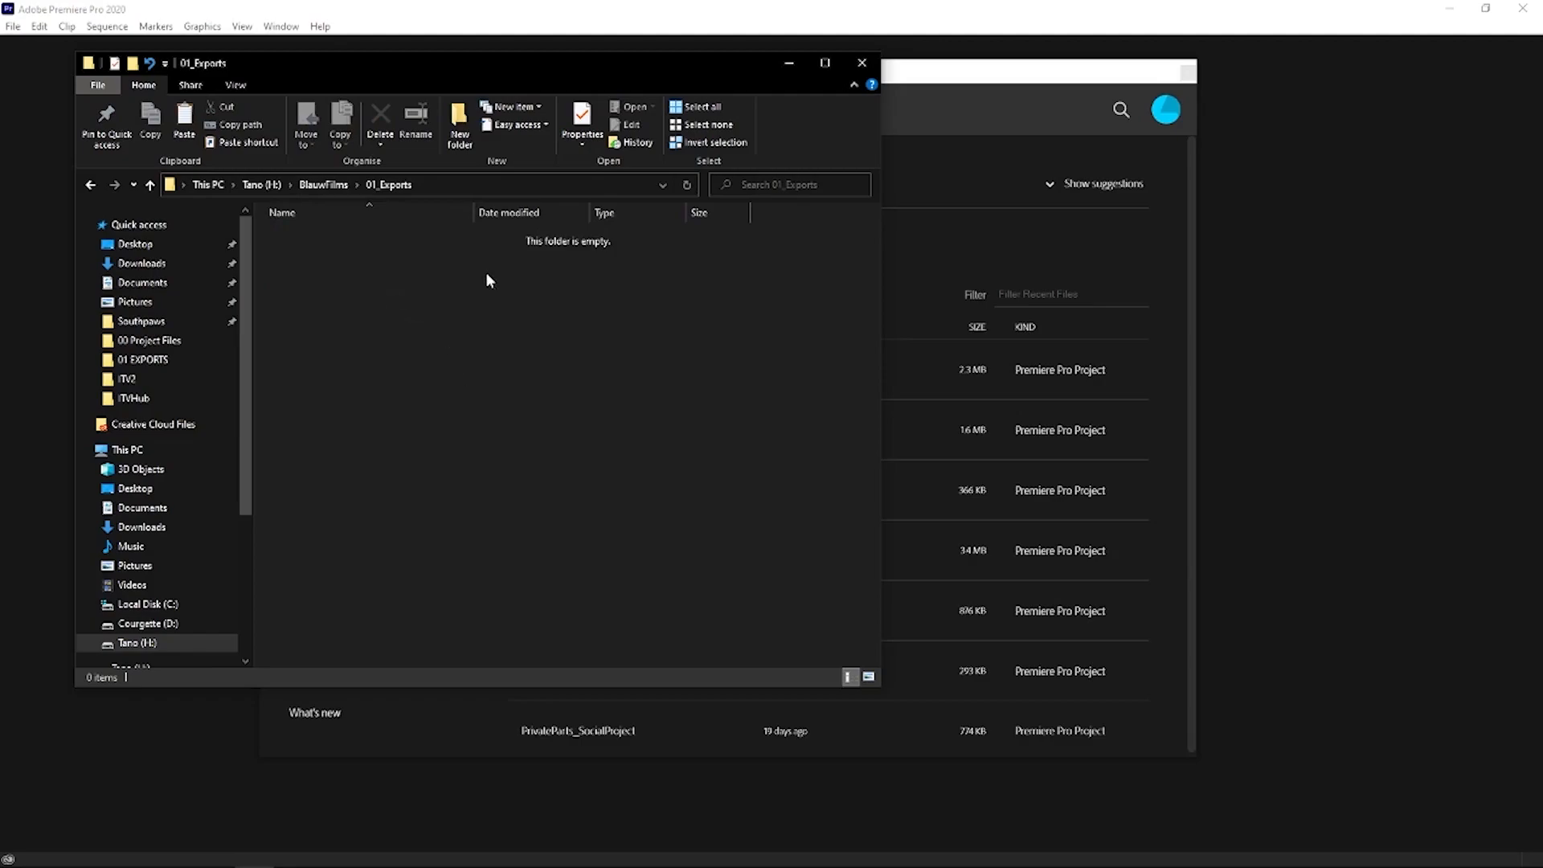
pyautogui.hotkey('ctrl', 'shift', 'n')
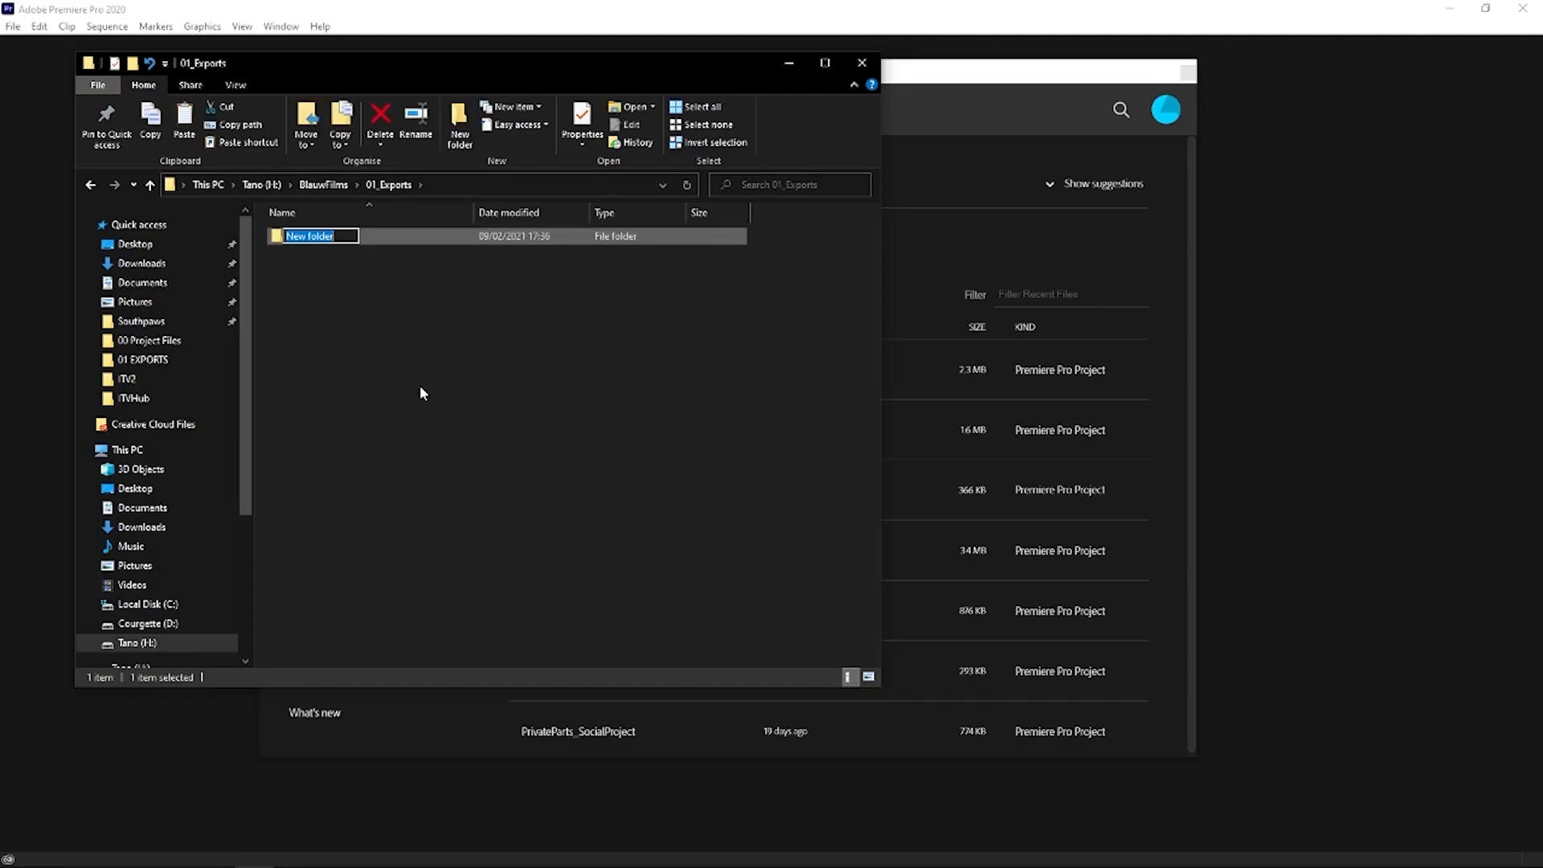
pyautogui.write('Old')
pyautogui.rightClick(437, 431)
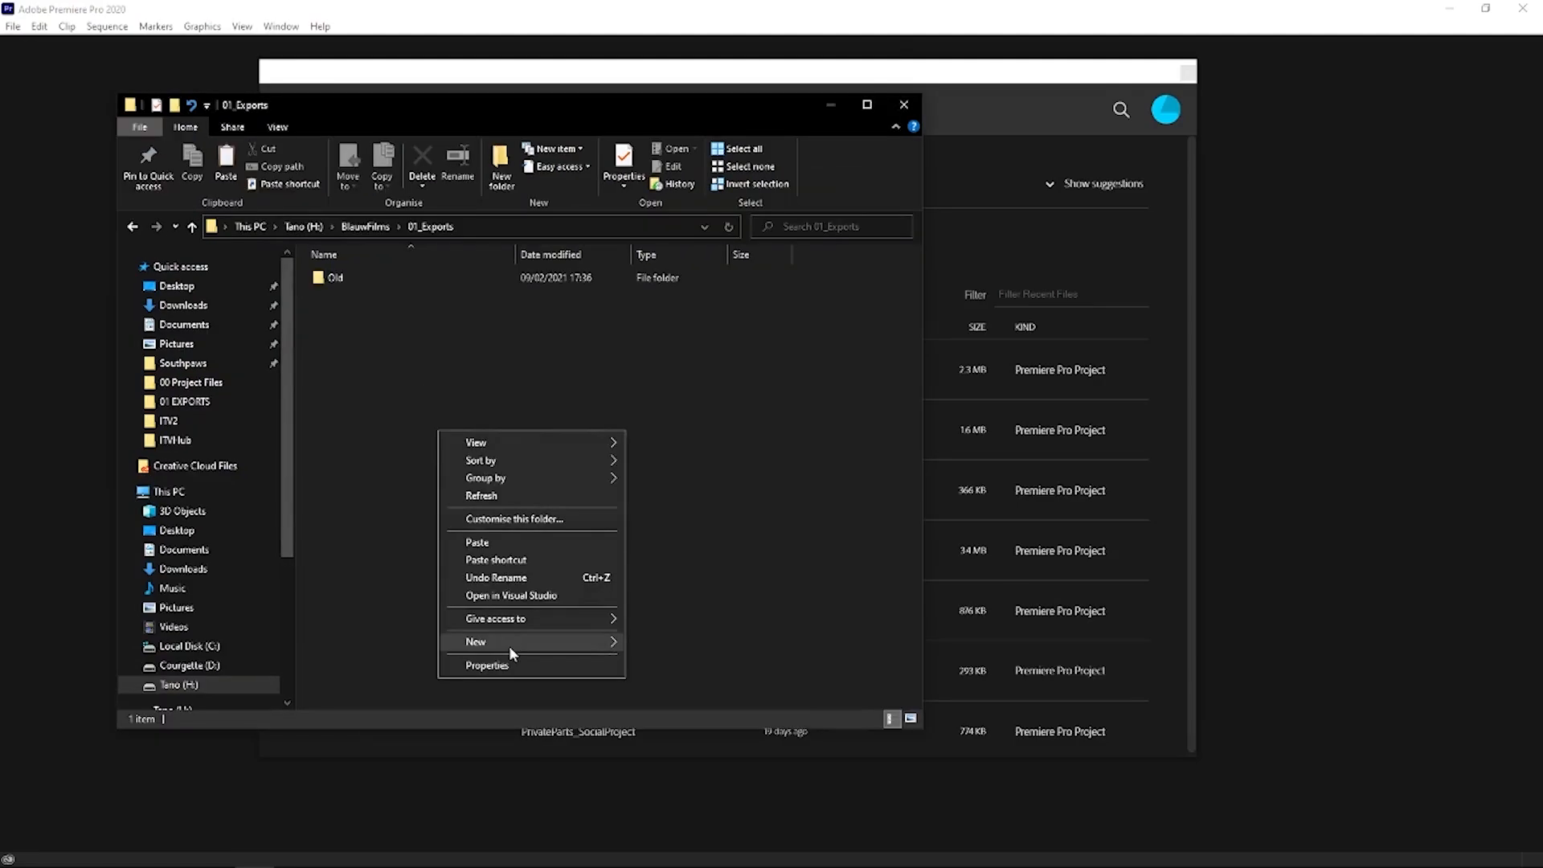
pyautogui.moveTo(552, 642)
pyautogui.click(654, 642)
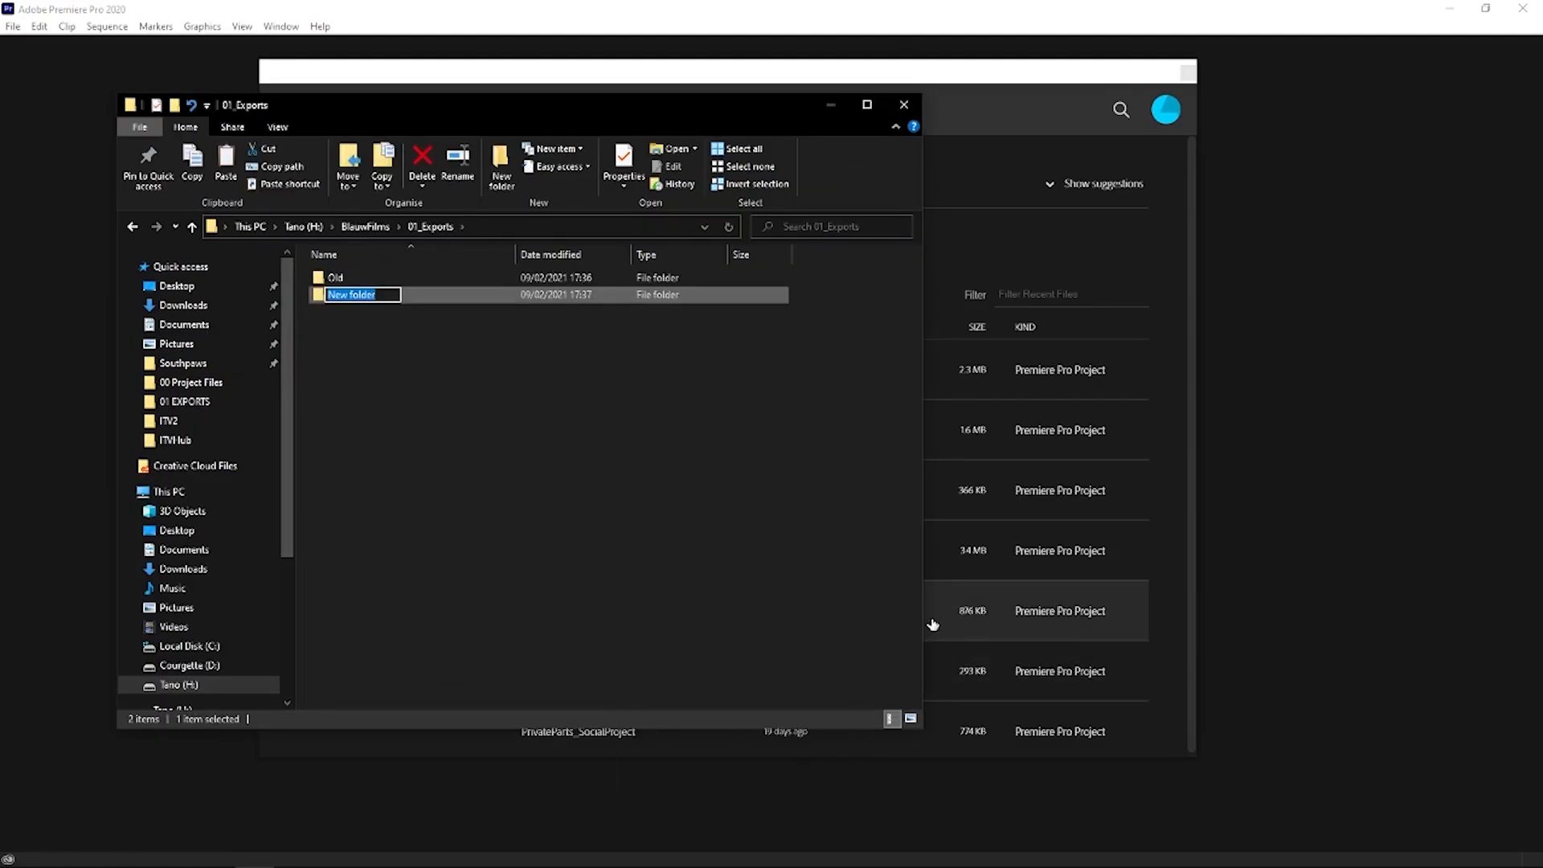
pyautogui.write('Current')
pyautogui.click(495, 525)
# - View the contents of the 02_AutoSaves folder and return to the BlauwFilms folder
pyautogui.hotkey('alt', 'Up')
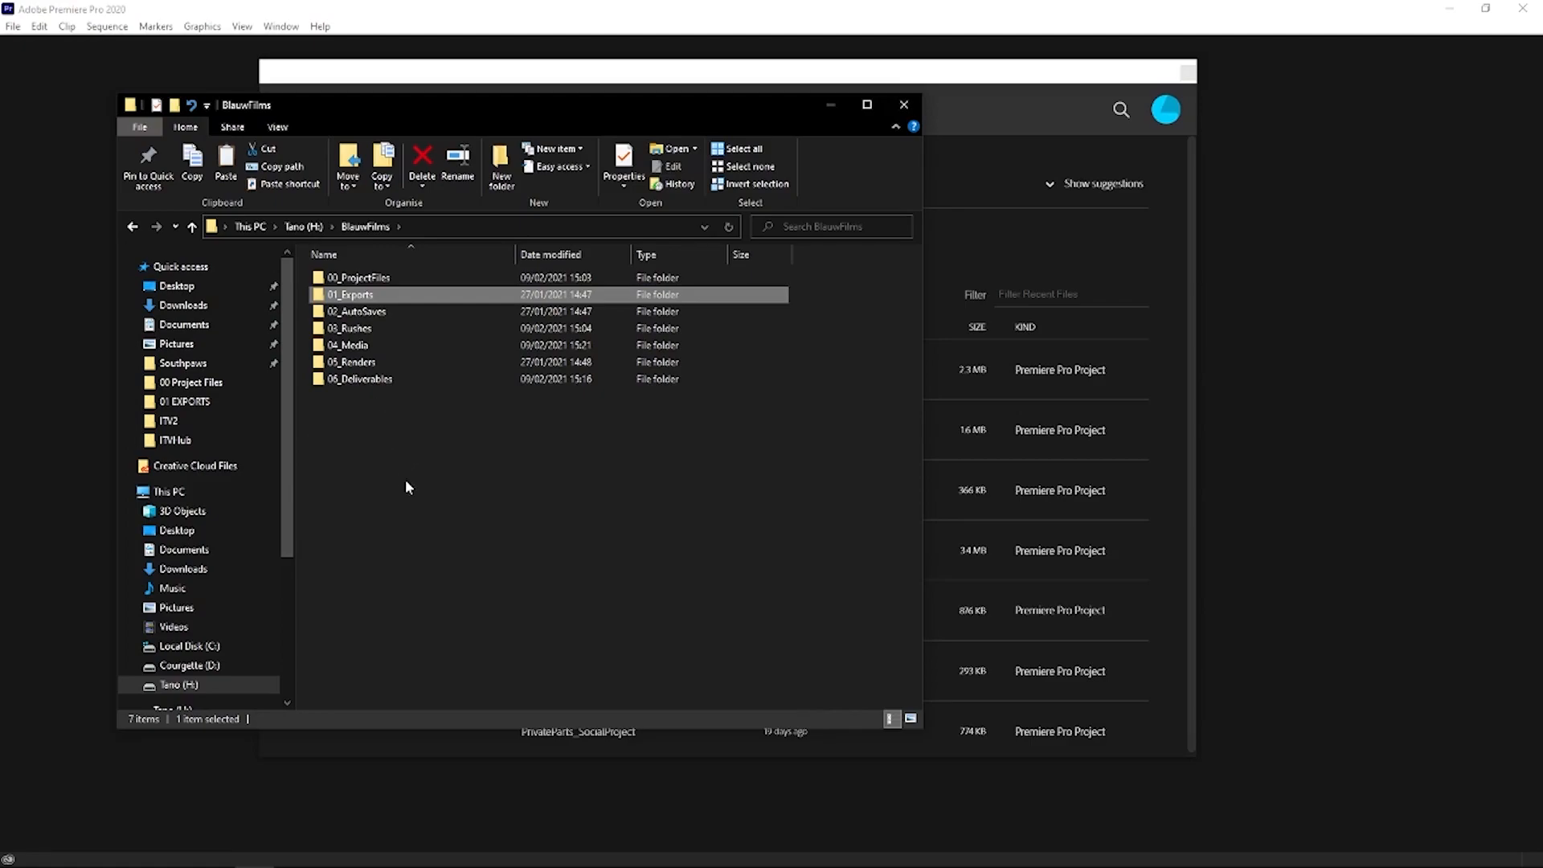
pyautogui.click(359, 317)
pyautogui.doubleClick(360, 321)
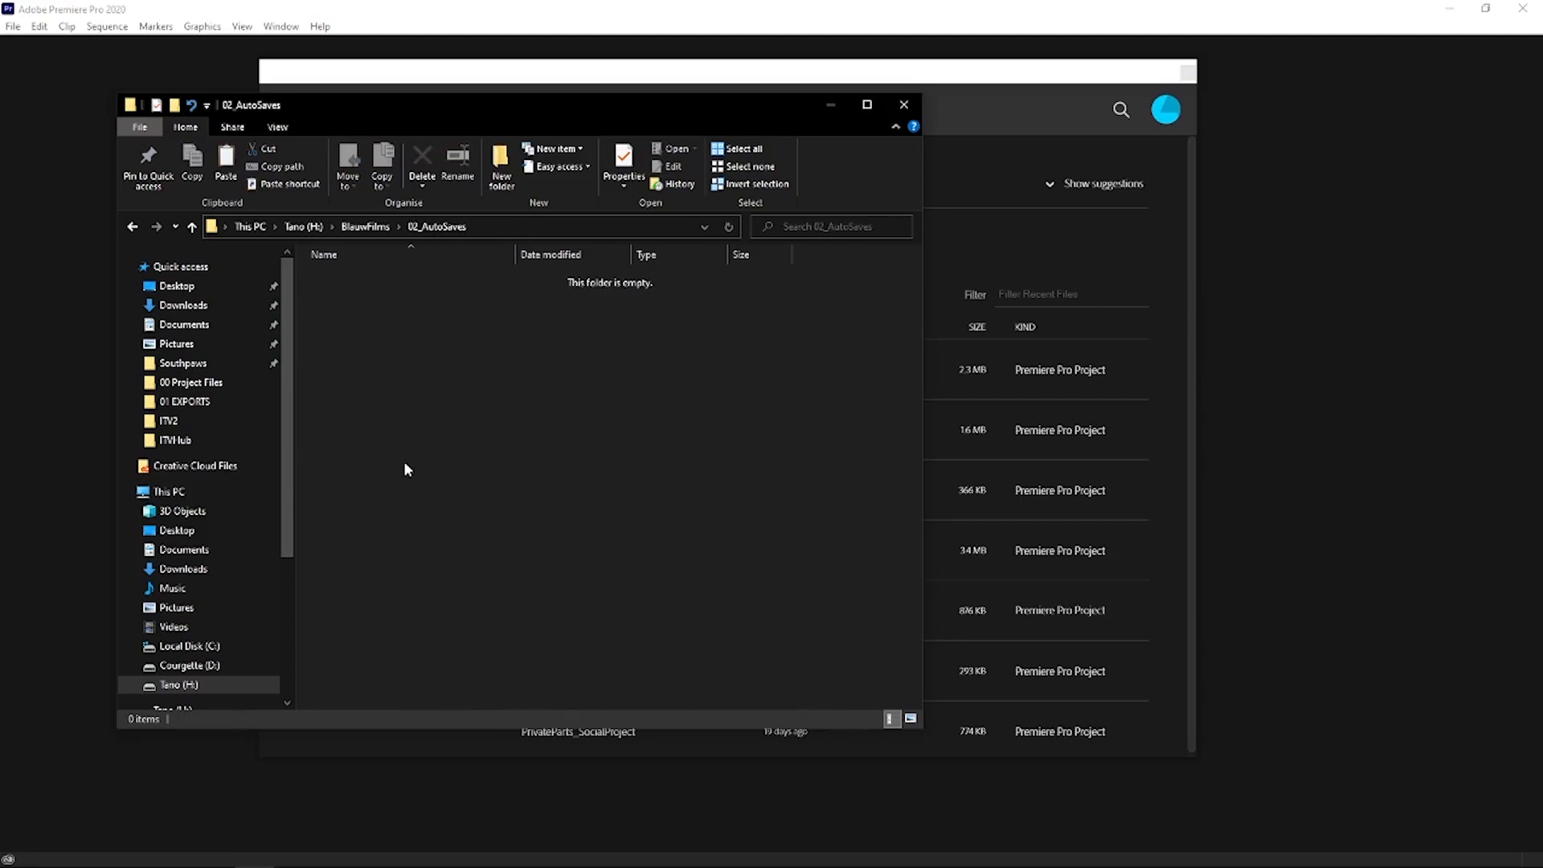
pyautogui.click(366, 227)
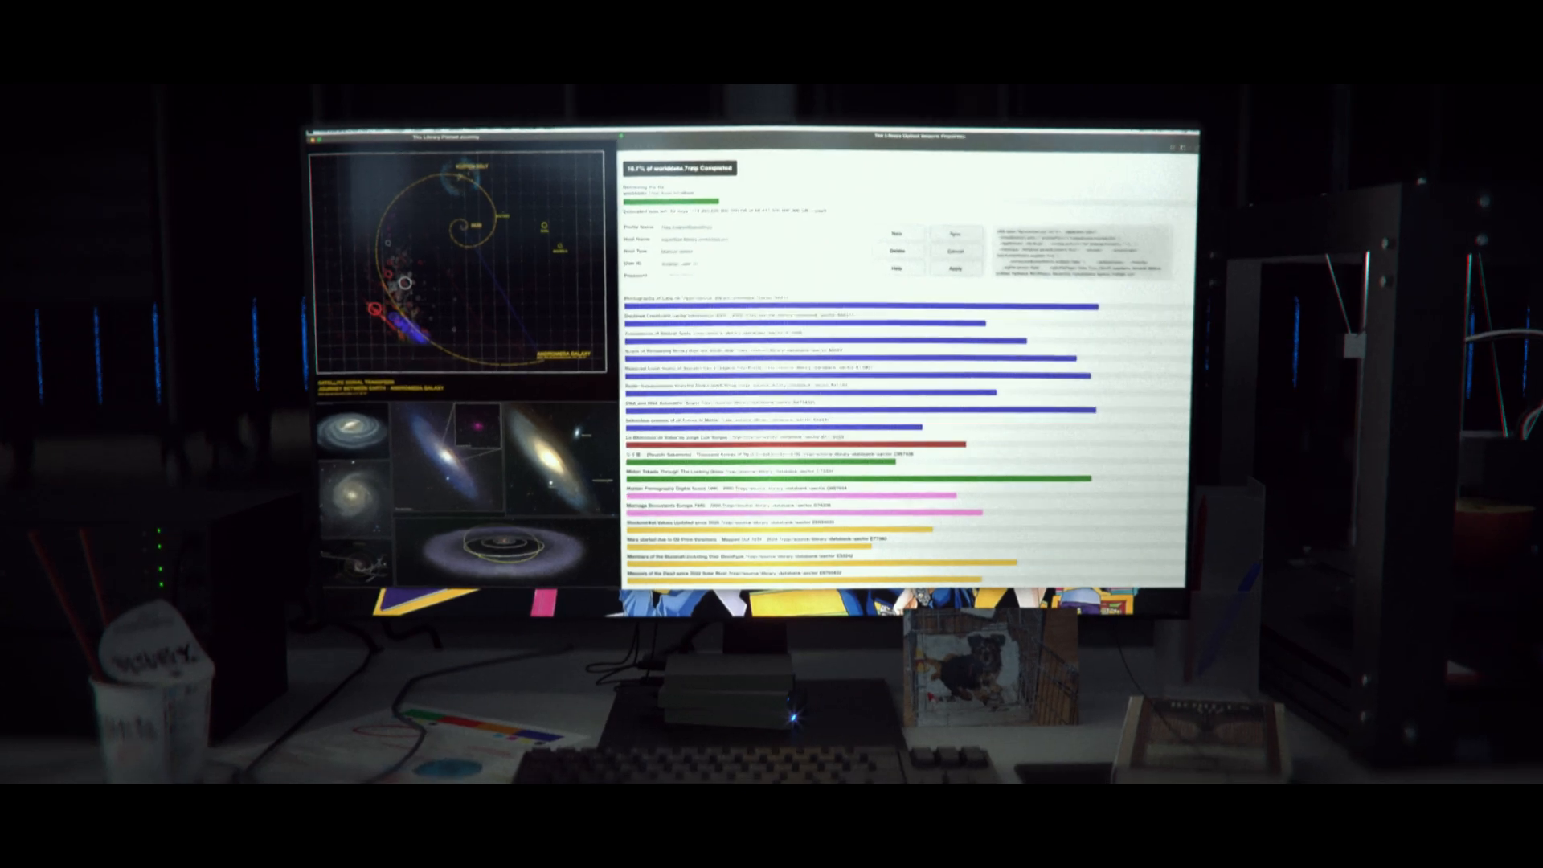
# - Open the VIDEO subfolder of 03_Rushes to view its clips
pyautogui.keyDown('shift'); pyautogui.click(233, 347); pyautogui.keyUp('shift')
pyautogui.moveTo(233, 347); pyautogui.dragTo(233, 232)
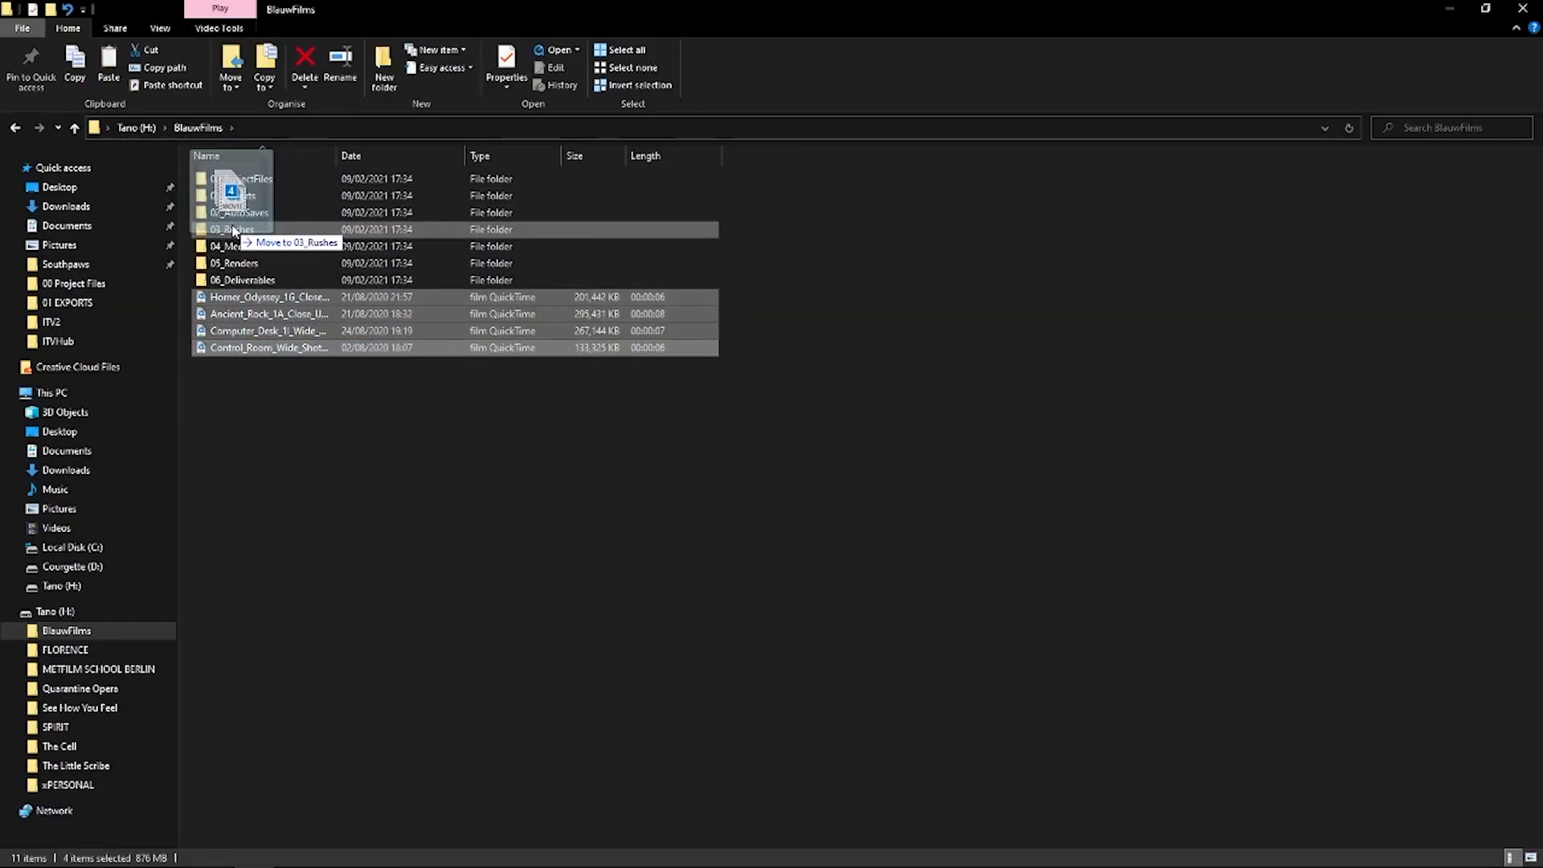
pyautogui.doubleClick(223, 230)
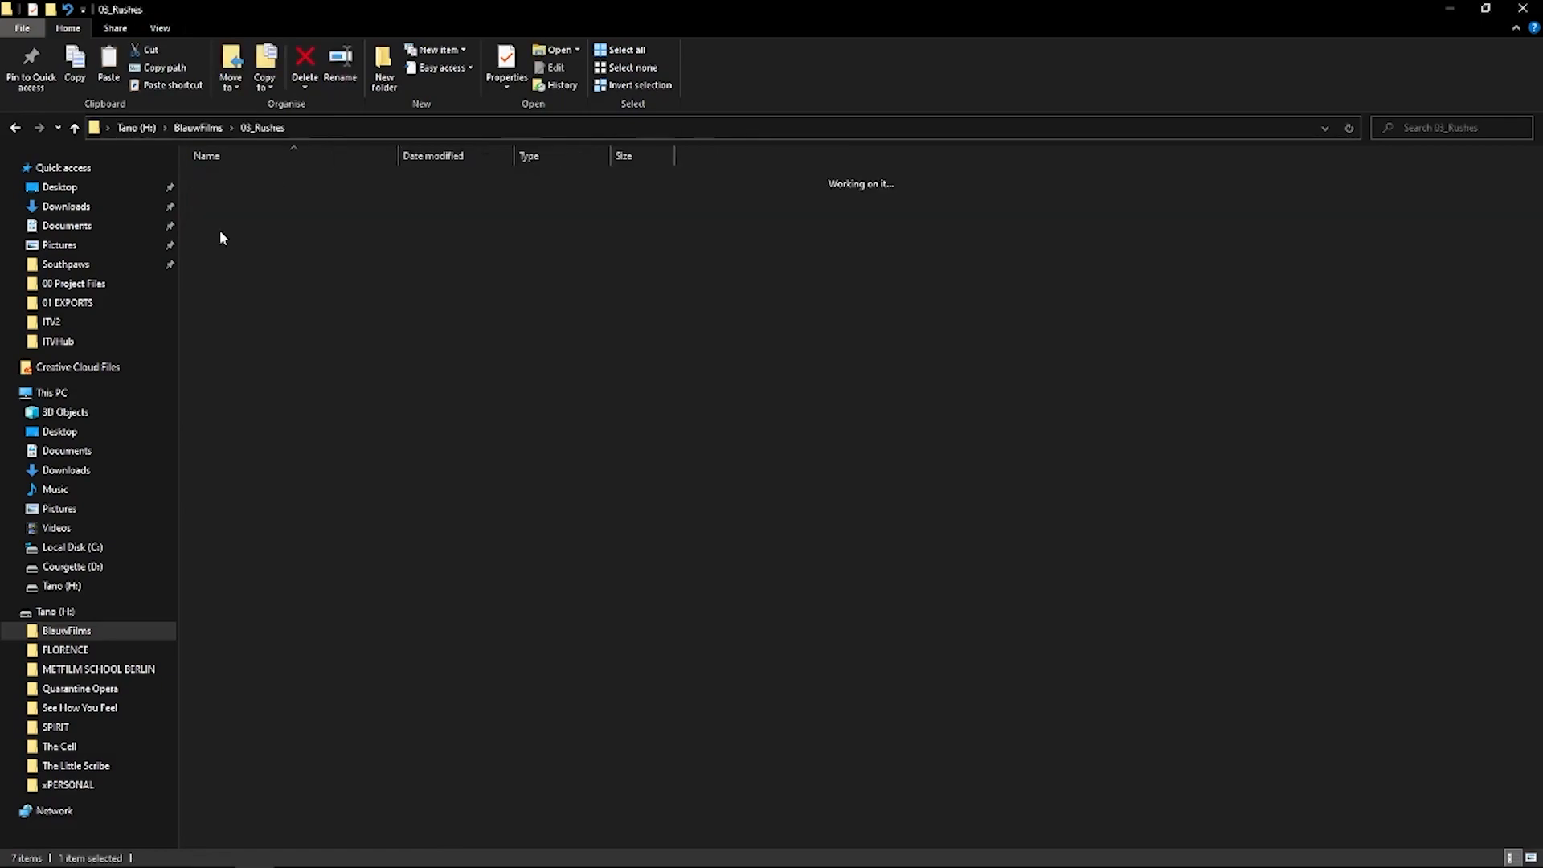
pyautogui.moveTo(720, 389); pyautogui.dragTo(347, 224)
pyautogui.doubleClick(347, 223)
# - Go back to 03_Rushes, reopen the VIDEO subfolder and widen its Name column to read the full clip names
pyautogui.click(74, 131)
pyautogui.click(75, 130)
pyautogui.doubleClick(253, 228)
pyautogui.click(223, 199)
pyautogui.doubleClick(223, 198)
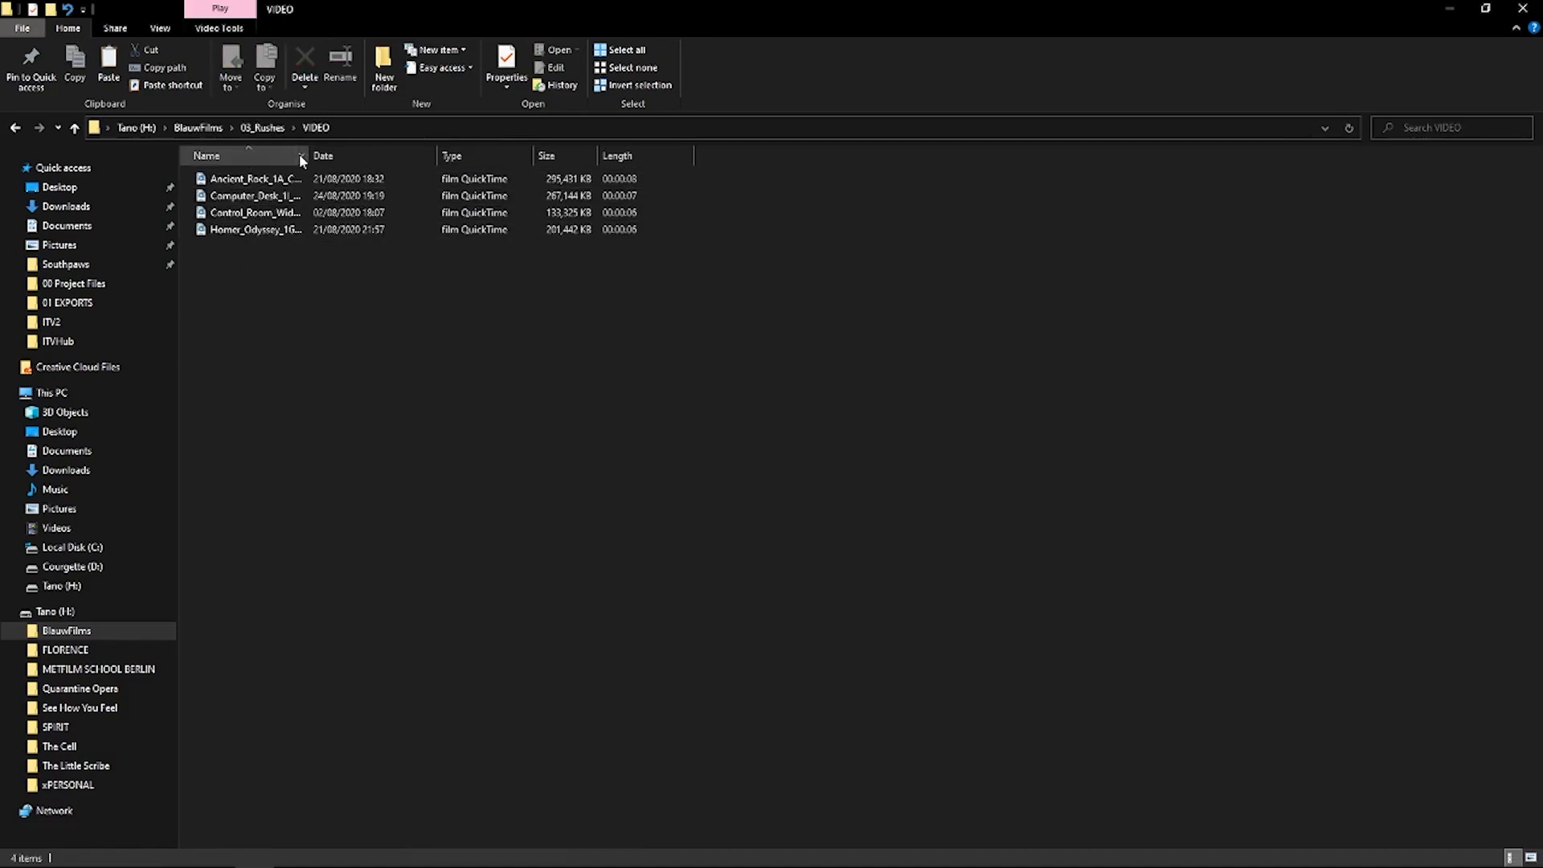
pyautogui.moveTo(308, 155); pyautogui.dragTo(412, 155)
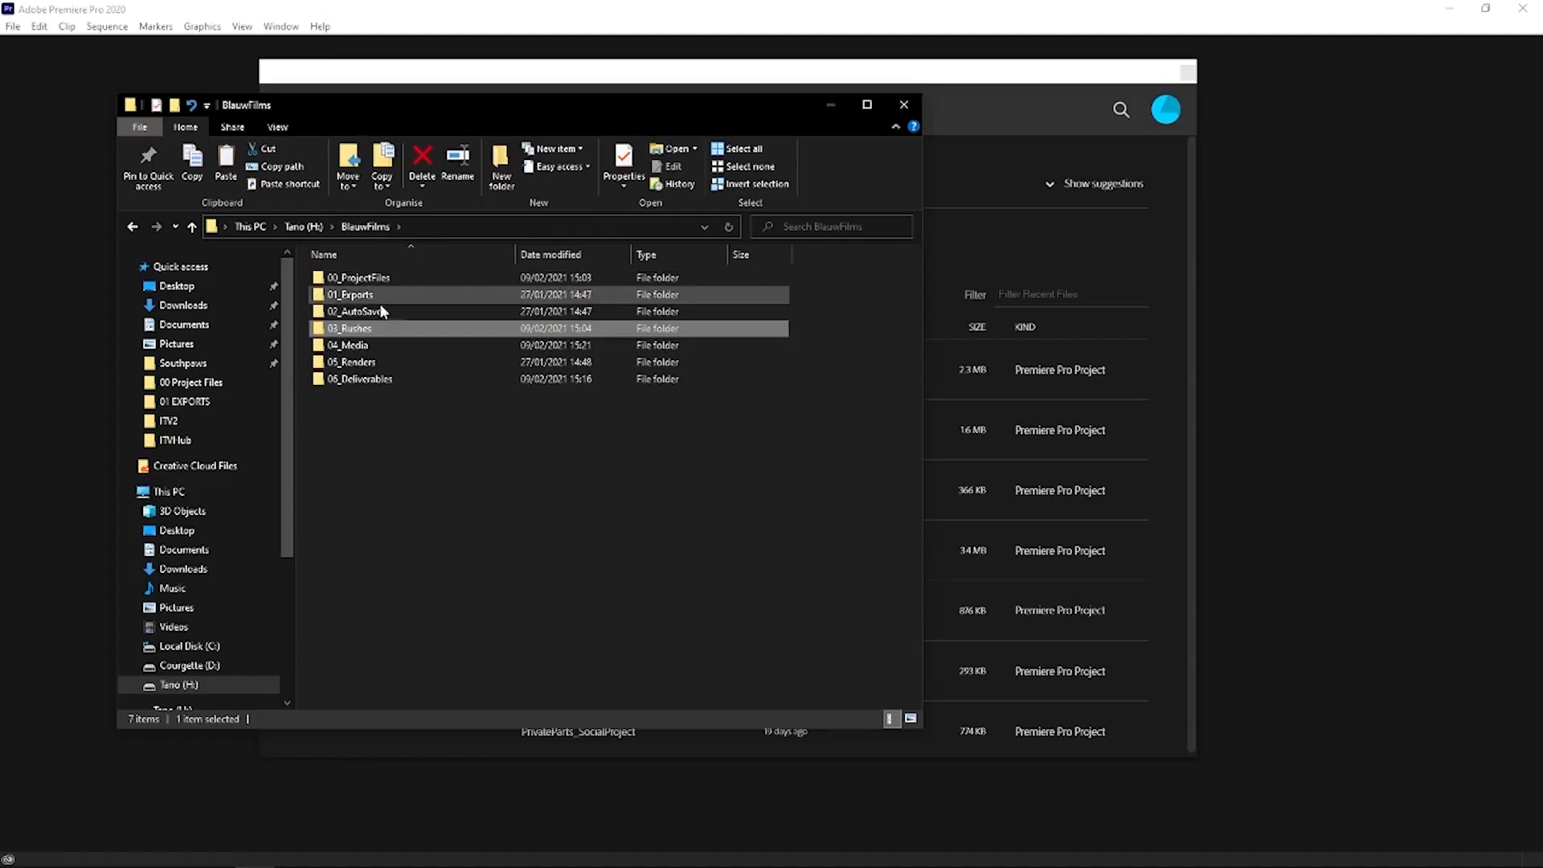
# - Examine the subfolders of 04_Media, including ScreenRecordings, and return to the BlauwFilms folder
pyautogui.doubleClick(354, 347)
pyautogui.moveTo(343, 469); pyautogui.dragTo(459, 473)
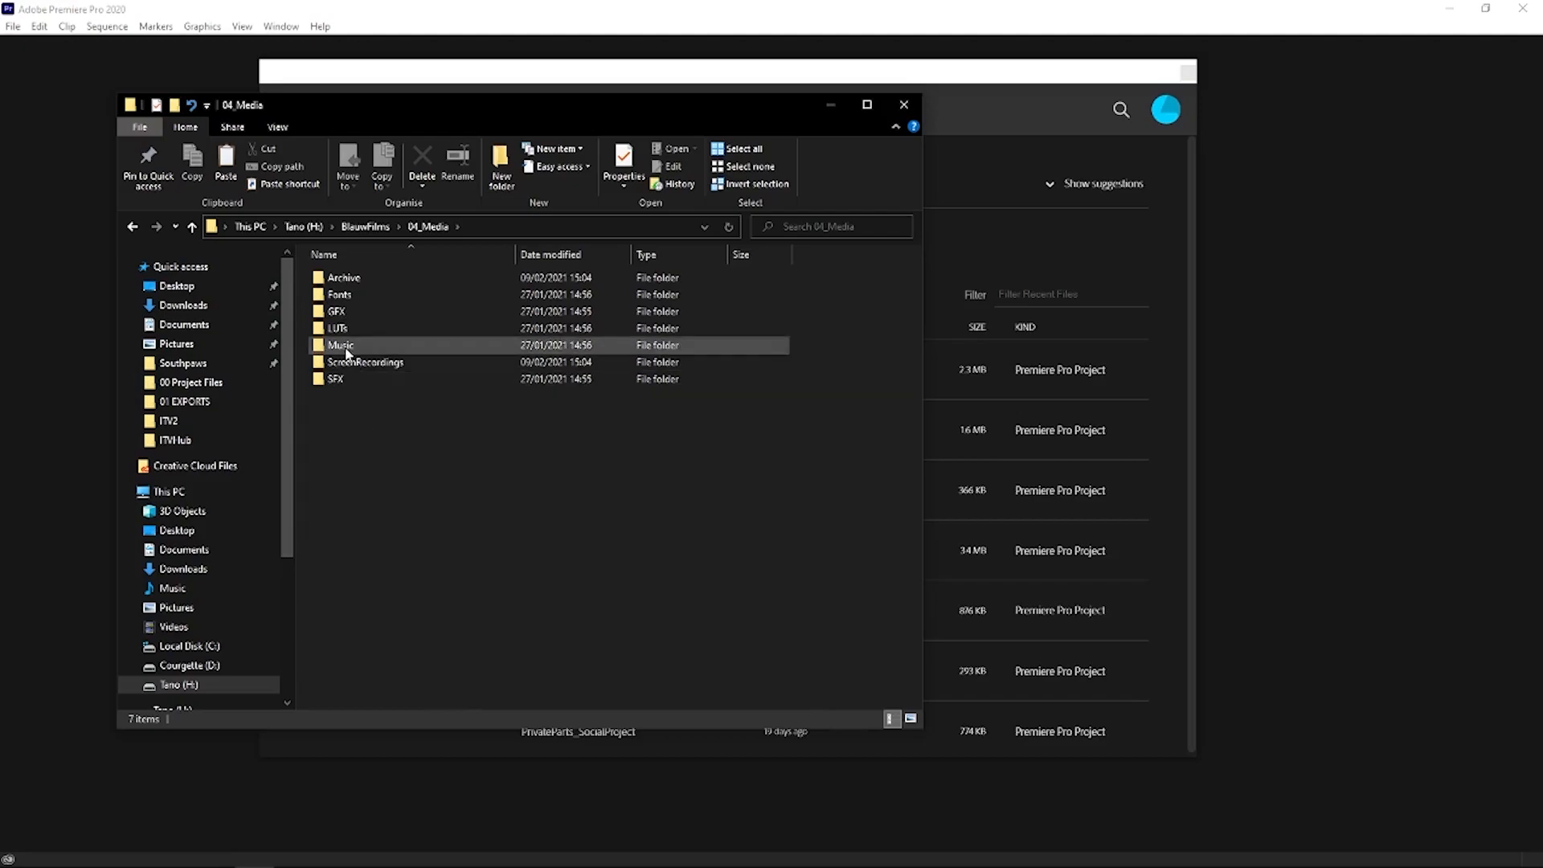
pyautogui.click(366, 366)
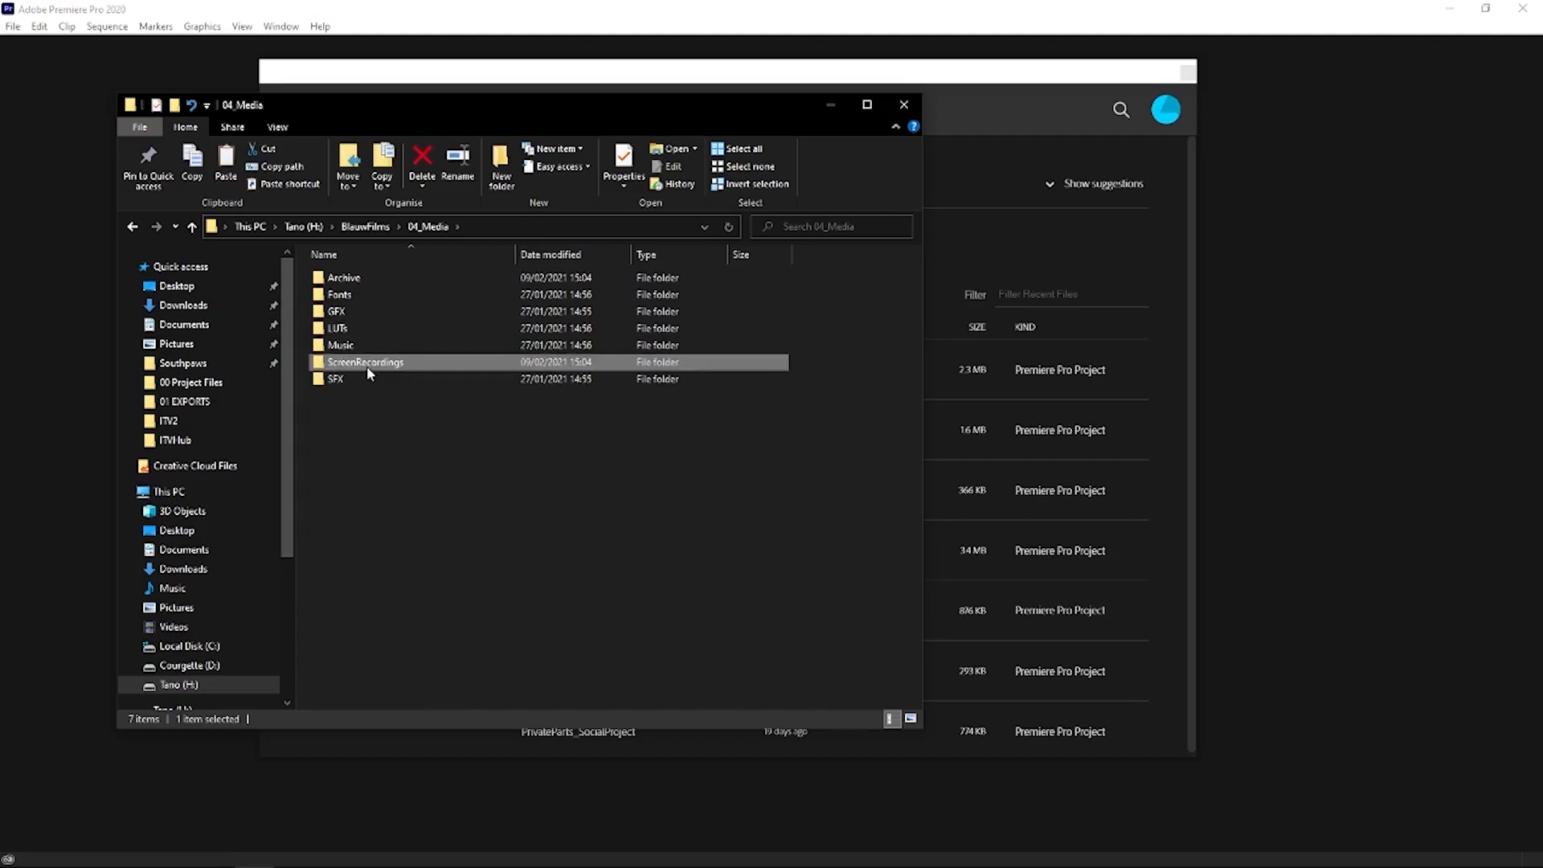
pyautogui.click(389, 473)
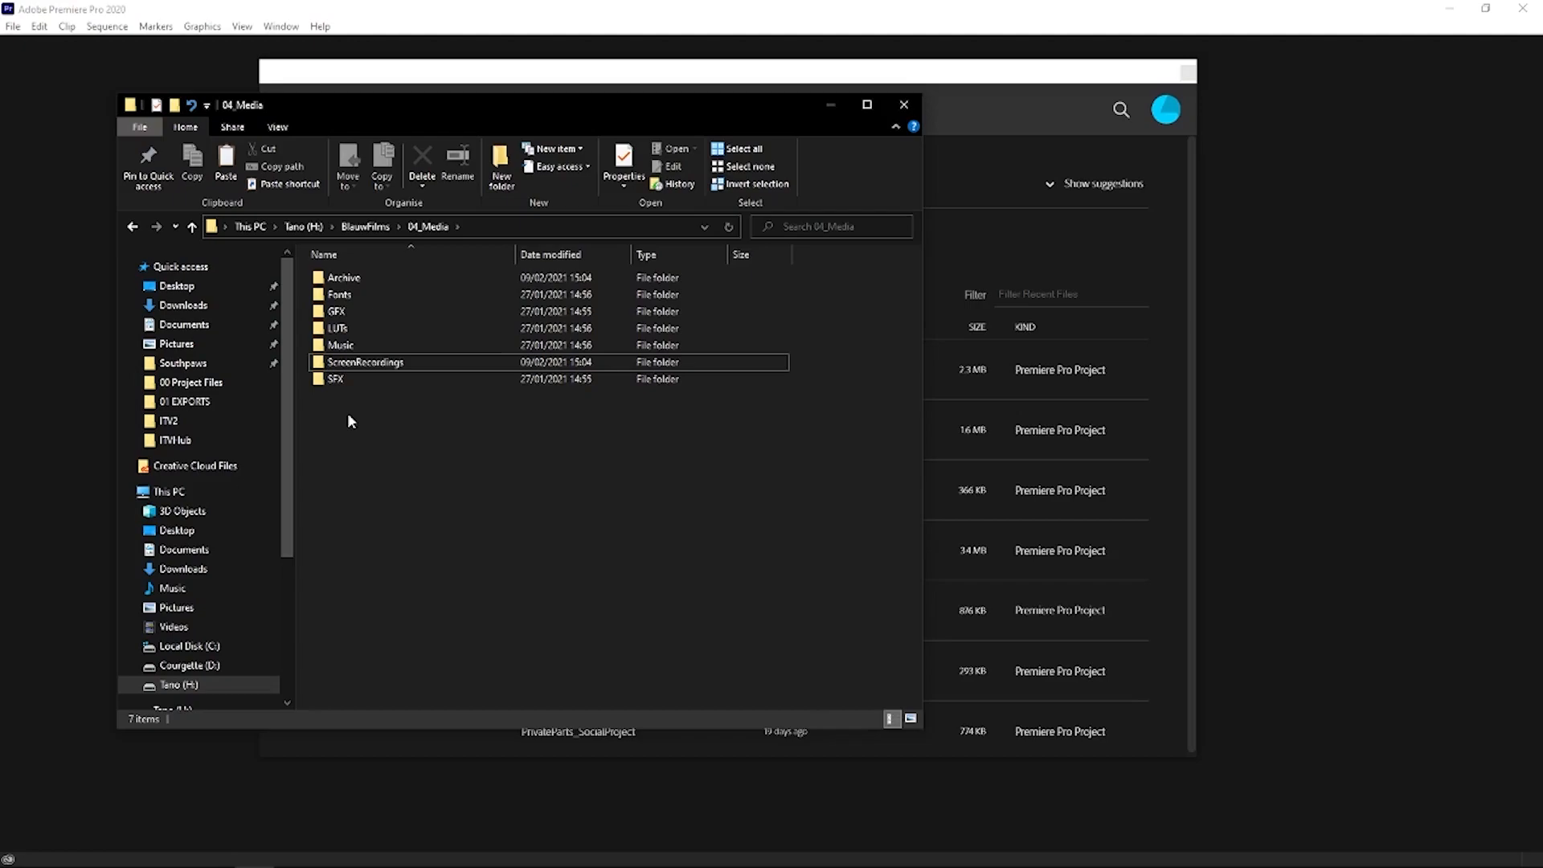
pyautogui.hotkey('alt', 'Up')
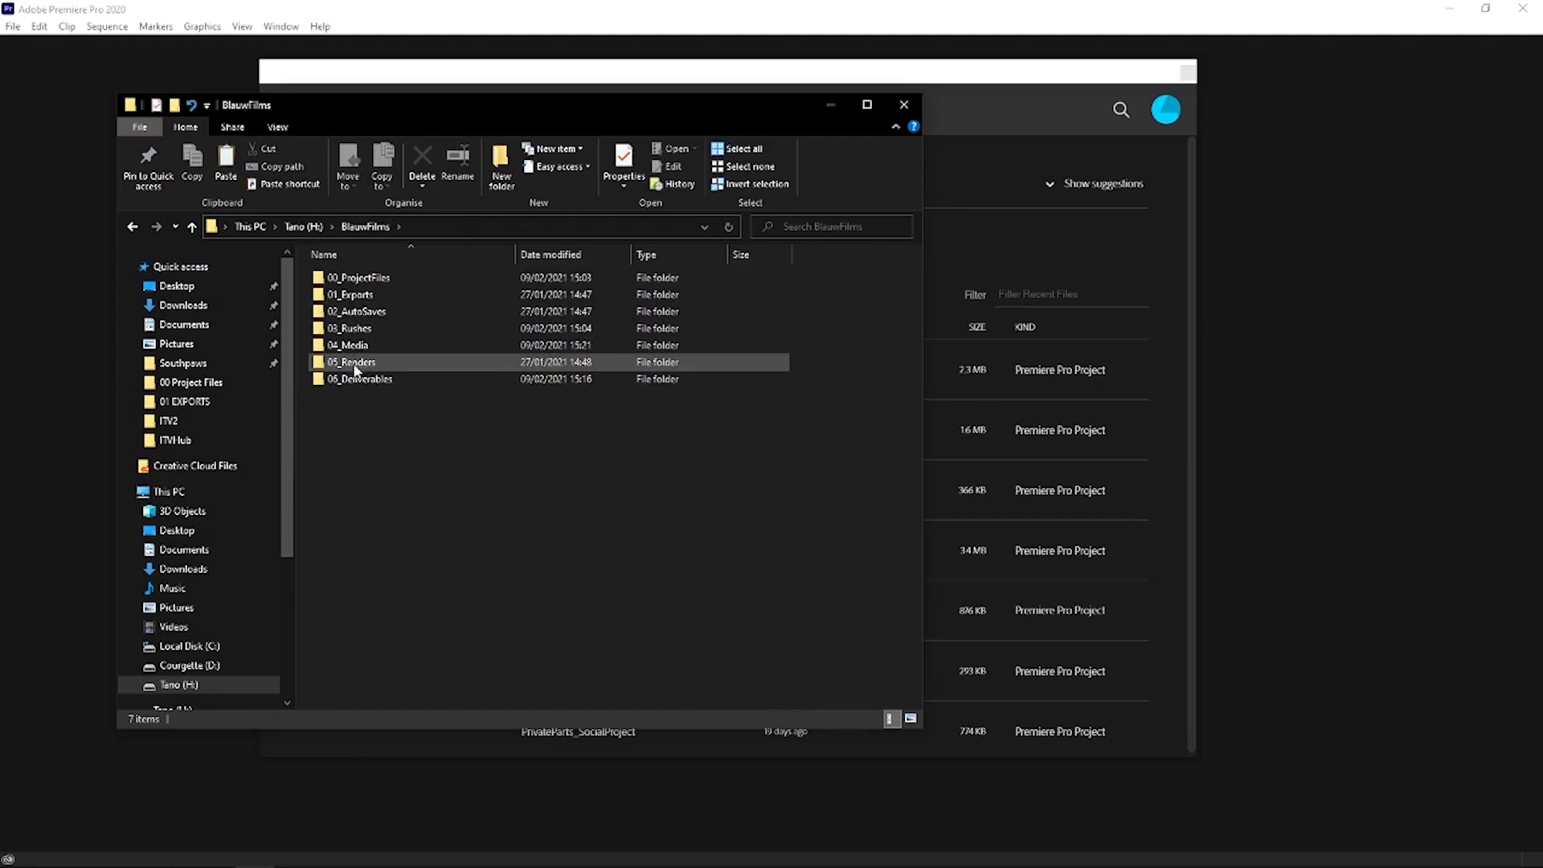
pyautogui.doubleClick(352, 344)
pyautogui.moveTo(331, 434); pyautogui.dragTo(393, 284)
pyautogui.click(365, 227)
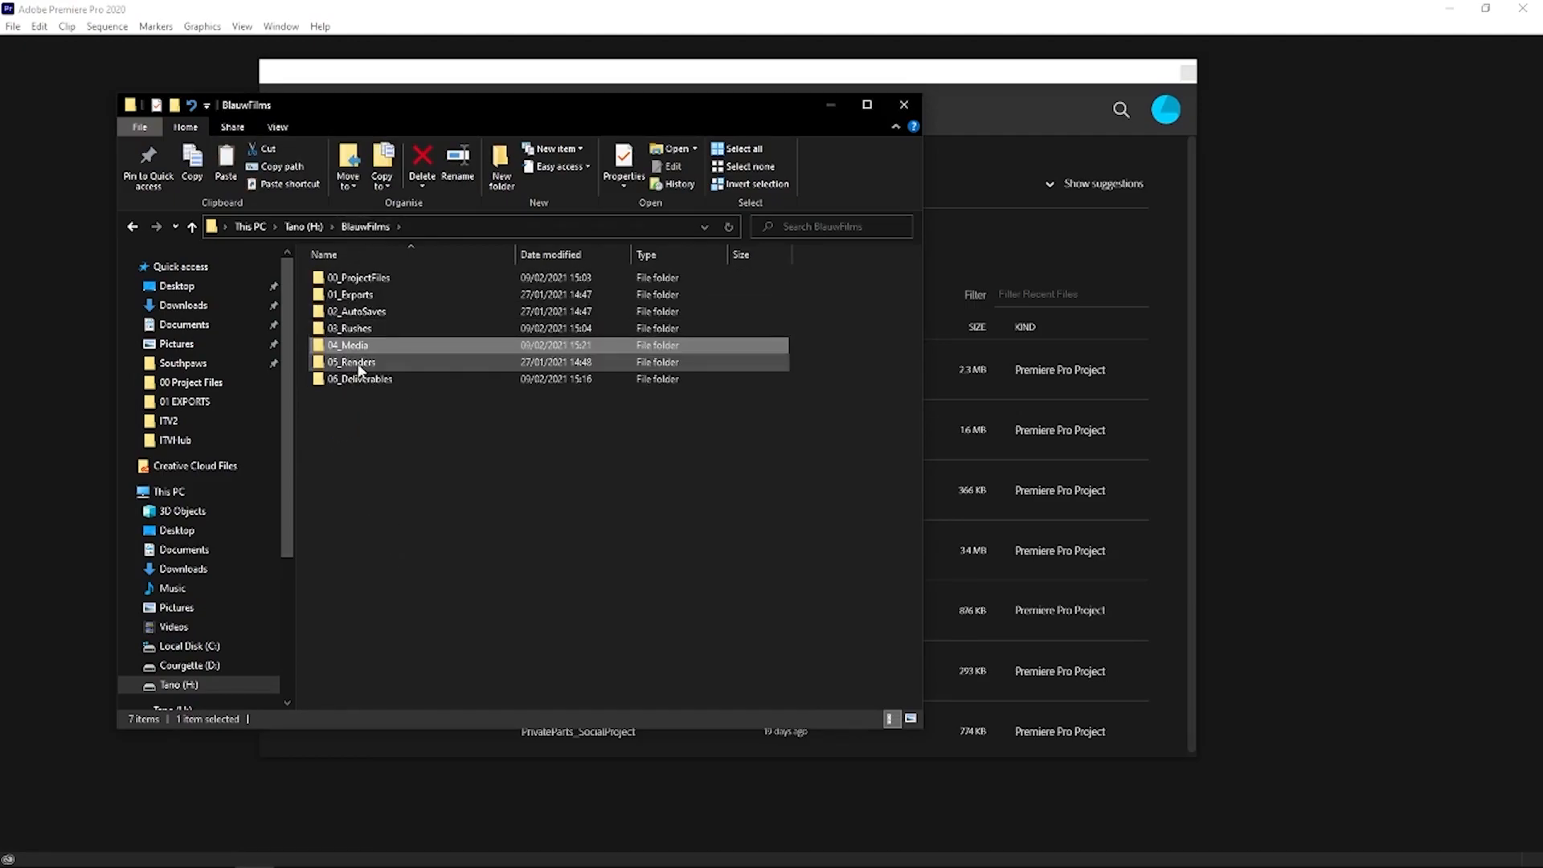
# - View the dated deliverables folder inside 06_Deliverables and return to the BlauwFilms folder
pyautogui.moveTo(358, 369)
pyautogui.click(359, 390)
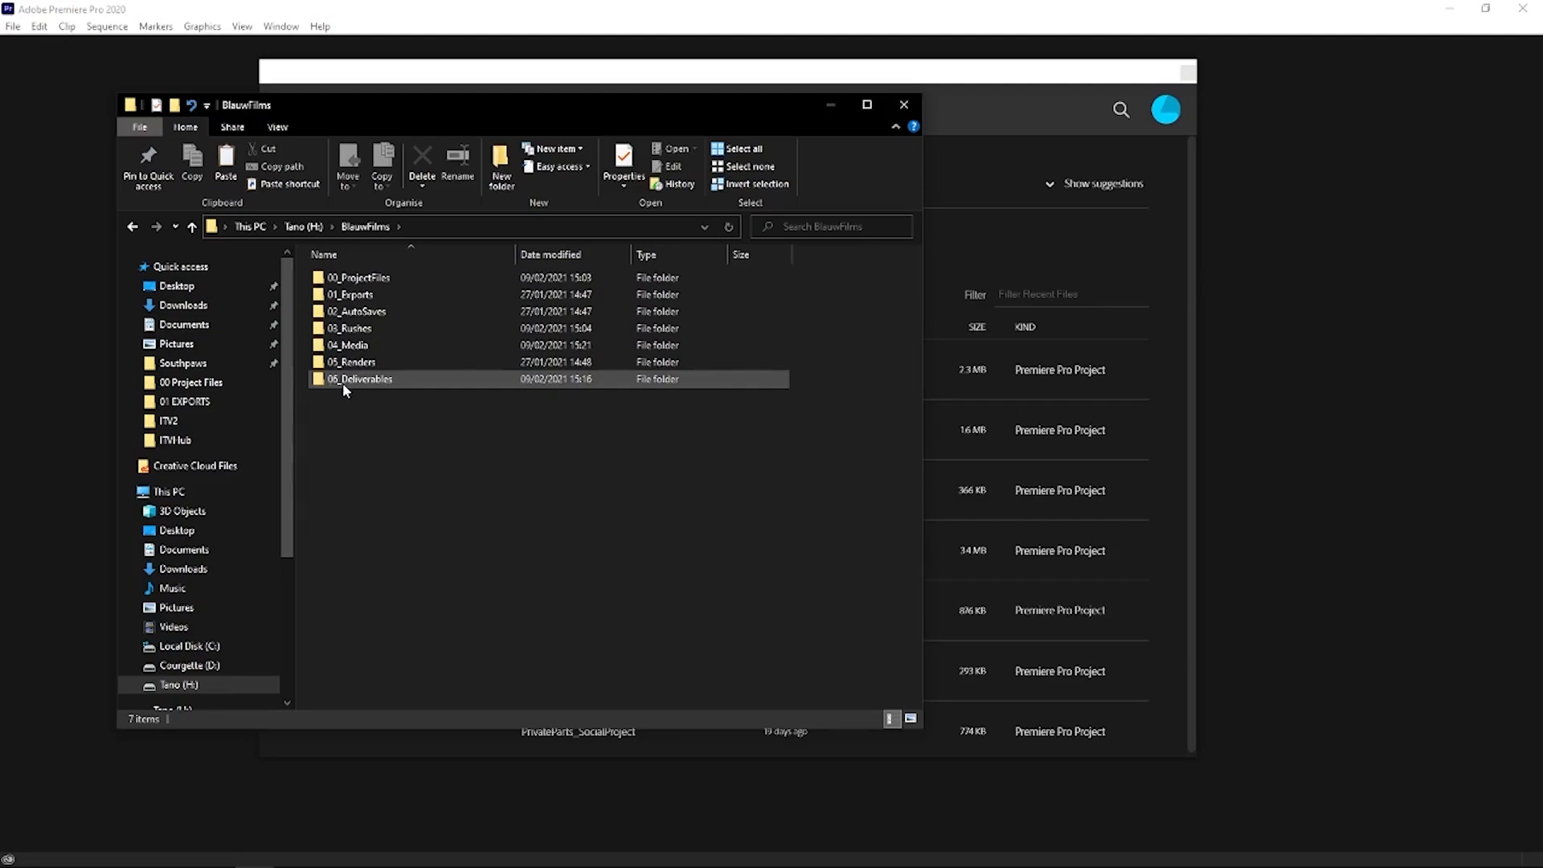
pyautogui.doubleClick(340, 385)
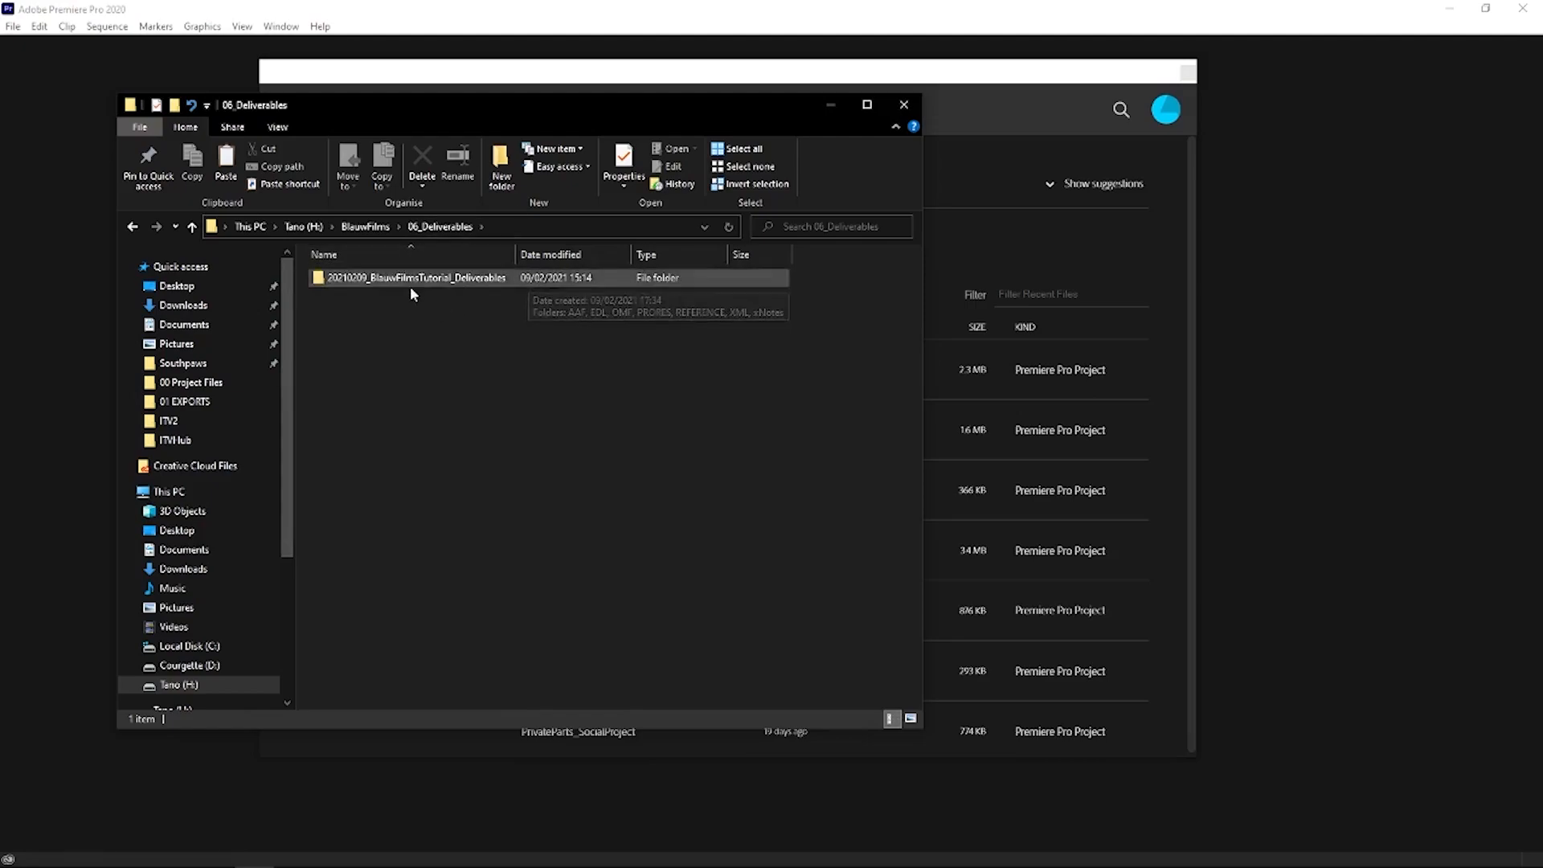
pyautogui.click(320, 283)
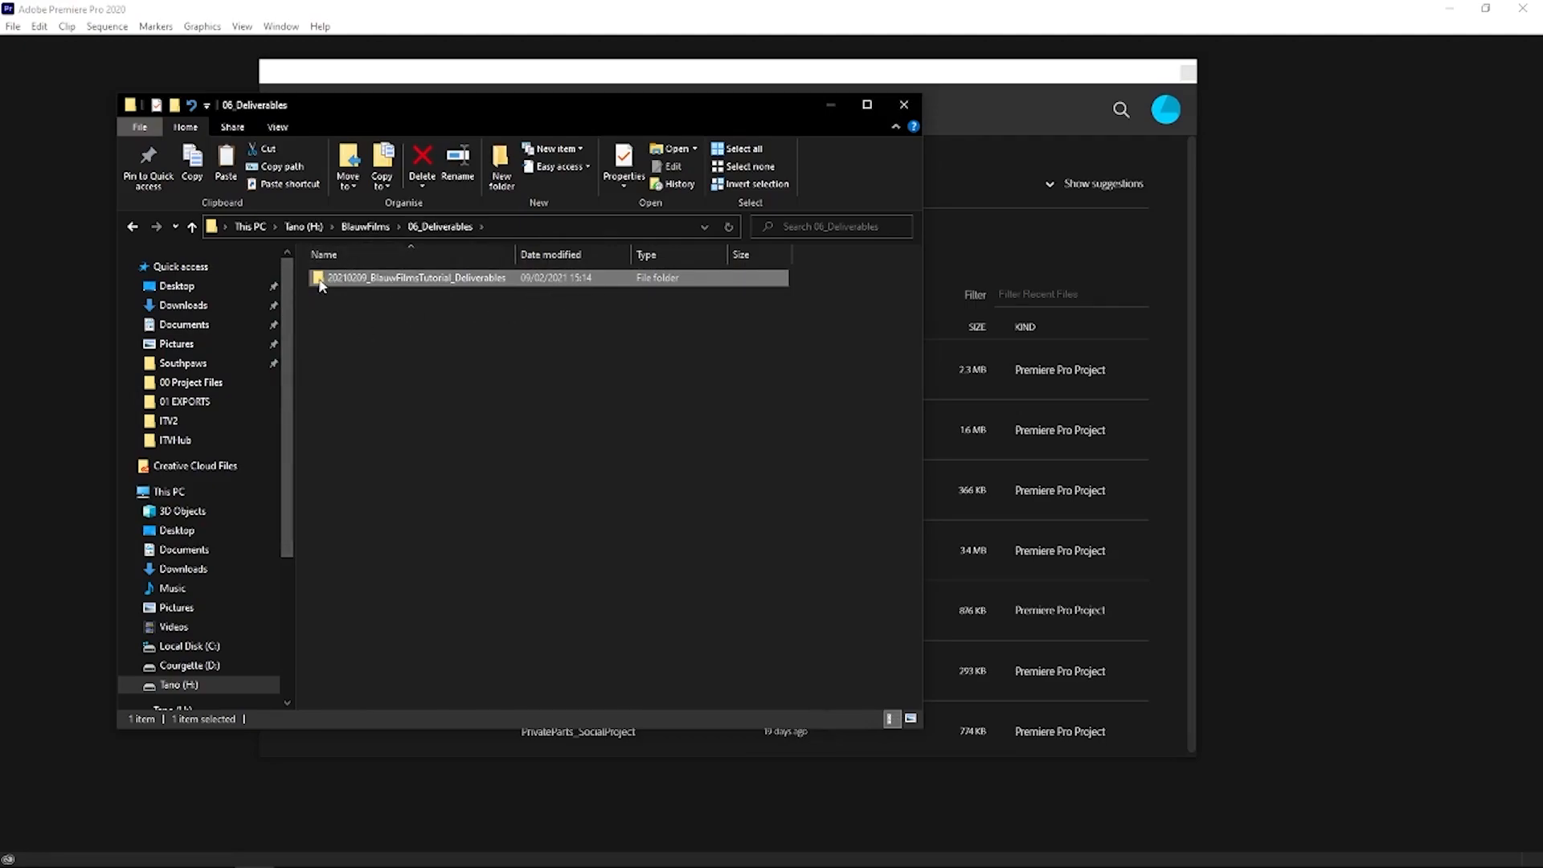
pyautogui.hotkey('alt', 'Up')
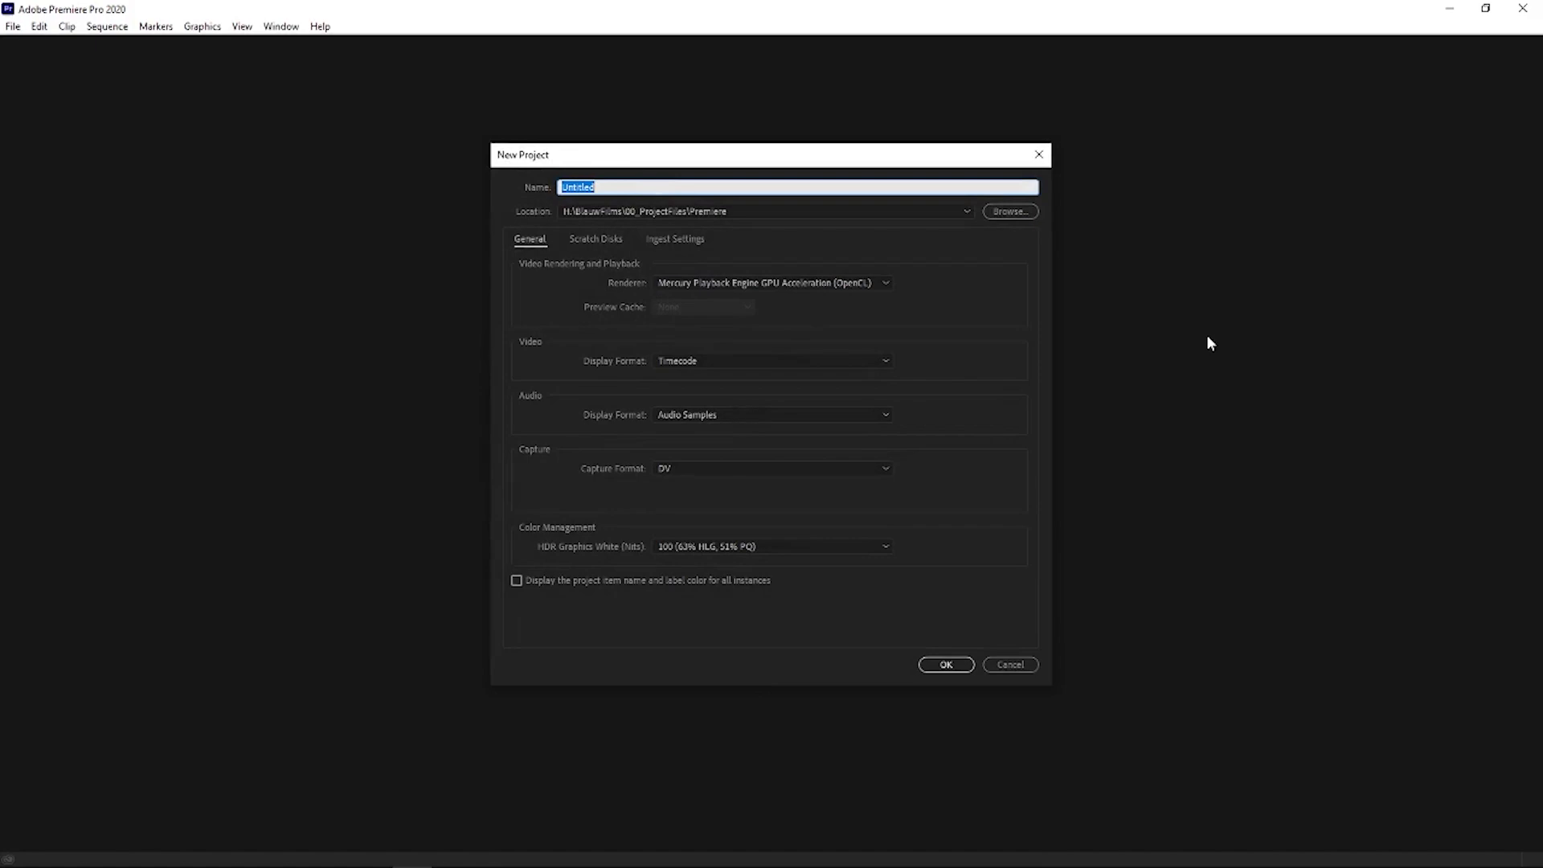
# - Name the new Premiere Pro project BlauwFilms_TutorialVideo_agfw_202101271
pyautogui.write('Blaue')
pyautogui.press('BackSpace')
pyautogui.write('wFilms')
pyautogui.write('_TutorialVideo_agfs')
pyautogui.press('BackSpace')
pyautogui.write('w_20210127')
pyautogui.write('1')
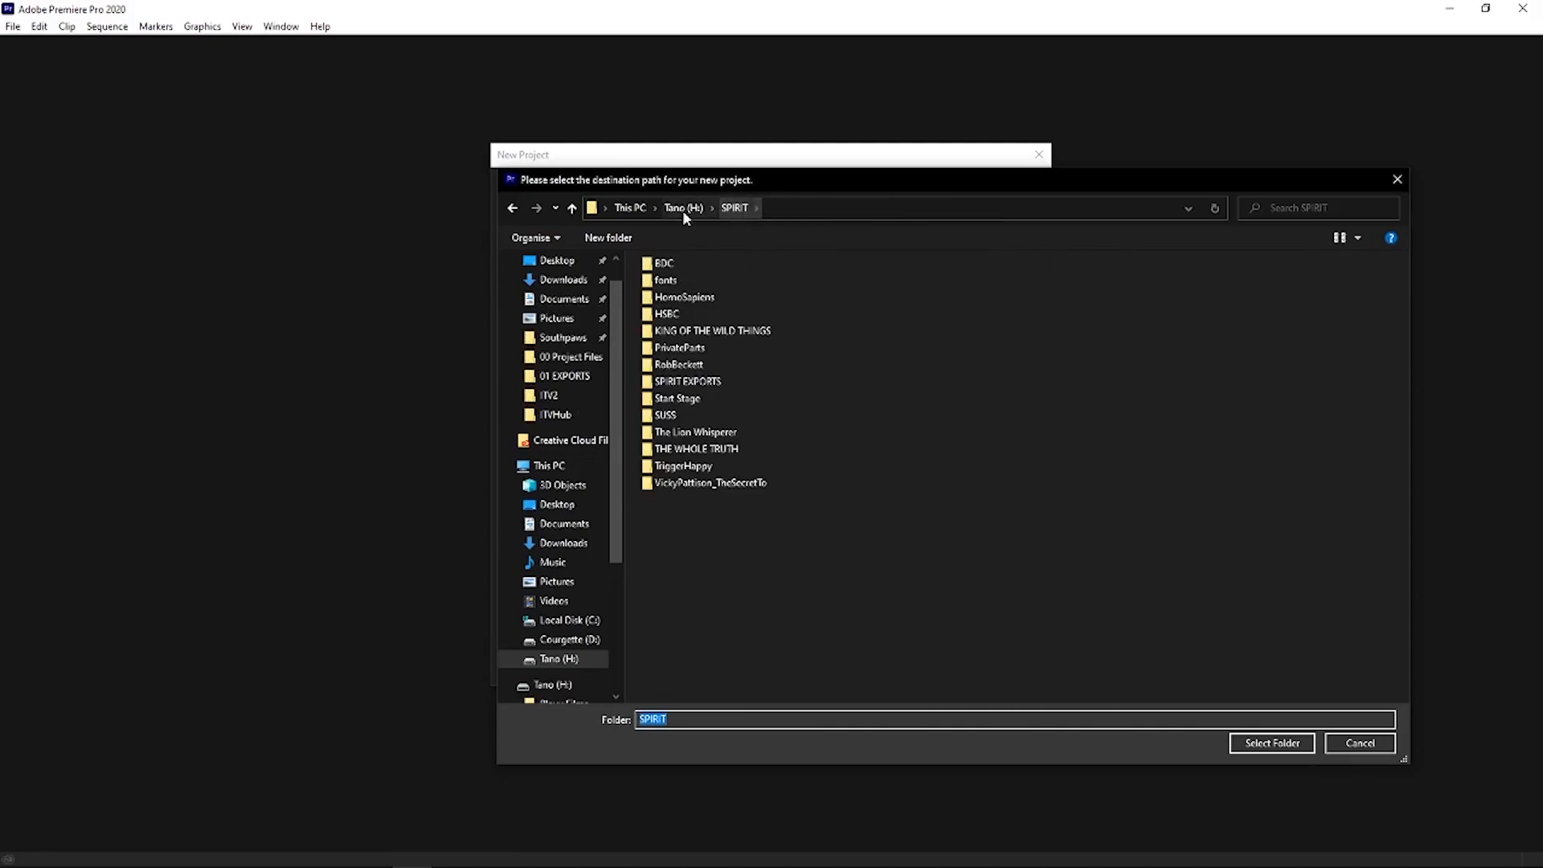
# - Set the new project's location to the BlauwFilms\00_ProjectFiles\Premiere folder on the Tano (H:) drive
pyautogui.click(683, 207)
pyautogui.doubleClick(673, 264)
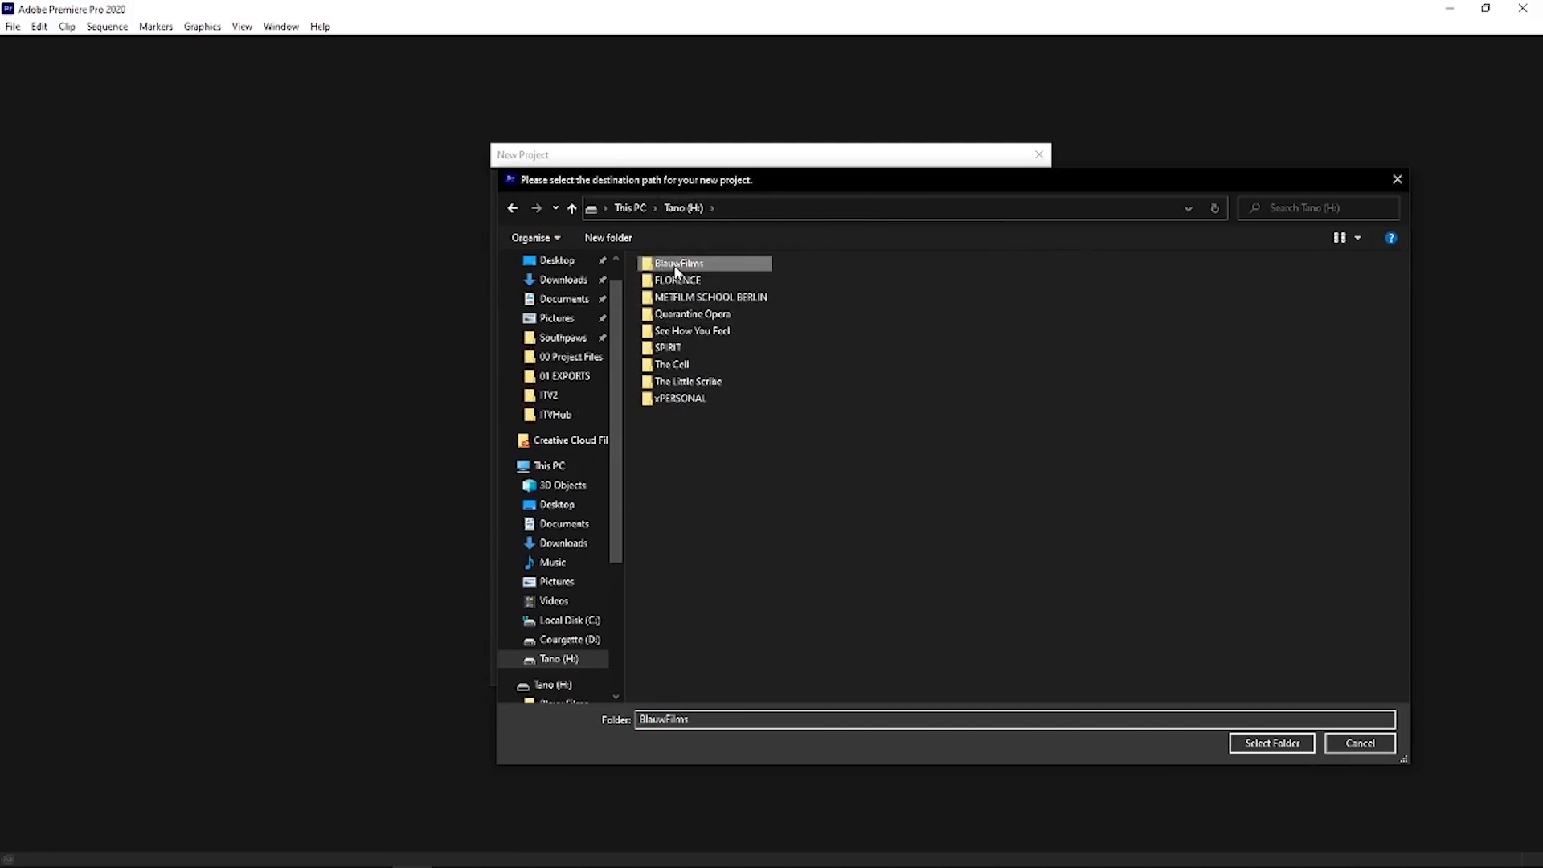
pyautogui.doubleClick(687, 285)
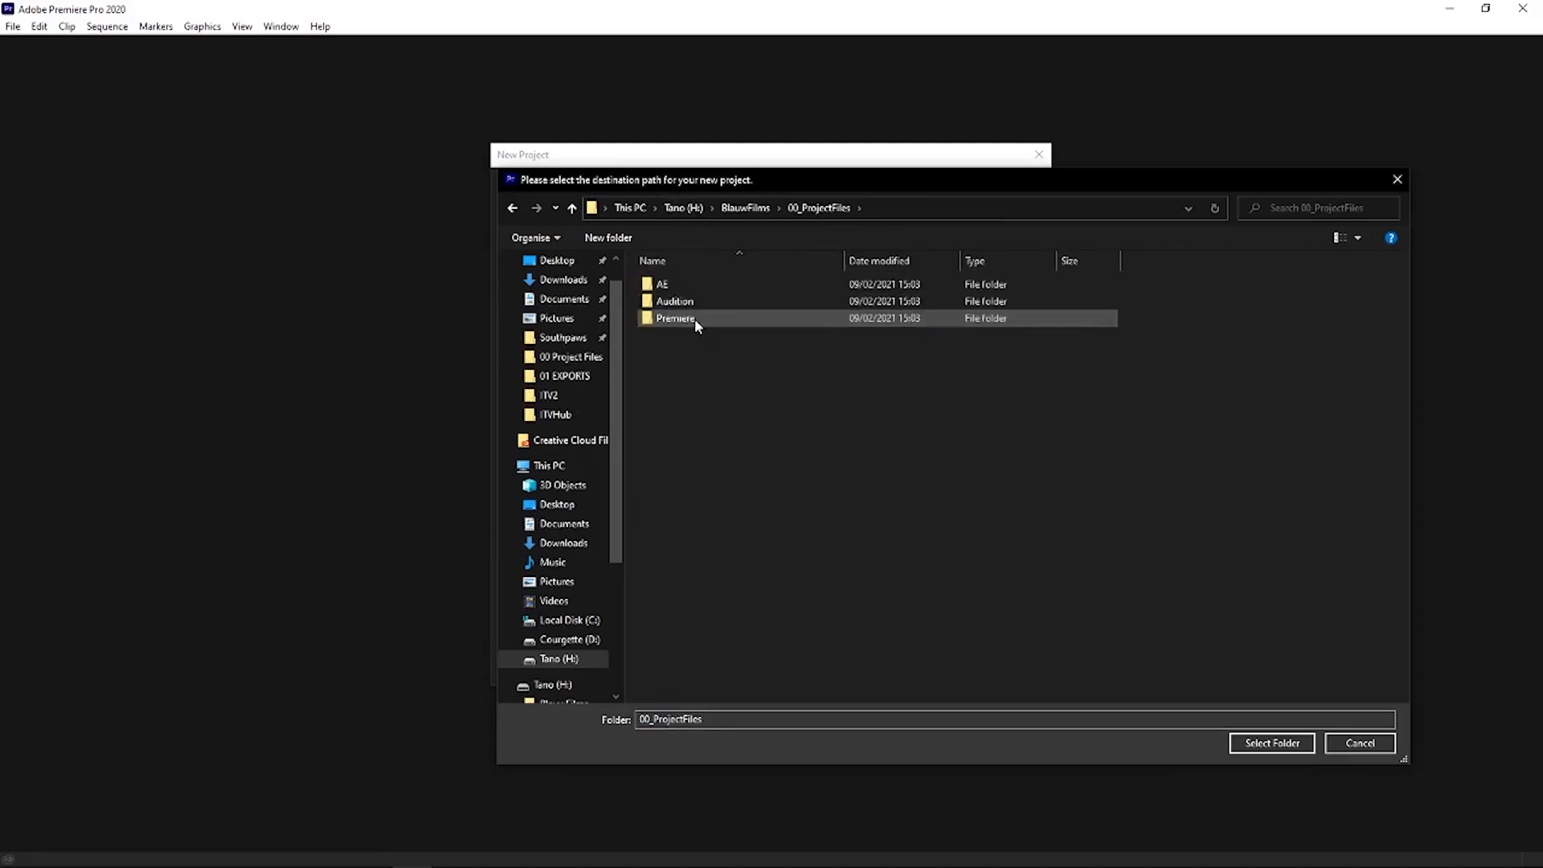
pyautogui.doubleClick(694, 319)
pyautogui.click(1265, 741)
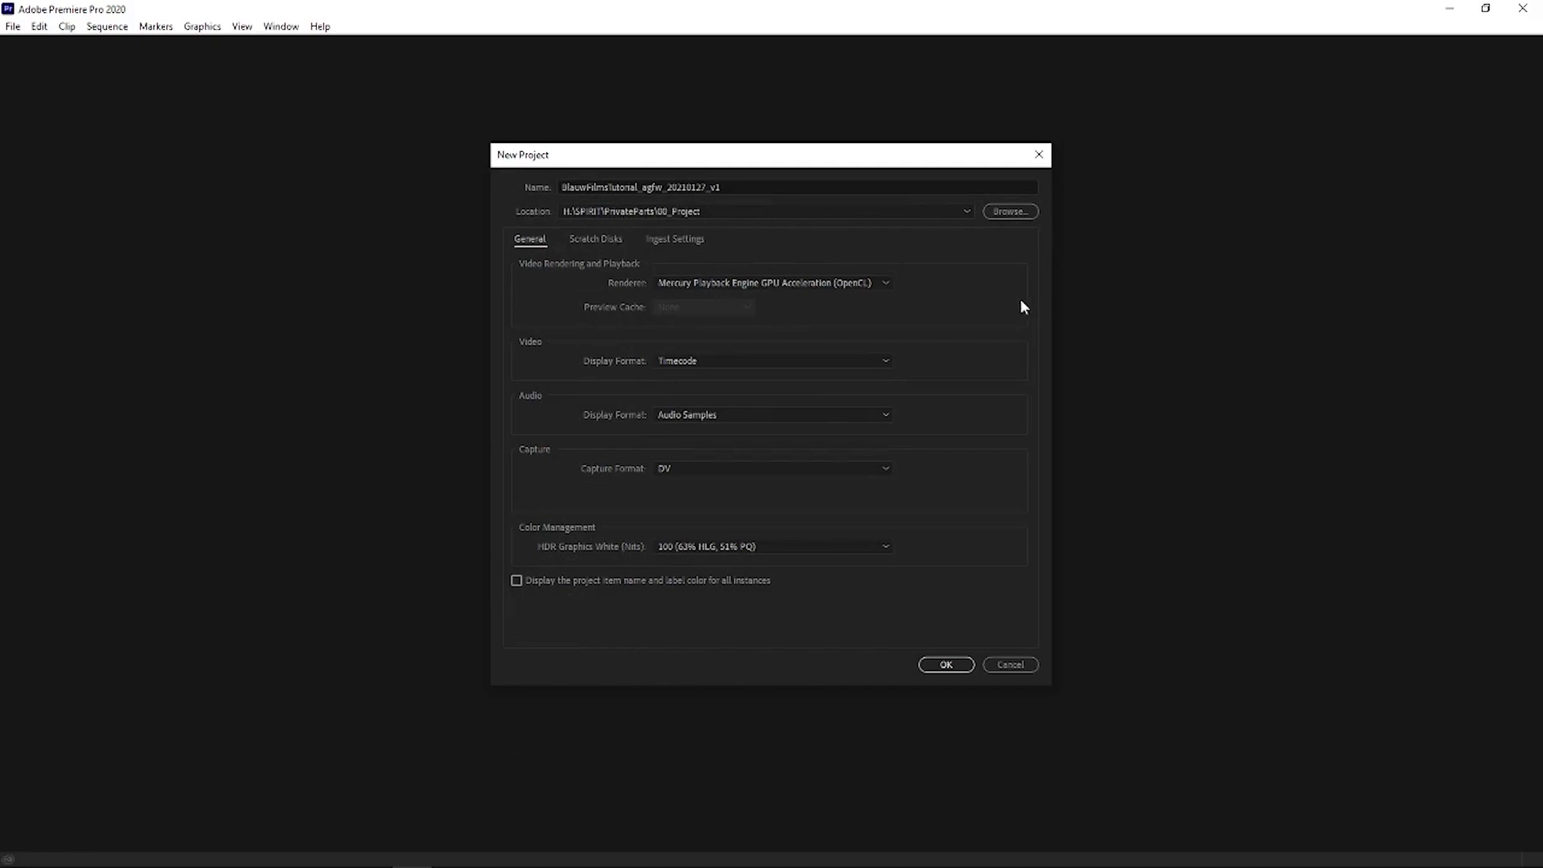
# - Set the Captured Video scratch disk to the 05_Renders folder in BlauwFilms
pyautogui.click(586, 239)
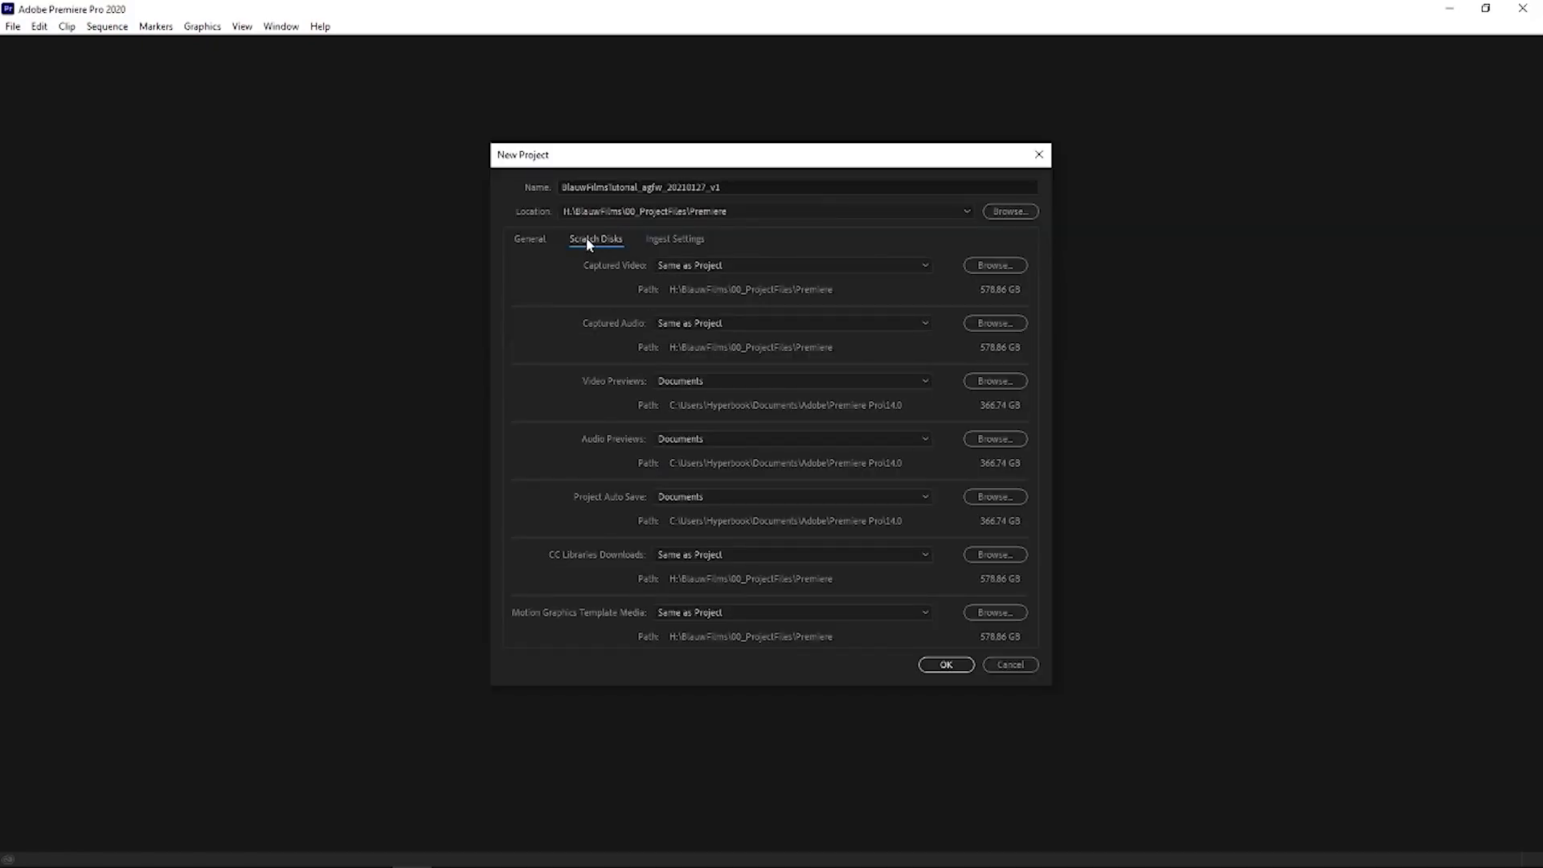
pyautogui.click(987, 266)
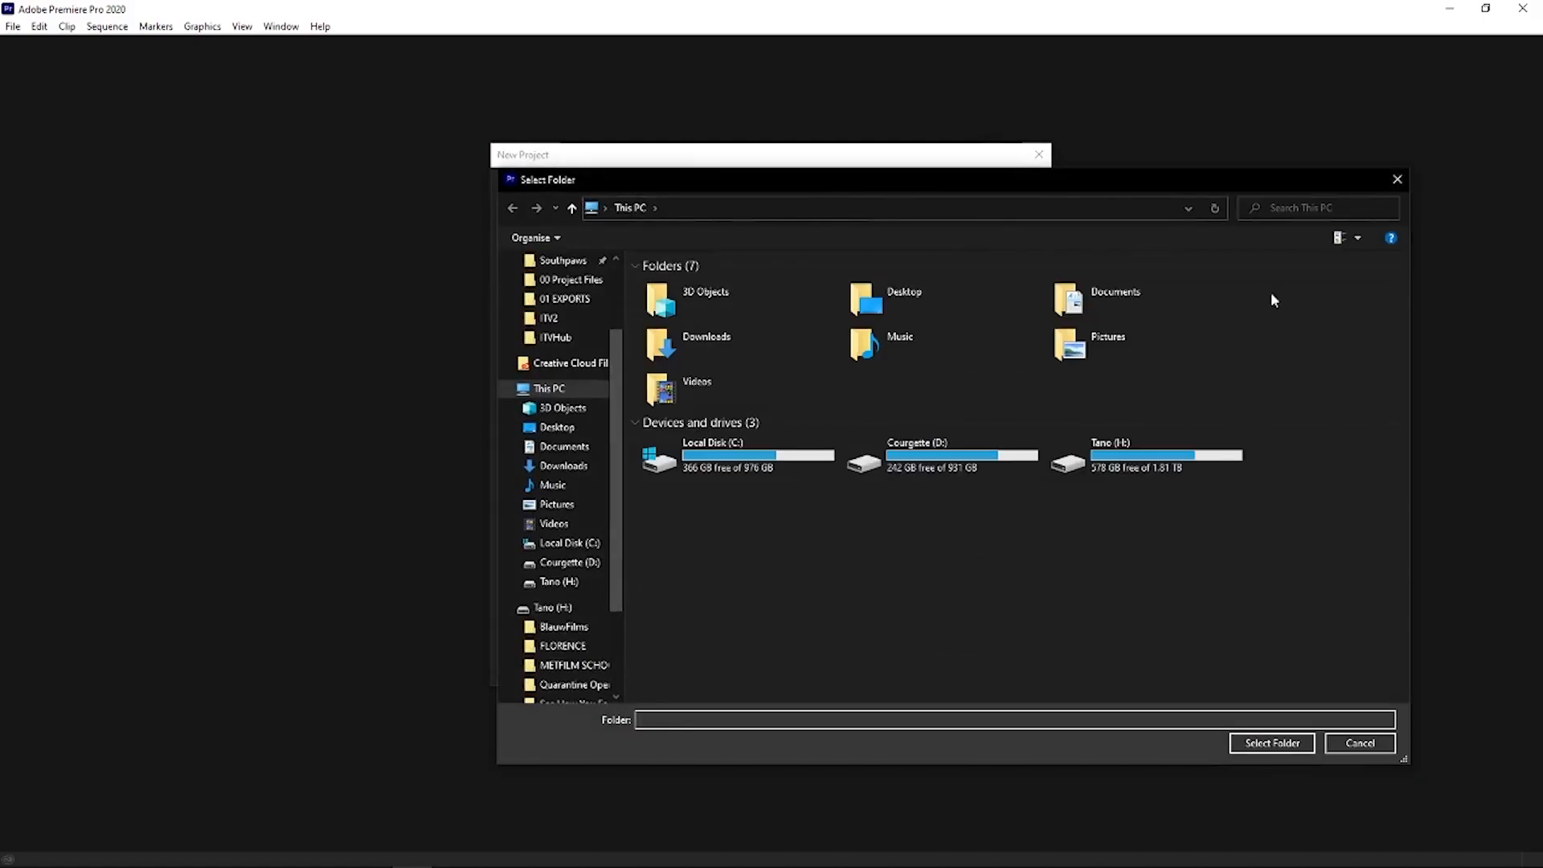
pyautogui.moveTo(1226, 185); pyautogui.dragTo(934, 184)
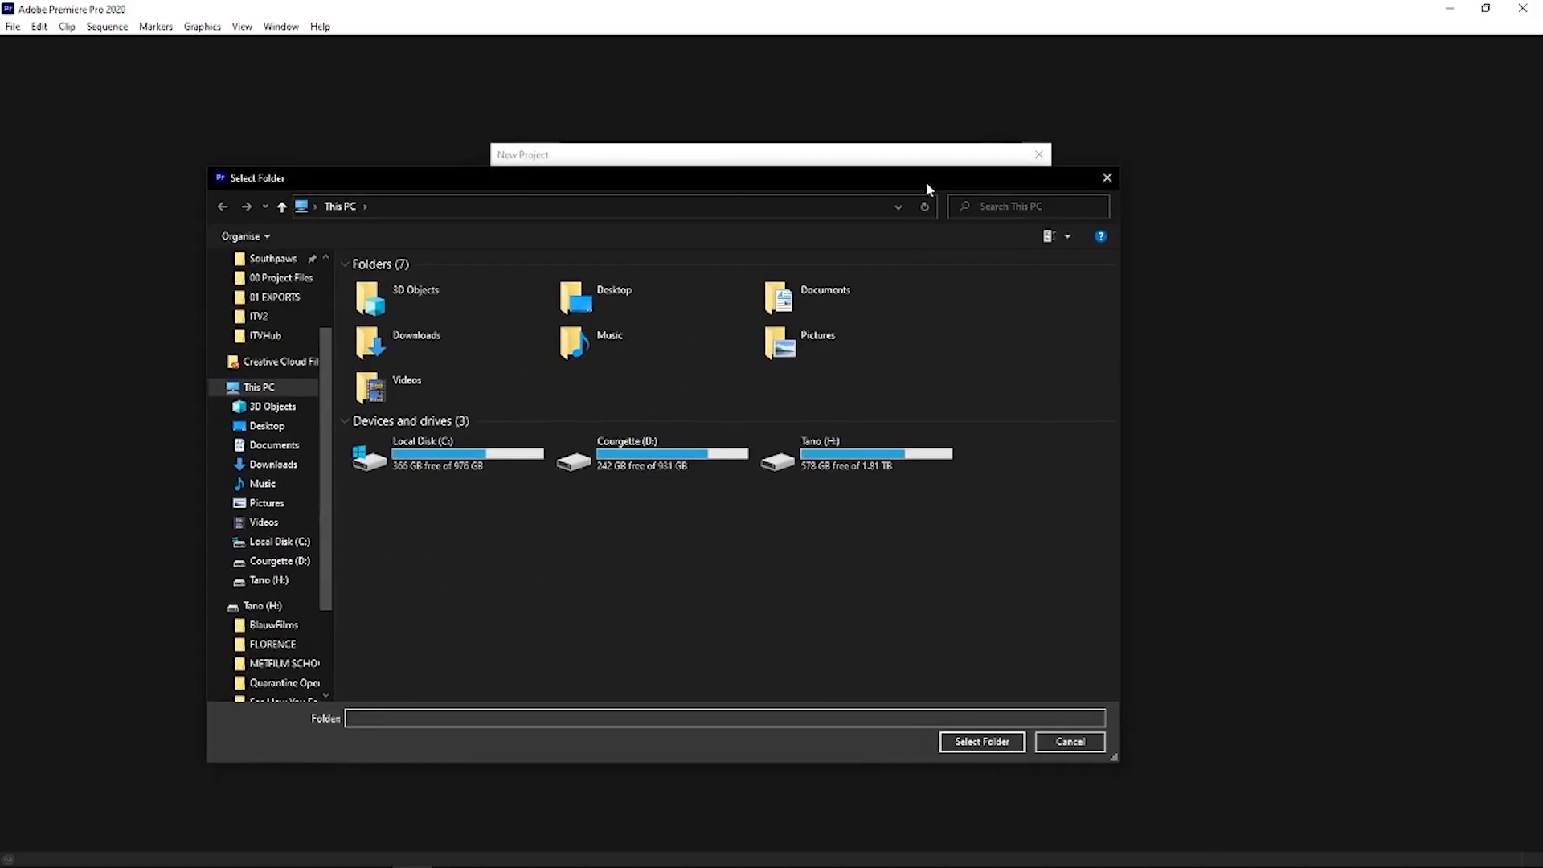
pyautogui.click(273, 624)
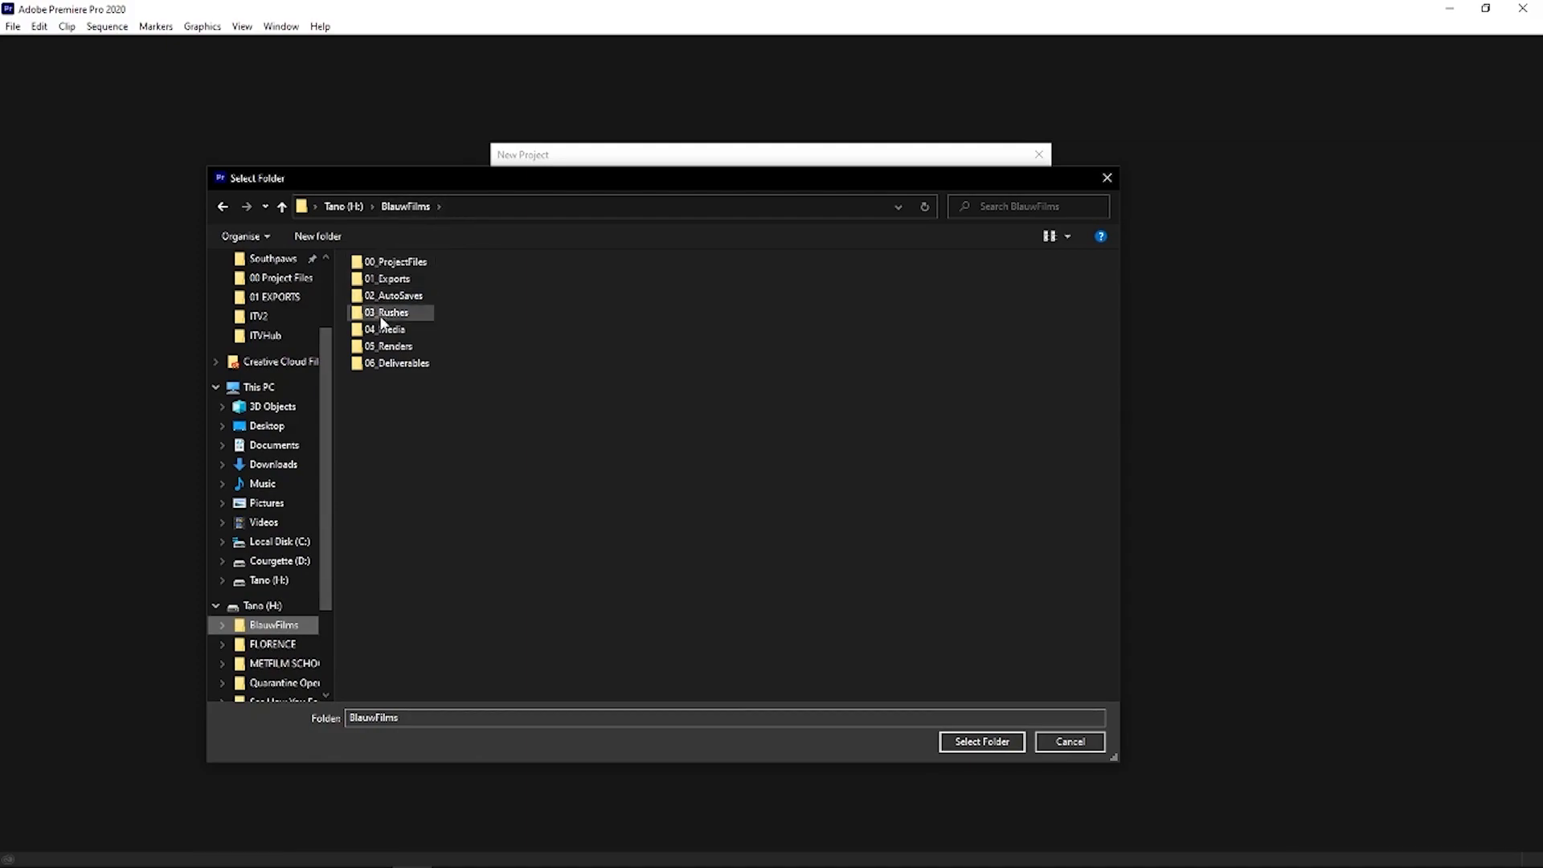
pyautogui.doubleClick(407, 348)
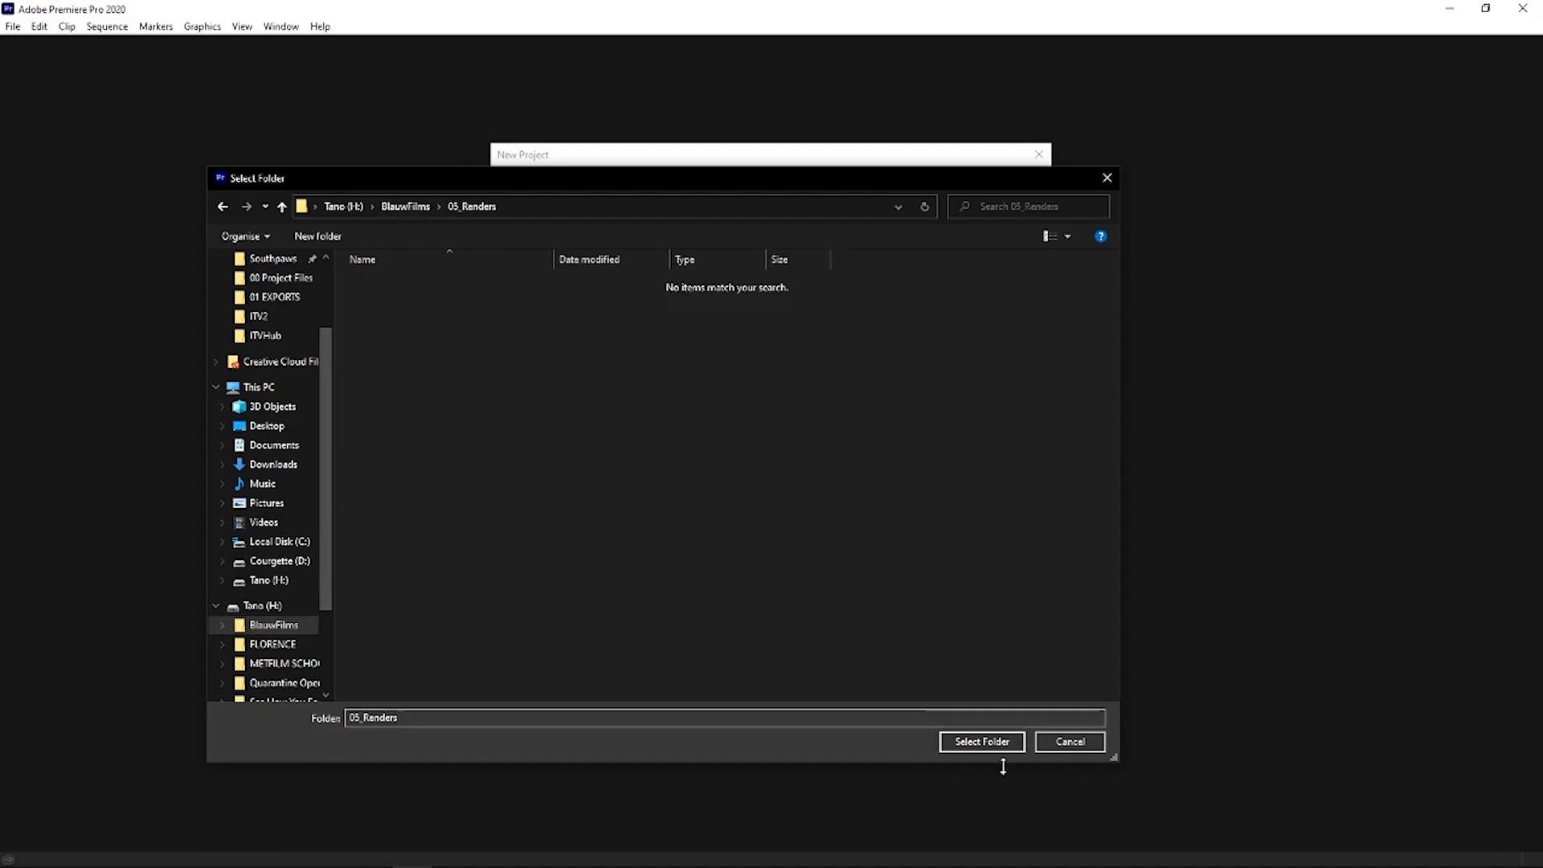
pyautogui.click(982, 741)
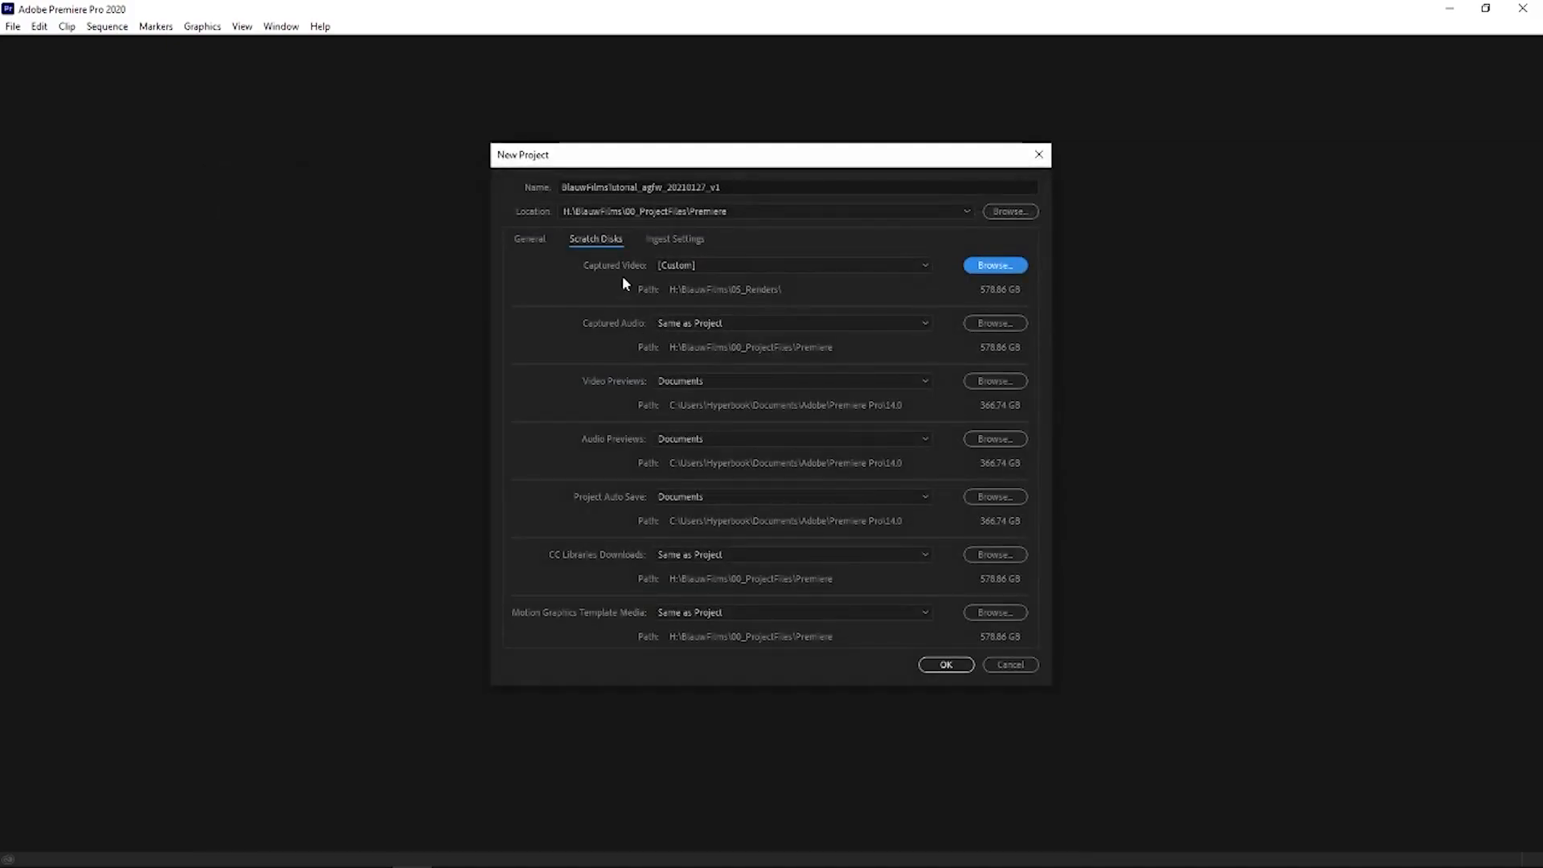
# - Set the Captured Audio, Video Previews and Audio Previews scratch disks to the 05_Renders folder as well
pyautogui.click(1011, 324)
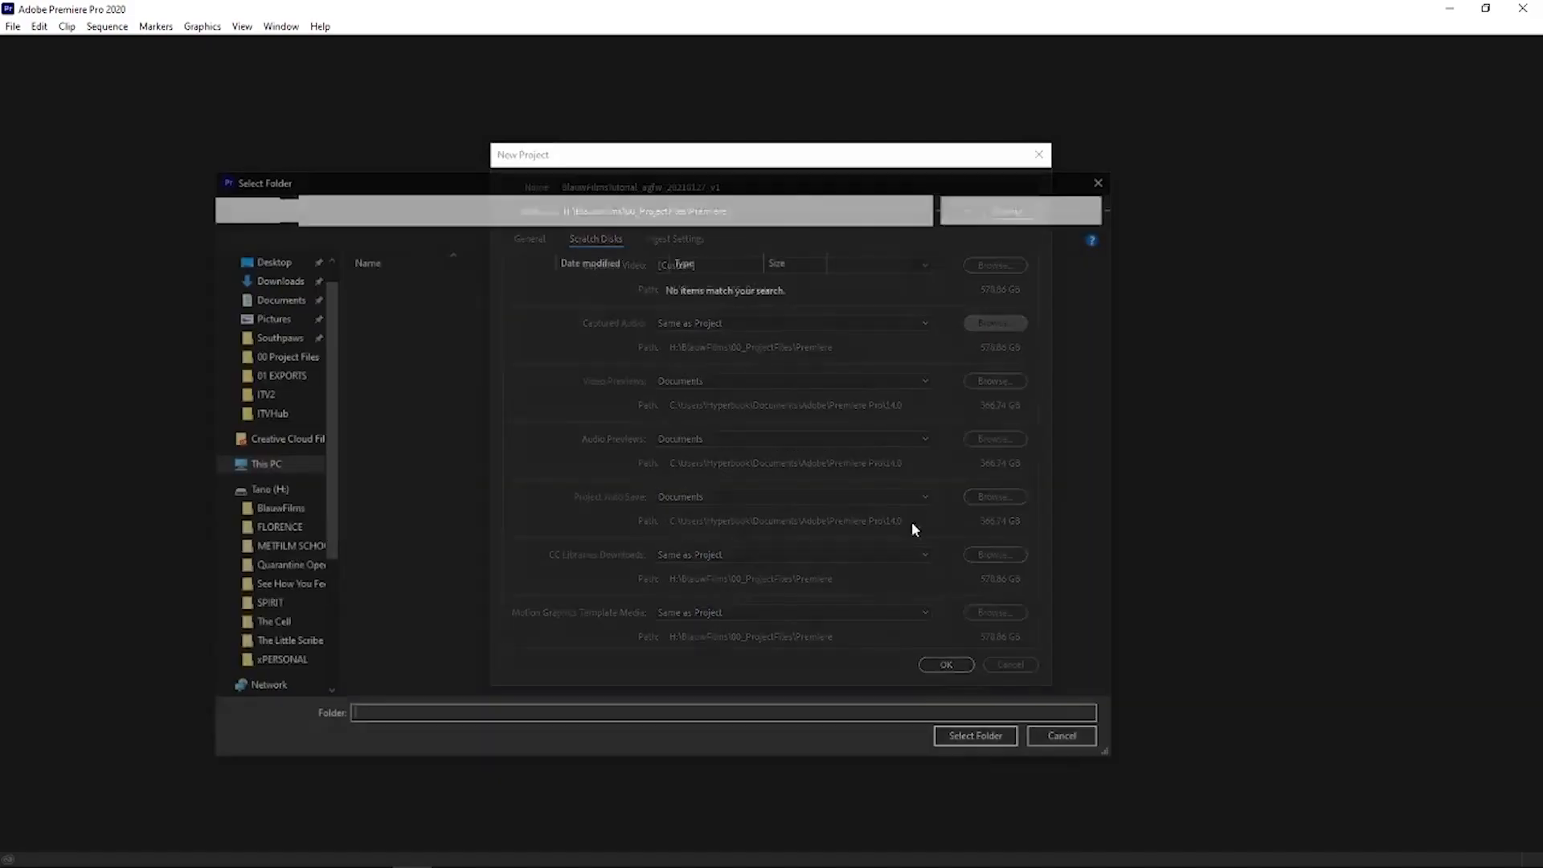
pyautogui.click(976, 741)
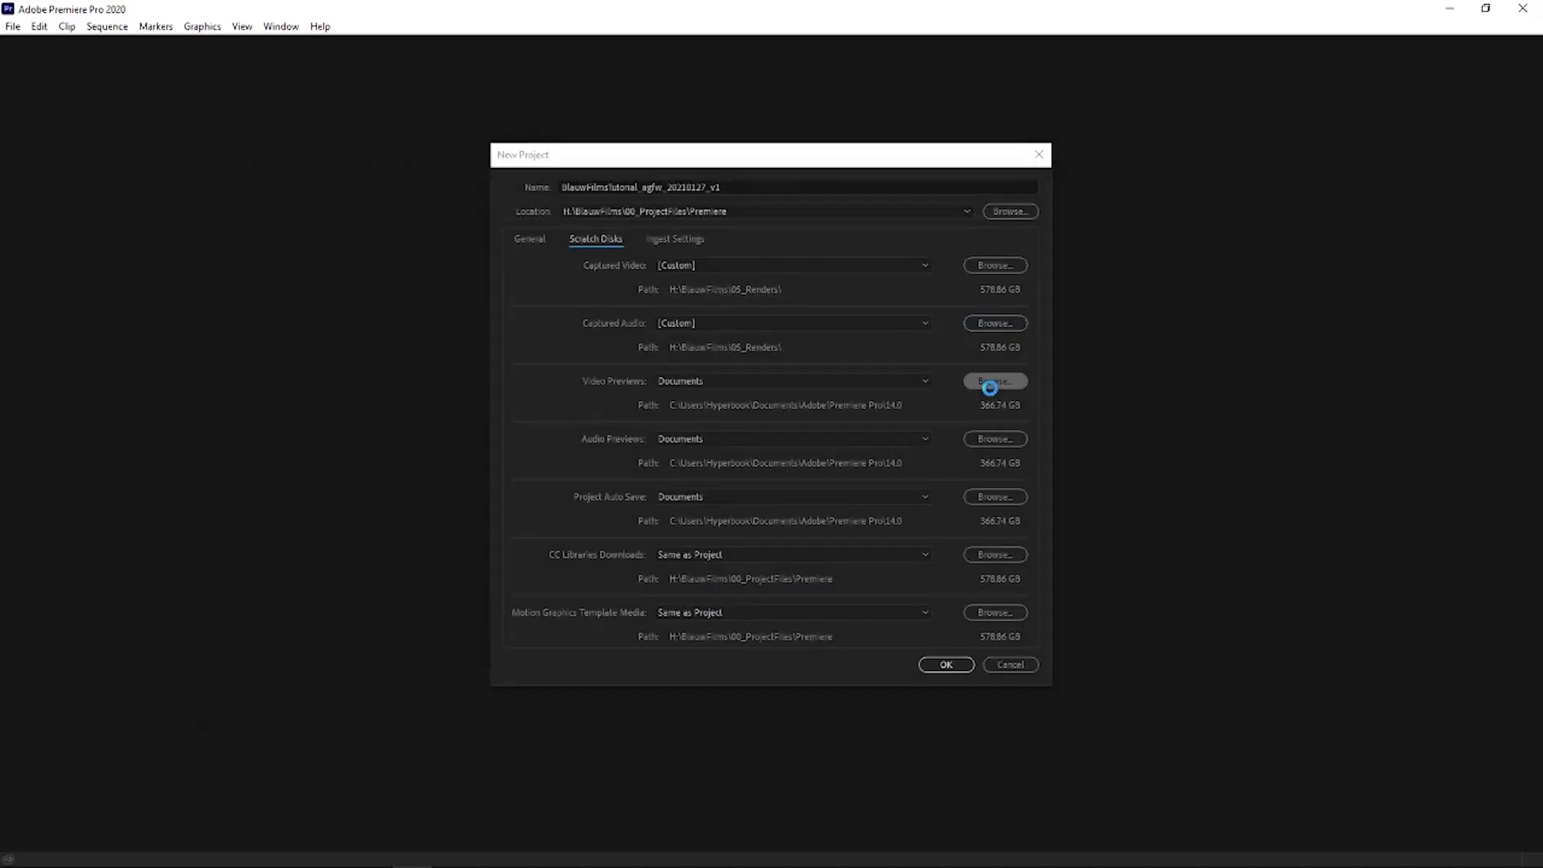
pyautogui.click(993, 381)
pyautogui.click(982, 740)
pyautogui.click(1001, 439)
pyautogui.click(970, 743)
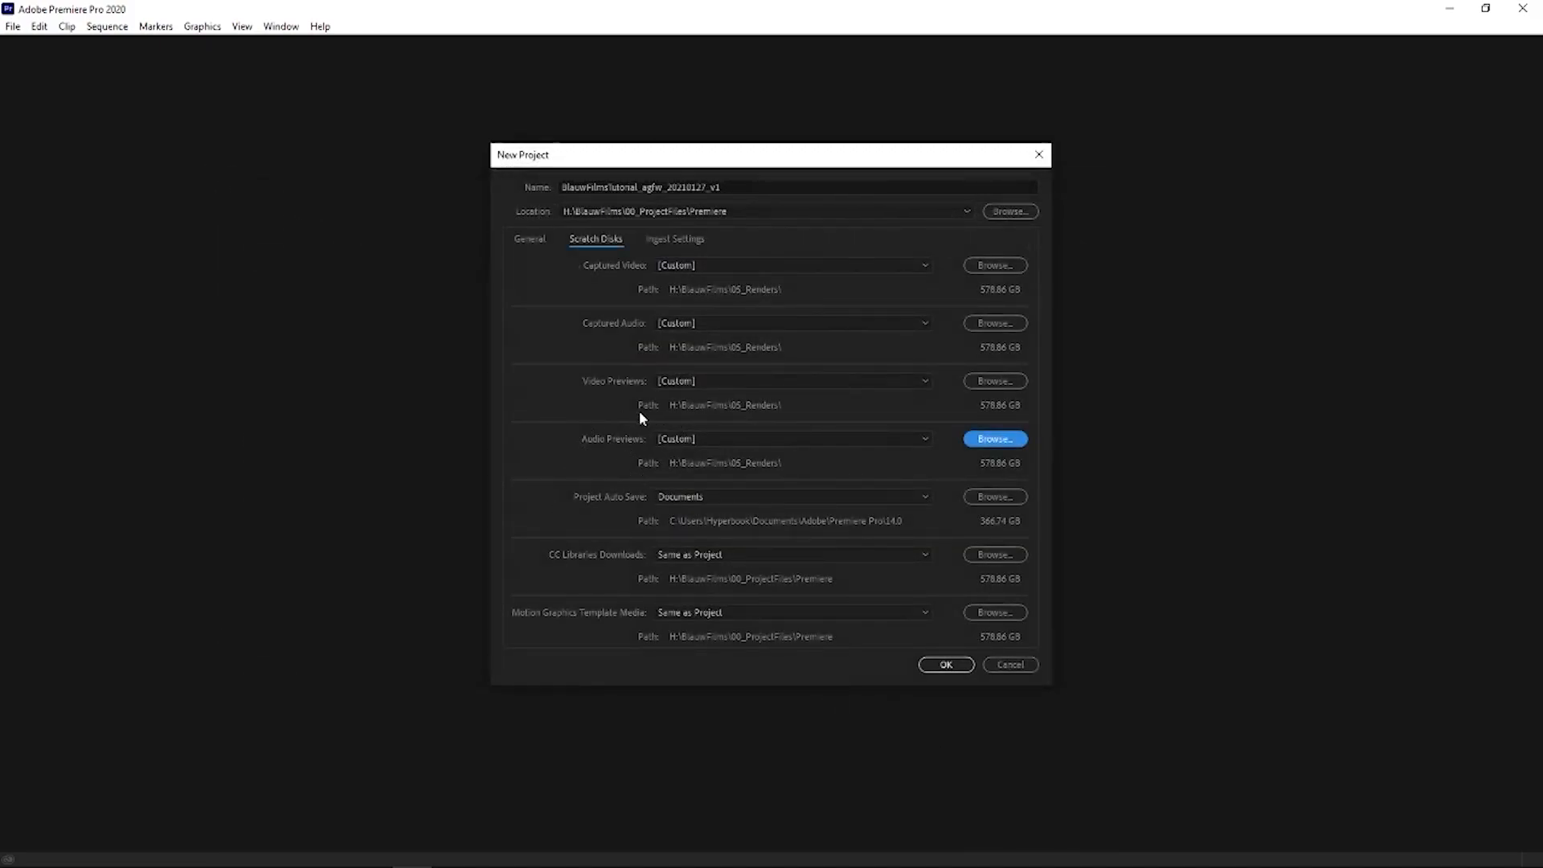
# - Set the Project Auto Save location to the 02_AutoSaves folder in BlauwFilms
pyautogui.click(995, 439)
pyautogui.click(458, 205)
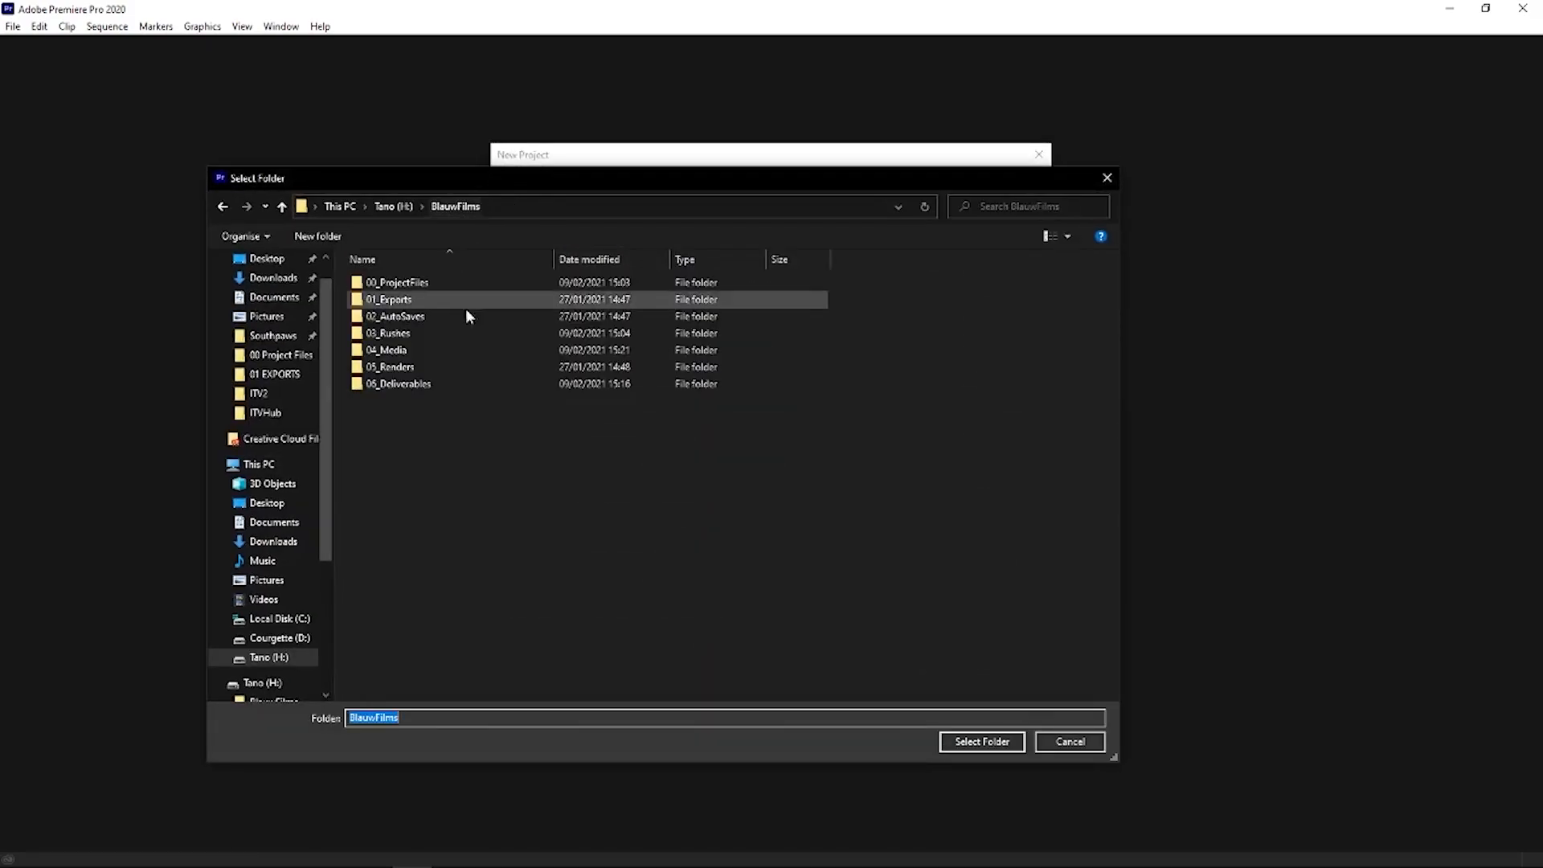
pyautogui.doubleClick(401, 315)
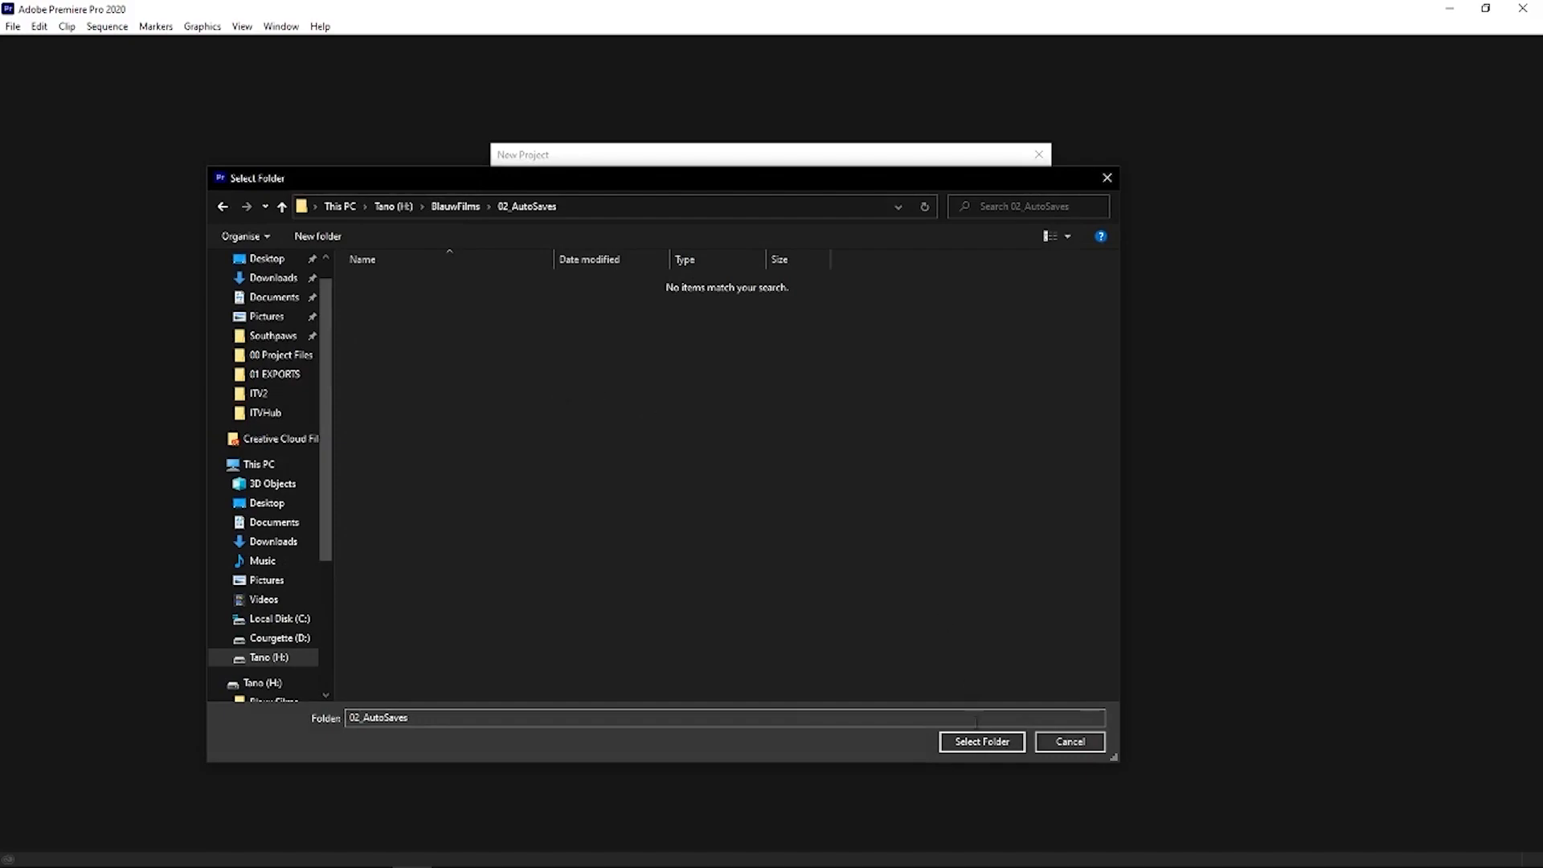
pyautogui.press('Return')
pyautogui.click(993, 497)
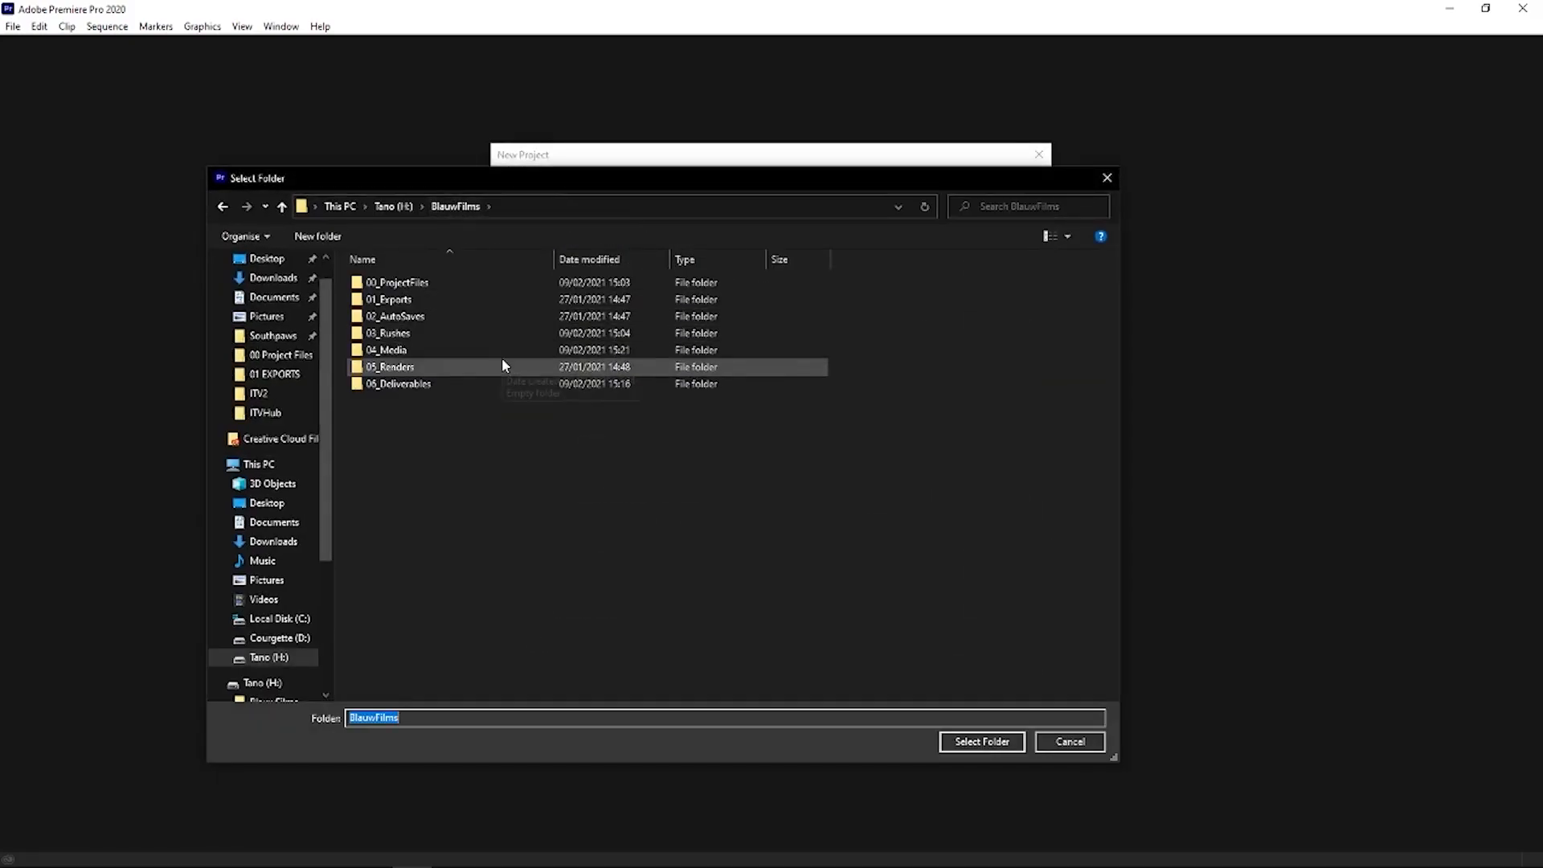
pyautogui.doubleClick(419, 318)
pyautogui.click(990, 737)
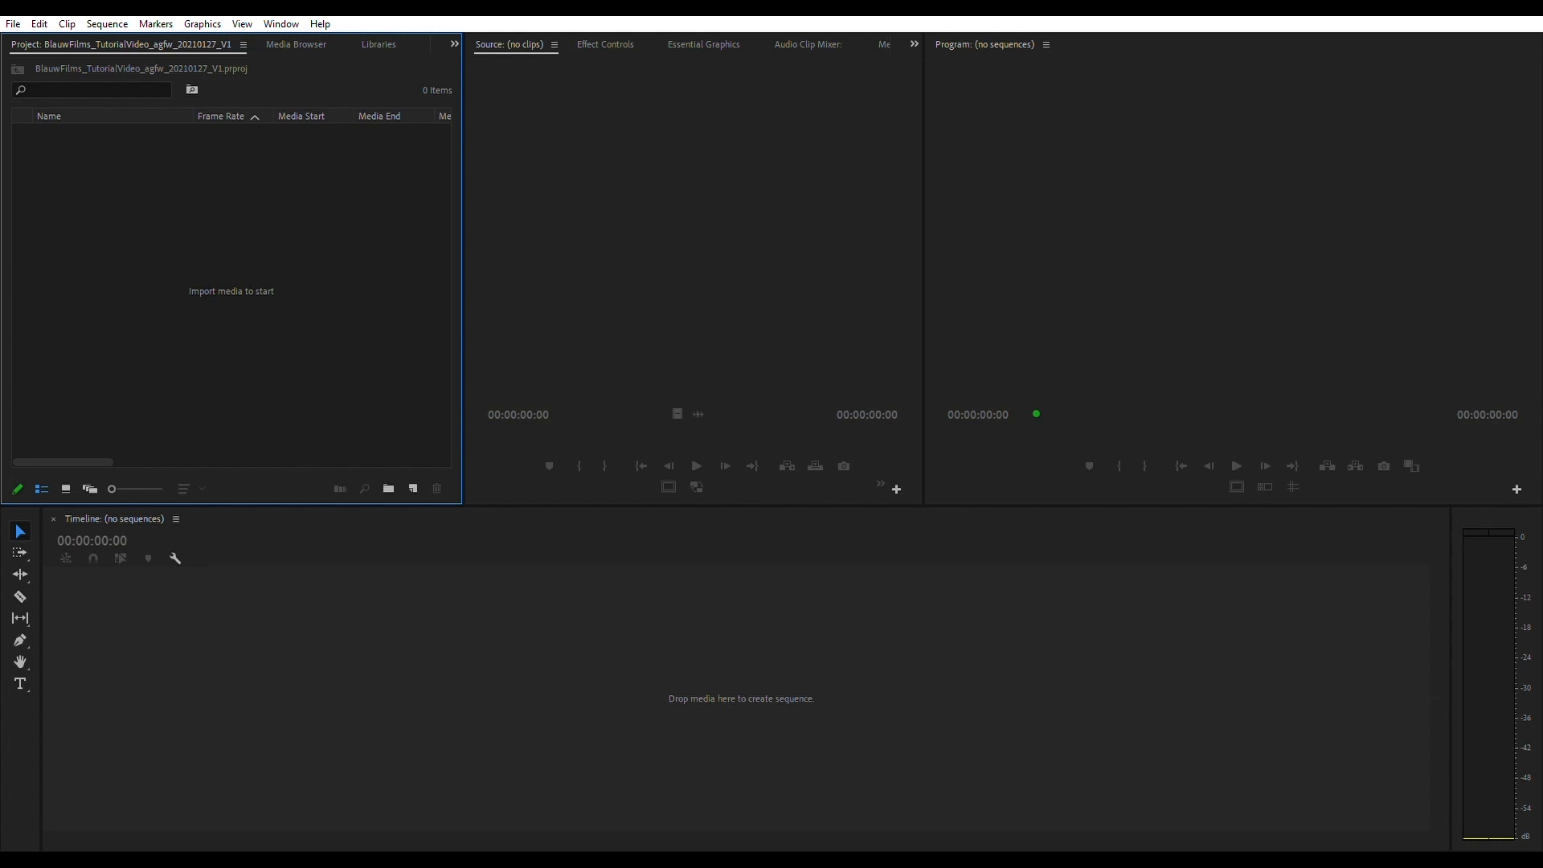
# - Try different heights for the Timeline panel by moving the divider between it and the monitors
pyautogui.hotkey('shift', '3')
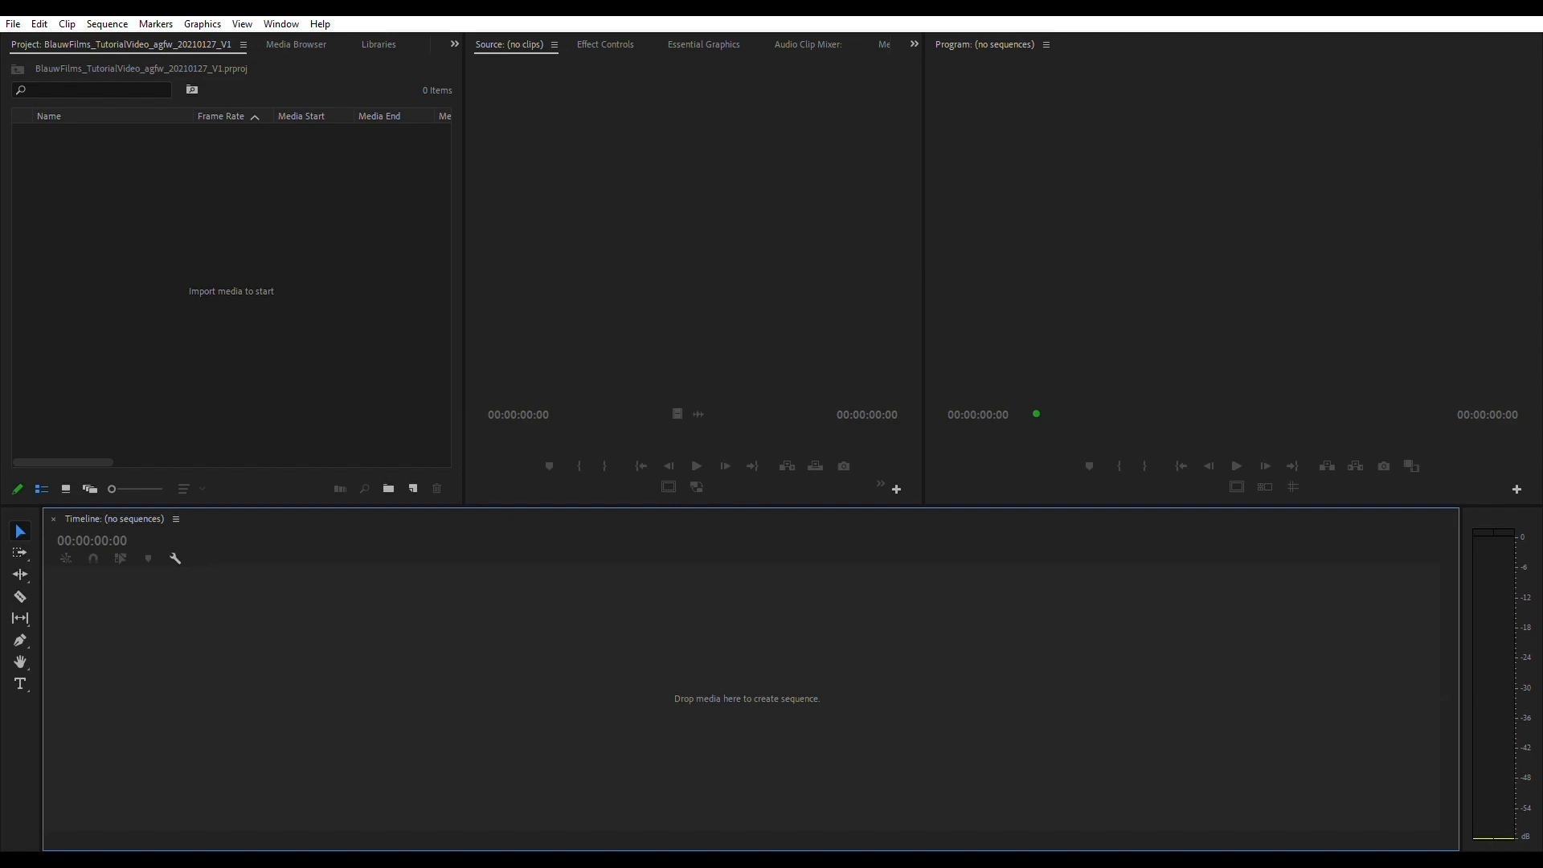
pyautogui.moveTo(772, 506); pyautogui.dragTo(771, 435)
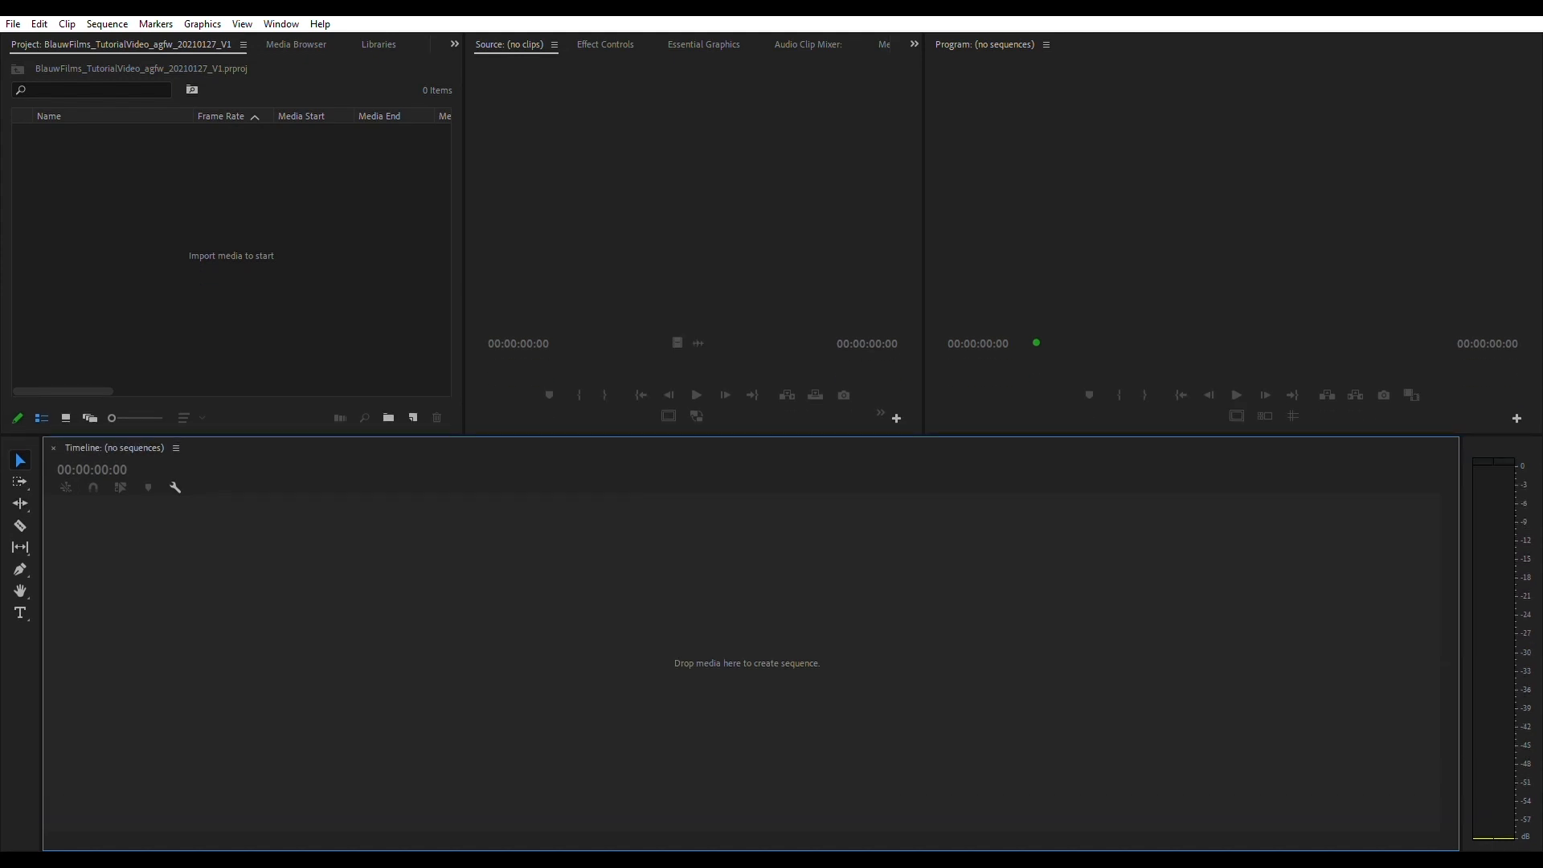
pyautogui.moveTo(1125, 435); pyautogui.dragTo(1125, 490)
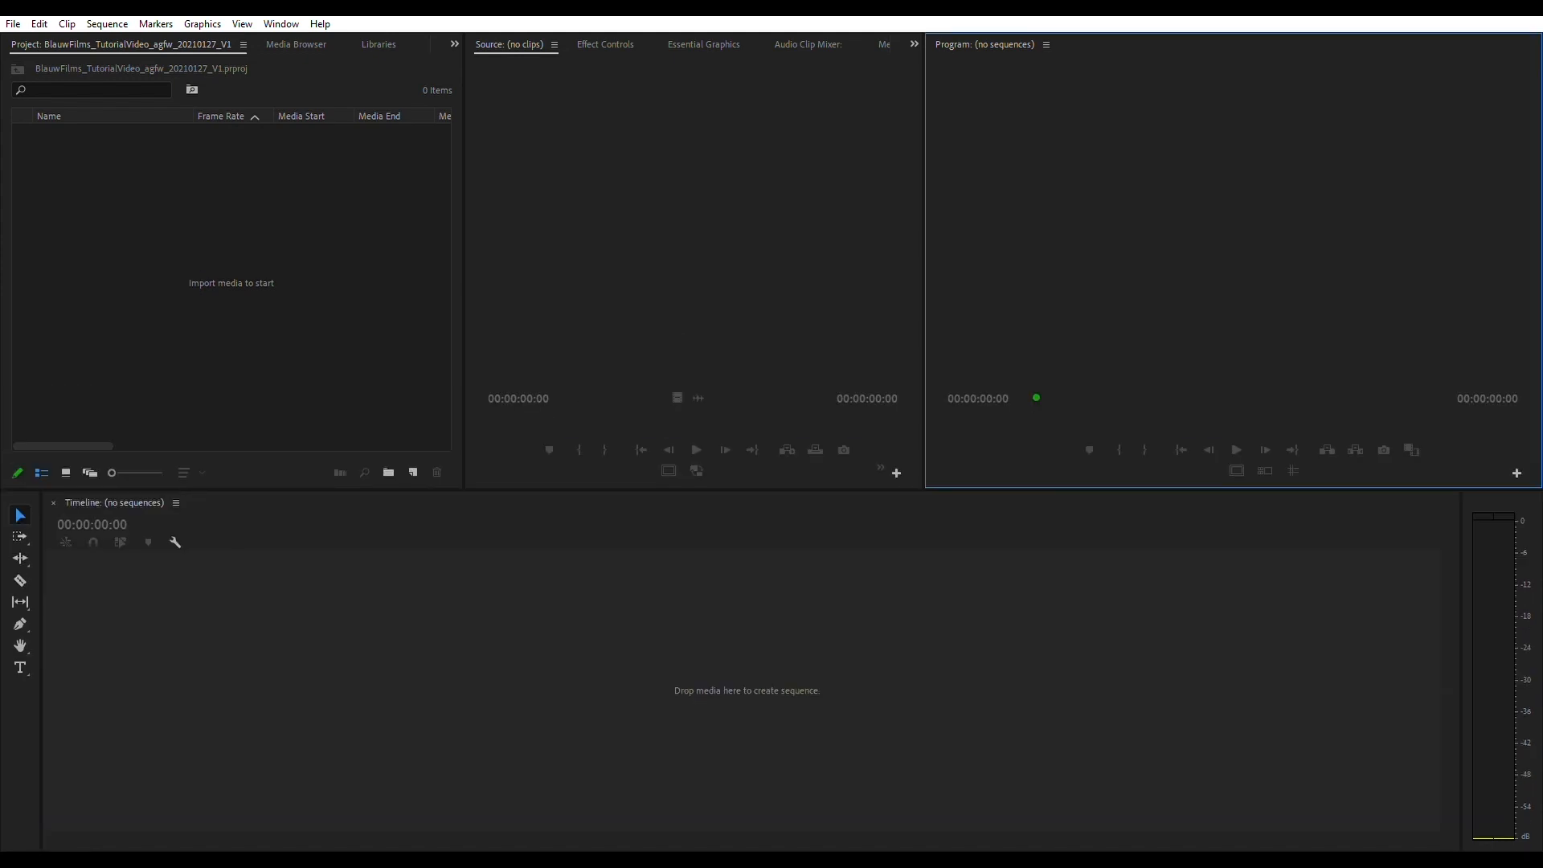
pyautogui.click(693, 241)
pyautogui.click(1044, 241)
pyautogui.click(803, 241)
pyautogui.click(1044, 241)
pyautogui.click(803, 241)
pyautogui.click(1045, 241)
pyautogui.click(804, 241)
pyautogui.click(1045, 241)
pyautogui.click(803, 241)
pyautogui.click(1045, 241)
pyautogui.click(803, 241)
pyautogui.click(1044, 241)
pyautogui.click(804, 241)
pyautogui.click(321, 241)
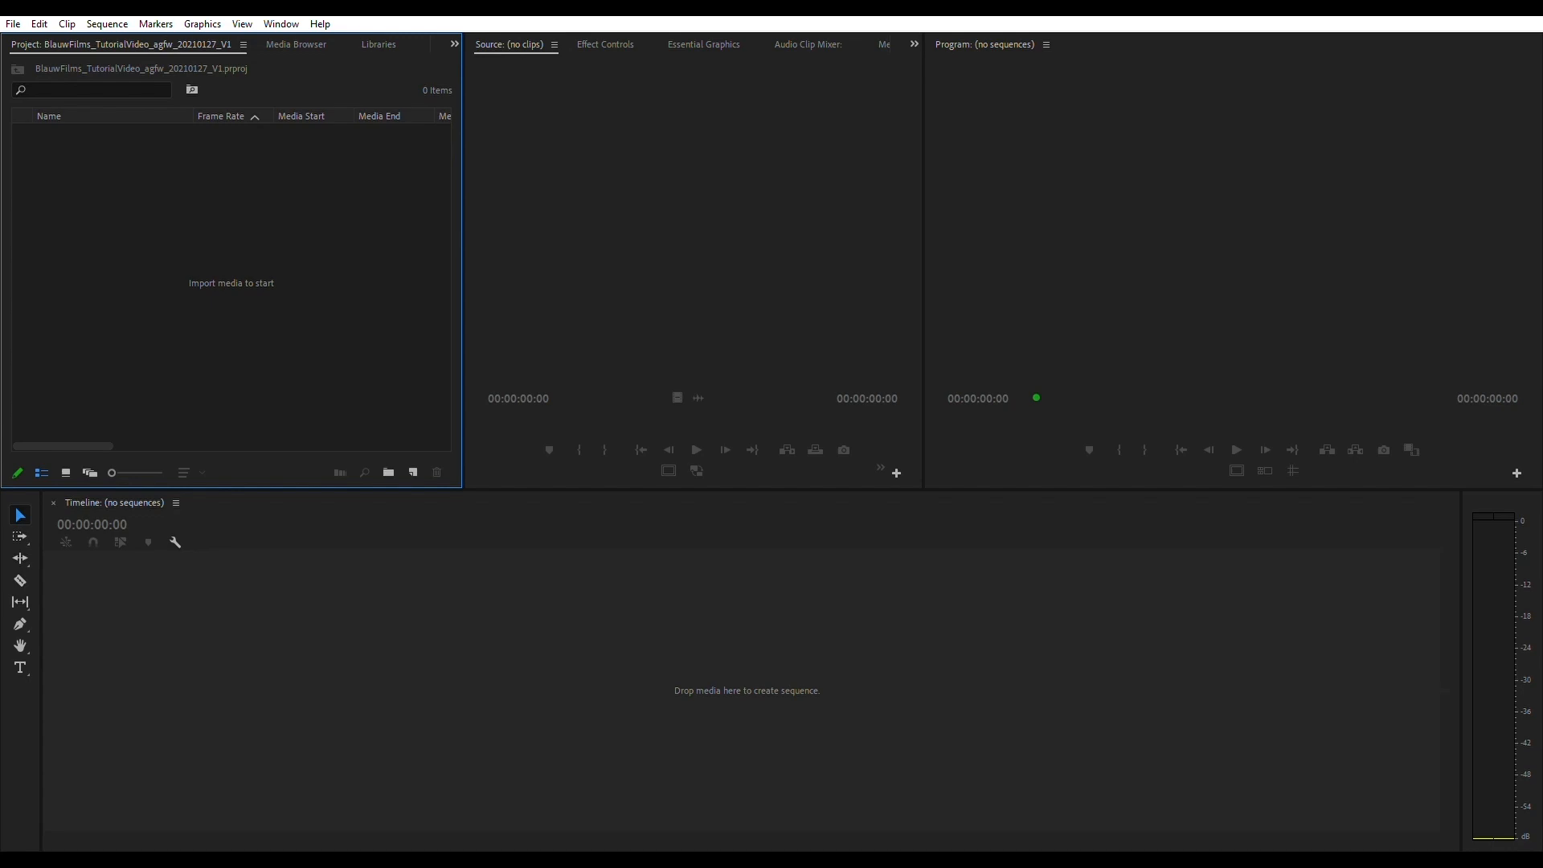
pyautogui.press('`')
pyautogui.press('`')
pyautogui.hotkey('shift', '3')
pyautogui.click(20, 747)
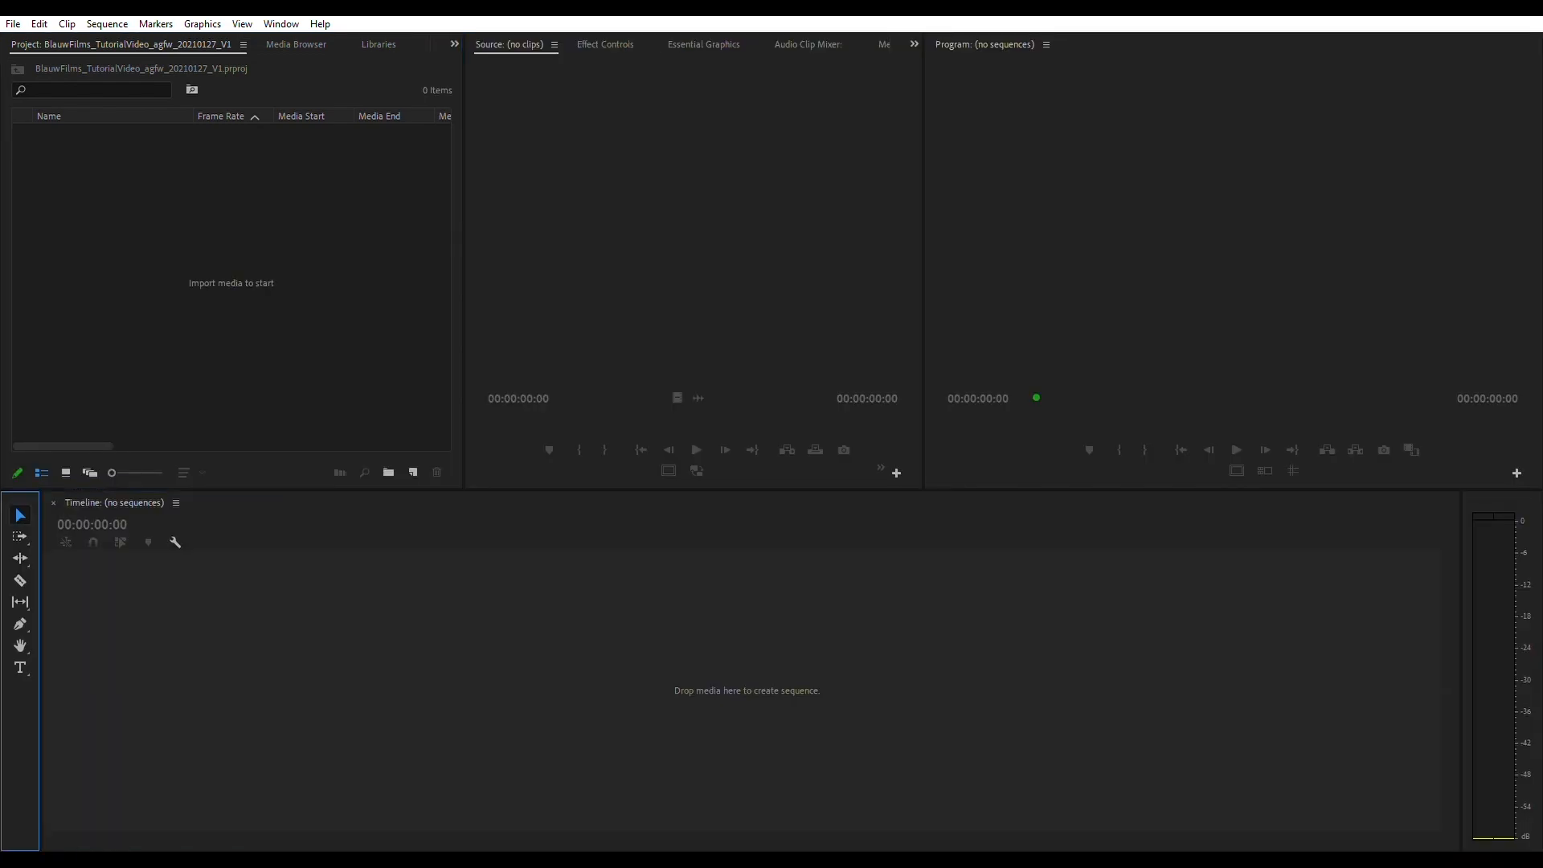
pyautogui.hotkey('shift', '3')
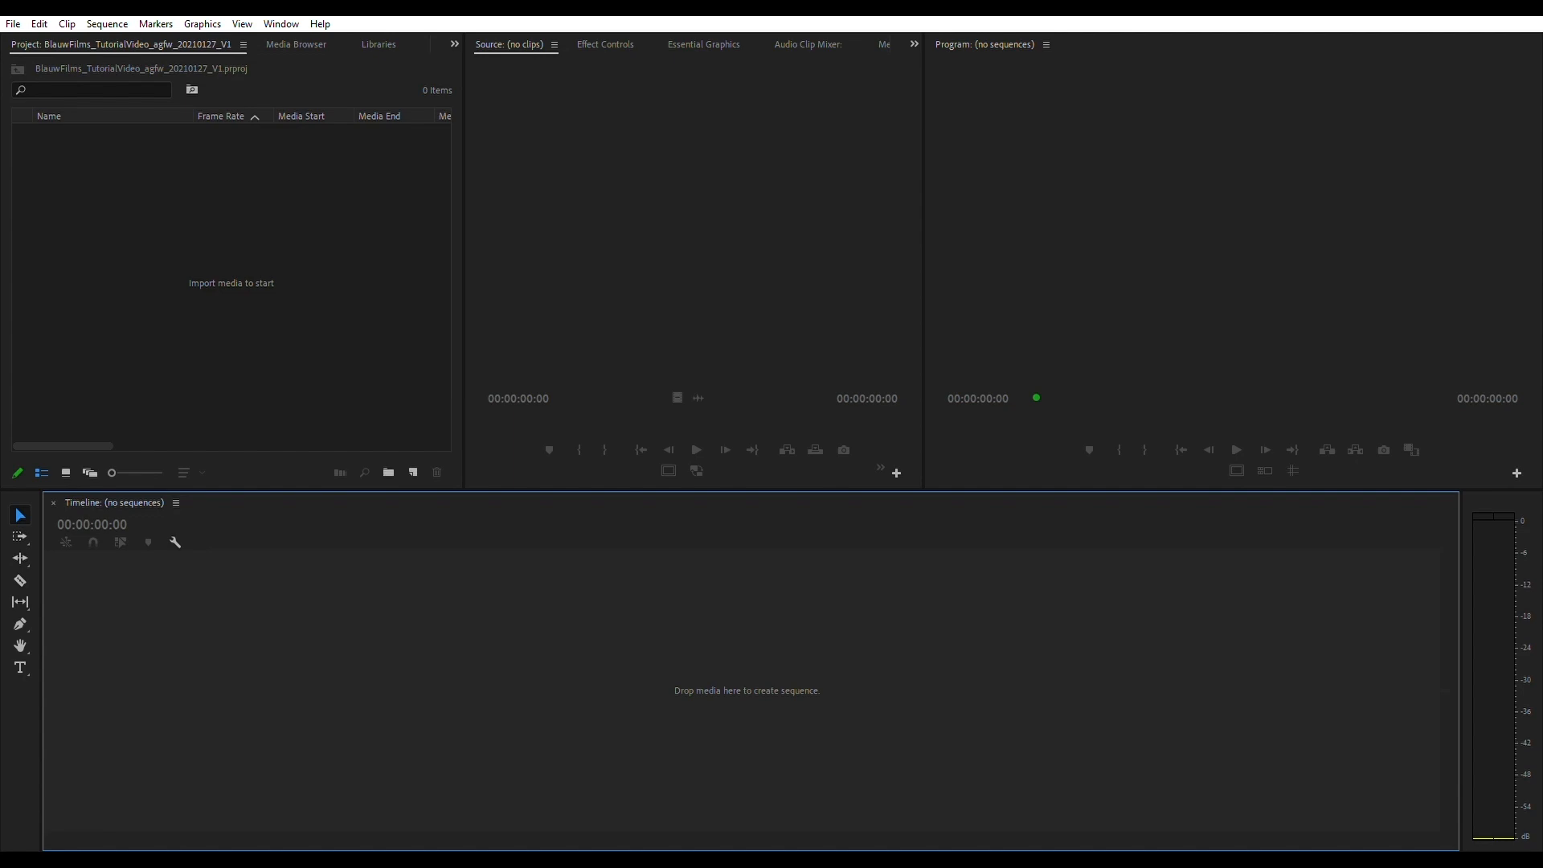
# - Show Effect Controls in the source monitor group and lower the divider above the Timeline to enlarge the upper panels
pyautogui.hotkey('shift', '1')
pyautogui.hotkey('shift', '5')
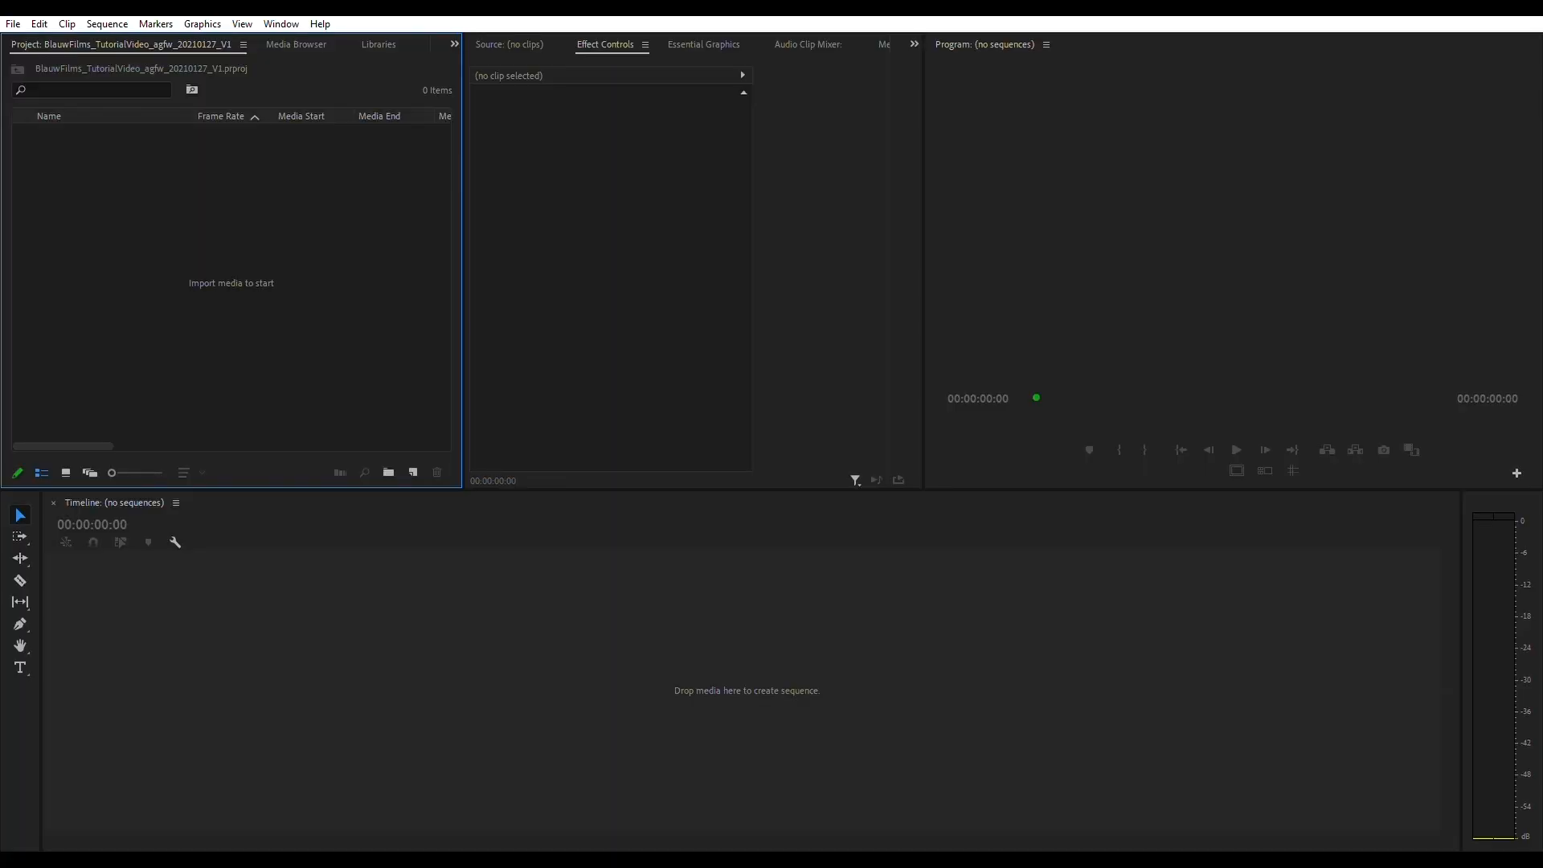
pyautogui.moveTo(691, 490); pyautogui.dragTo(691, 545)
# - Create a bin named 01 RUSHES in the project
pyautogui.hotkey('ctrl', 'b')
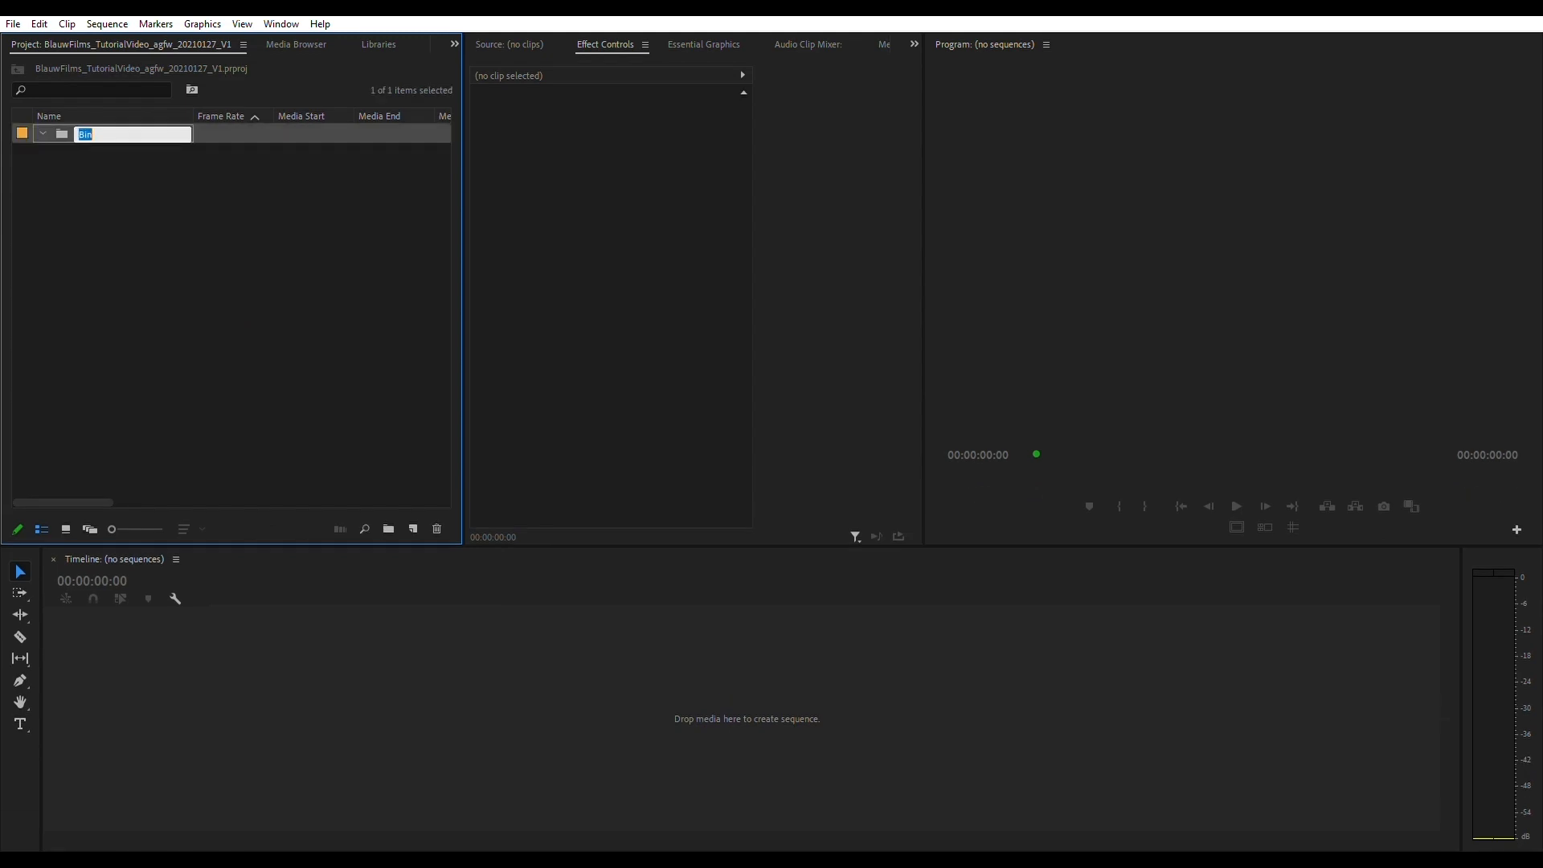
pyautogui.write('01 RUSHES')
pyautogui.press('Return')
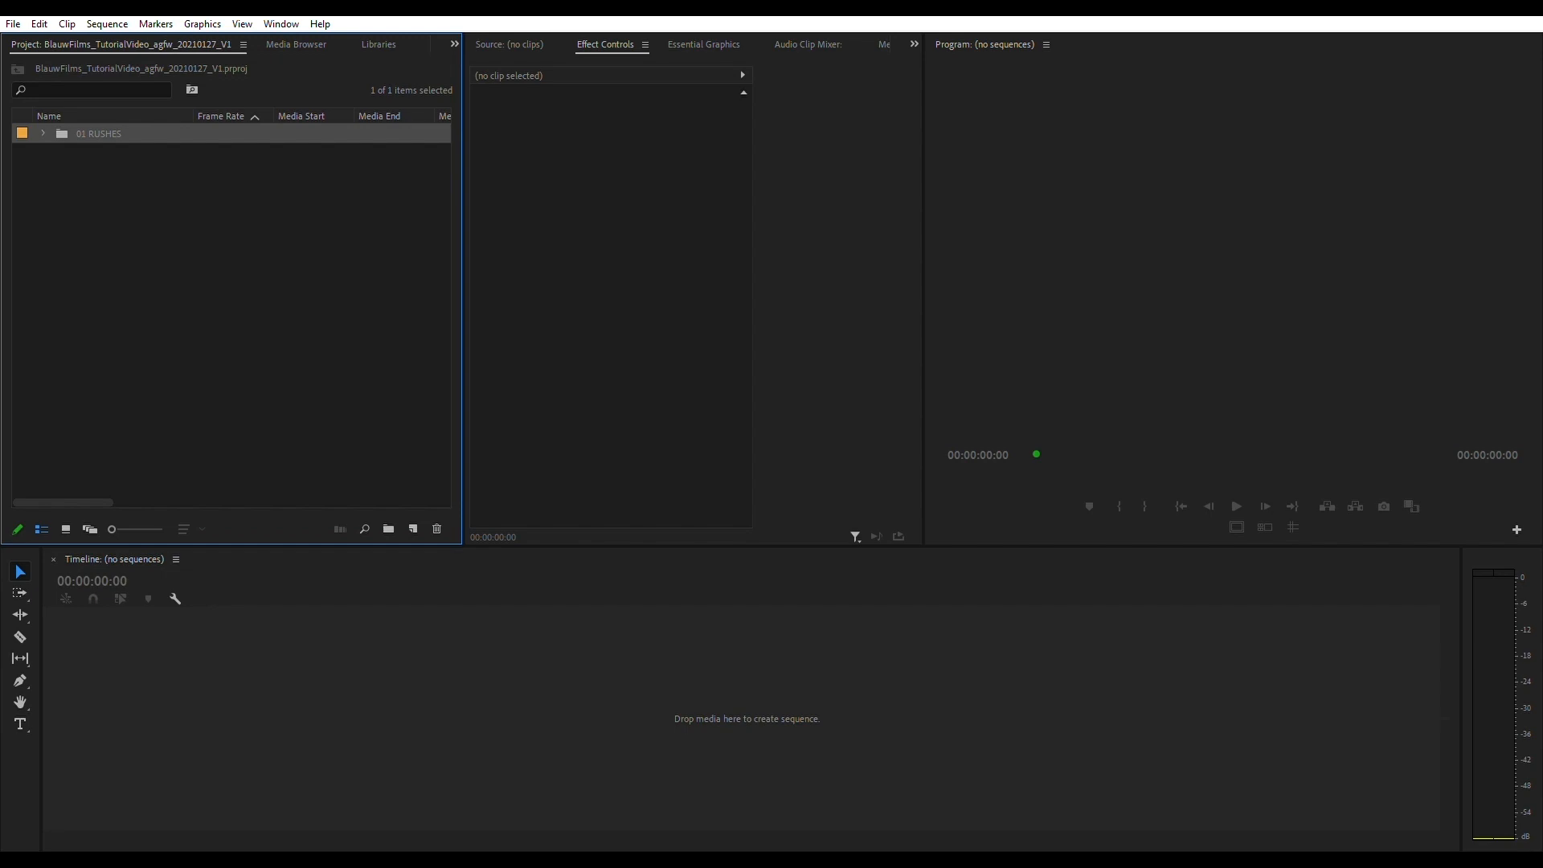
# - Create a second top-level bin named 02 SEQUENCES
pyautogui.hotkey('ctrl', 'shift', 'a')
pyautogui.hotkey('ctrl', 'b')
pyautogui.write('02')
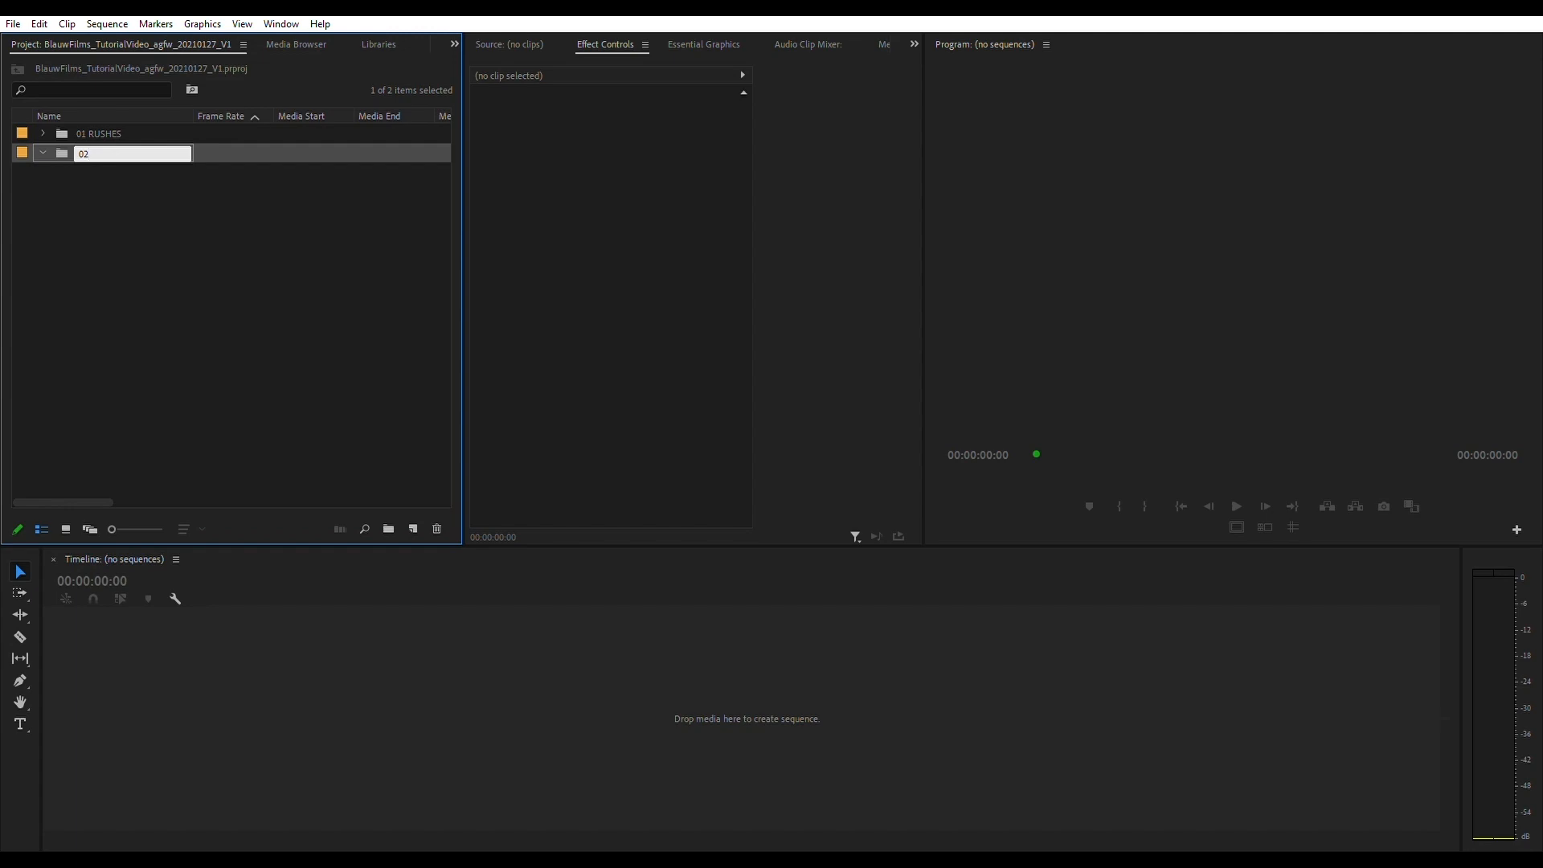
pyautogui.write(' SEQUENCES')
pyautogui.press('Return')
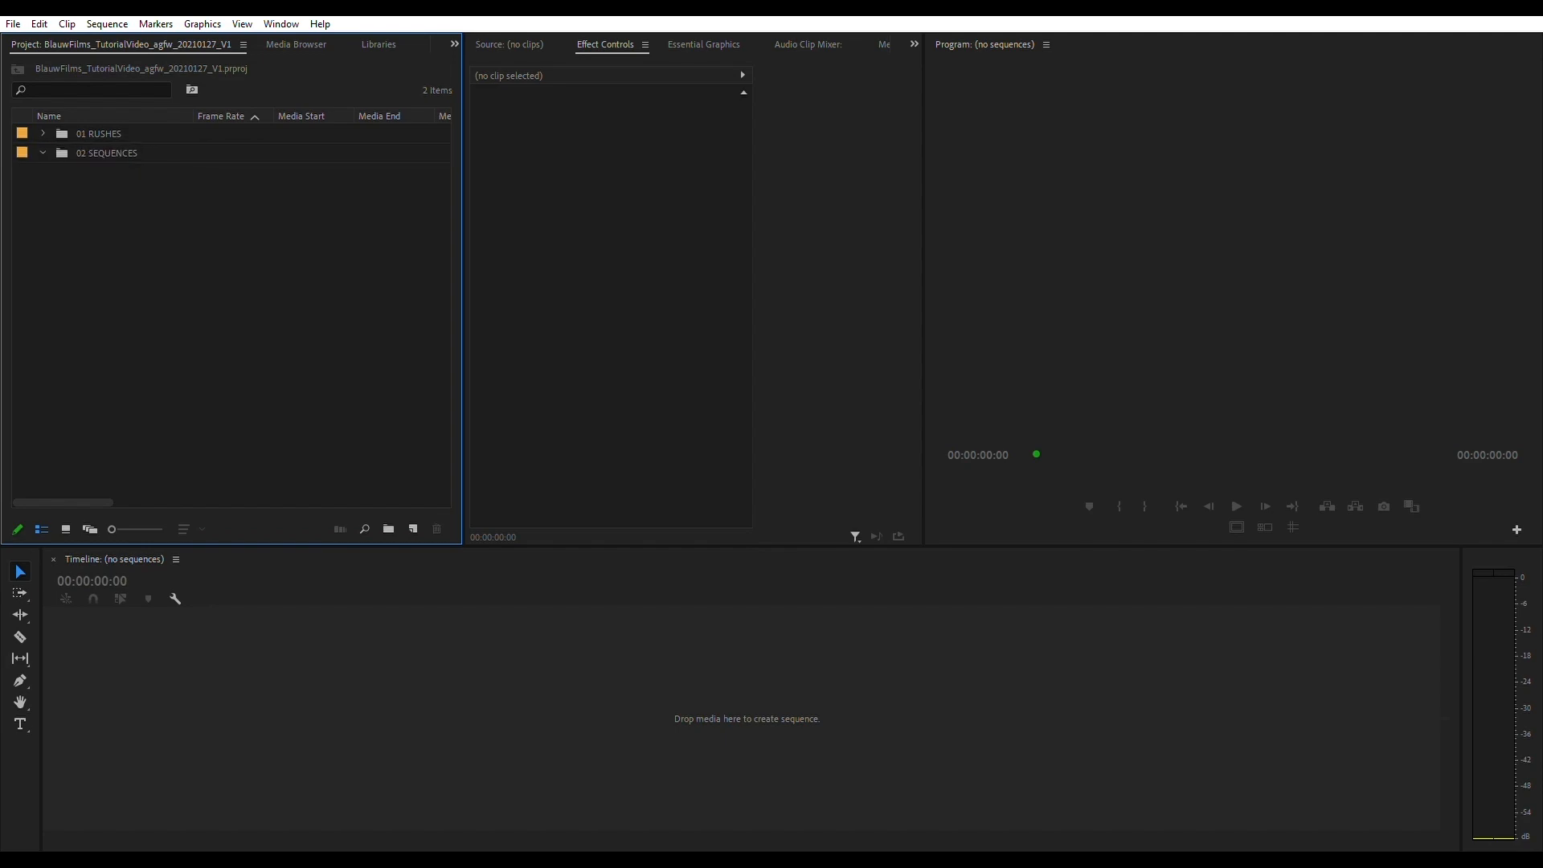
# - Add a top-level bin named 03 EXPORTS below the sequences bin
pyautogui.hotkey('ctrl', 'b')
pyautogui.write('03')
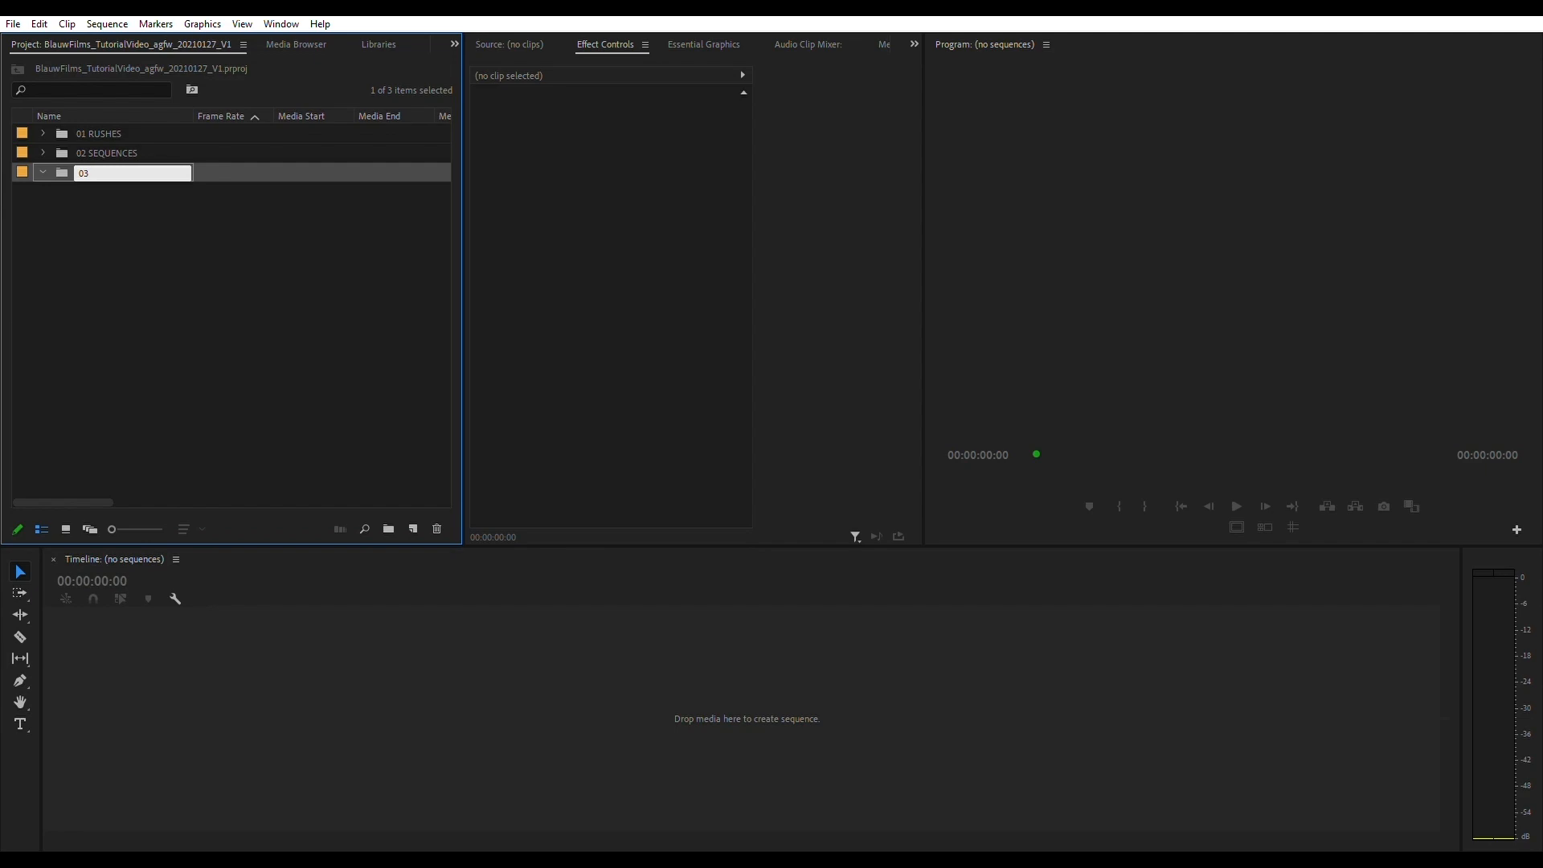
pyautogui.write(' EXPORTS')
pyautogui.press('Return')
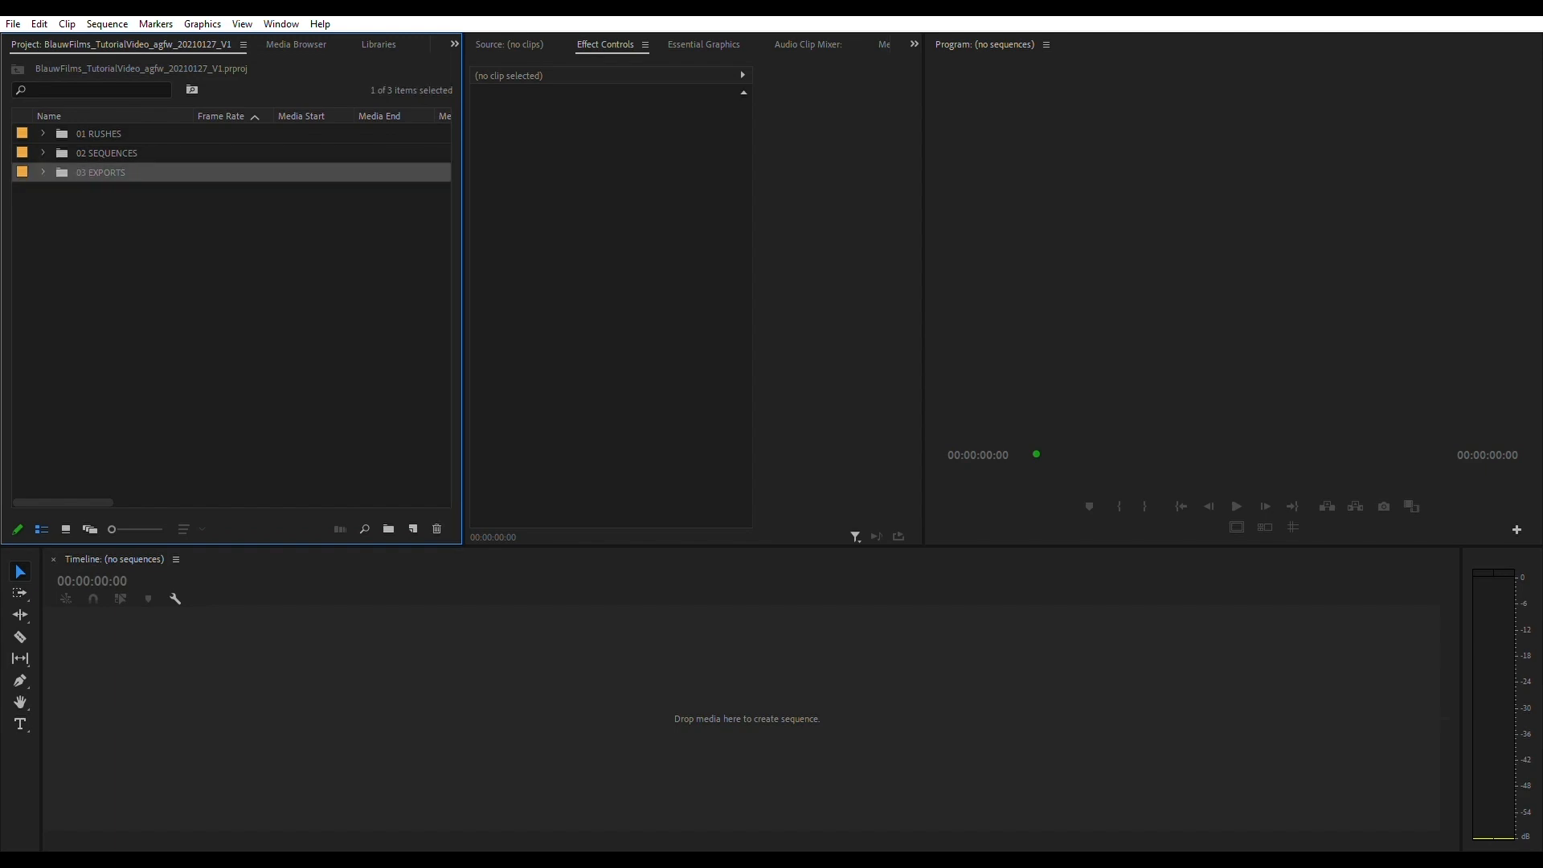
# - Add a top-level bin named 04 GFX to the project
pyautogui.click(107, 153)
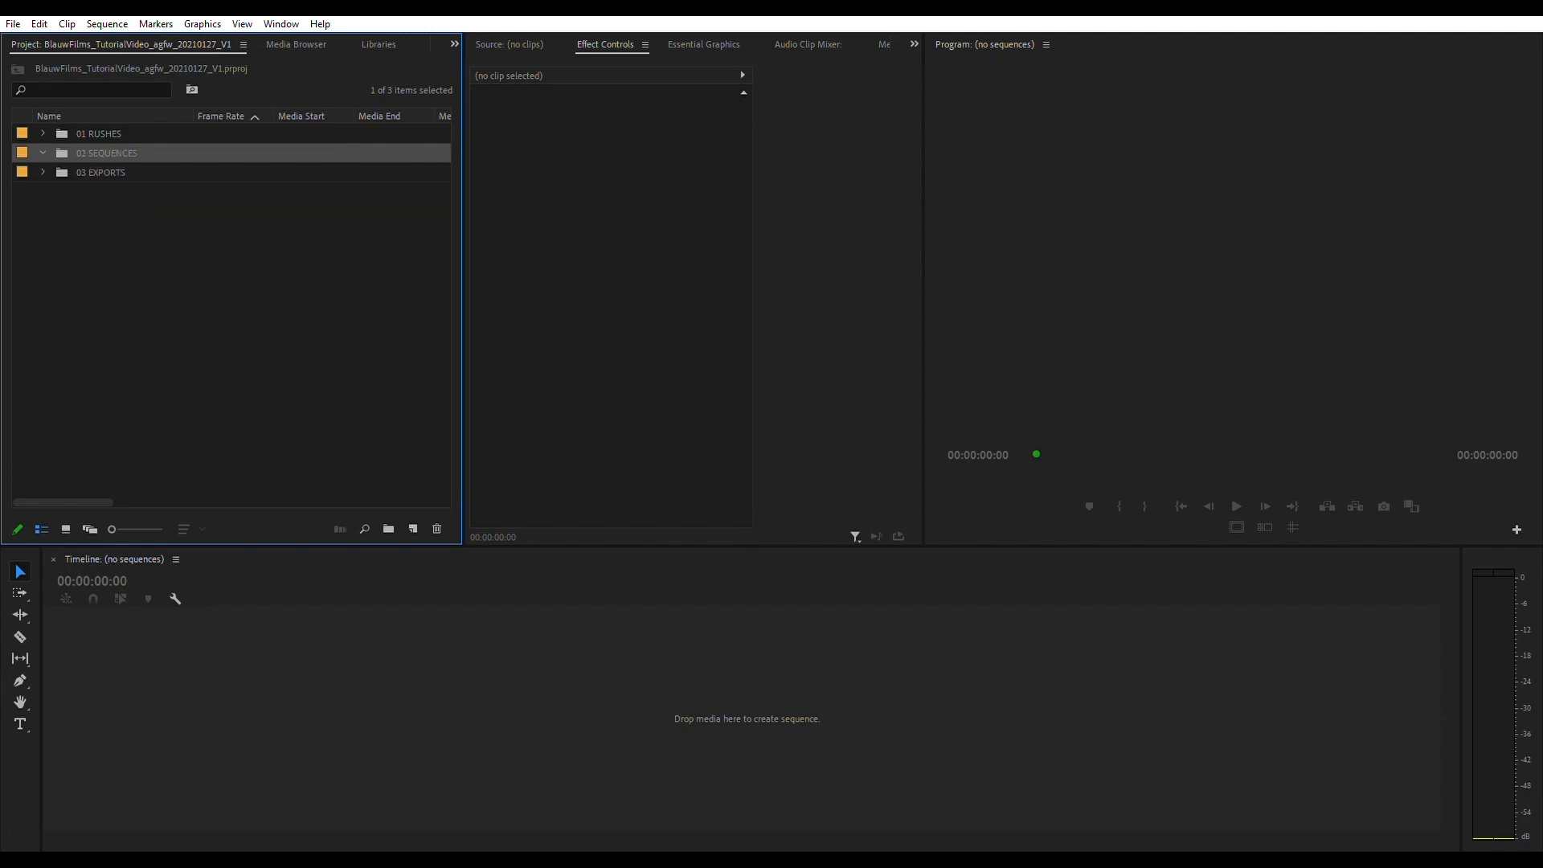
pyautogui.hotkey('ctrl', 'b')
pyautogui.write('04')
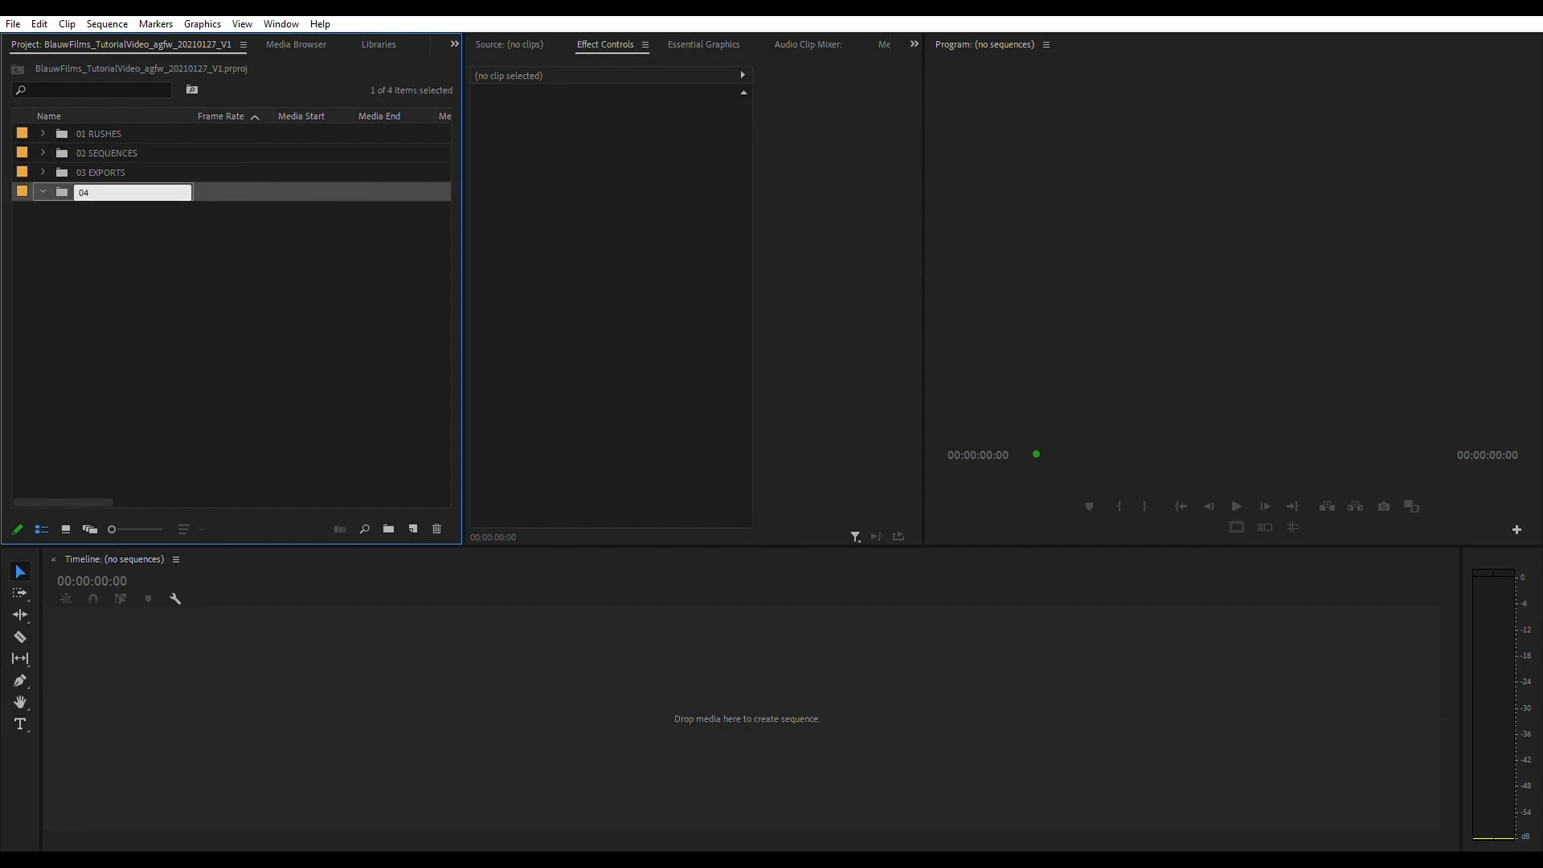
pyautogui.write(' GFX')
pyautogui.press('Return')
# - Add a top-level bin named 05 SFX to the project
pyautogui.hotkey('ctrl', 'b')
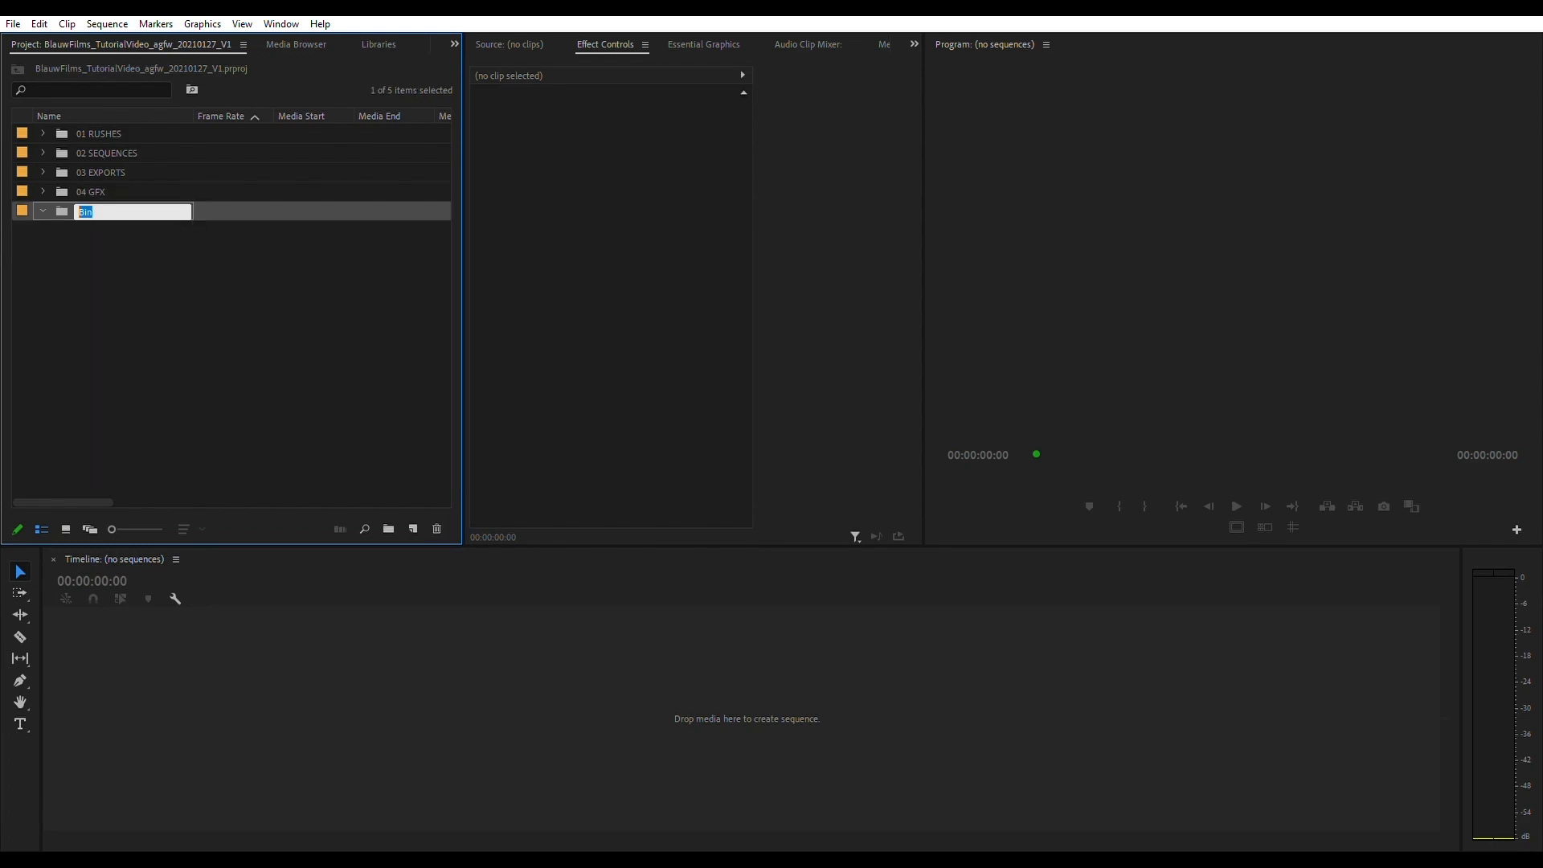
pyautogui.press('BackSpace')
pyautogui.write('05 SFX')
pyautogui.press('Return')
# - Add a top-level bin named 06 MUSIC to the project
pyautogui.hotkey('ctrl', '/')
pyautogui.write('06 MUSIC')
pyautogui.press('Return')
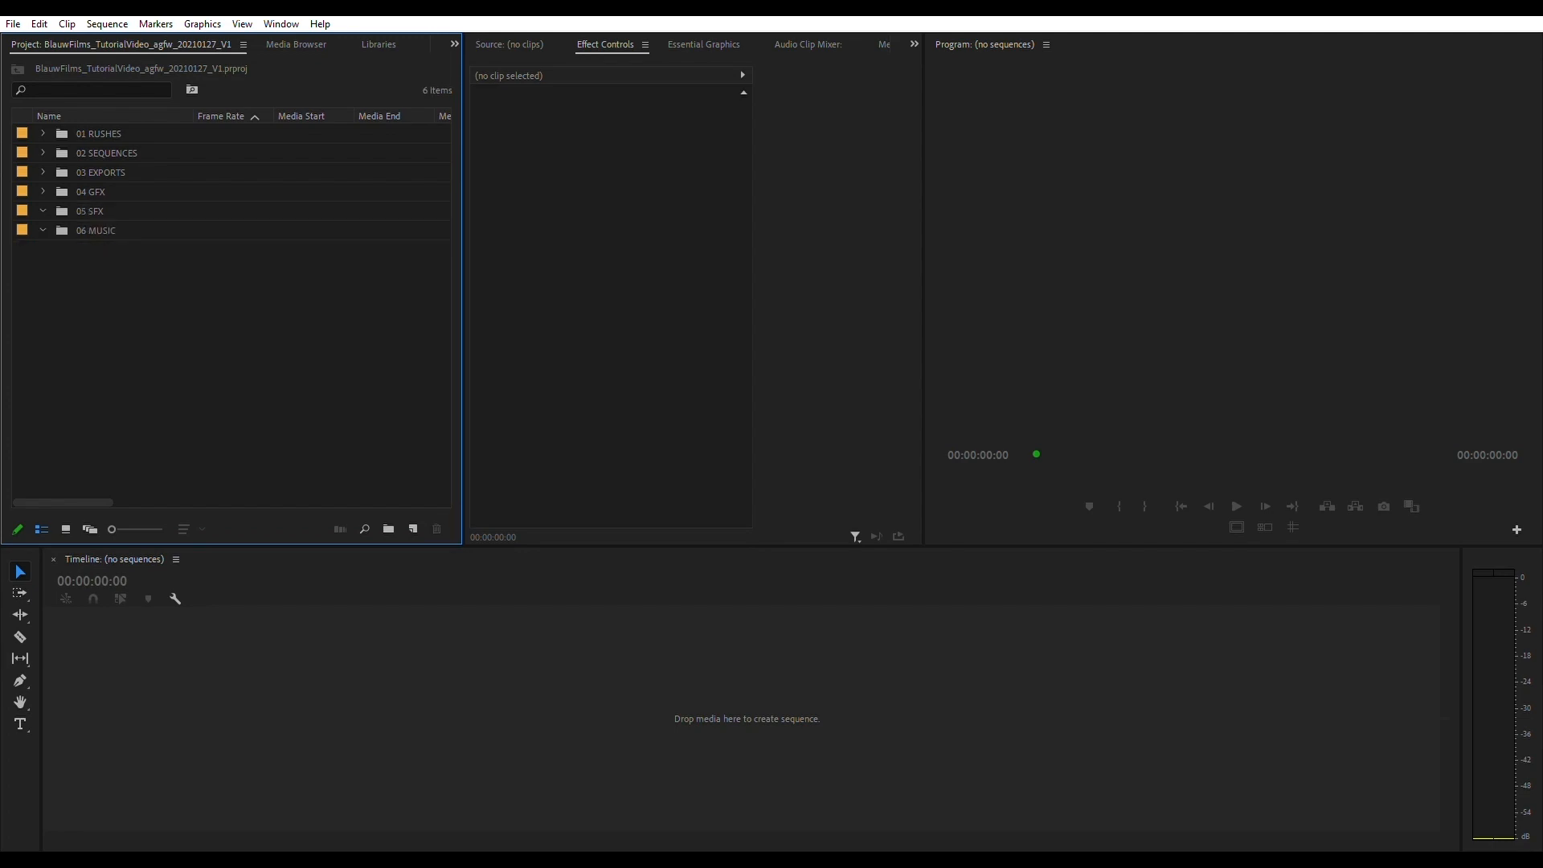
# - Add a top-level bin named 07 VFX to the project
pyautogui.hotkey('ctrl', '/')
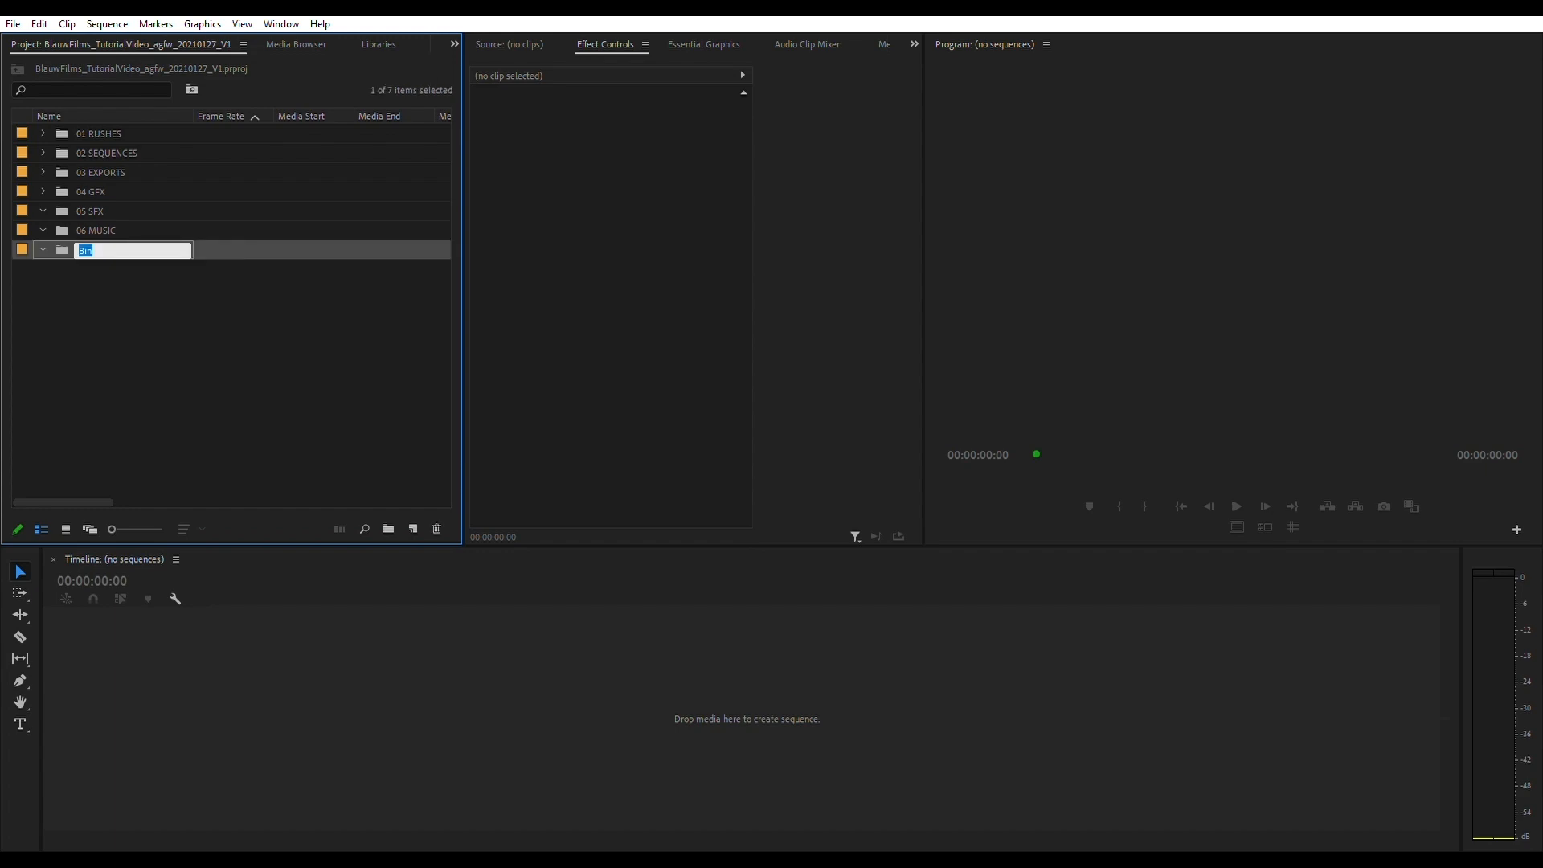
pyautogui.press('BackSpace')
pyautogui.write('07 VFX')
pyautogui.press('Return')
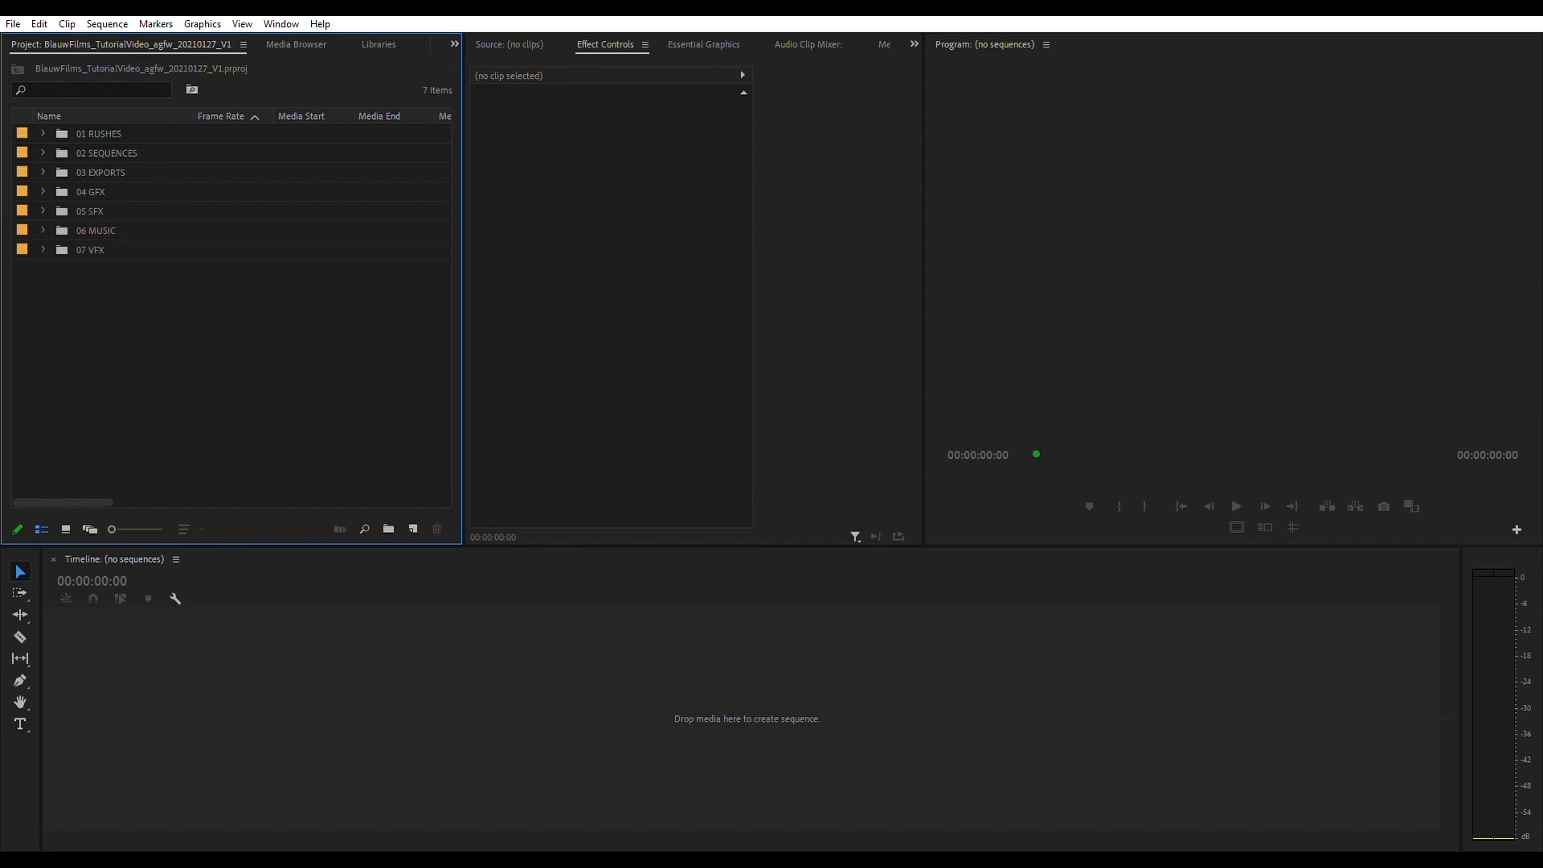
pyautogui.click(90, 250)
pyautogui.click(201, 354)
pyautogui.click(90, 250)
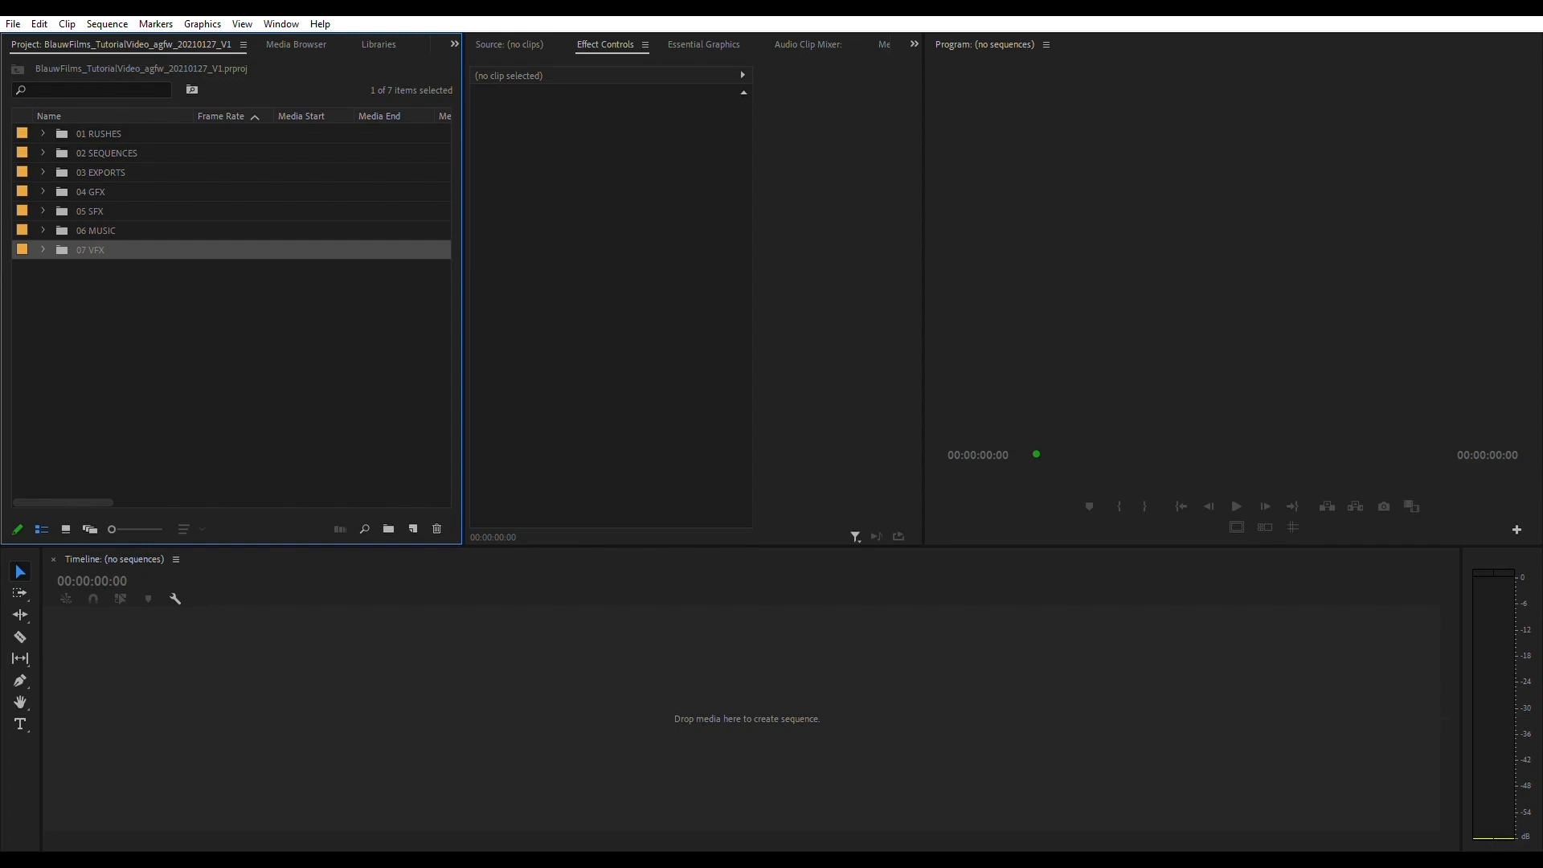
pyautogui.click(231, 362)
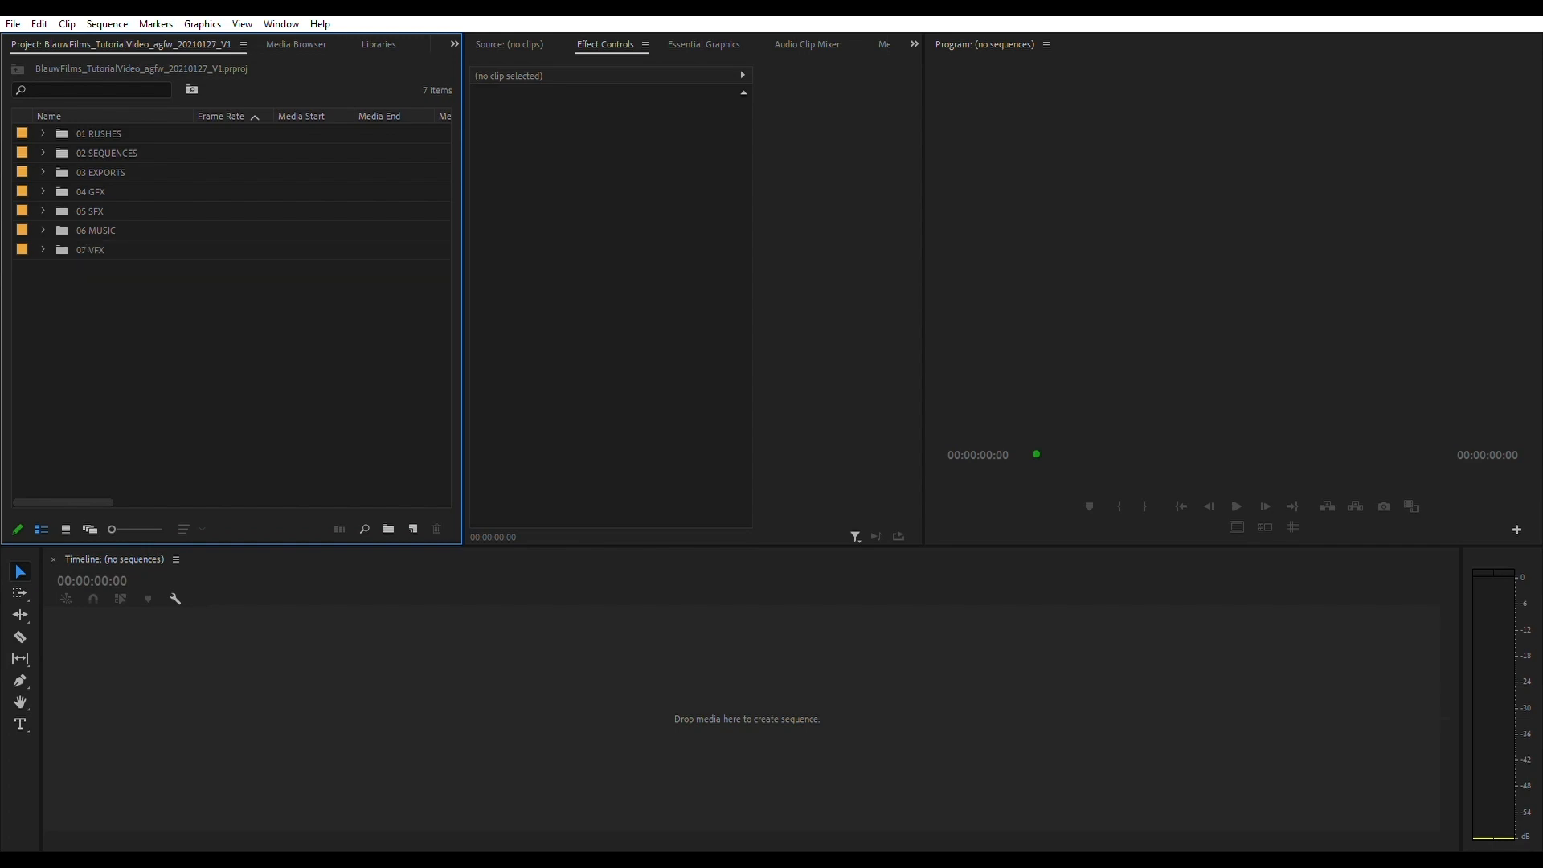
pyautogui.click(121, 134)
pyautogui.moveTo(178, 298); pyautogui.dragTo(72, 135)
pyautogui.click(201, 346)
pyautogui.moveTo(109, 289); pyautogui.dragTo(319, 131)
pyautogui.click(241, 337)
pyautogui.click(99, 134)
# - Add a top-level bin named 08 SCENES to the project
pyautogui.click(231, 361)
pyautogui.hotkey('ctrl', 'b')
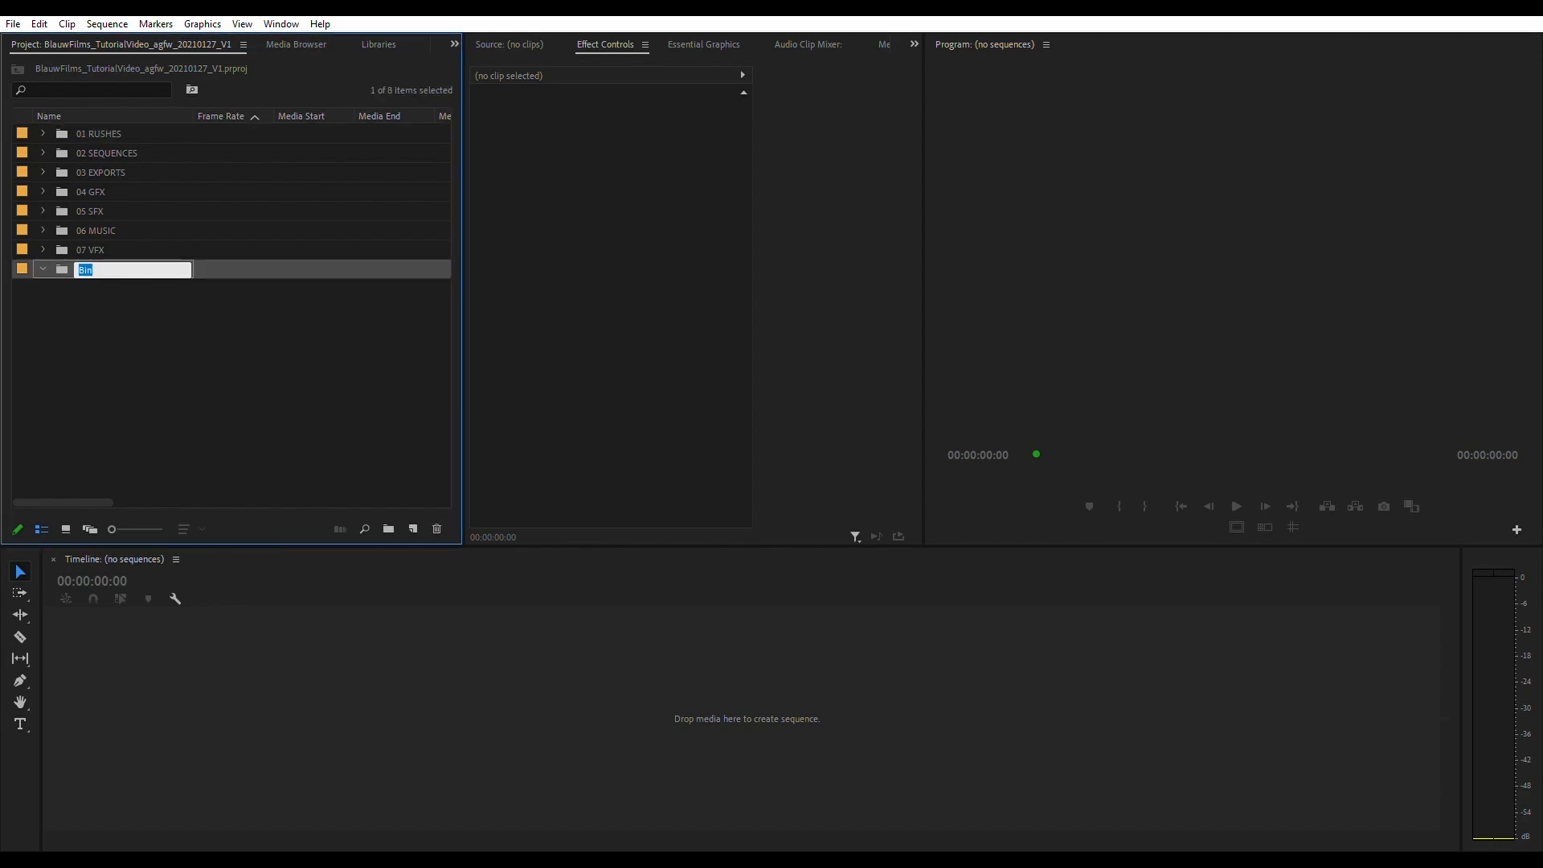
pyautogui.write('08')
pyautogui.write('SCENES')
pyautogui.press('Return')
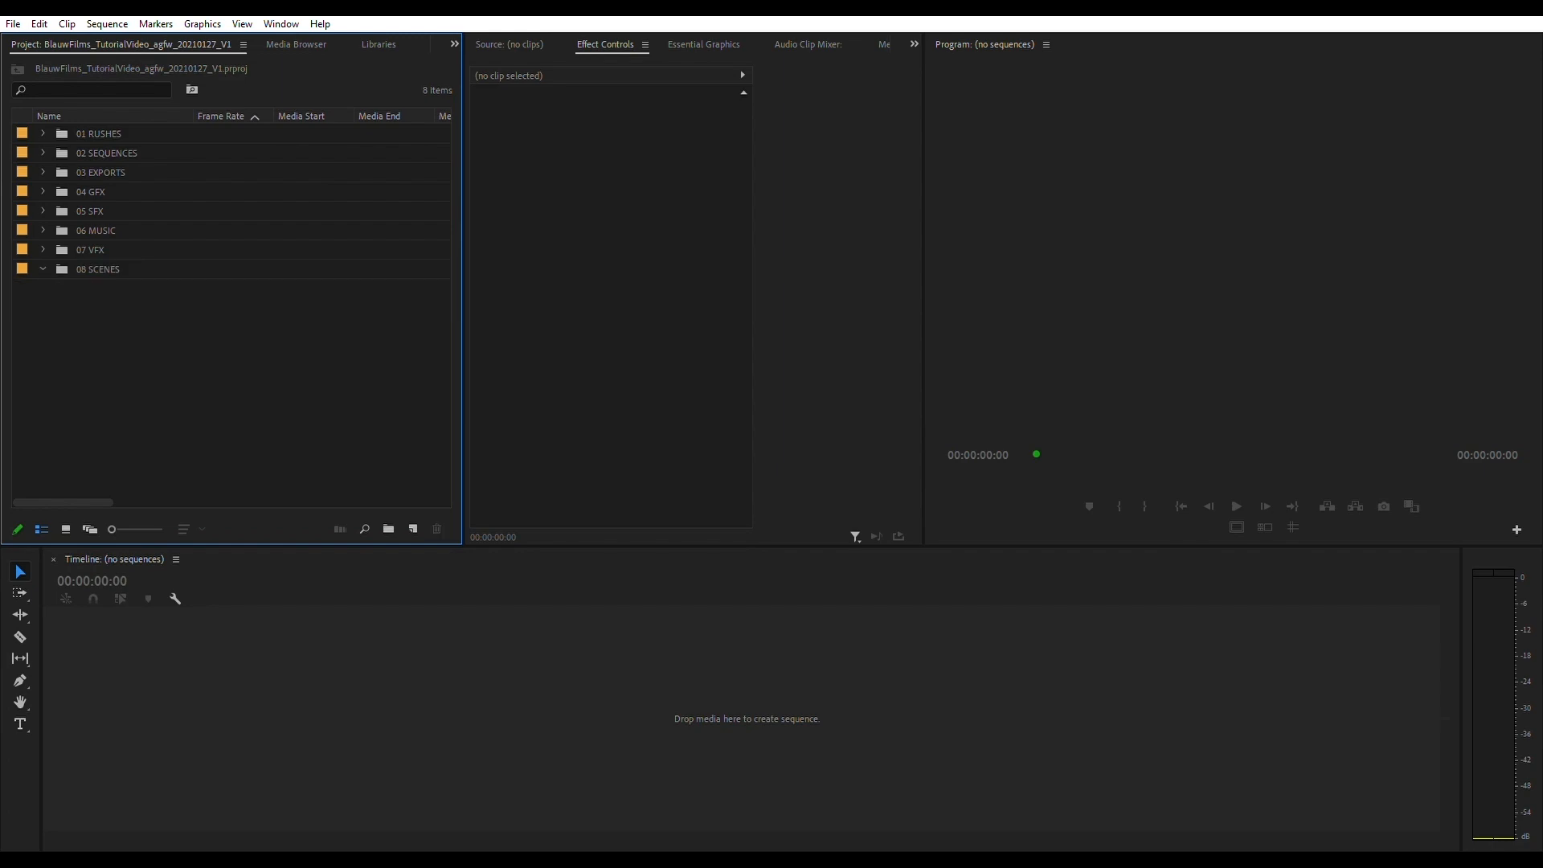
pyautogui.click(98, 269)
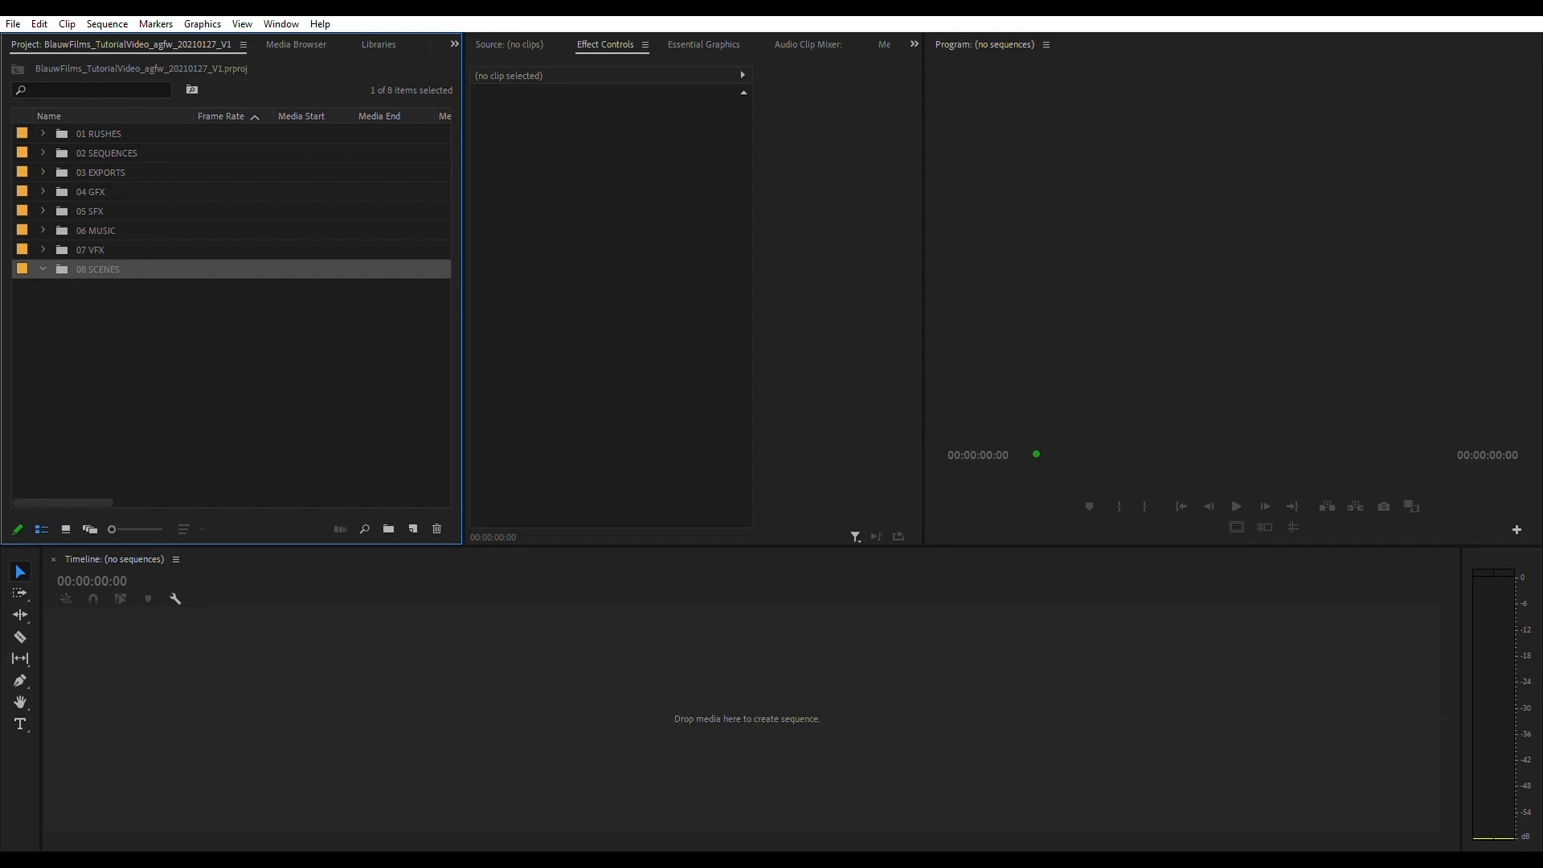
pyautogui.click(99, 134)
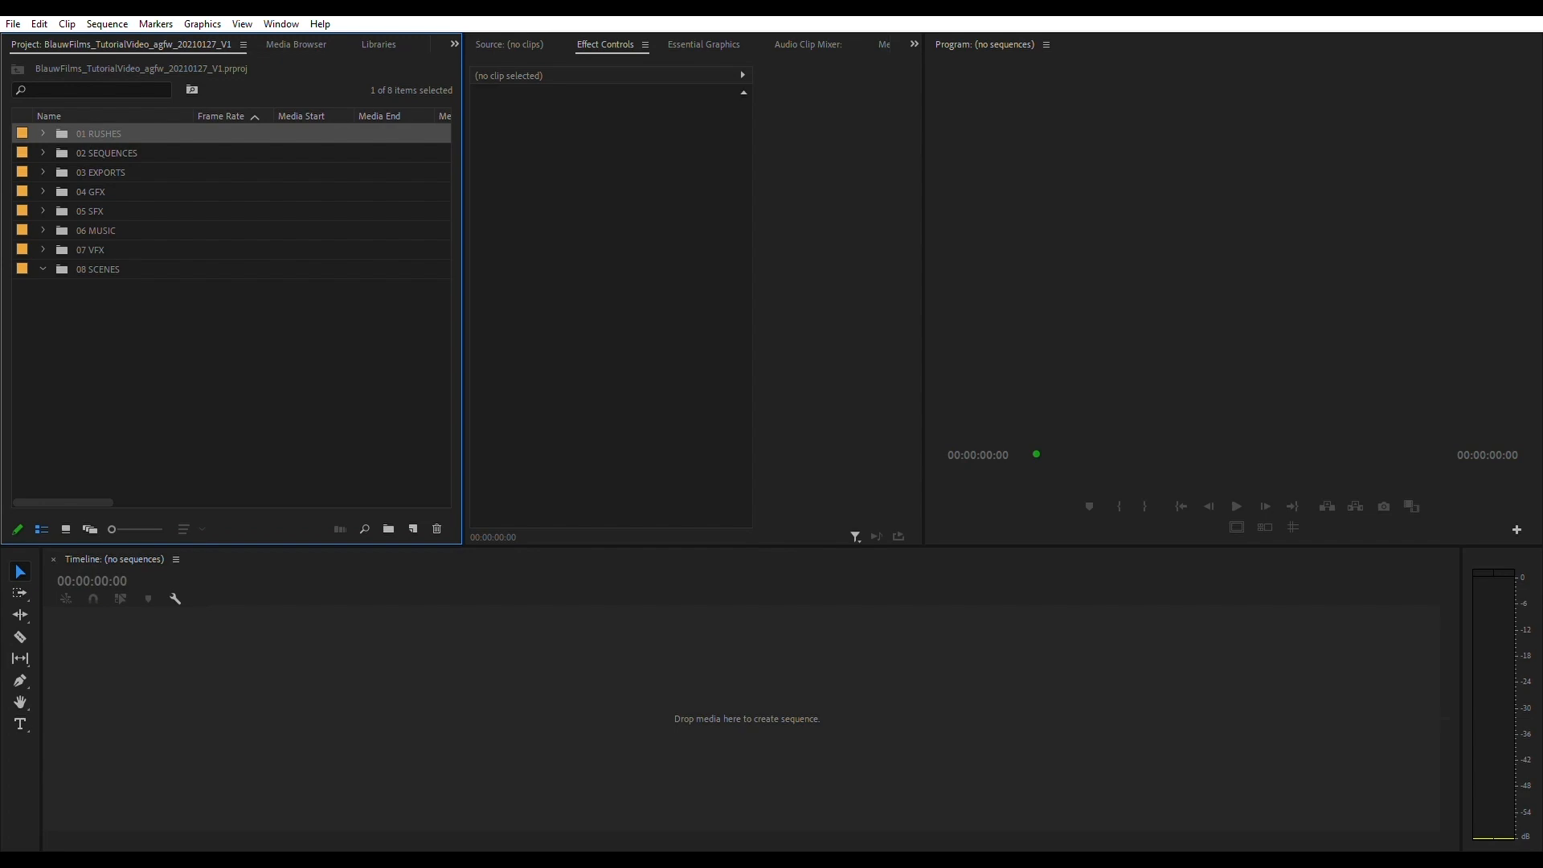
pyautogui.click(231, 378)
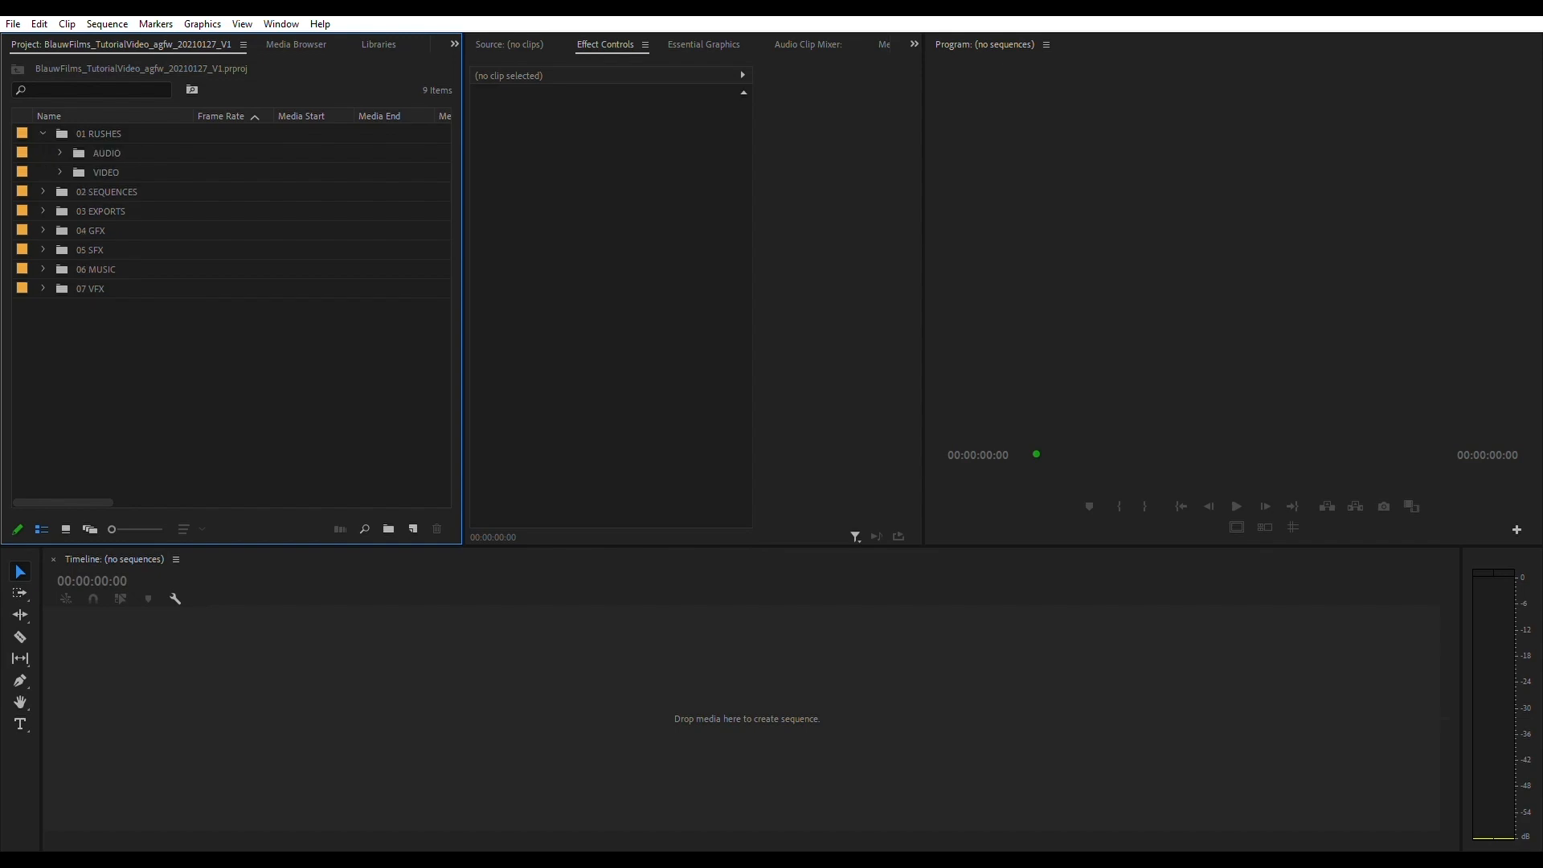
# - Expand the VIDEO bin inside 01 RUSHES
pyautogui.click(107, 153)
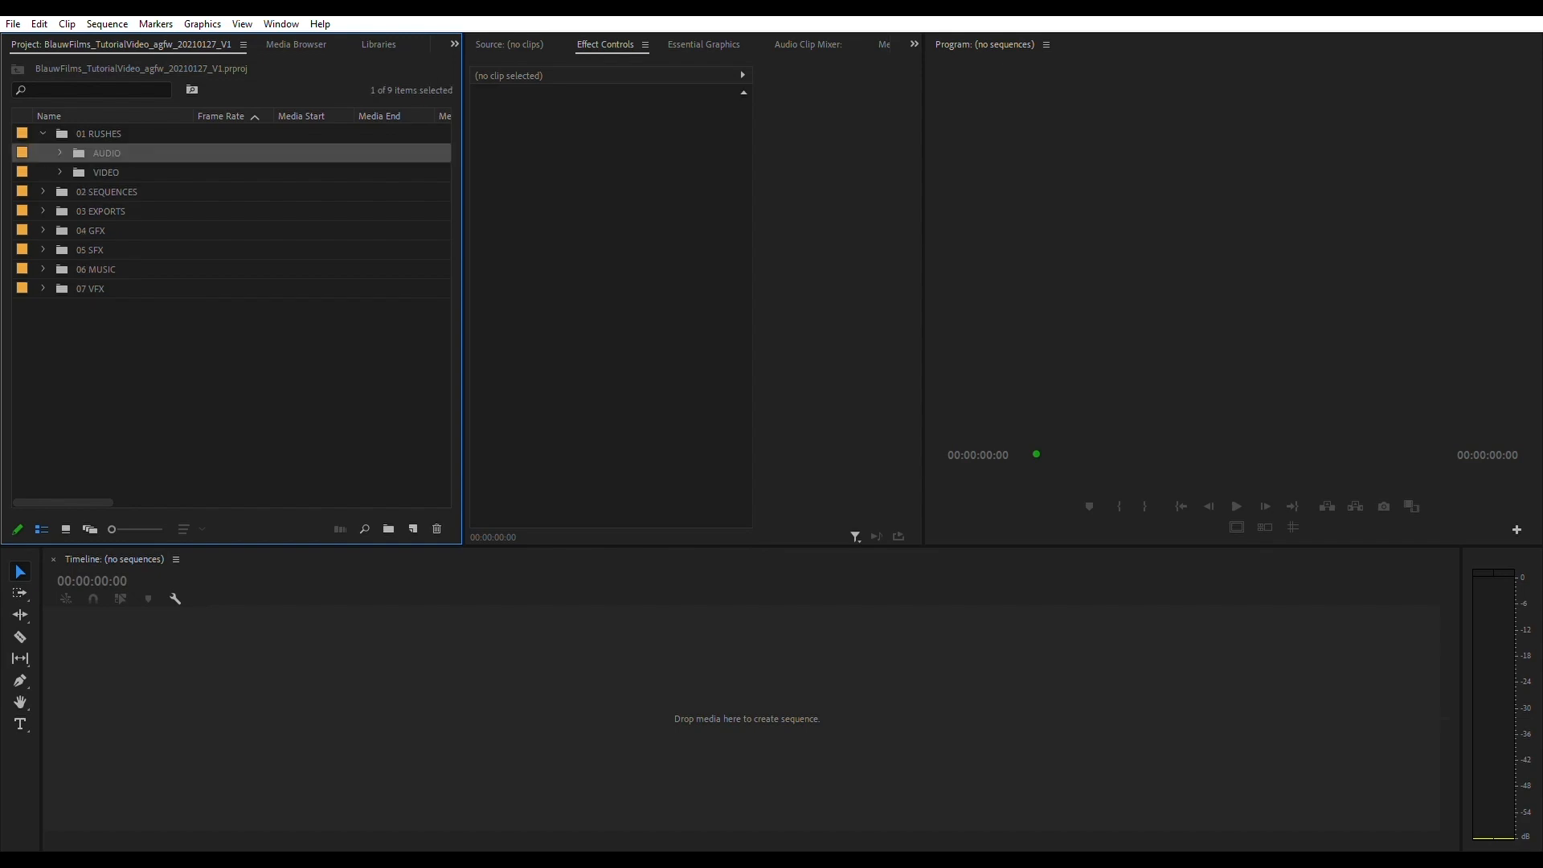
pyautogui.click(106, 172)
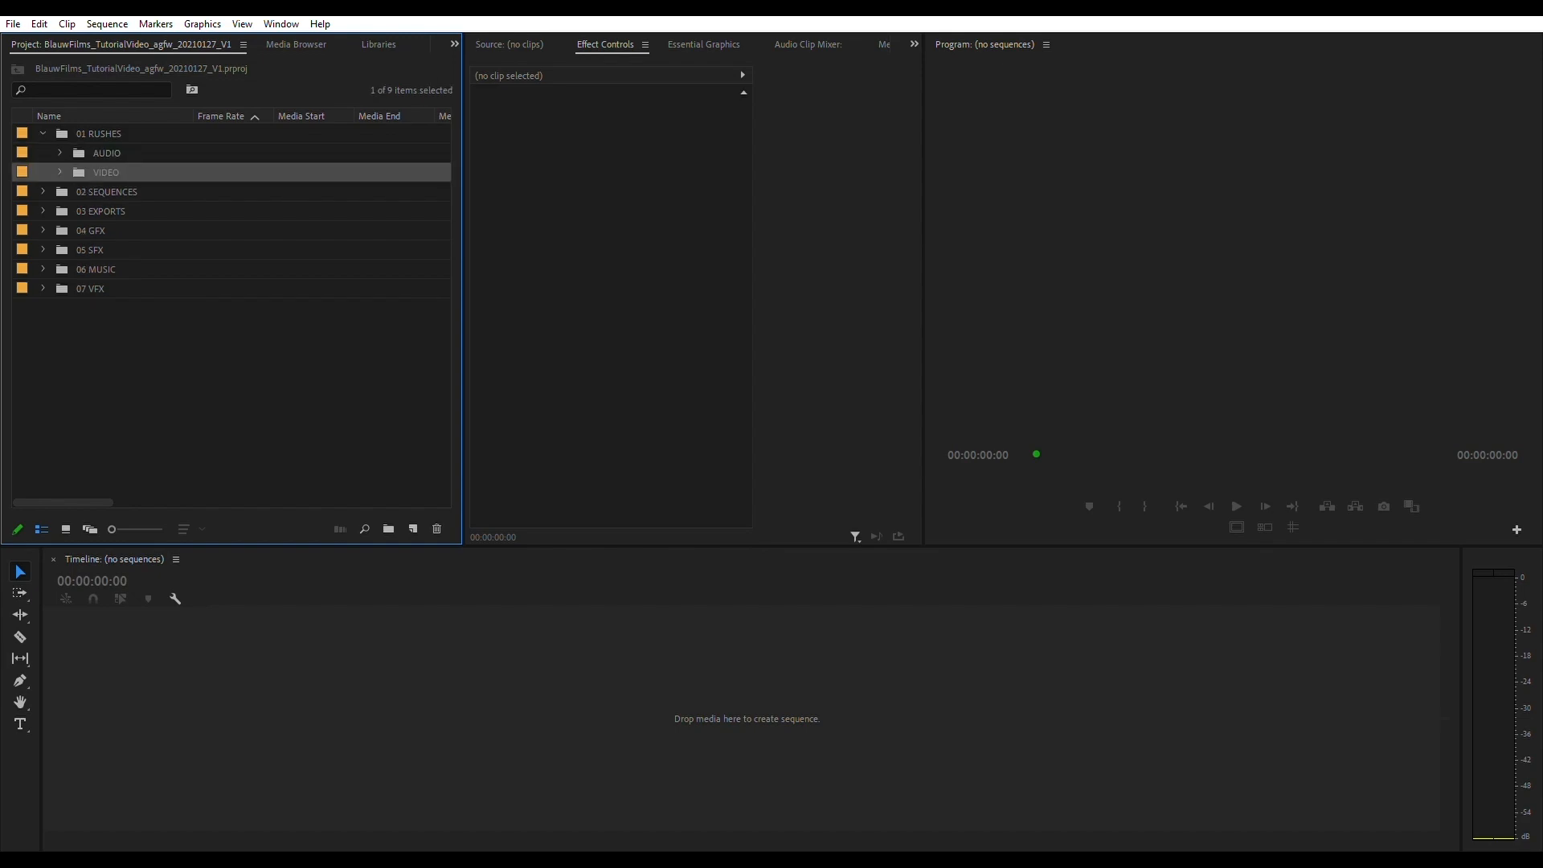
pyautogui.click(60, 172)
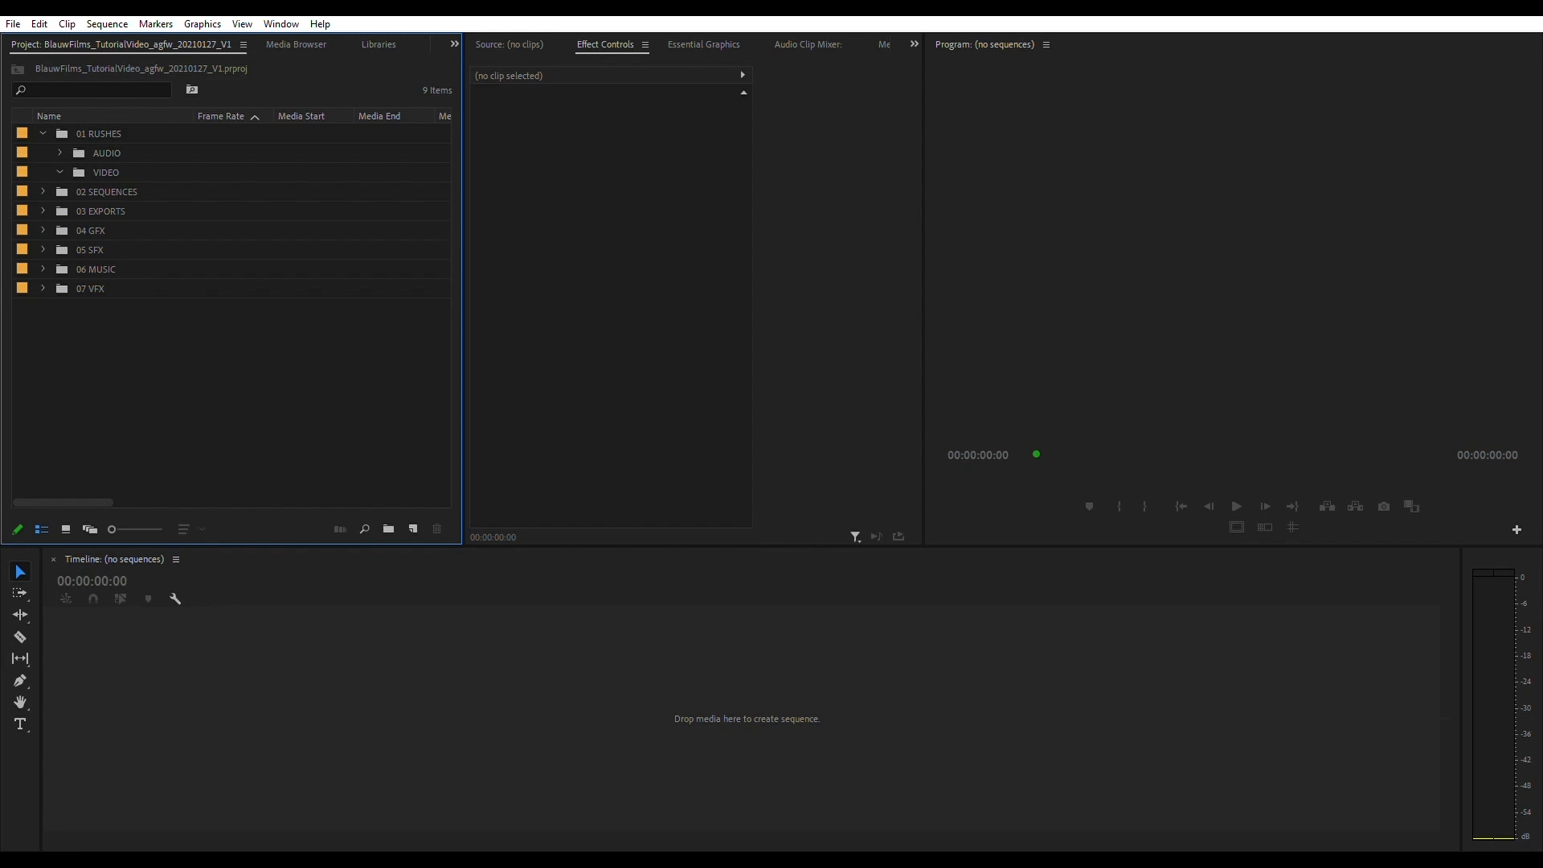
# - Import all clips from H:\BlauwFilms\04 Rushes\VIDEO and move them into the VIDEO bin under 01 RUSHES
pyautogui.hotkey('shift', '8')
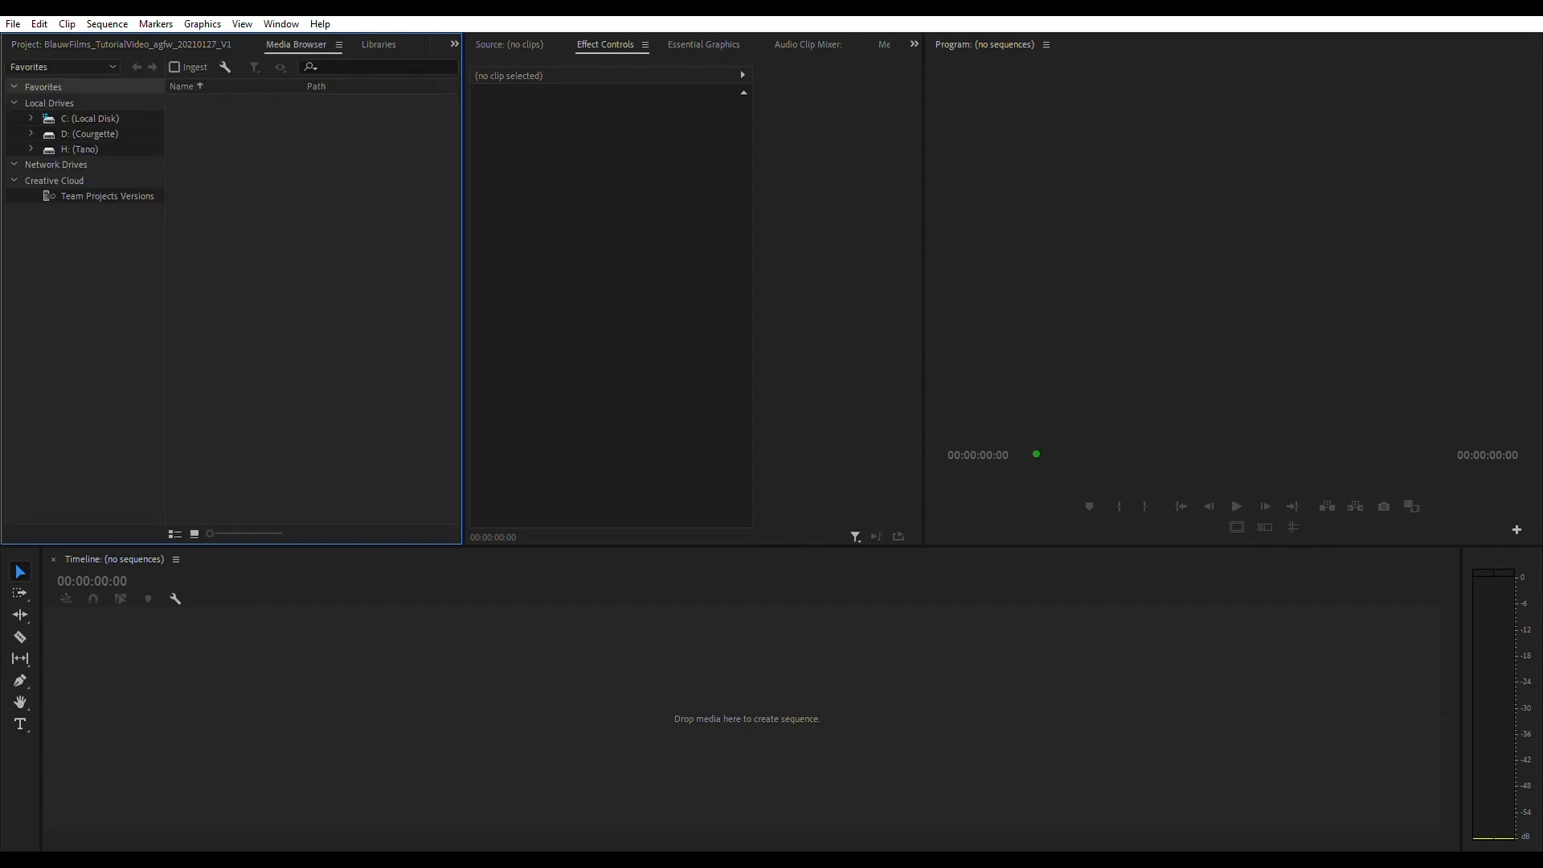
pyautogui.click(80, 150)
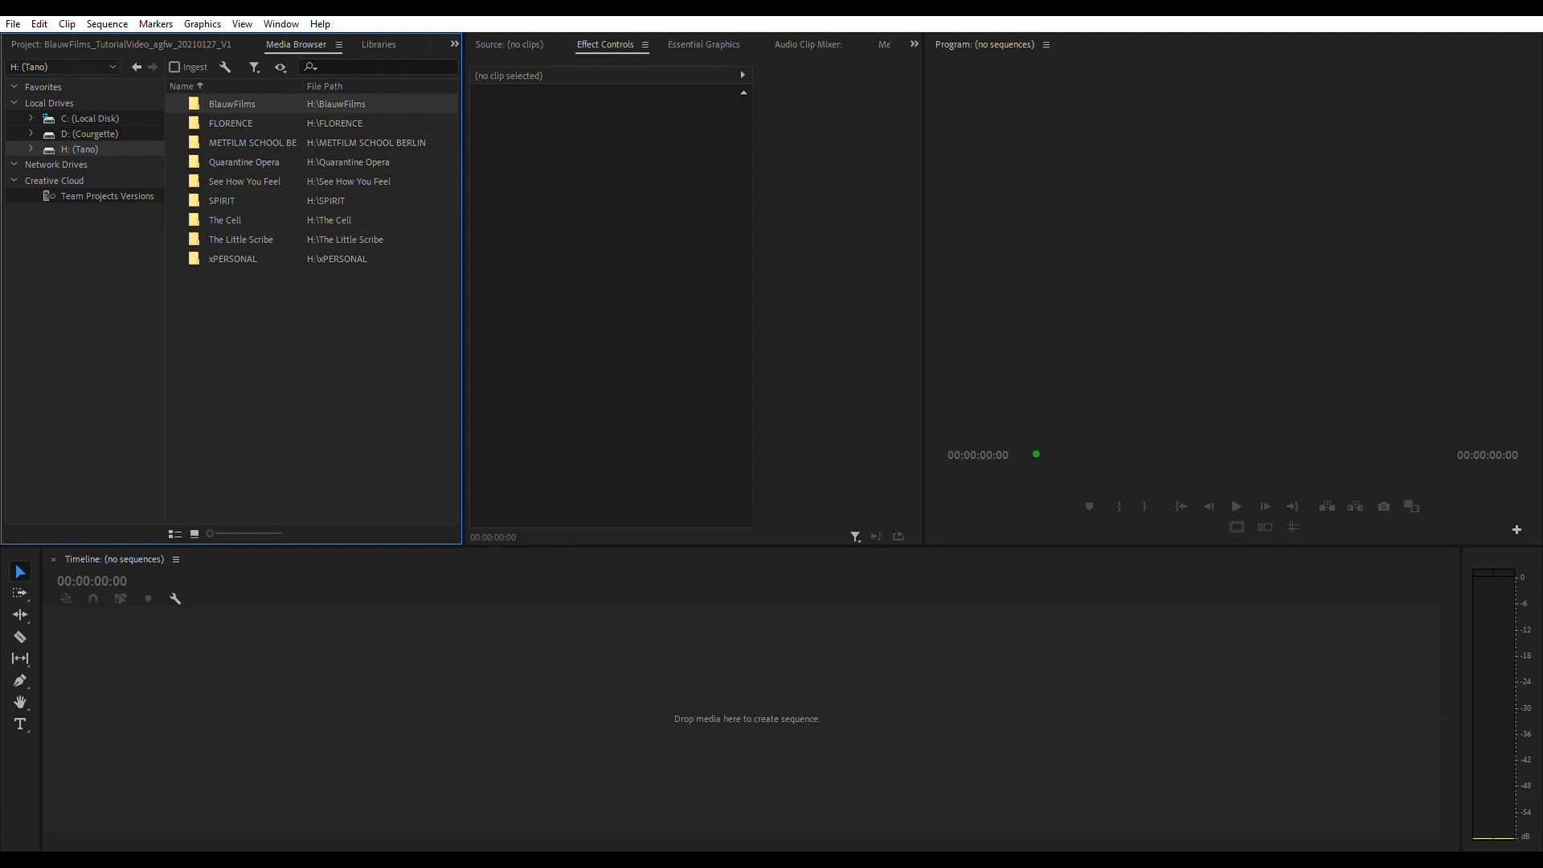
pyautogui.doubleClick(233, 104)
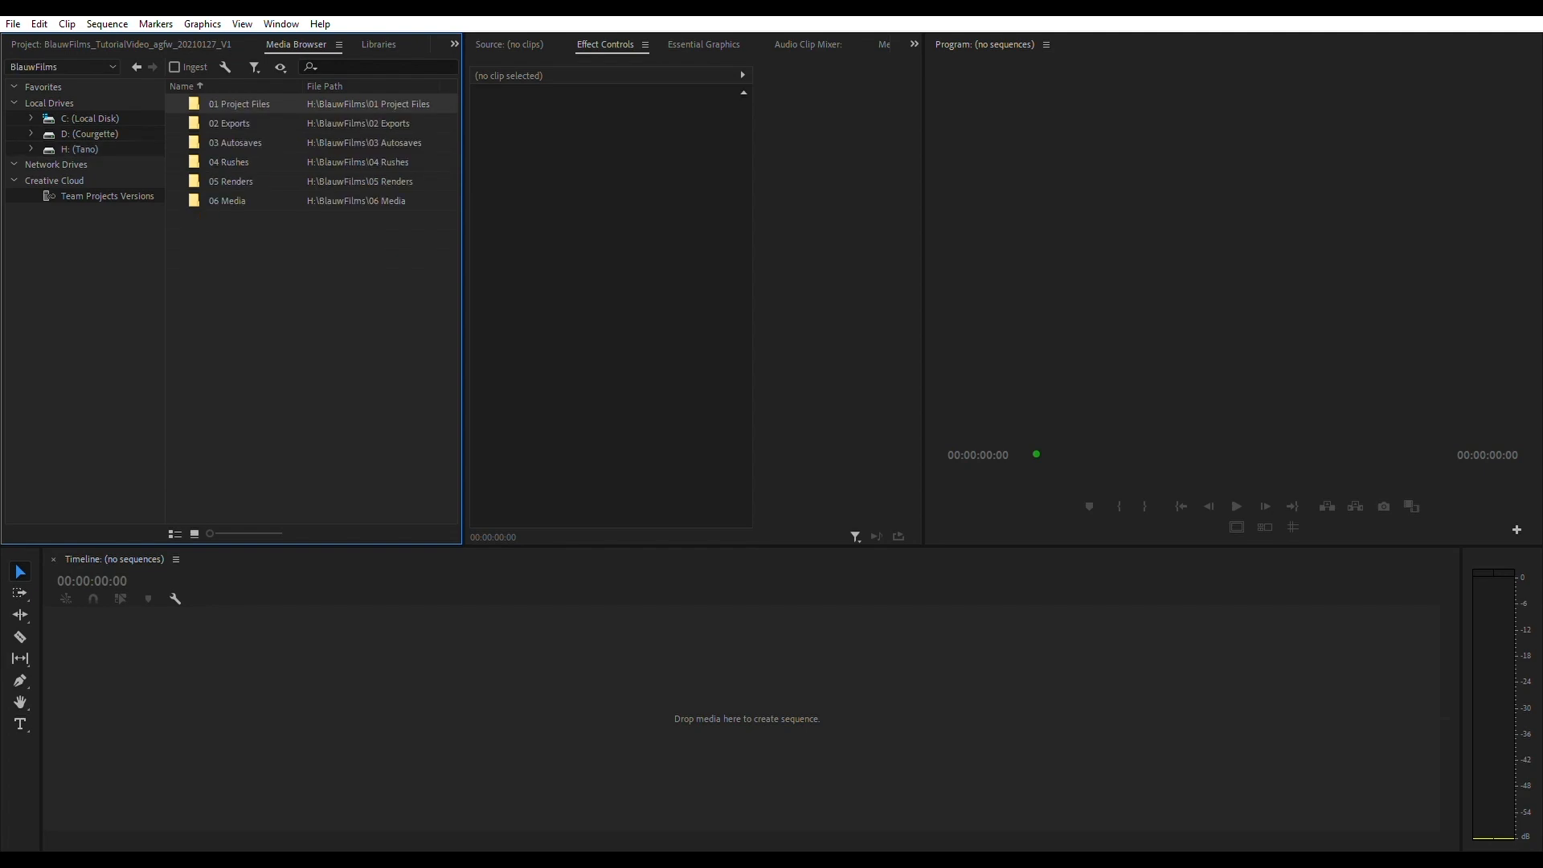
pyautogui.doubleClick(230, 162)
pyautogui.doubleClick(221, 124)
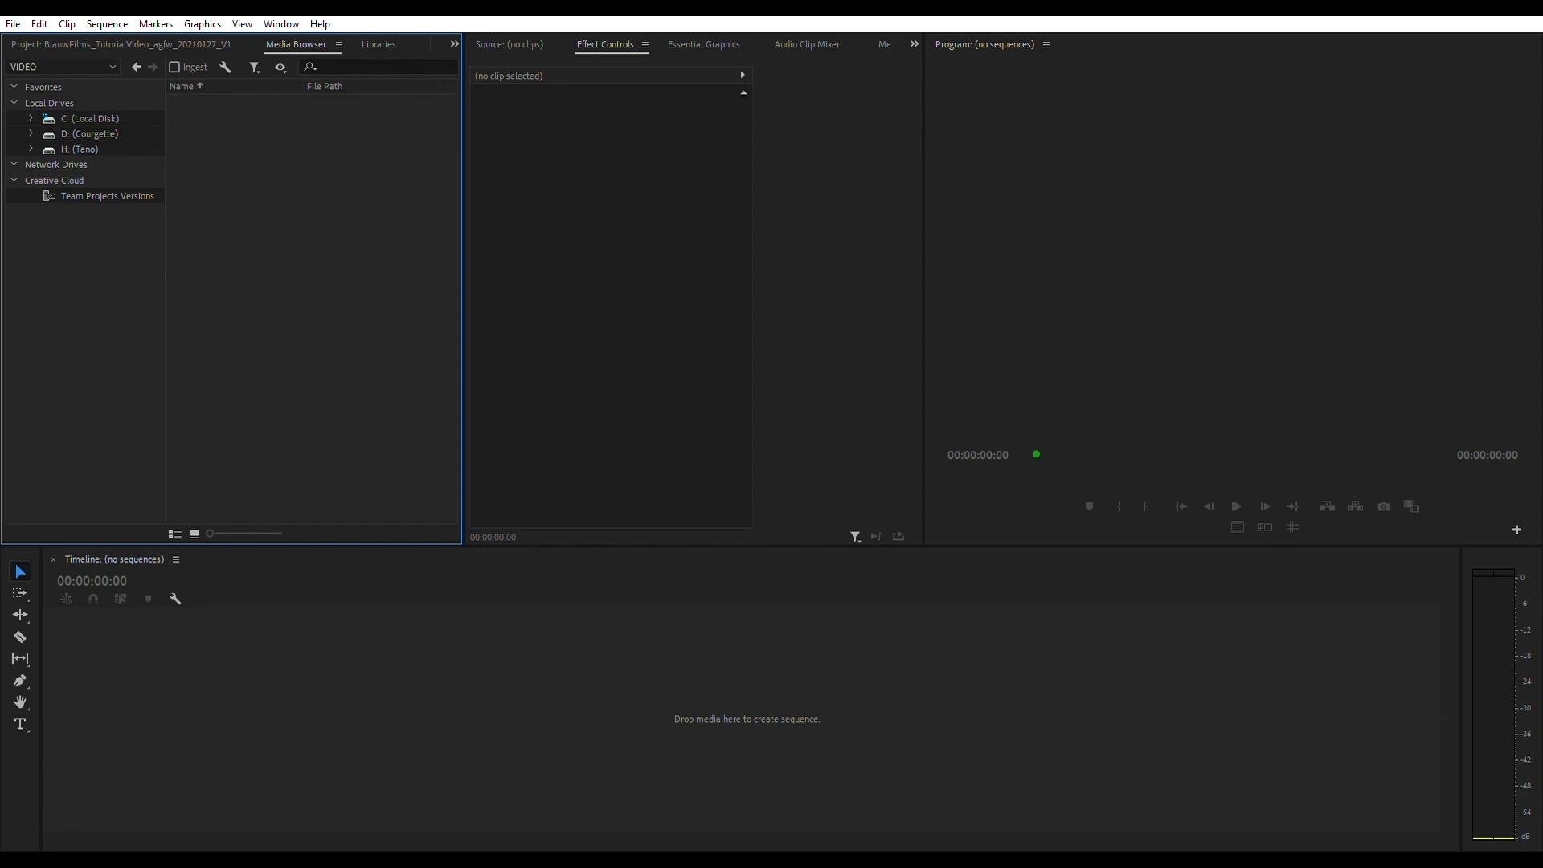
pyautogui.hotkey('ctrl', 'a')
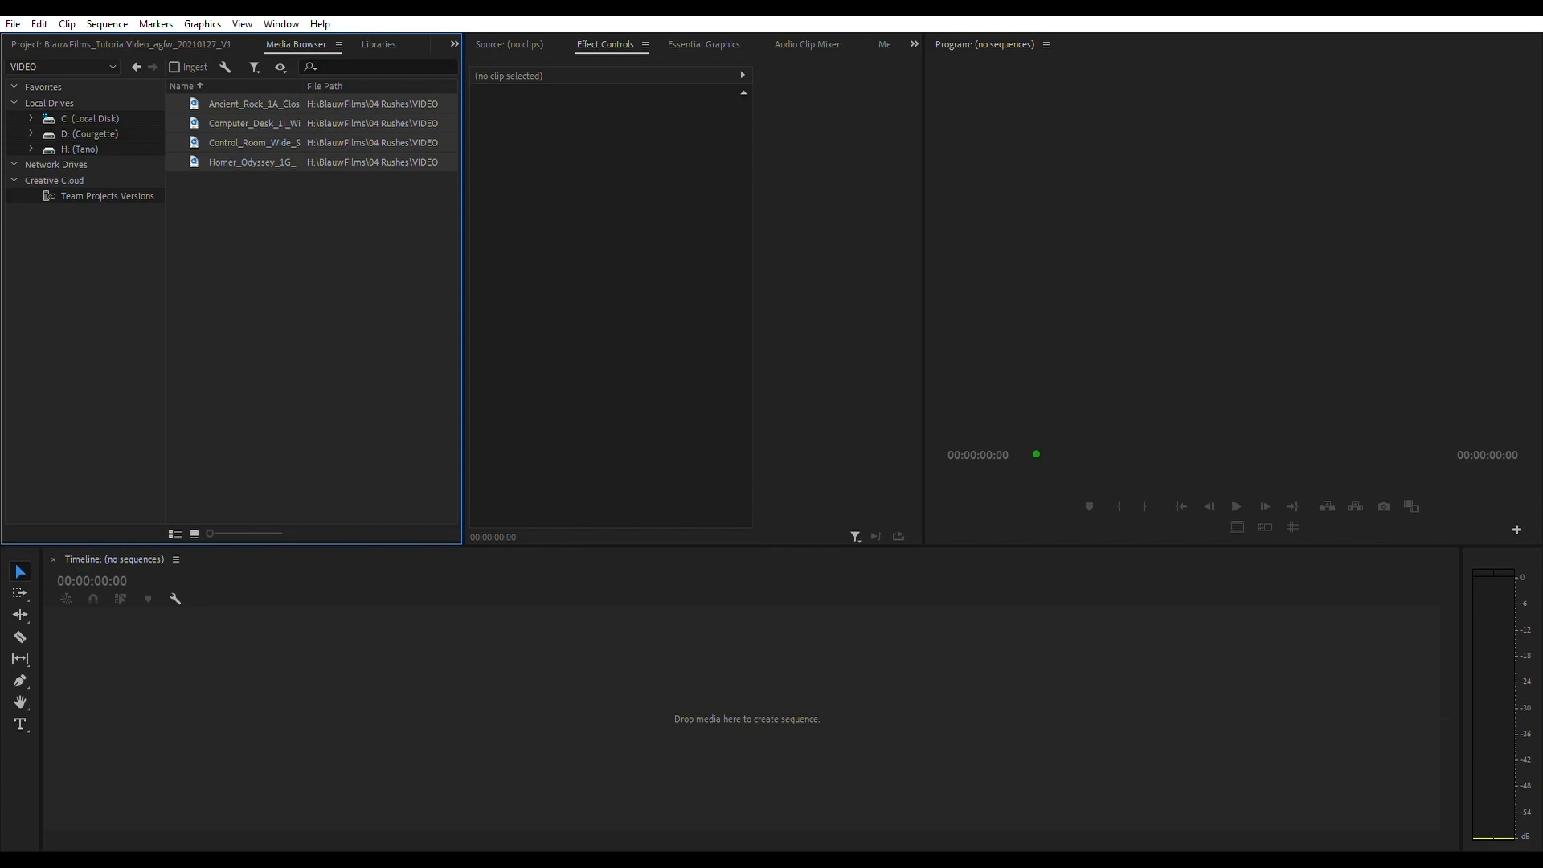
pyautogui.hotkey('ctrl', 'alt', 'i')
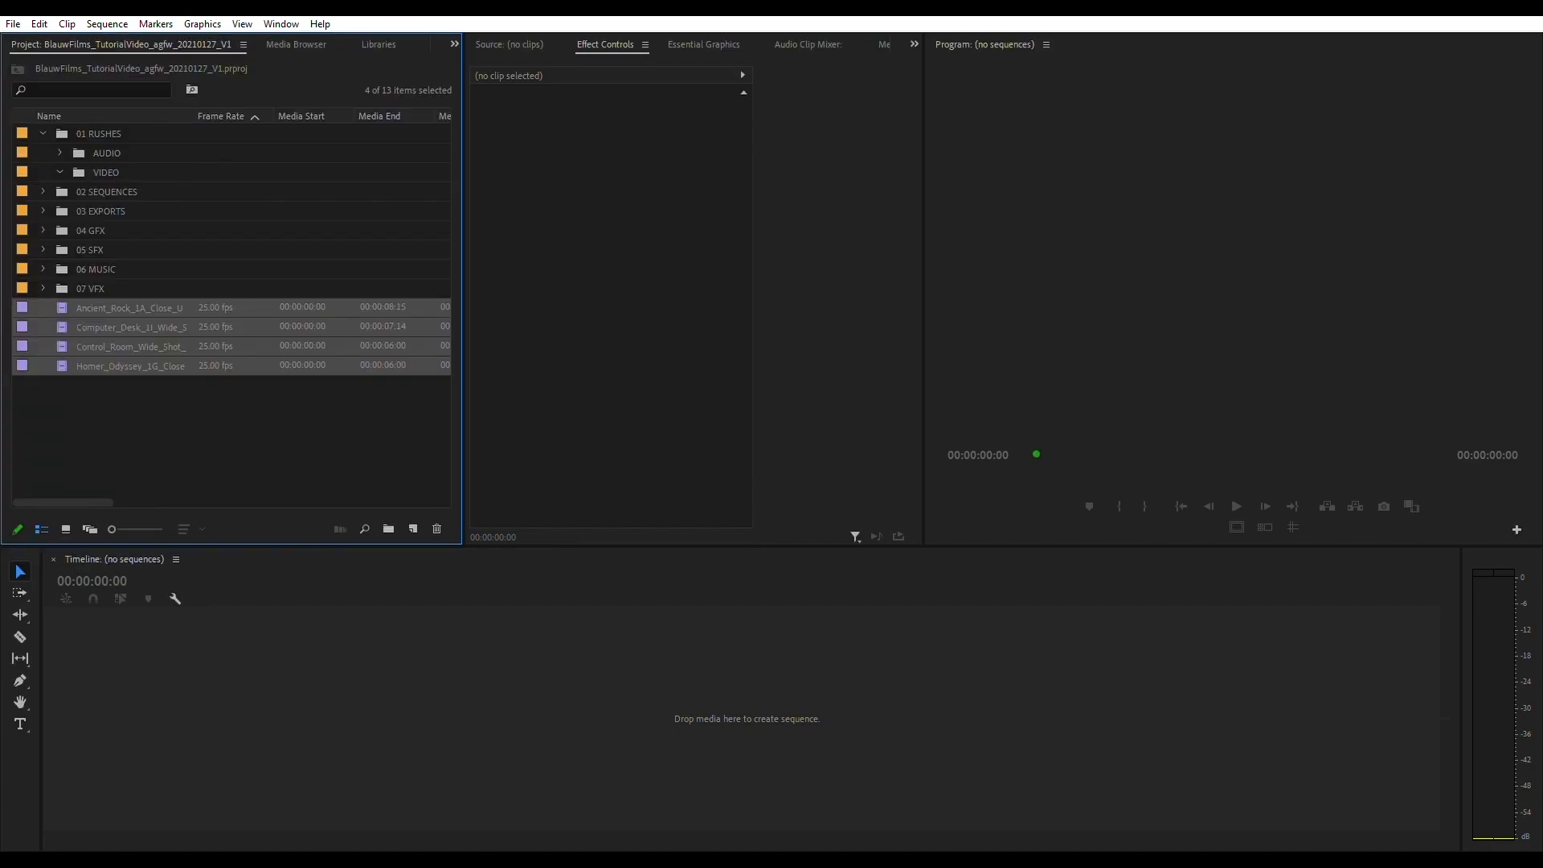
pyautogui.moveTo(129, 346); pyautogui.dragTo(106, 172)
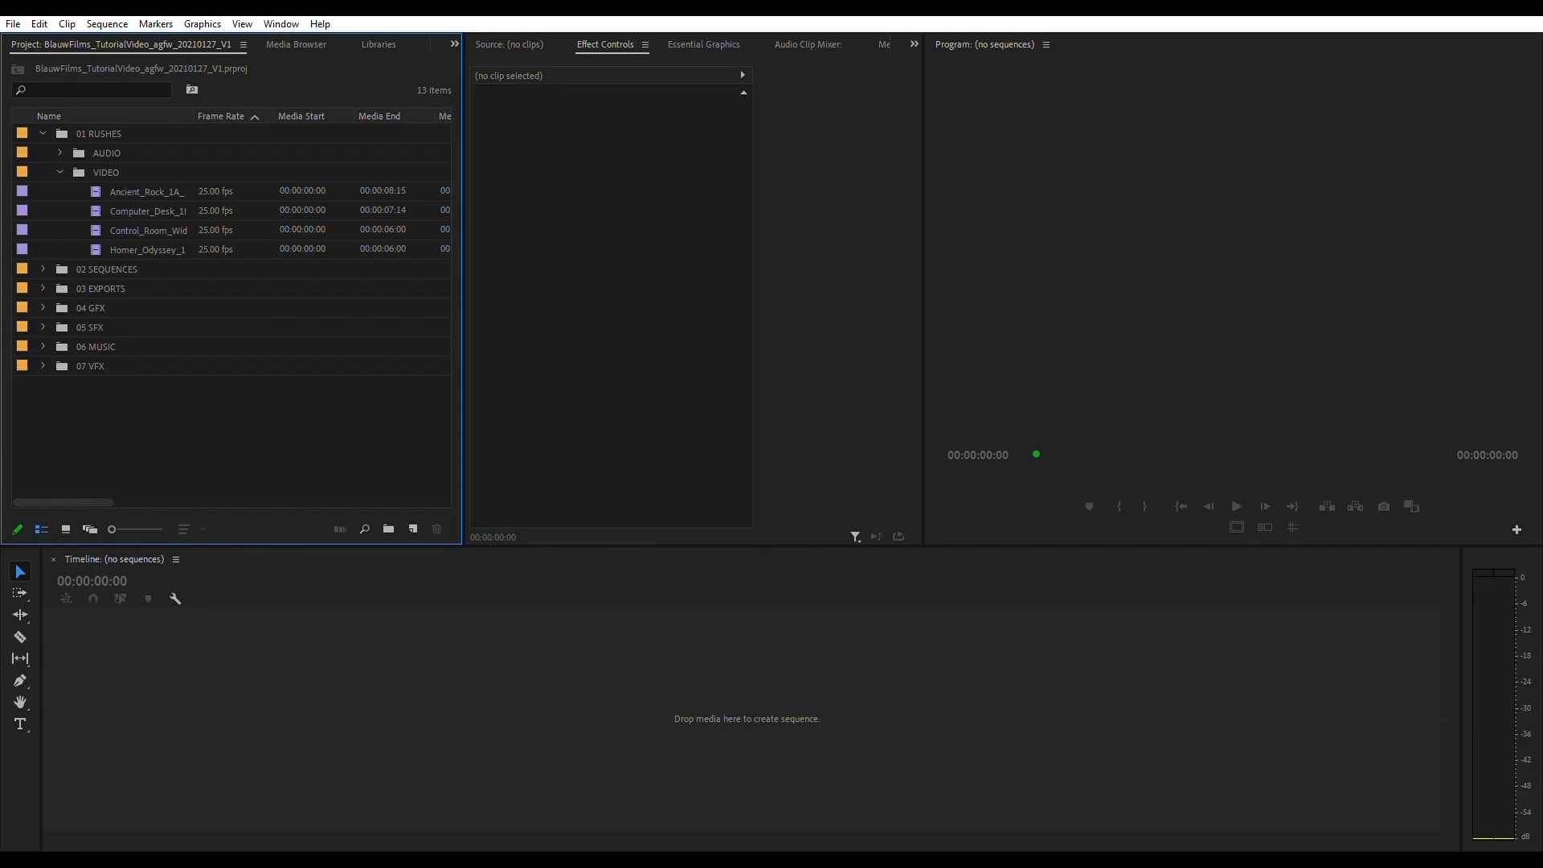
# - Preview the Control_Room_Wide_Shot_1N_Final_Render.mov clip from the media folder, then return its playhead to the start
pyautogui.hotkey('shift', '8')
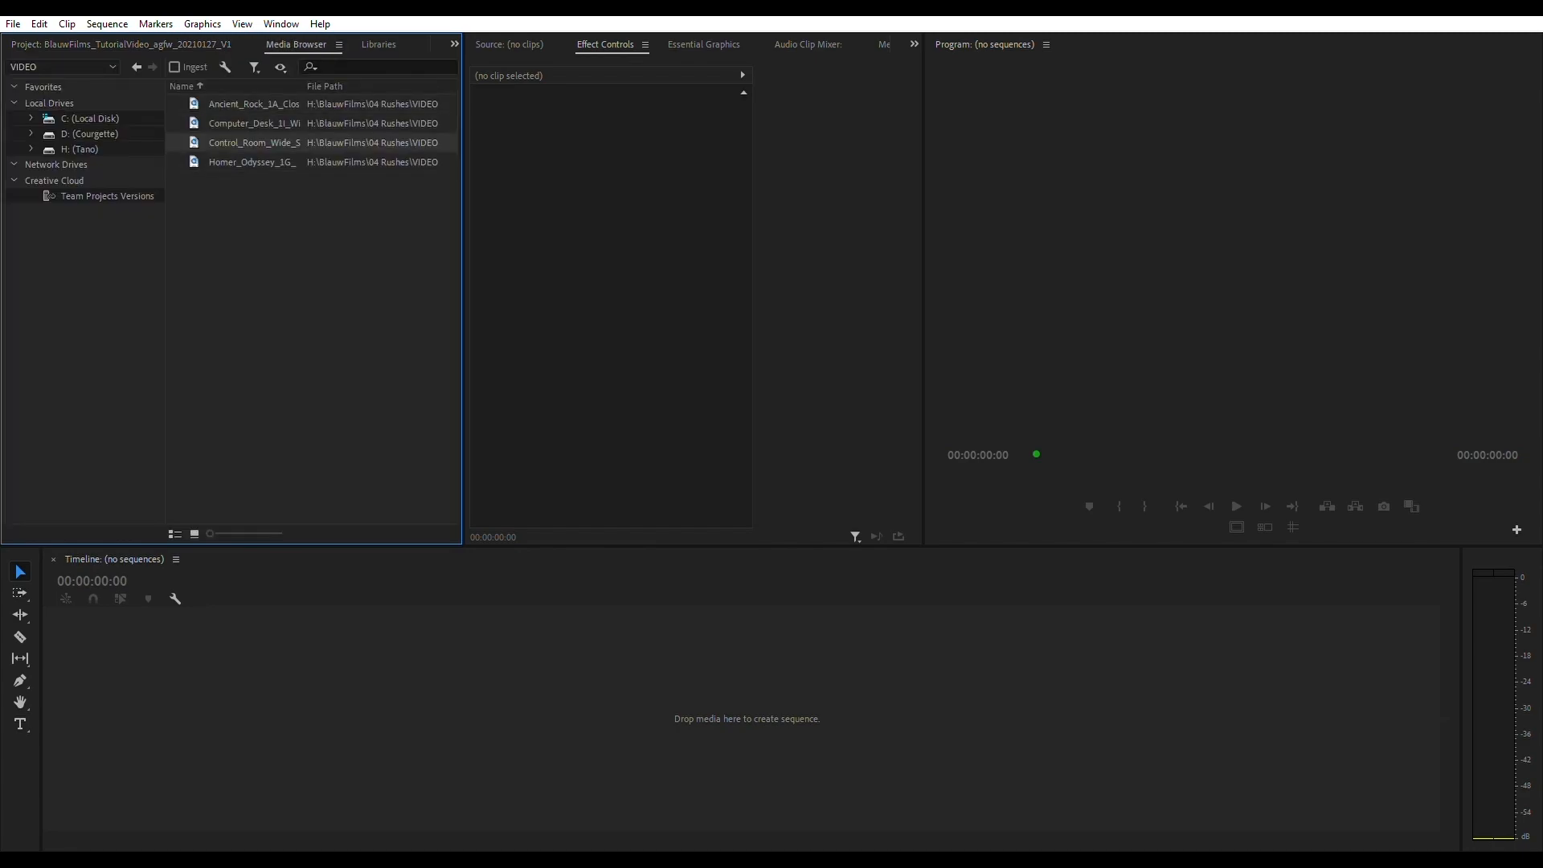
pyautogui.hotkey('ctrl', 'i')
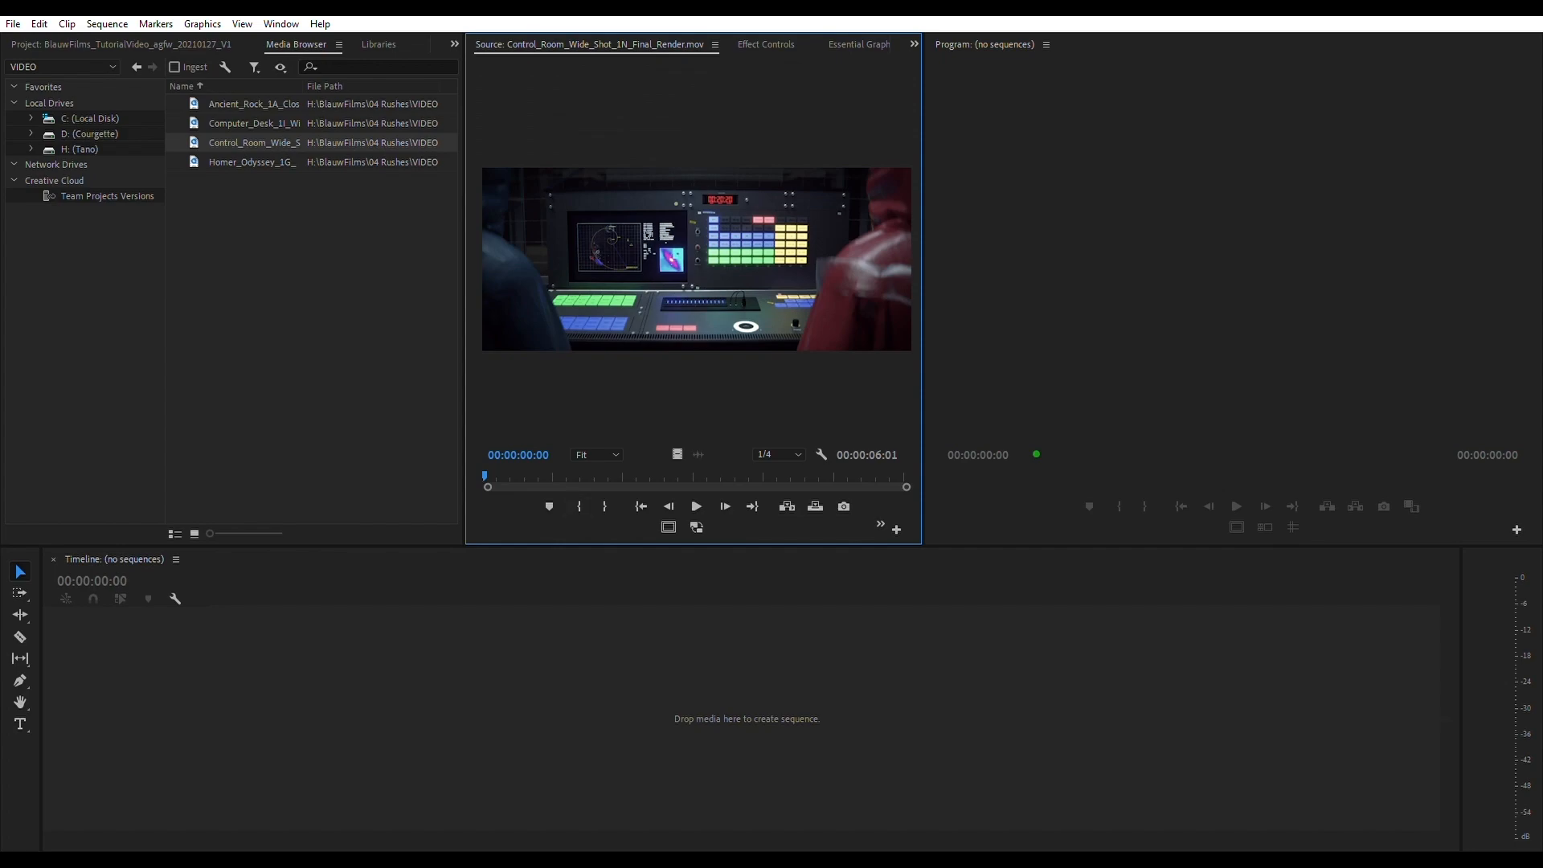
pyautogui.press('space')
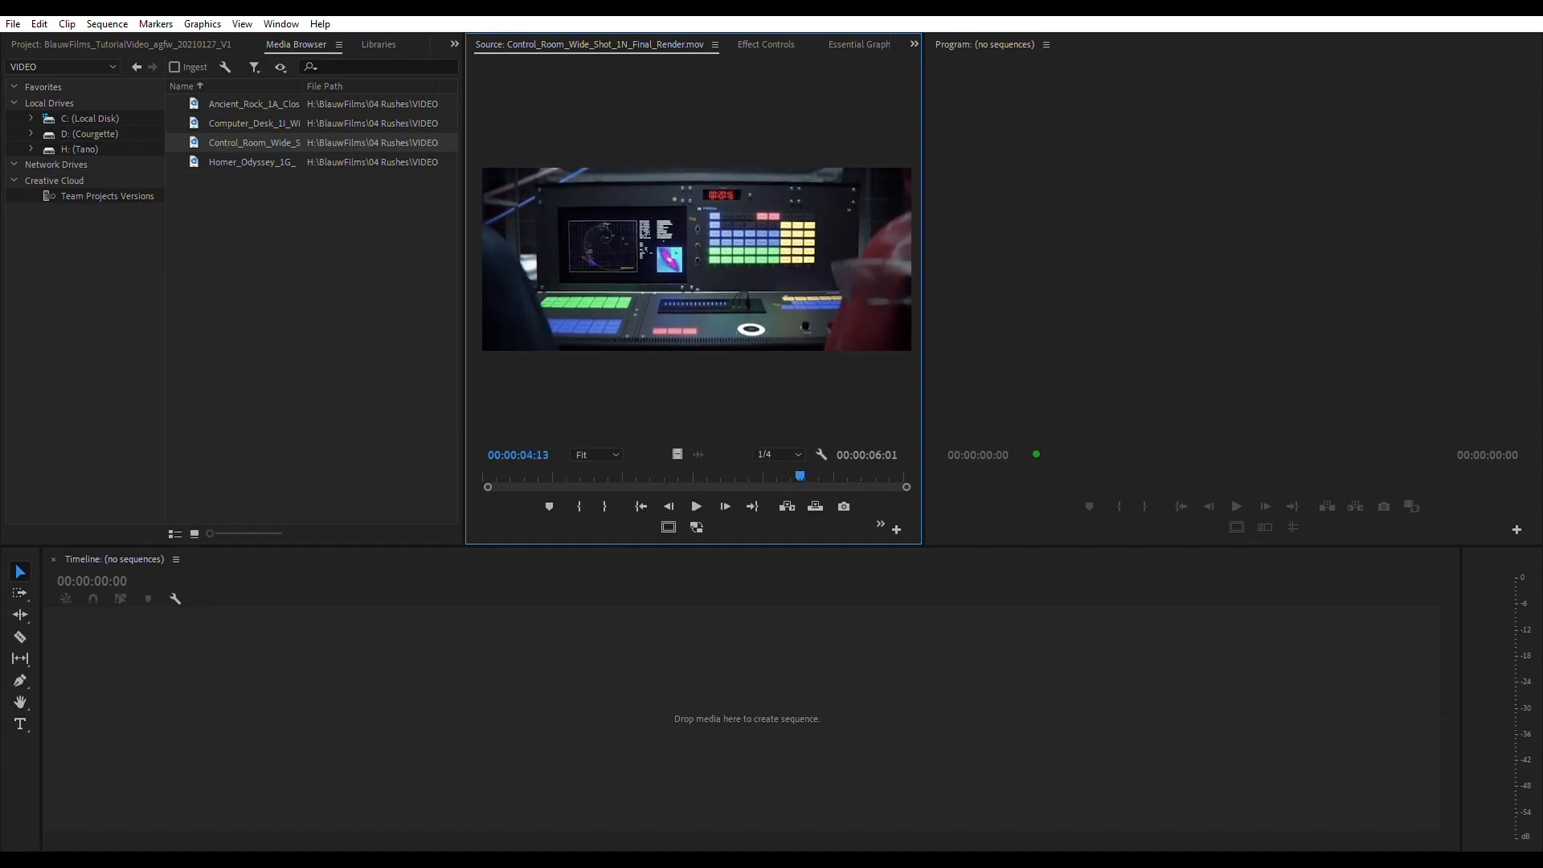
pyautogui.moveTo(799, 475); pyautogui.dragTo(485, 475)
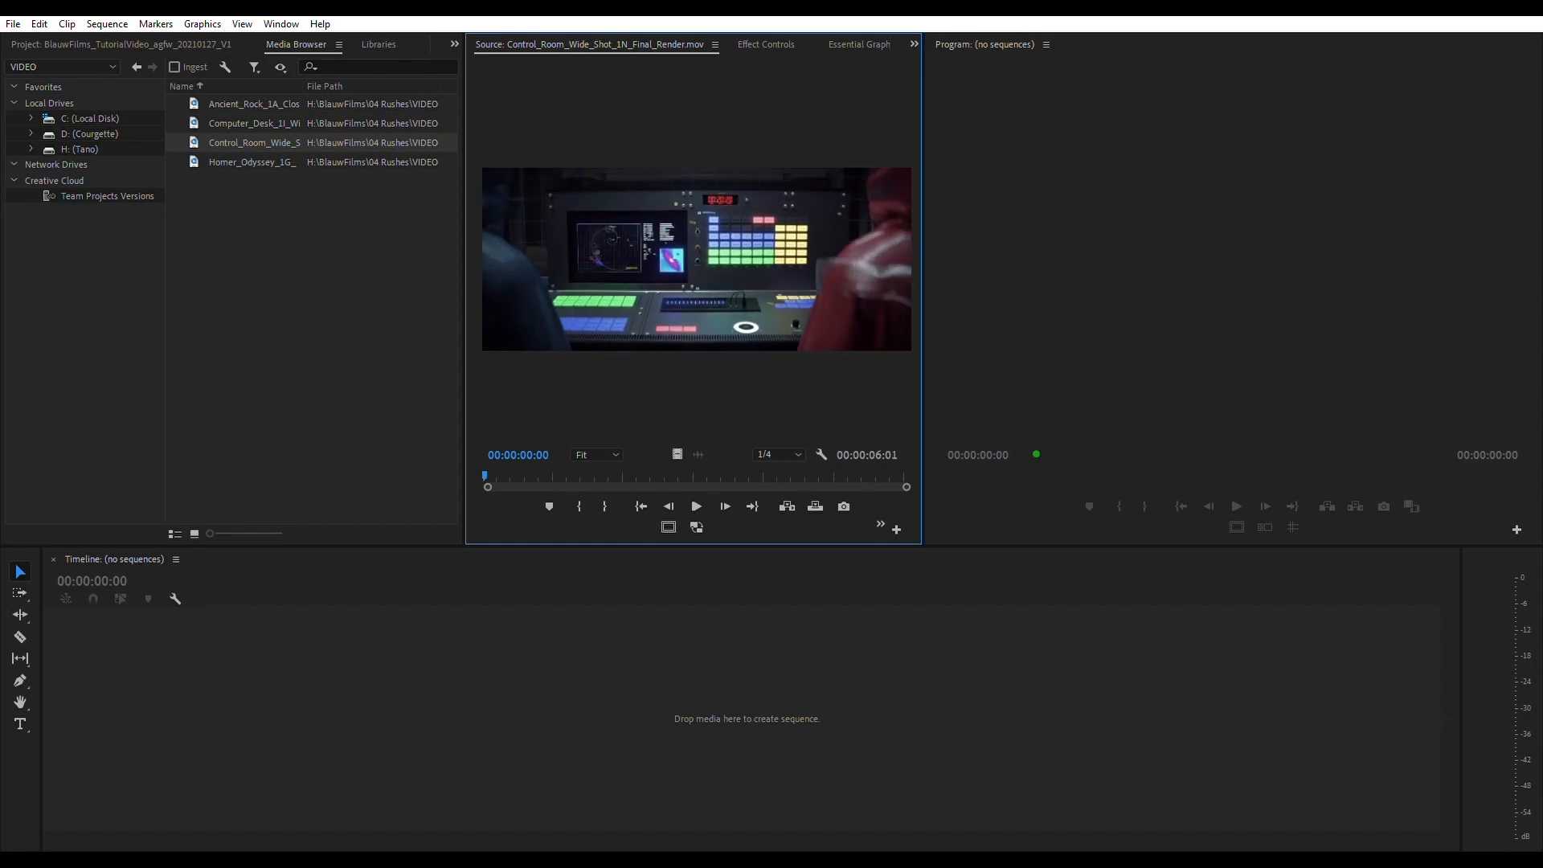
# - Preview the Ancient_Rock_1A_Close_Up_Final_Render.mov clip, return its playhead near the start, and leave the media files deselected
pyautogui.click(321, 305)
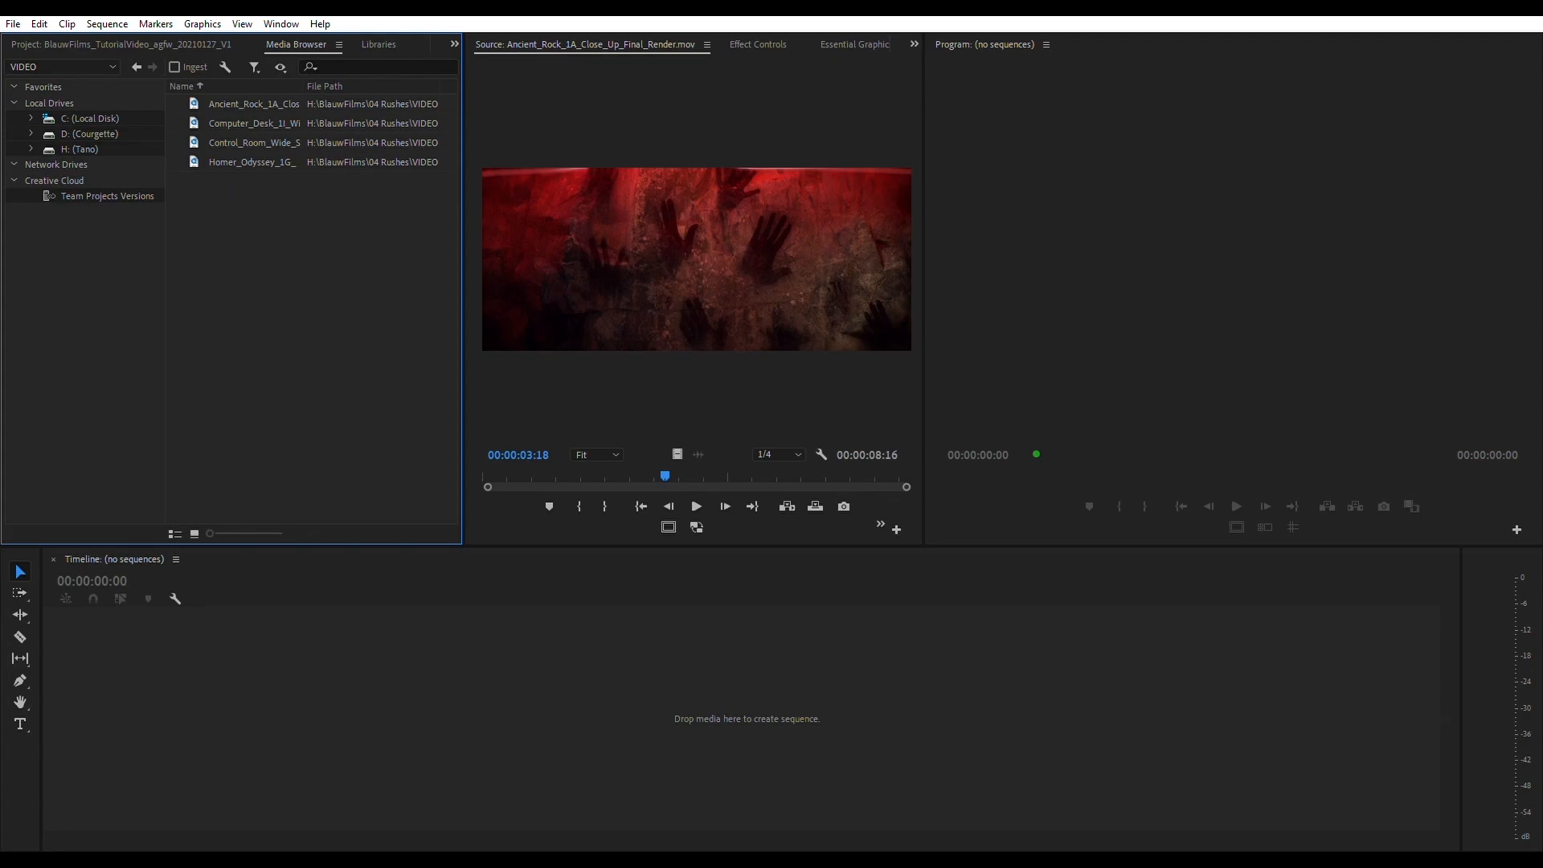
pyautogui.hotkey('ctrl', 'a')
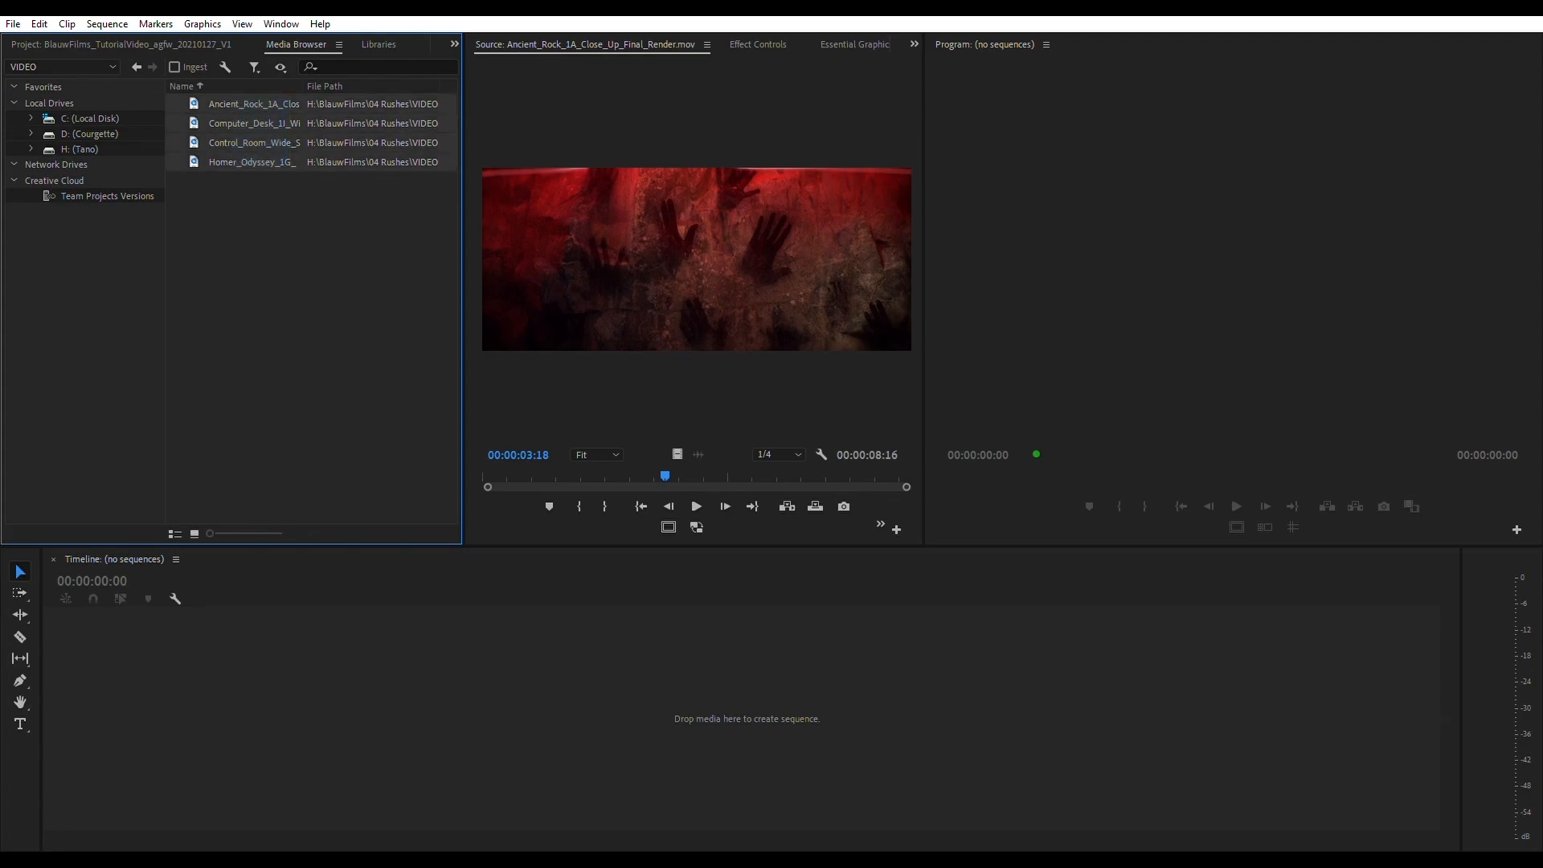
pyautogui.hotkey('ctrl', 'shift', 'a')
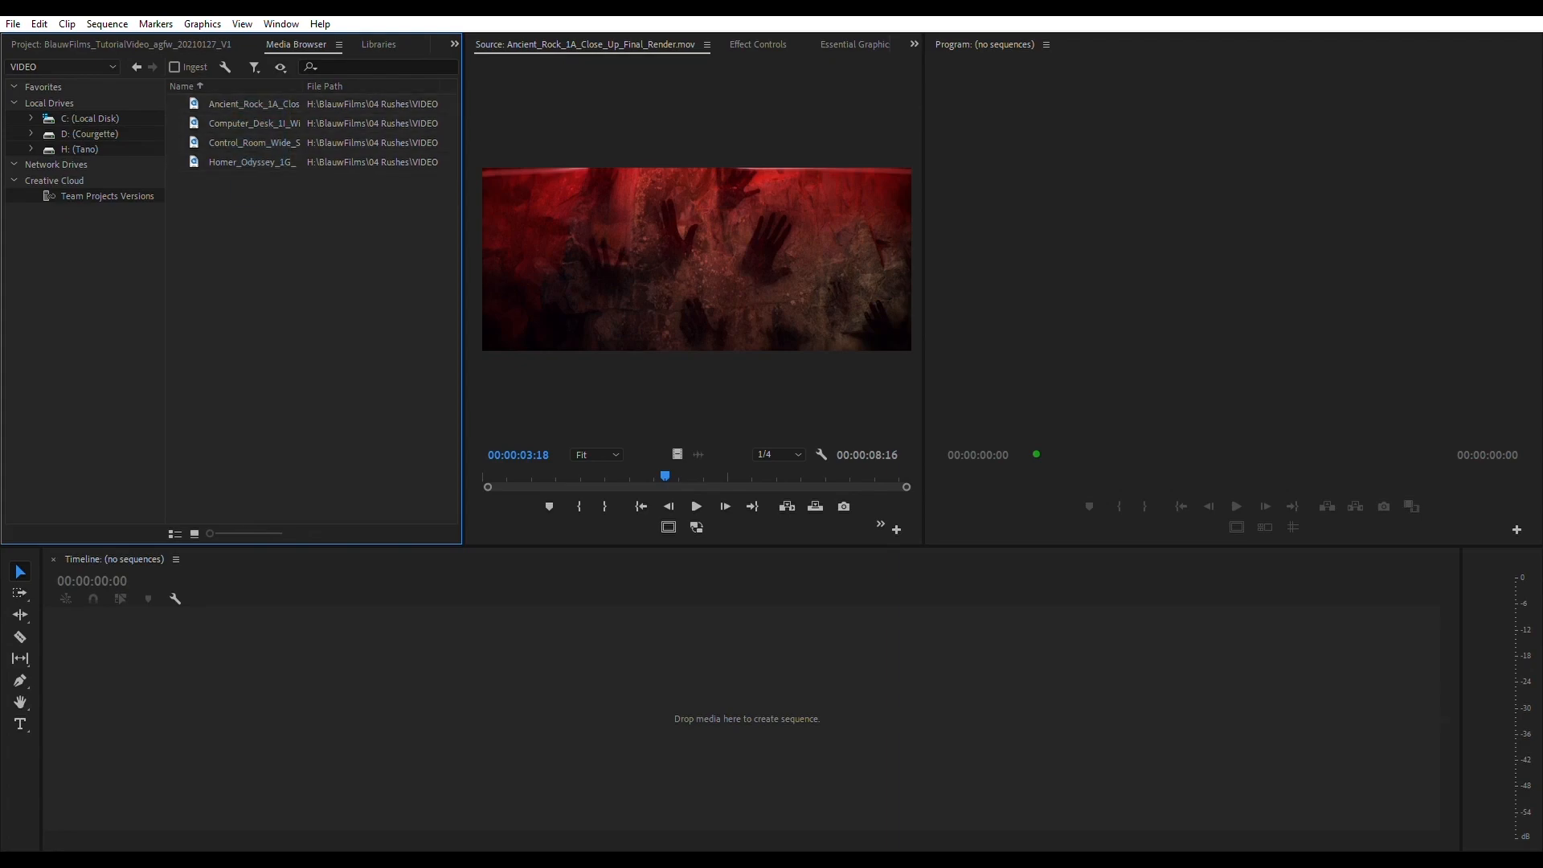
pyautogui.moveTo(664, 475); pyautogui.dragTo(486, 476)
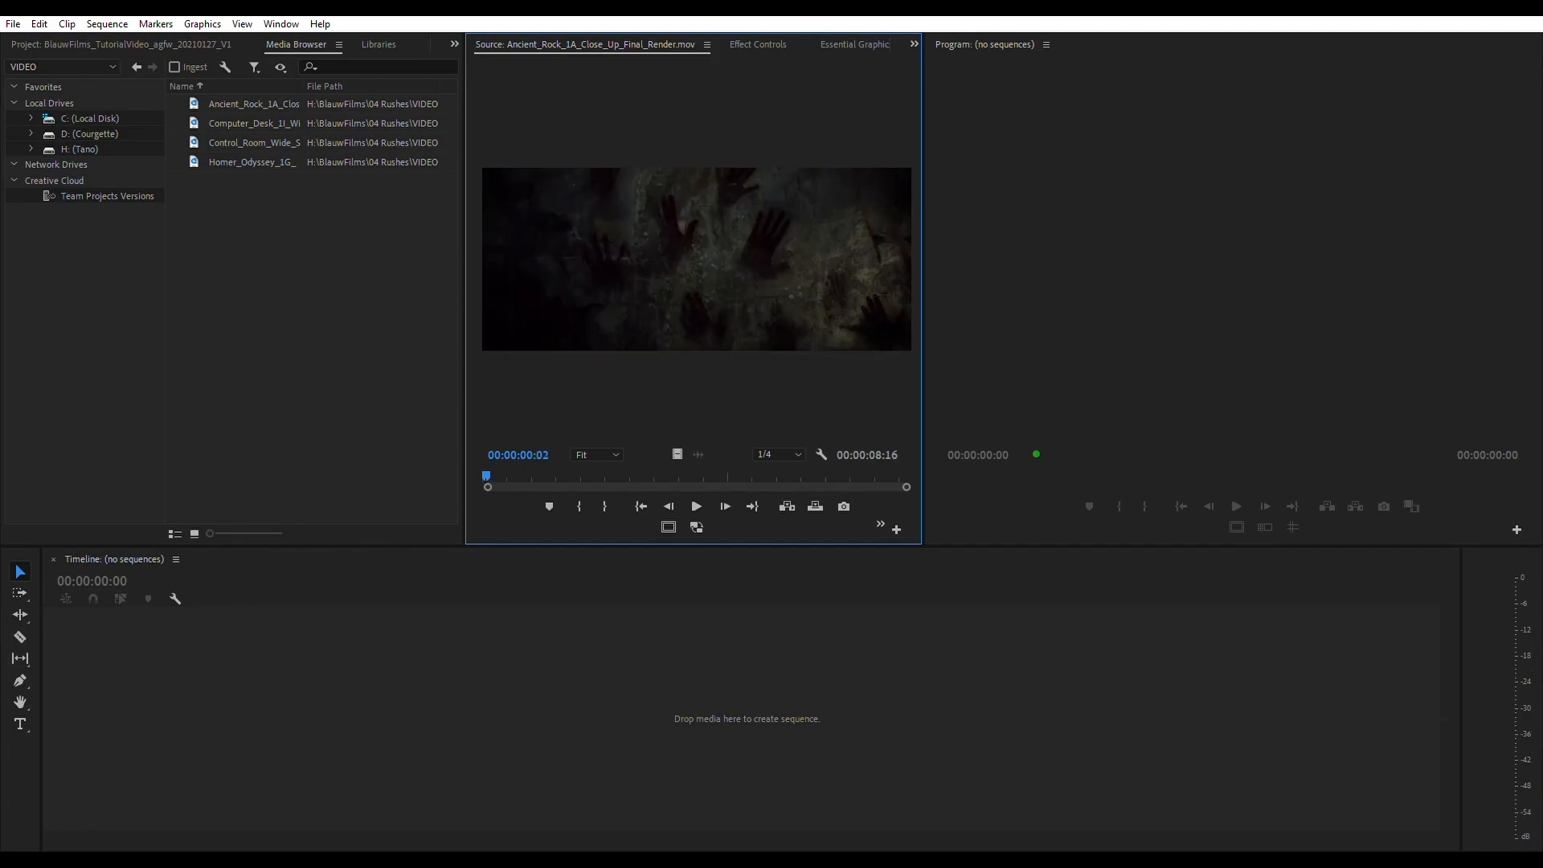
pyautogui.click(311, 321)
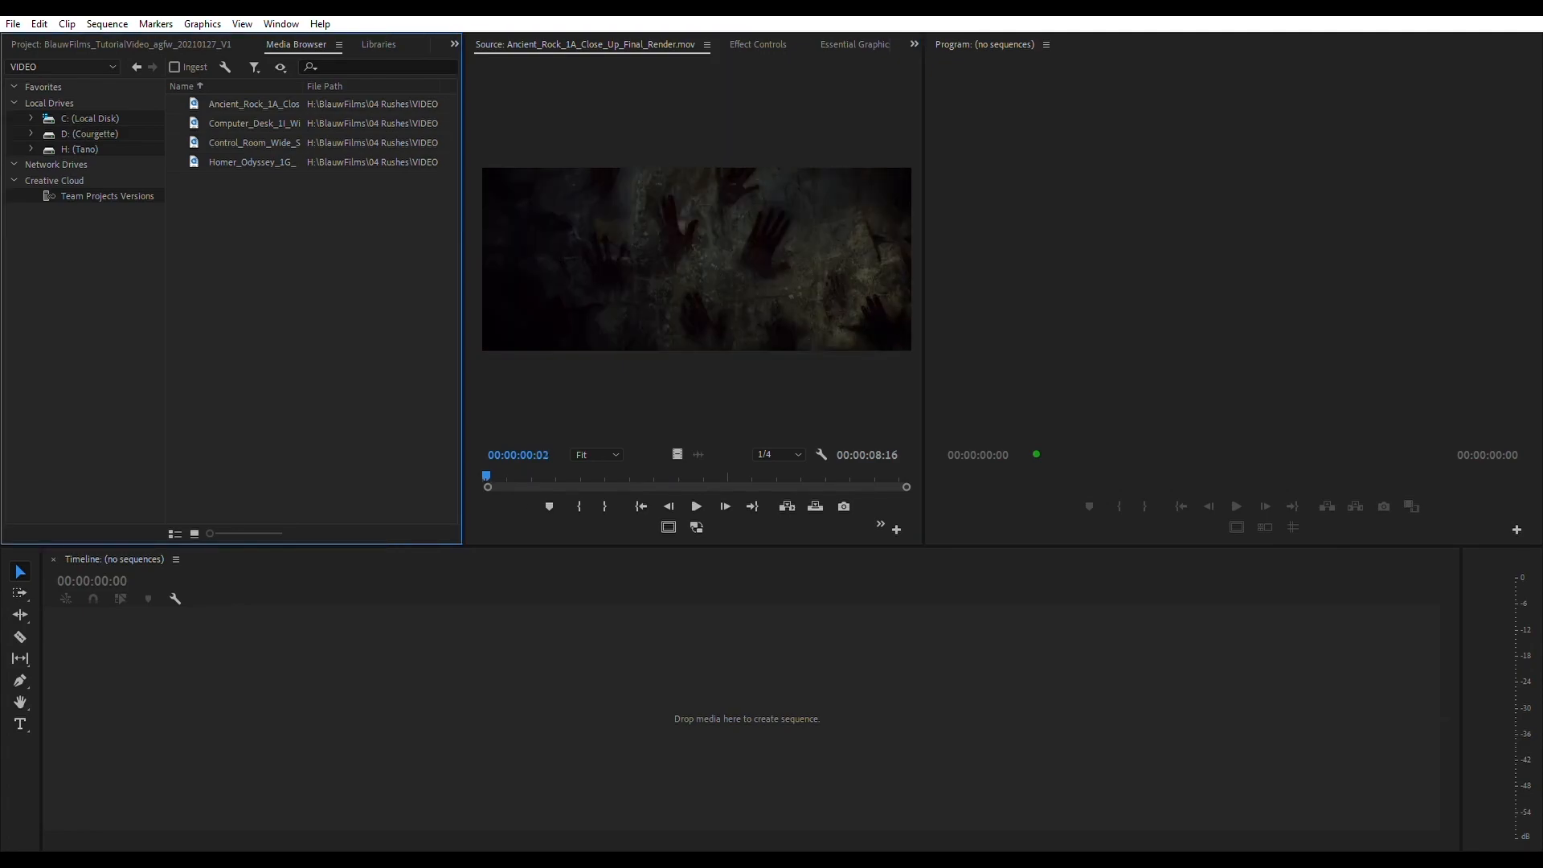
pyautogui.hotkey('ctrl', 'a')
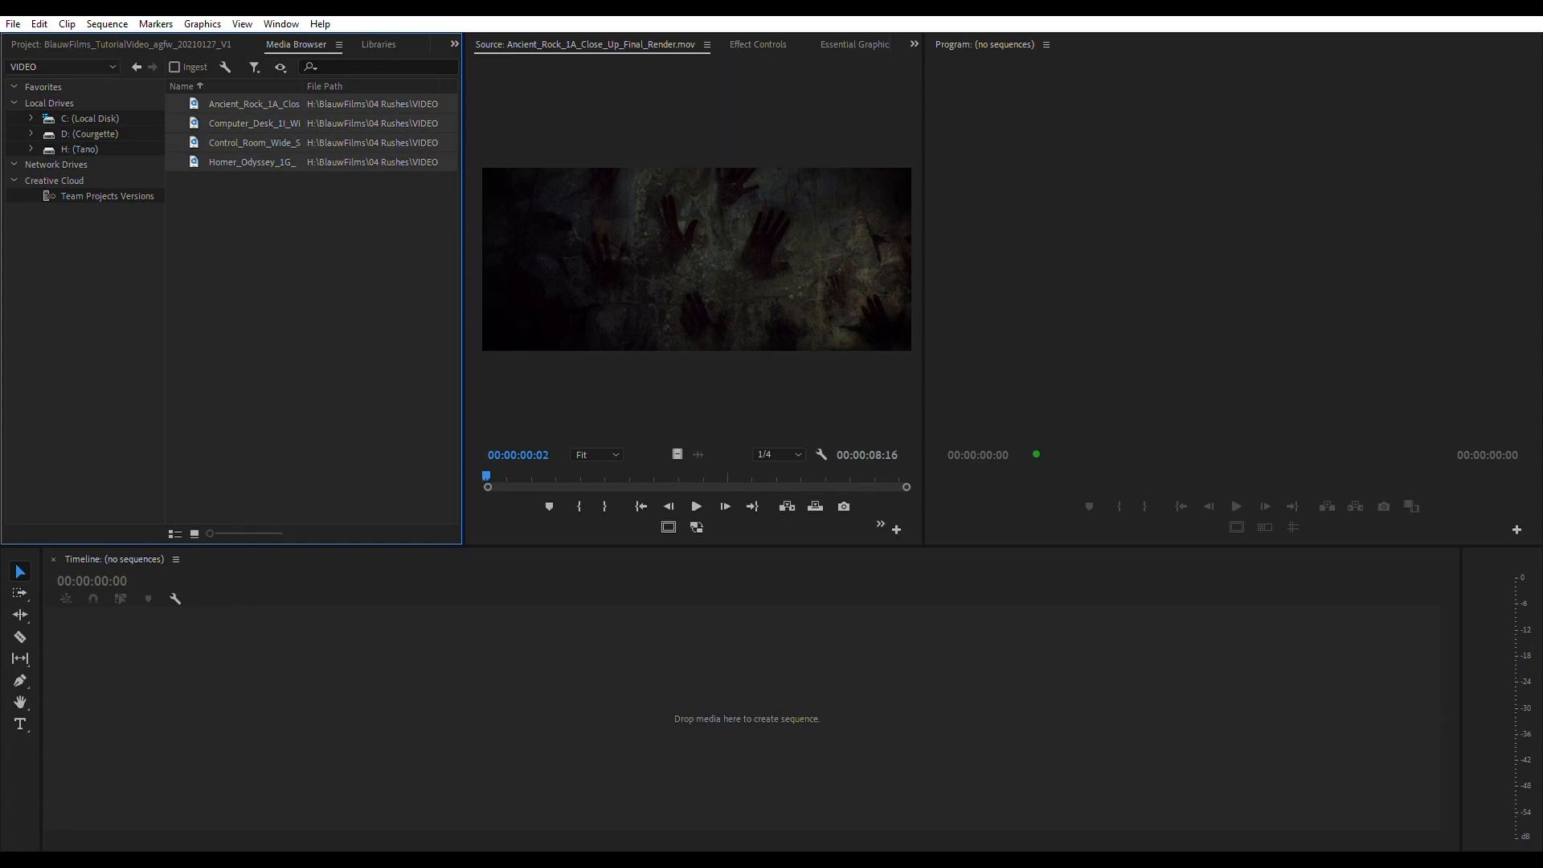
pyautogui.click(312, 321)
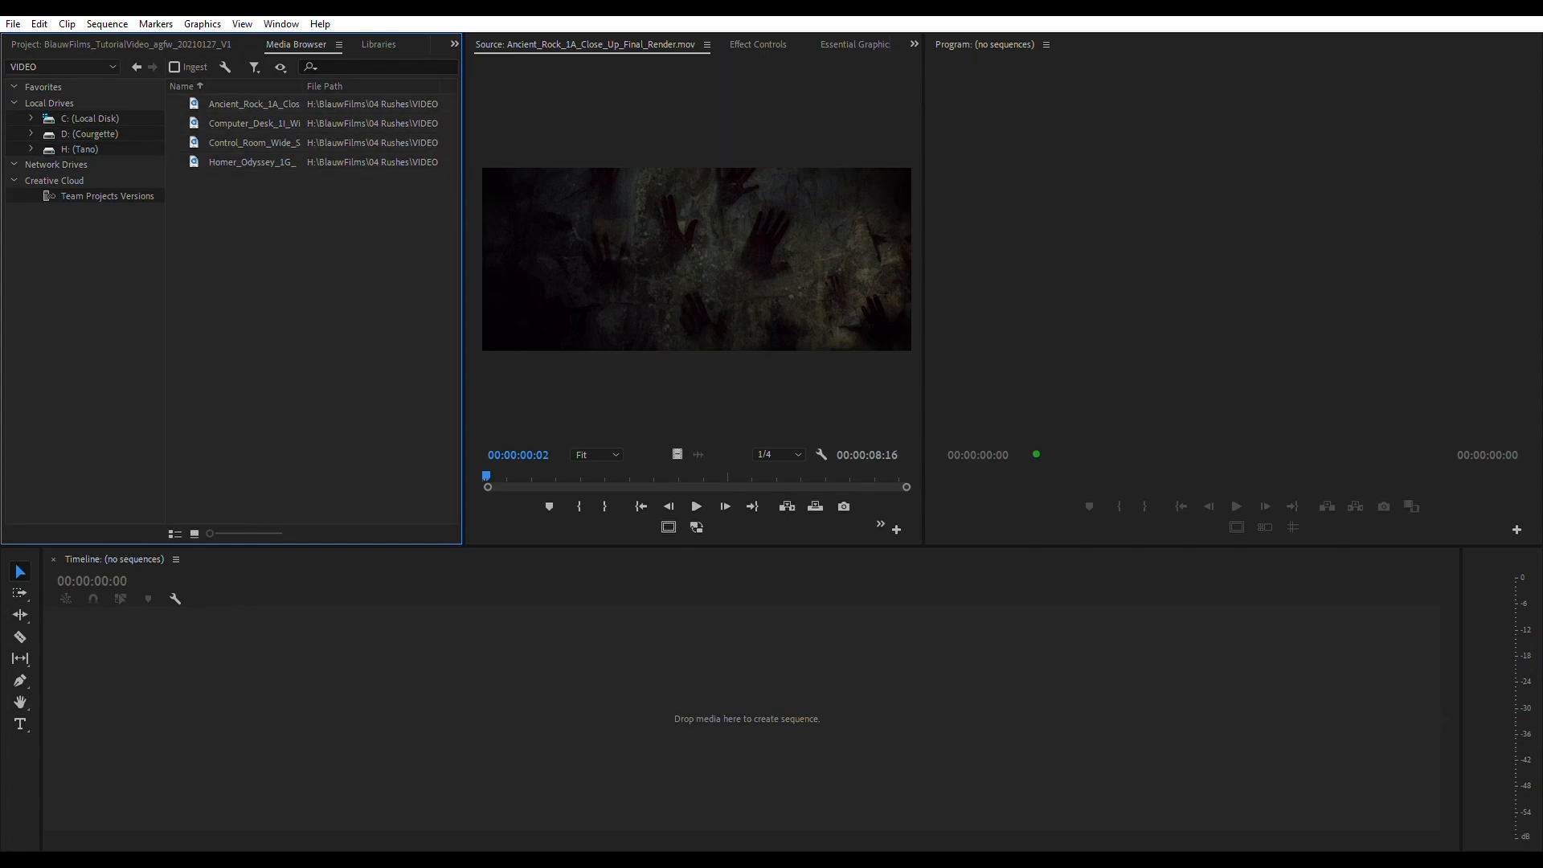
# - Turn on ingest and review the copy, transcode and proxy options in the project's ingest settings
pyautogui.click(174, 67)
pyautogui.click(225, 67)
pyautogui.click(723, 252)
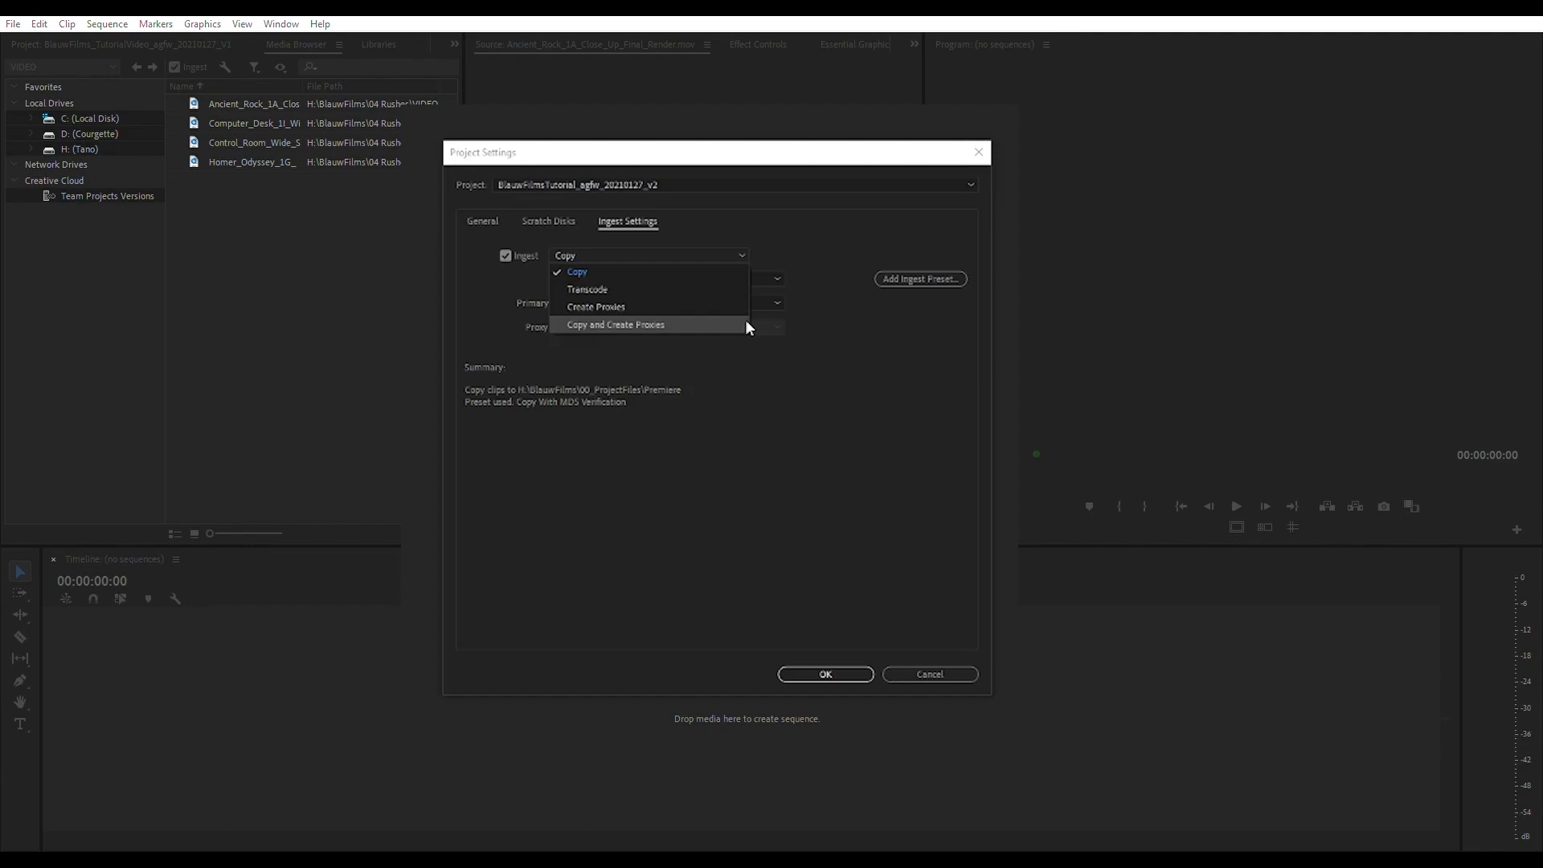
pyautogui.click(858, 322)
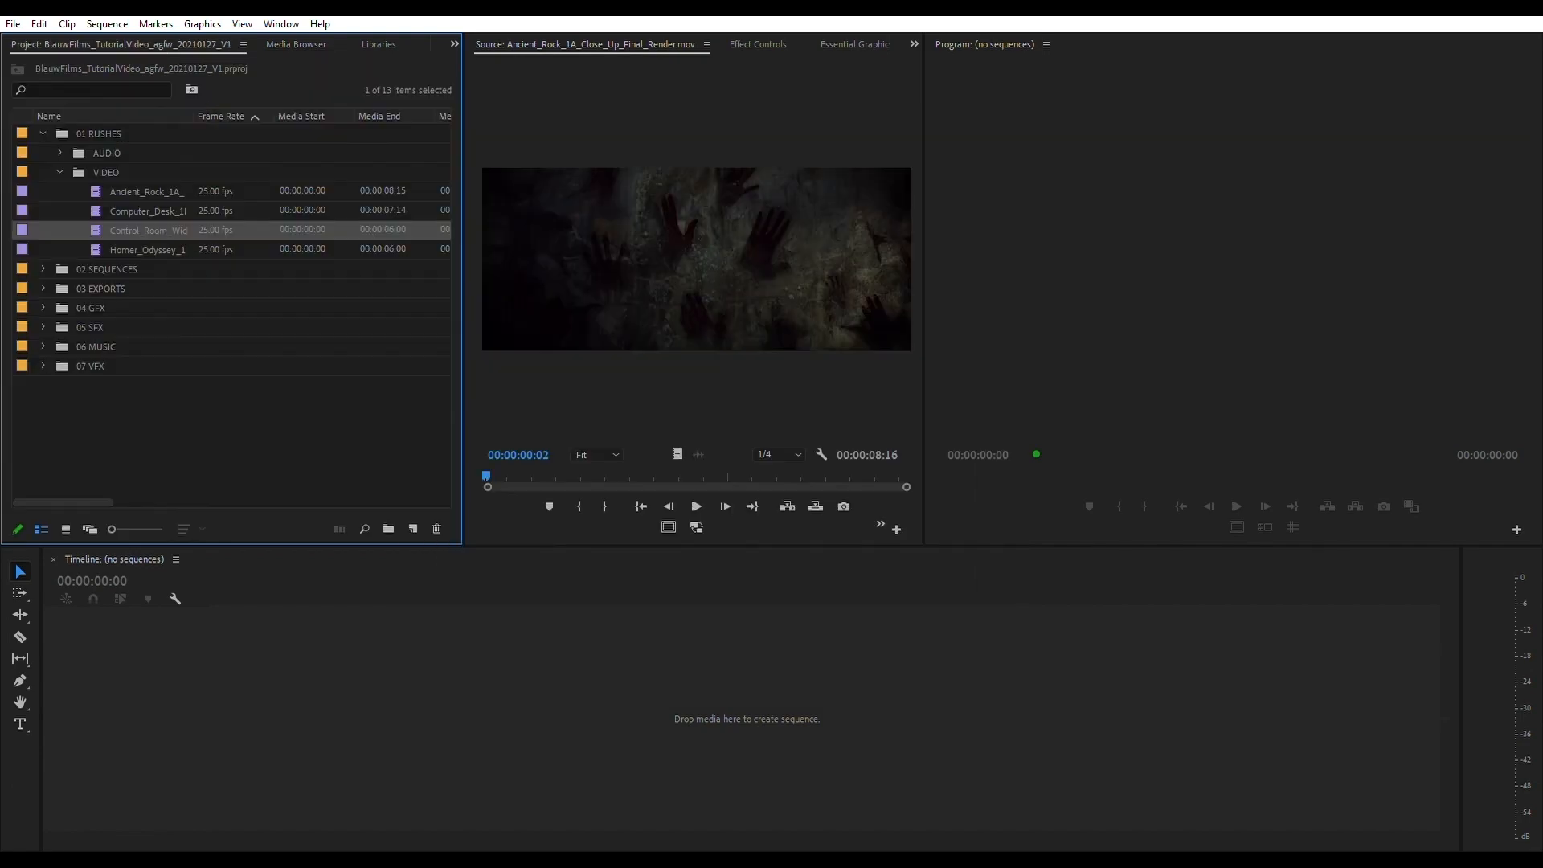
# - Check the imported clips in the VIDEO bin by opening them in the source monitor, ending with the Ancient_Rock_1A clip
pyautogui.click(144, 249)
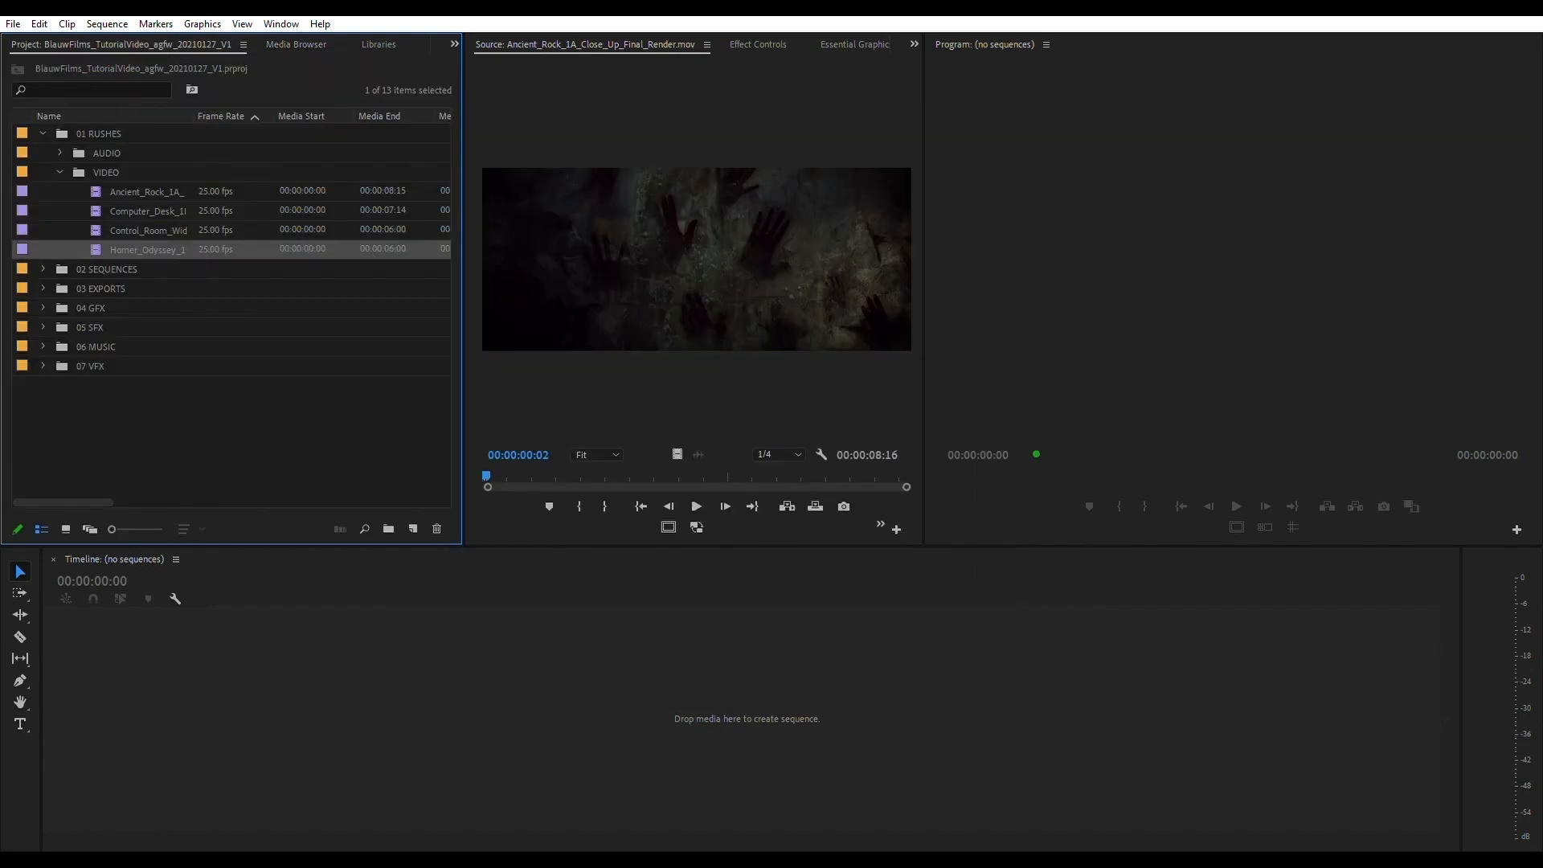
pyautogui.doubleClick(146, 192)
pyautogui.doubleClick(147, 211)
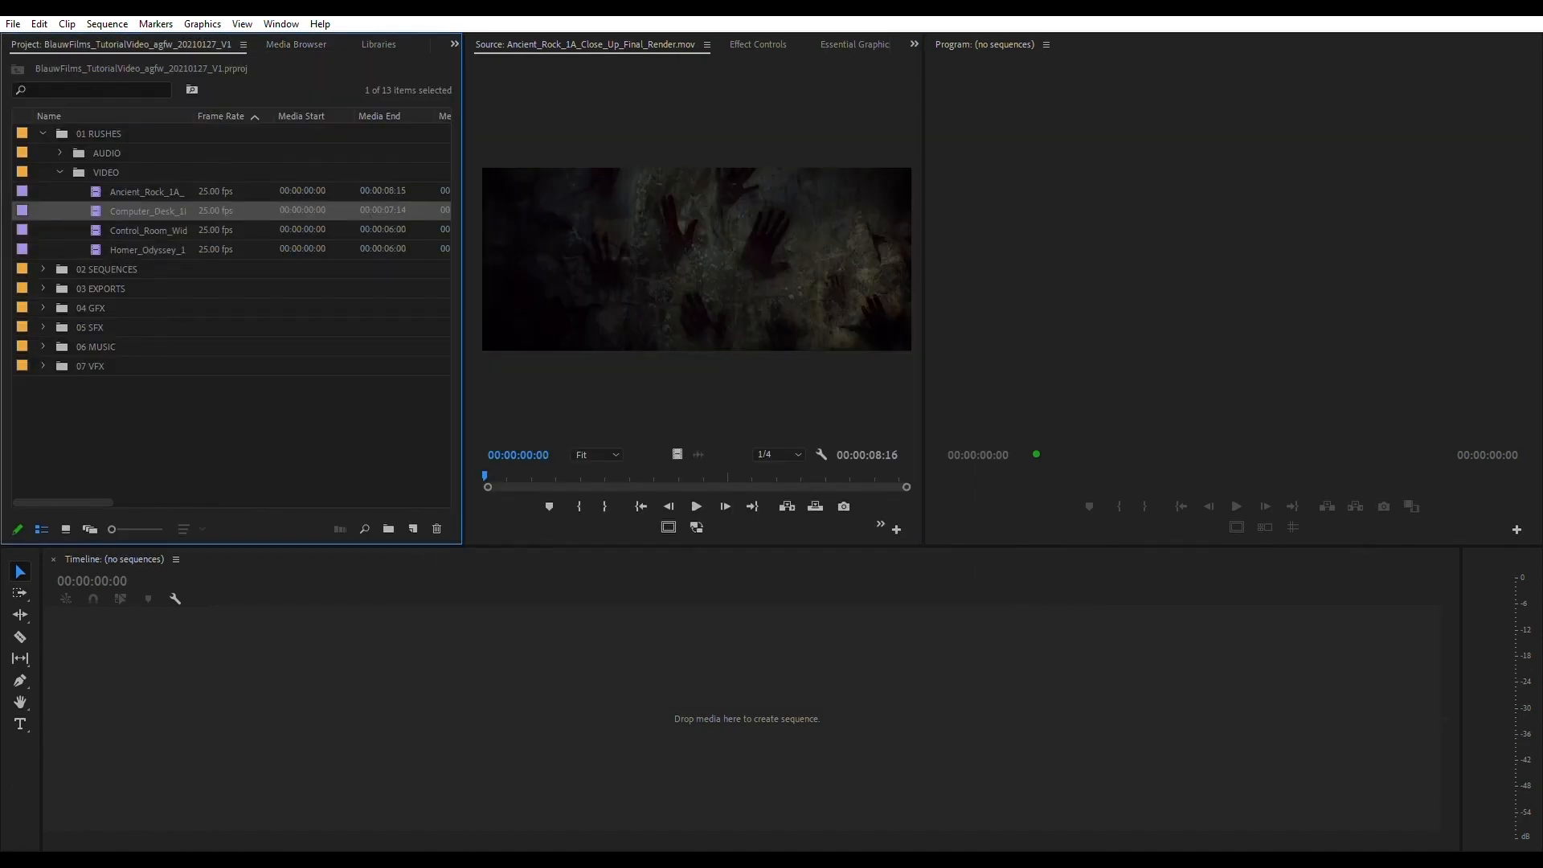
pyautogui.doubleClick(147, 230)
pyautogui.doubleClick(147, 250)
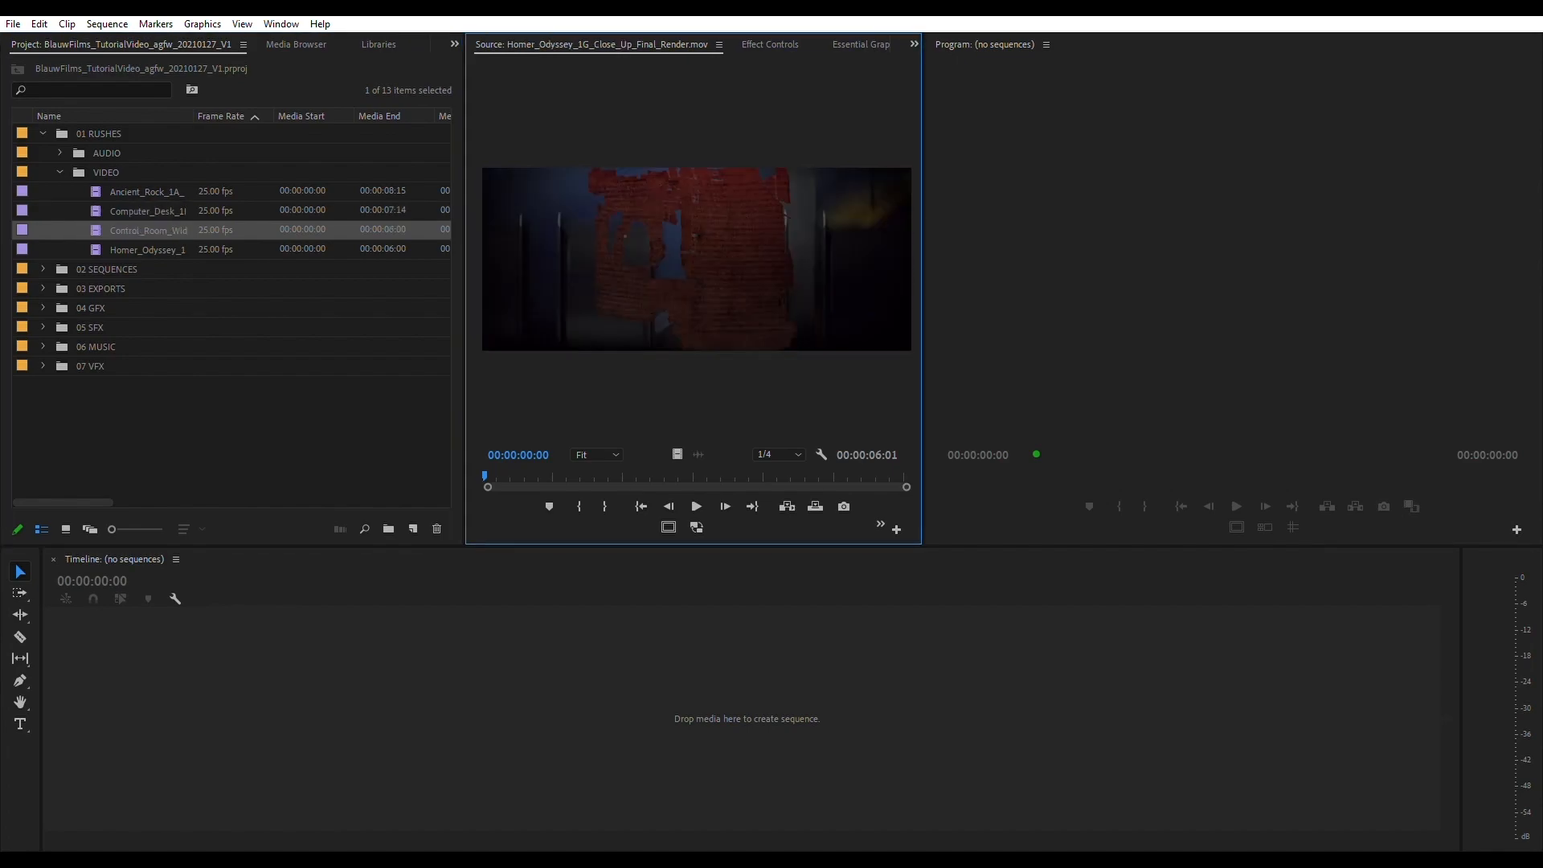
pyautogui.doubleClick(146, 192)
pyautogui.click(146, 192)
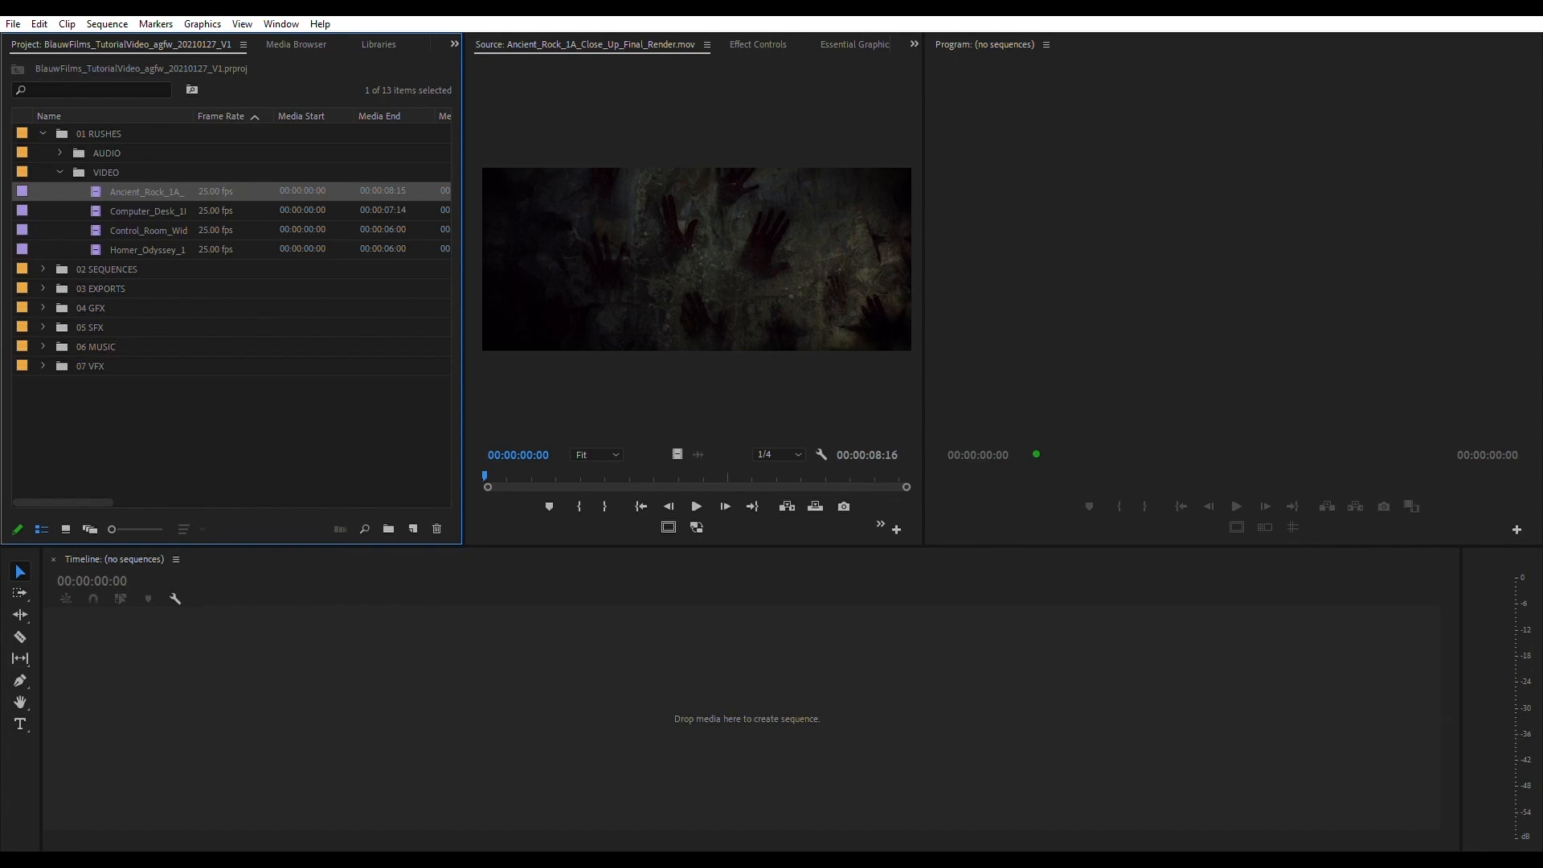
pyautogui.click(91, 309)
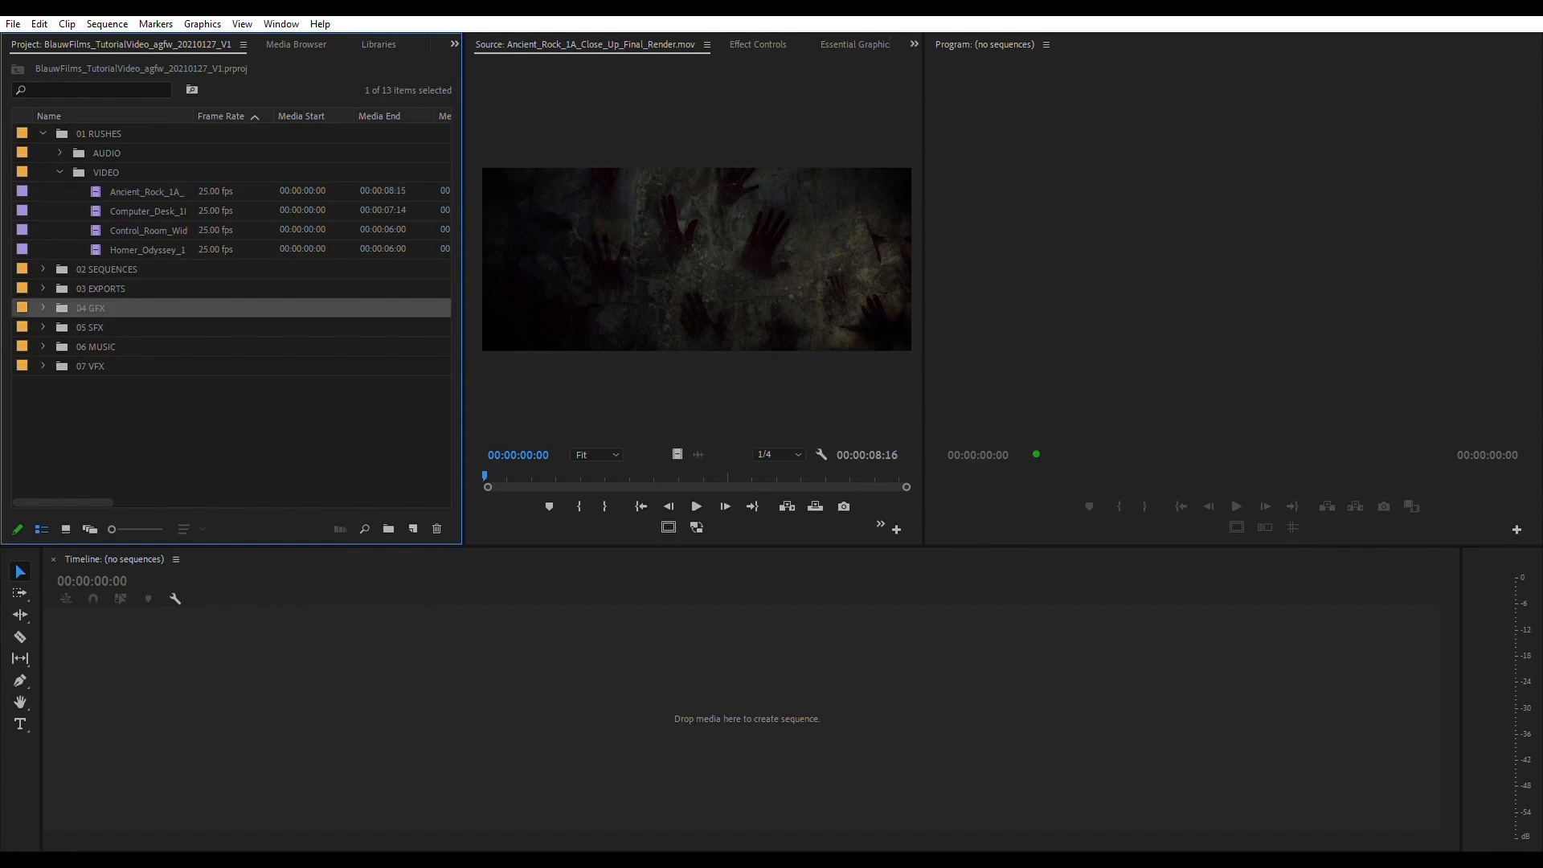
pyautogui.click(90, 328)
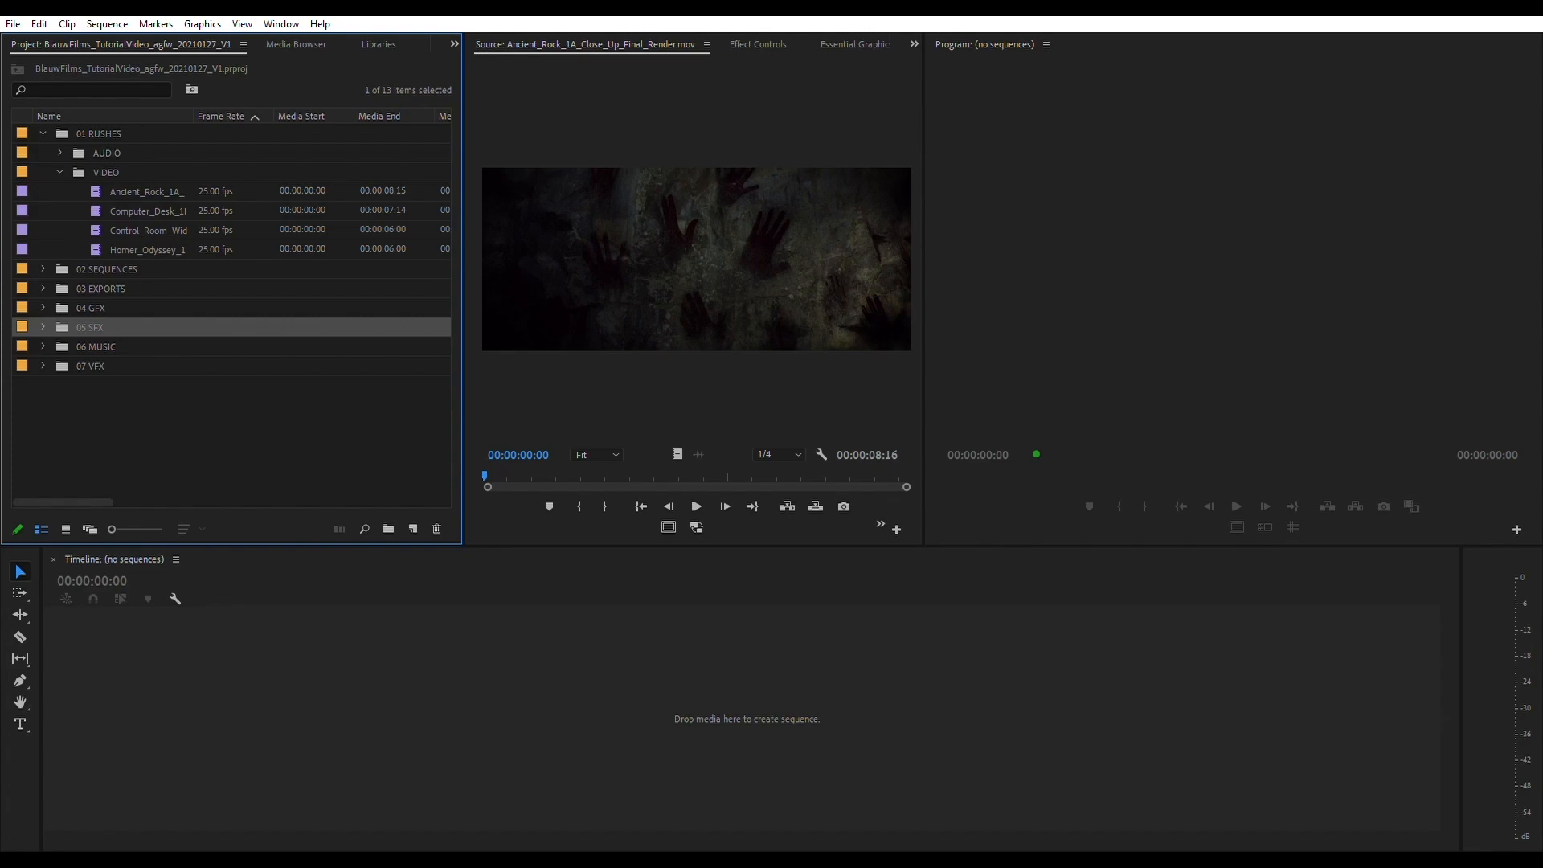
pyautogui.click(146, 211)
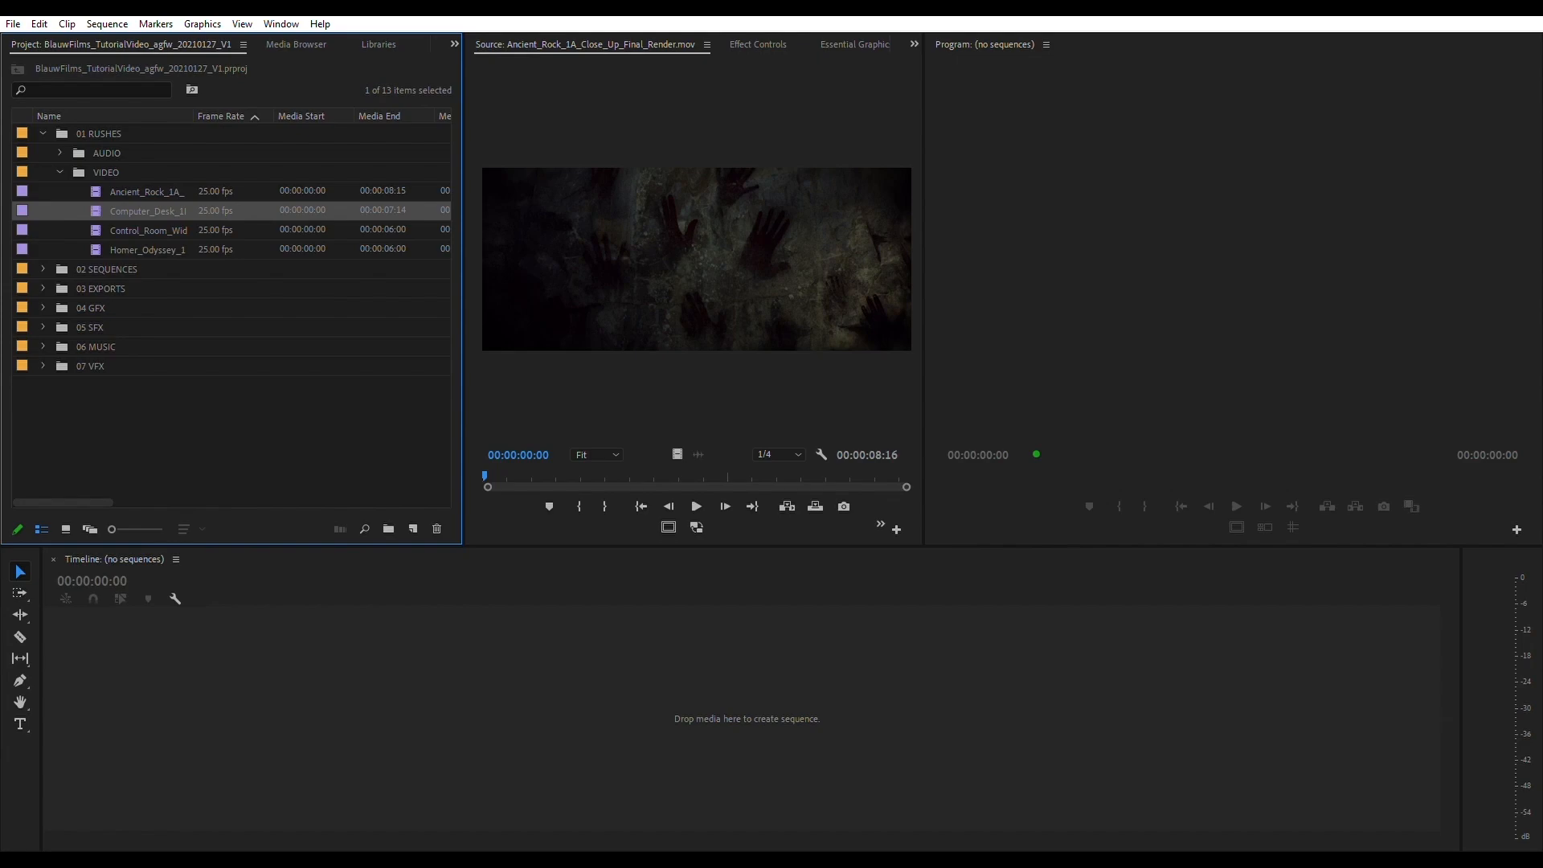
pyautogui.click(90, 367)
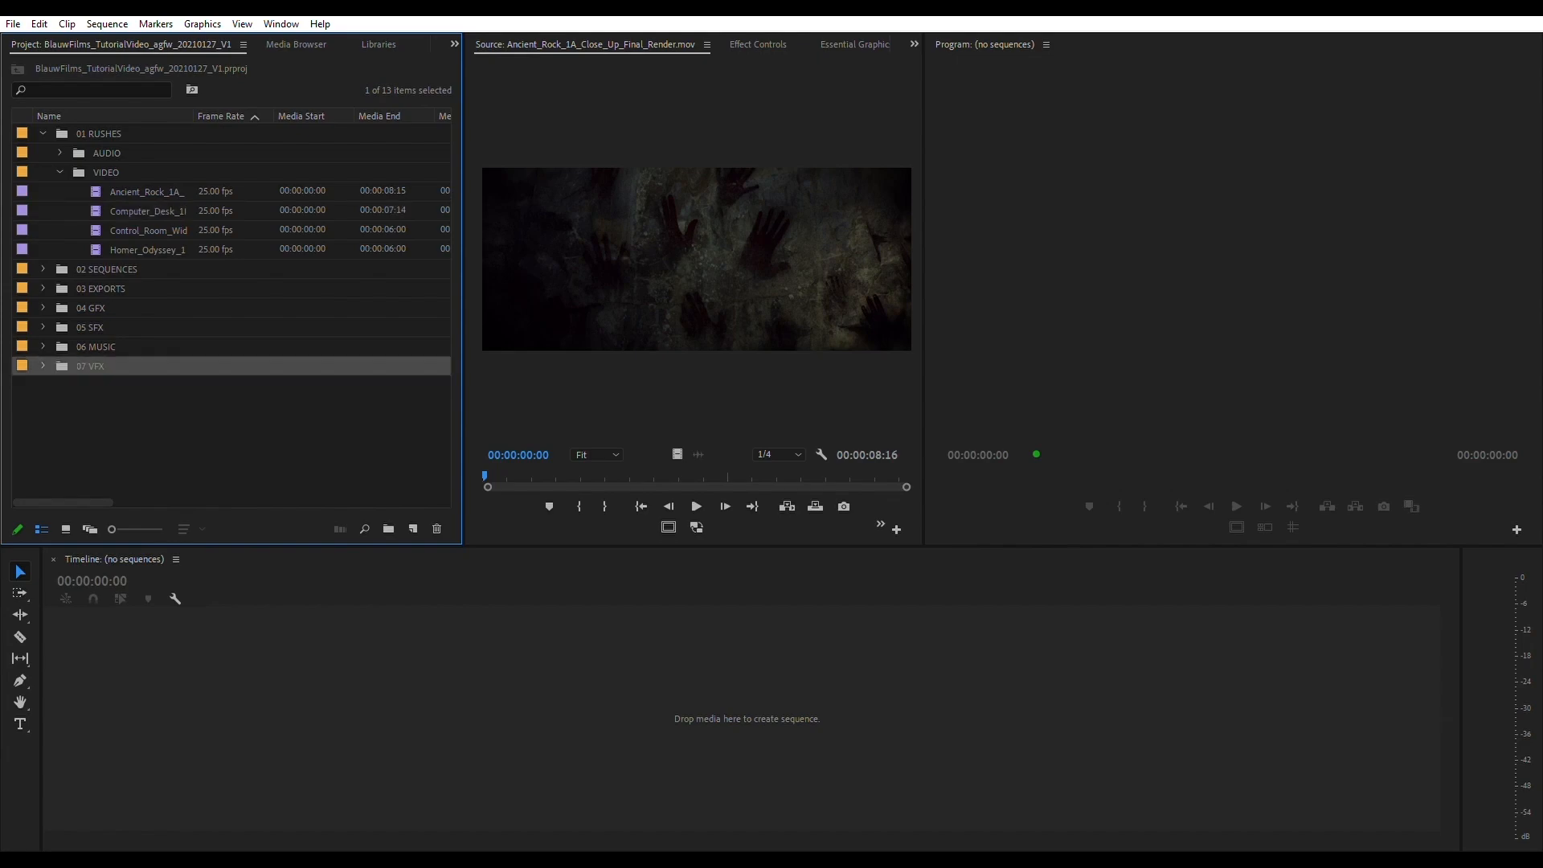
# - Expand the 02 SEQUENCES bin and create a new sequence from the Ancient_Rock_1A clip in the VIDEO bin
pyautogui.click(107, 269)
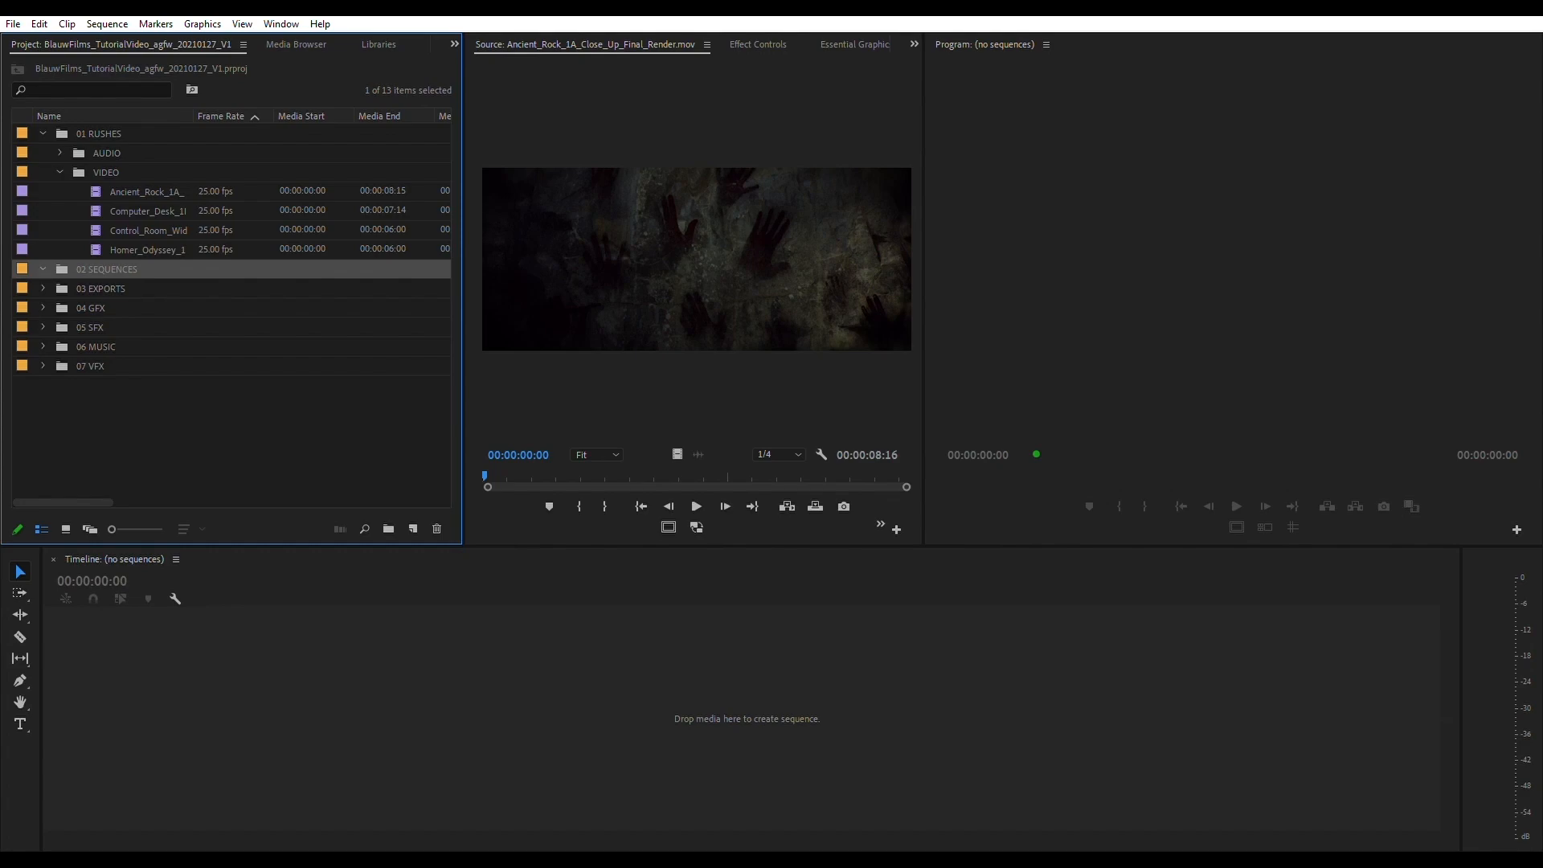
pyautogui.click(148, 212)
pyautogui.click(147, 192)
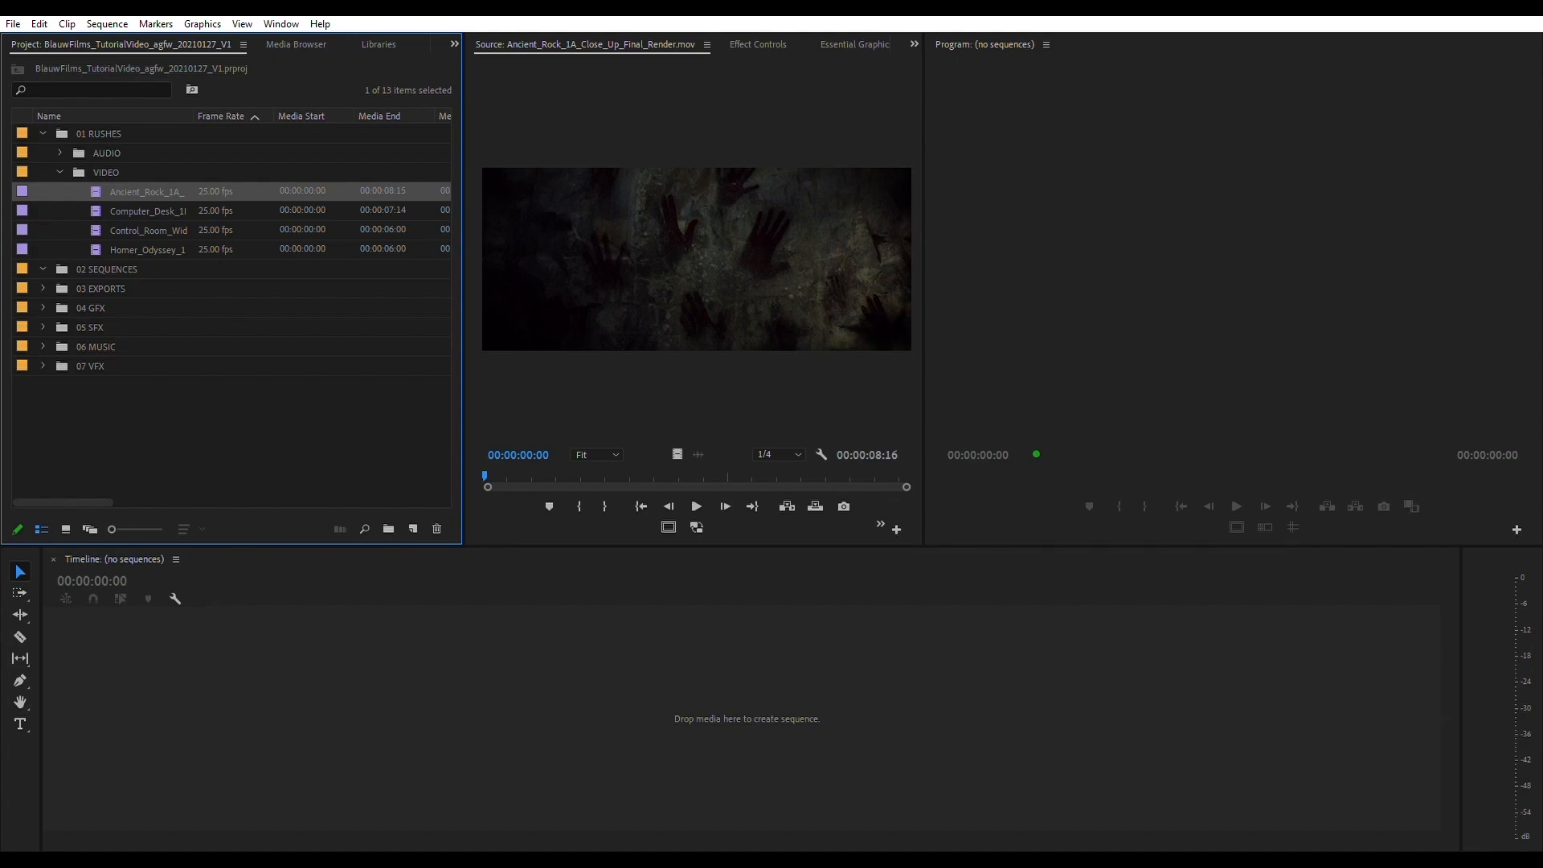
pyautogui.click(148, 211)
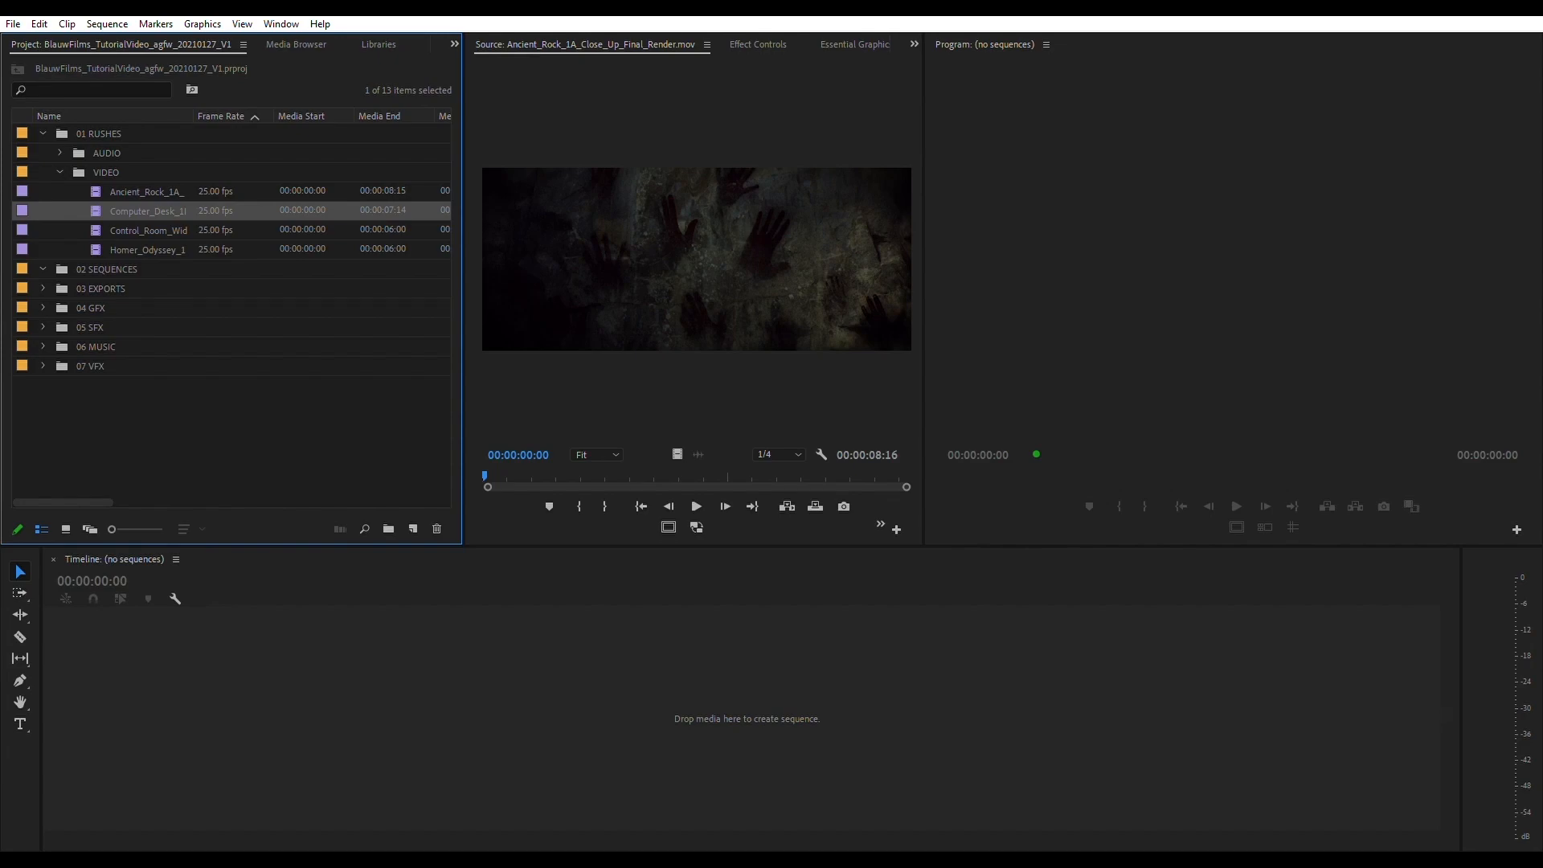
pyautogui.click(148, 192)
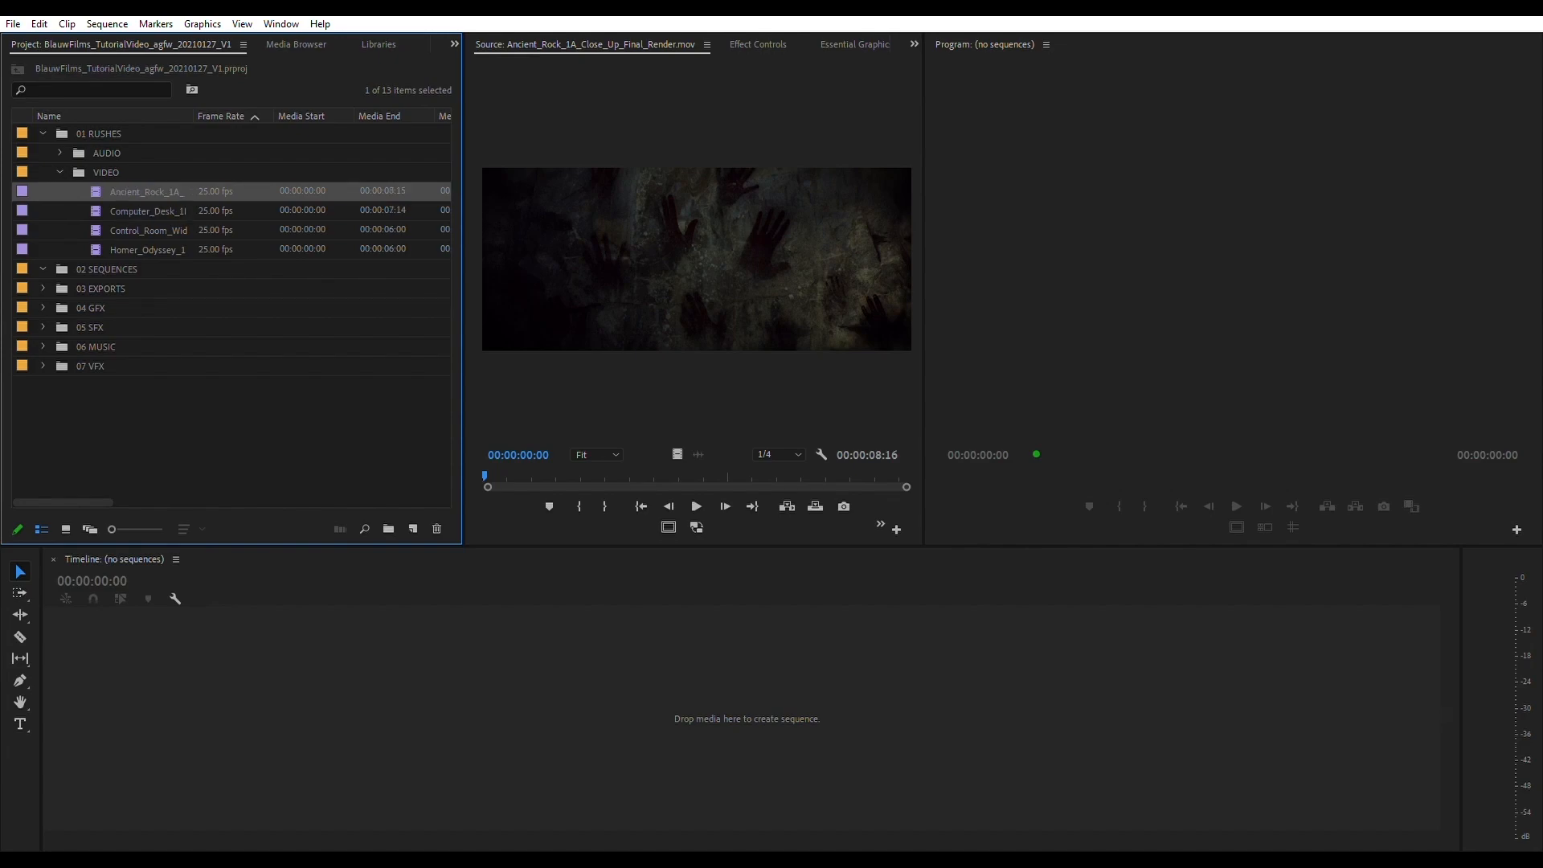
pyautogui.moveTo(147, 192); pyautogui.dragTo(747, 719)
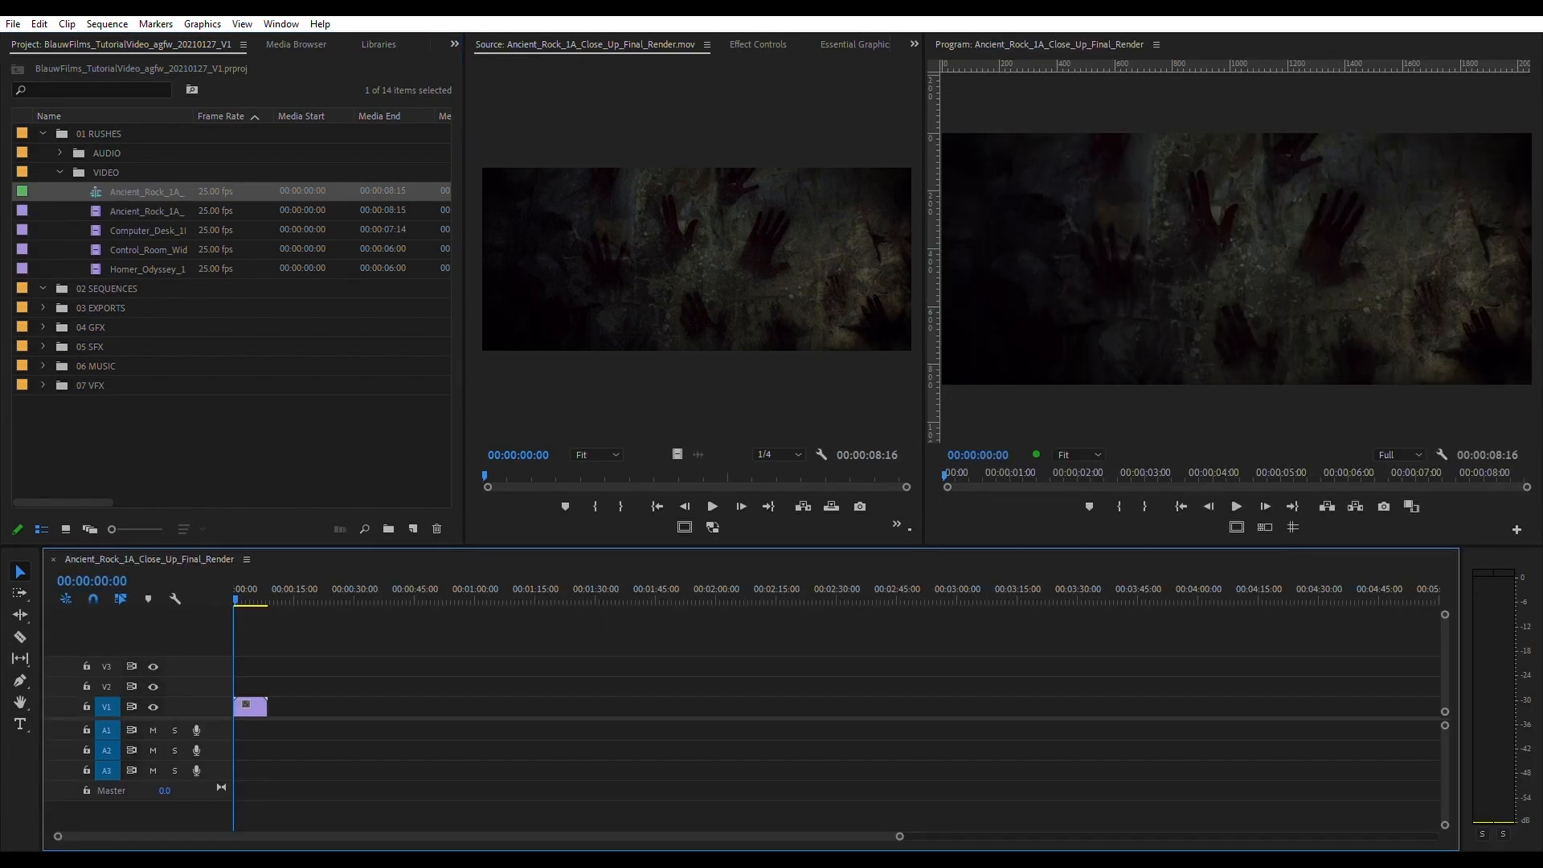
# - Move the new Ancient_Rock_1A sequence into the 02 SEQUENCES bin and collapse the VIDEO bin
pyautogui.click(107, 289)
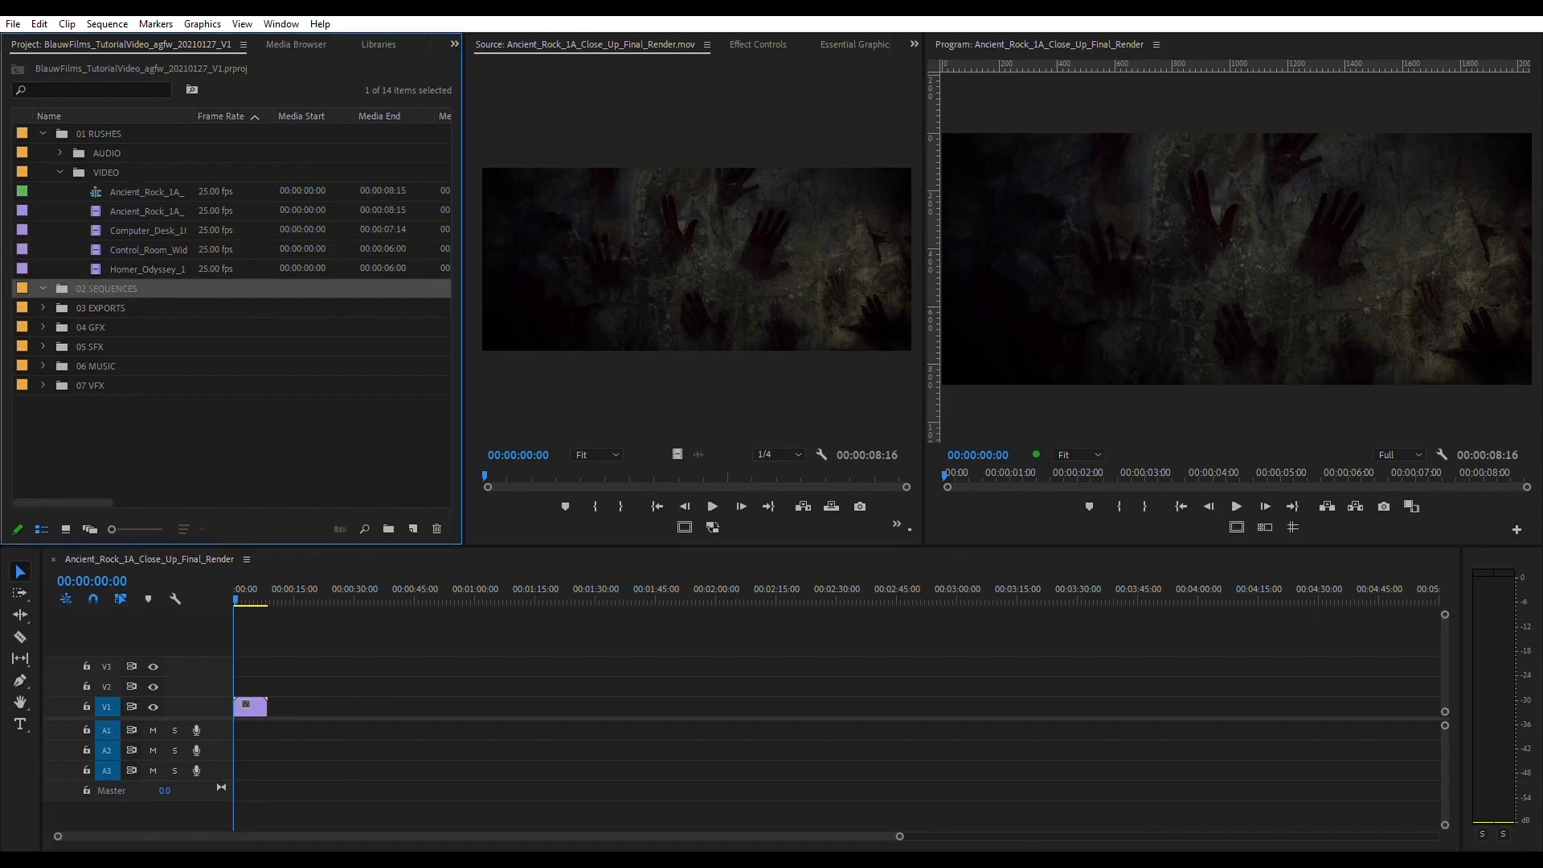
pyautogui.click(147, 192)
pyautogui.moveTo(147, 192); pyautogui.dragTo(107, 288)
pyautogui.click(59, 172)
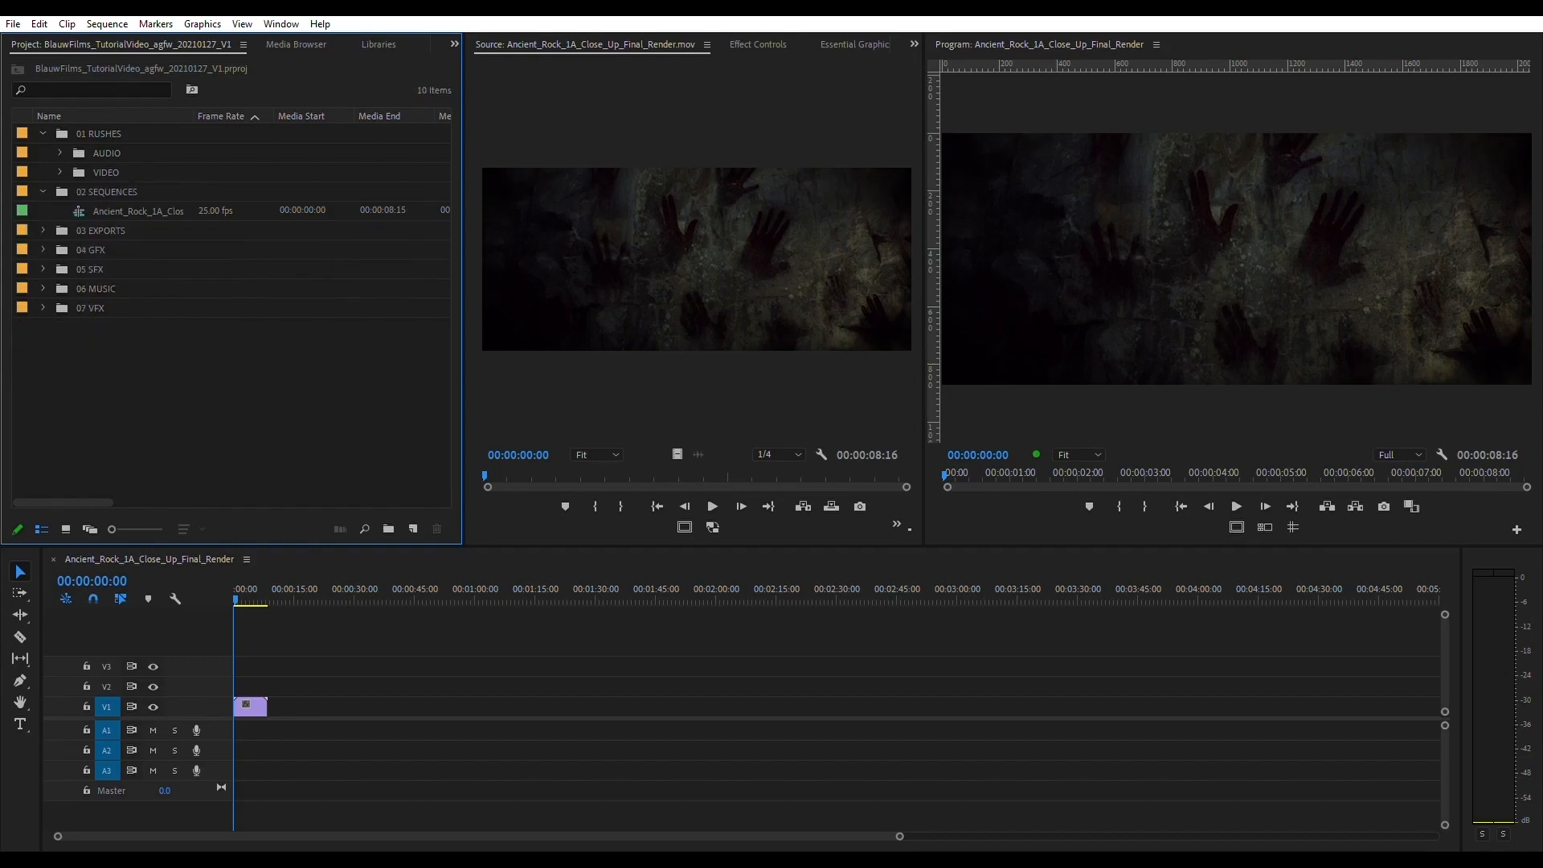
pyautogui.click(138, 210)
pyautogui.click(239, 592)
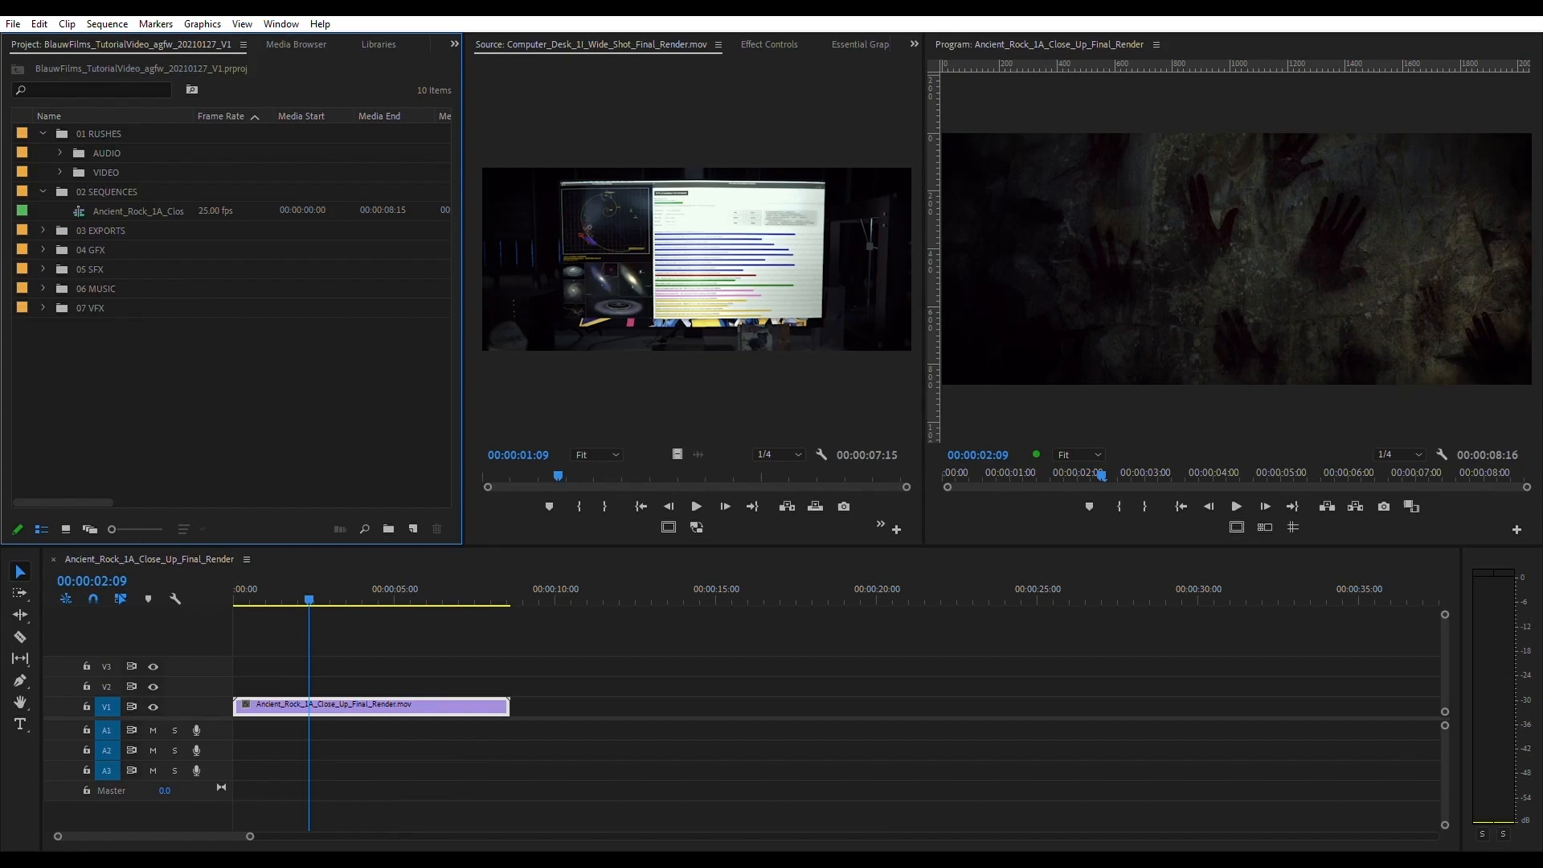
# - Widen the project's Name column and rename the sequence in 02 SEQUENCES as BlauwFilms_TutorialVideo_Roughcut
pyautogui.moveTo(193, 116); pyautogui.dragTo(284, 116)
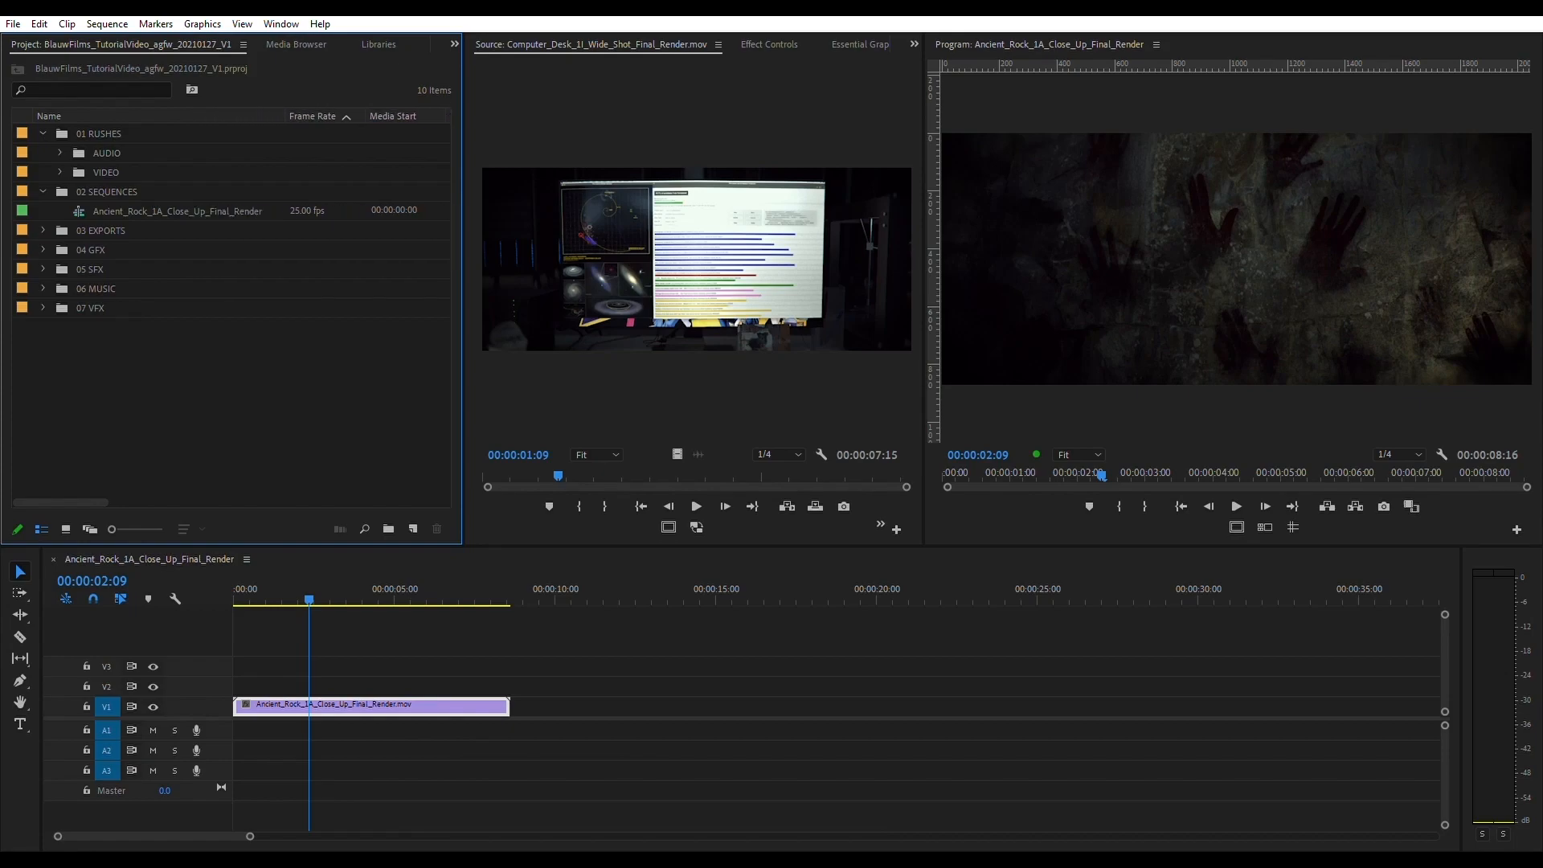
pyautogui.click(176, 211)
pyautogui.click(177, 211)
pyautogui.press('BackSpace')
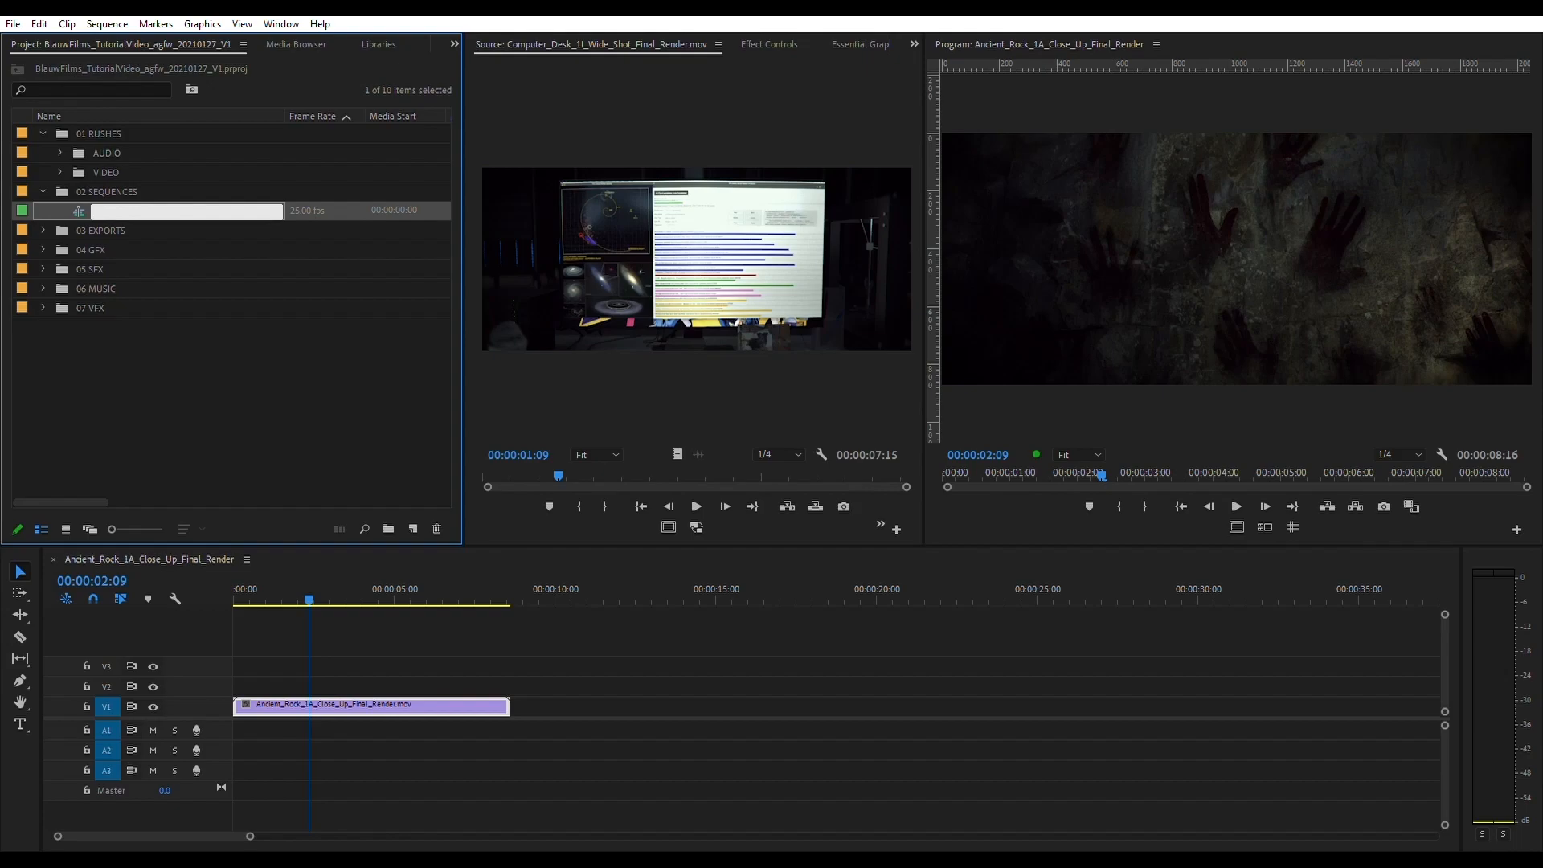
pyautogui.write('BlauwFilms_TutorialVideo_Roughcut')
pyautogui.press('Return')
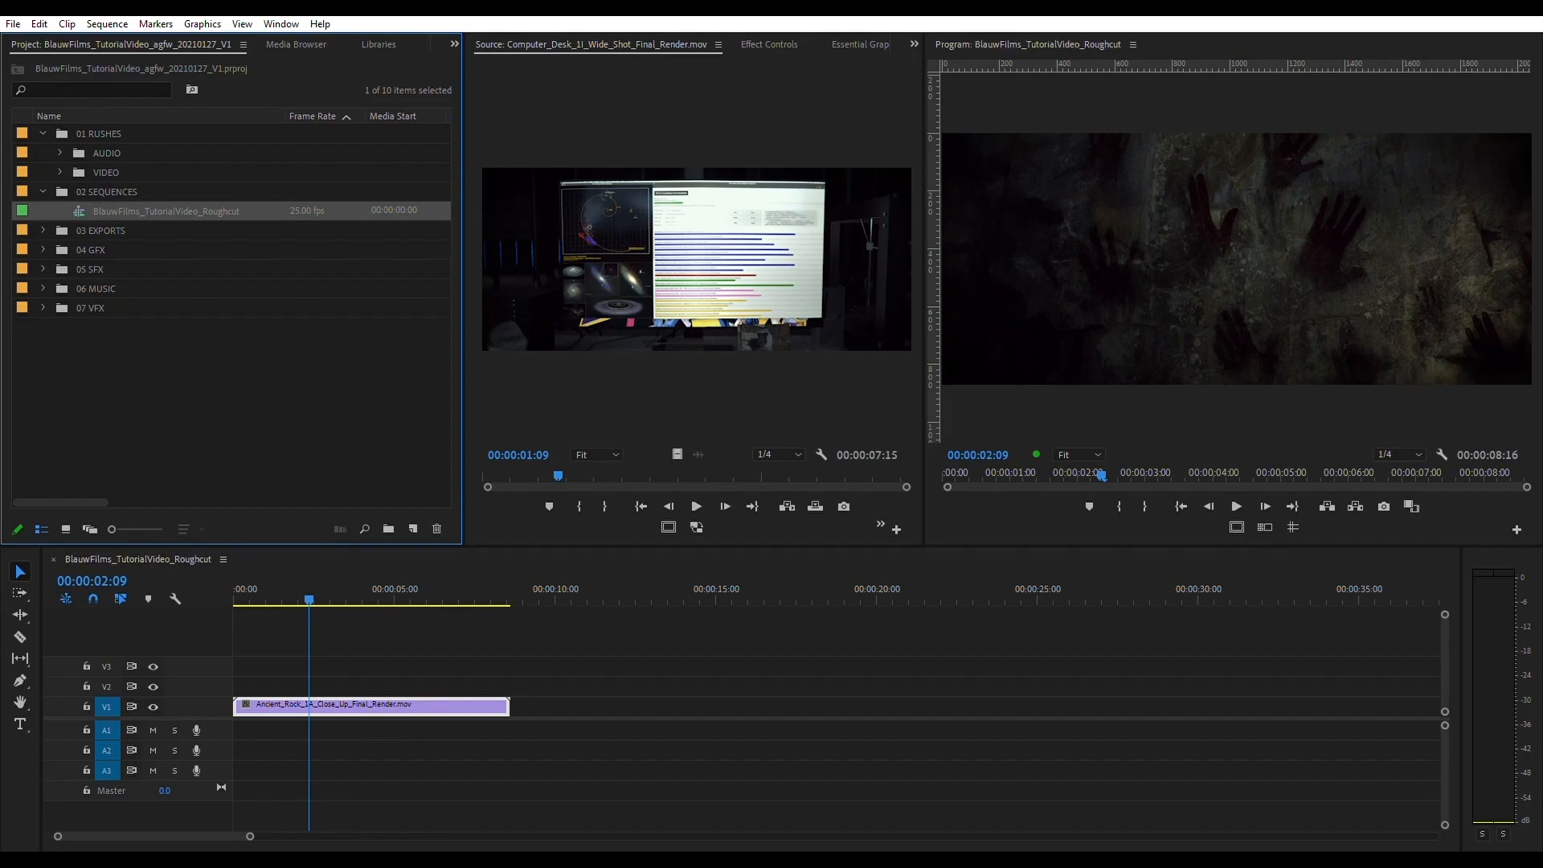
pyautogui.click(231, 402)
pyautogui.moveTo(308, 598)
pyautogui.mouseDown()
pyautogui.moveTo(251, 598)
pyautogui.moveTo(332, 598)
pyautogui.mouseUp()
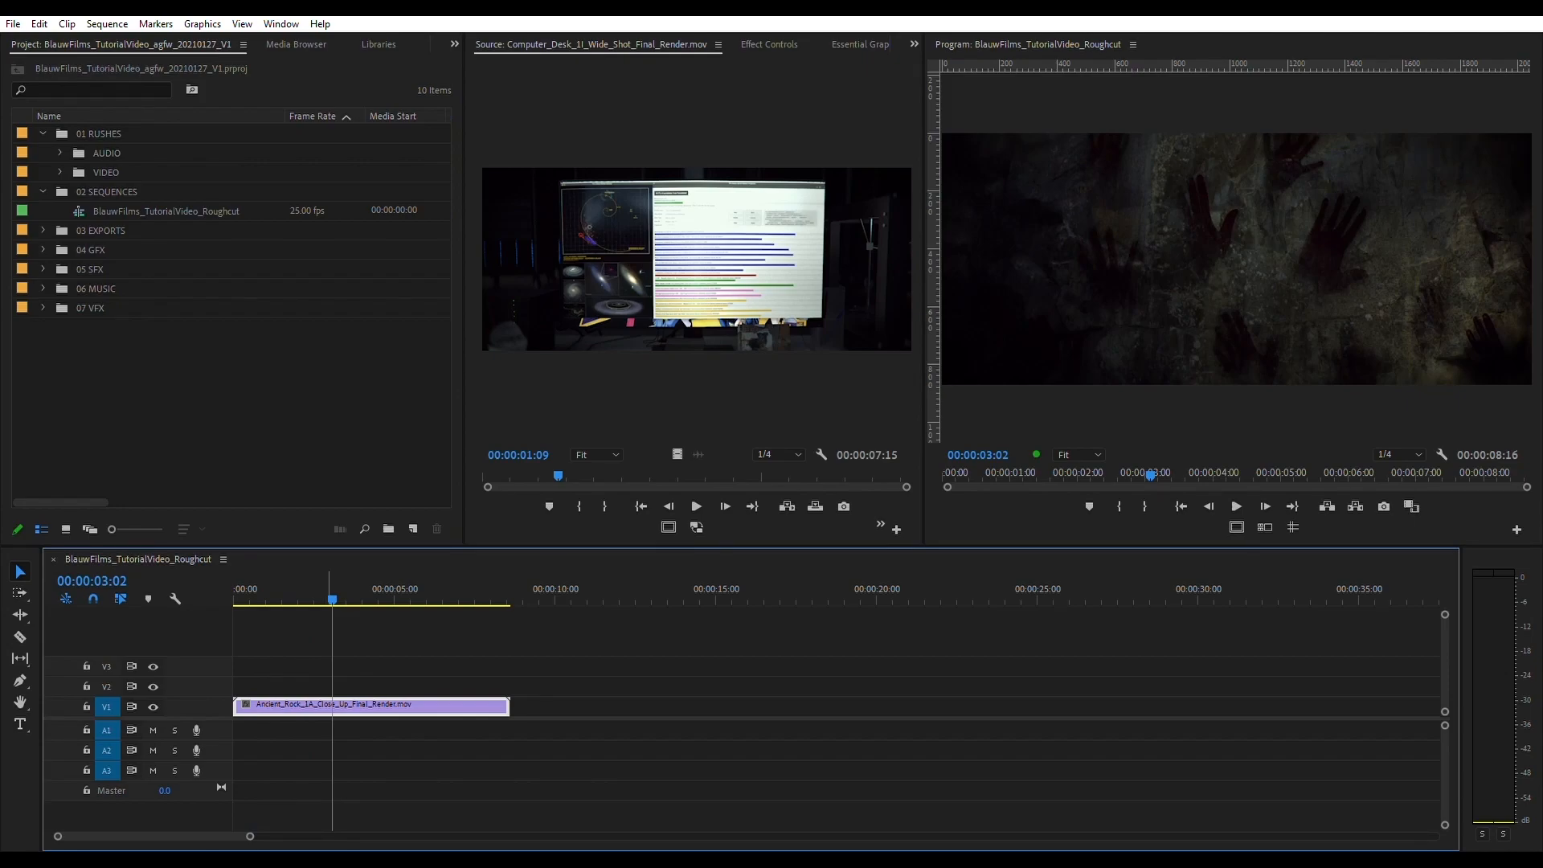
pyautogui.click(285, 598)
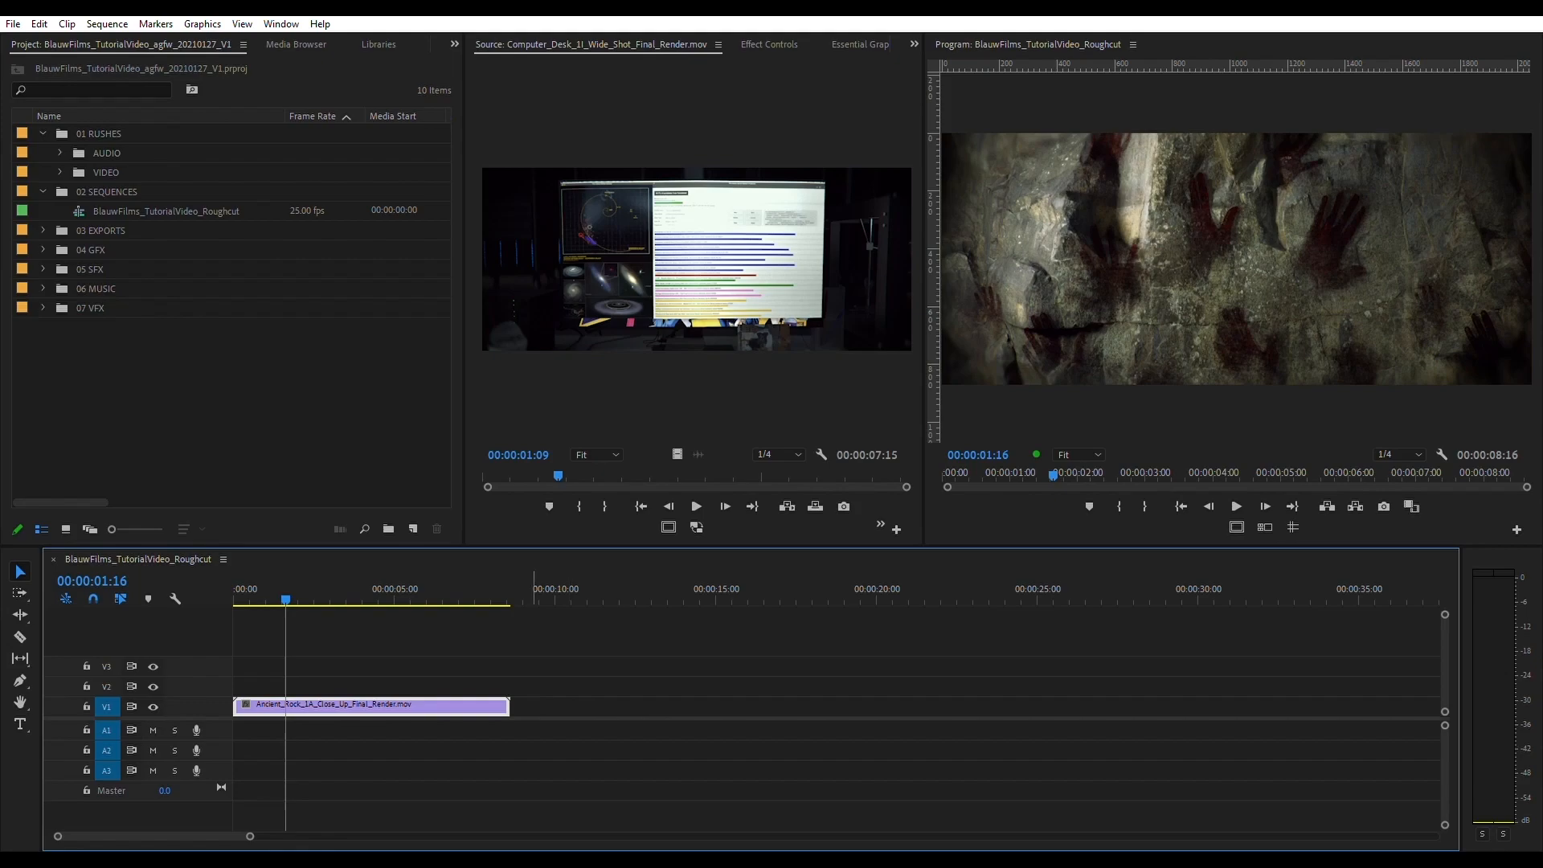
pyautogui.click(96, 288)
pyautogui.click(107, 192)
pyautogui.click(166, 212)
pyautogui.click(201, 386)
pyautogui.click(107, 192)
pyautogui.click(166, 211)
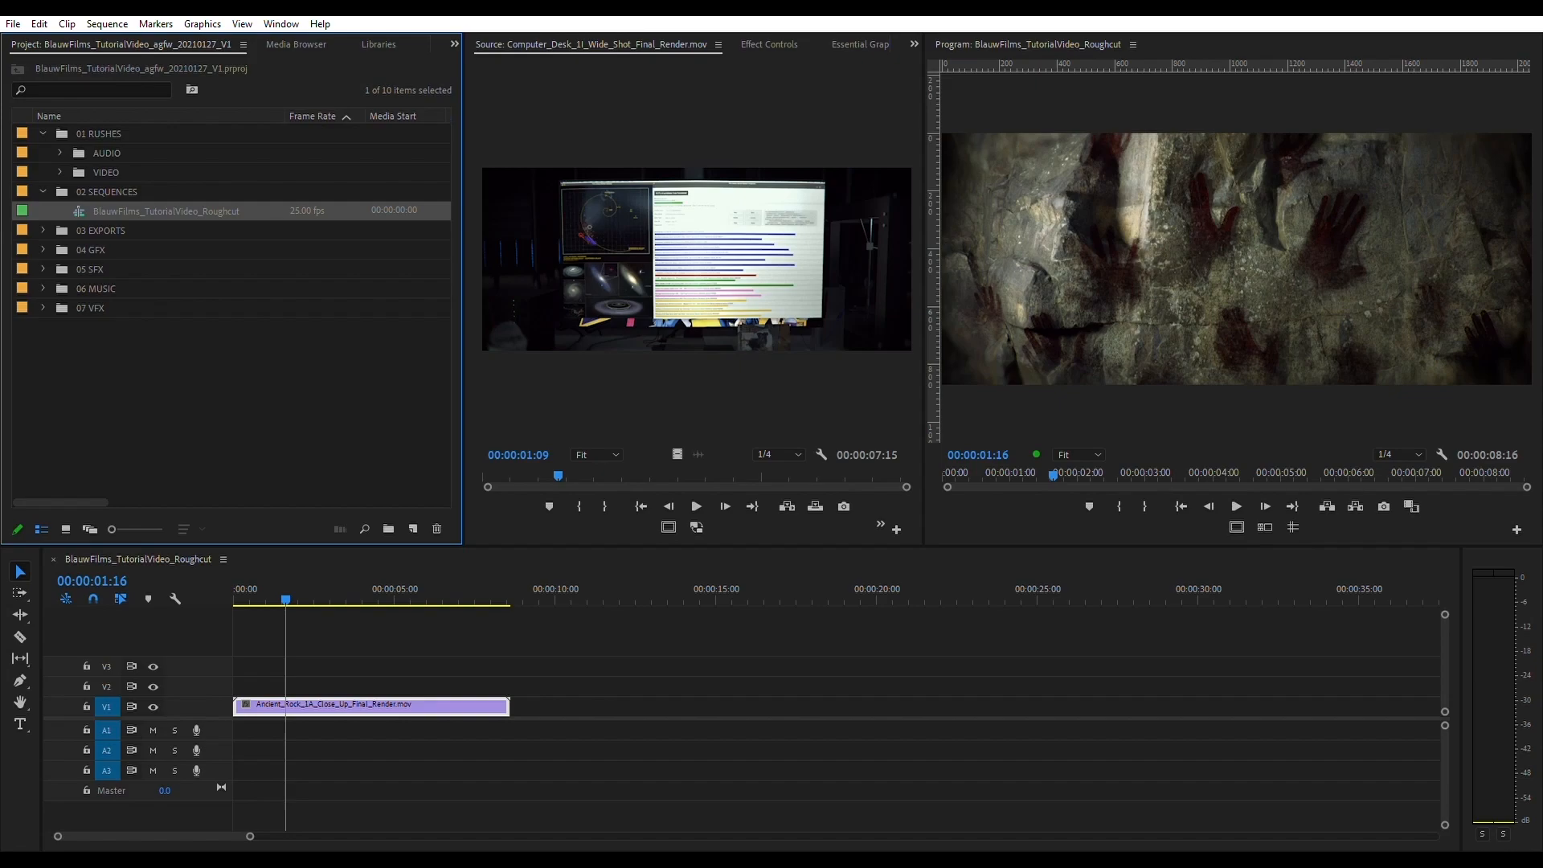
pyautogui.click(201, 385)
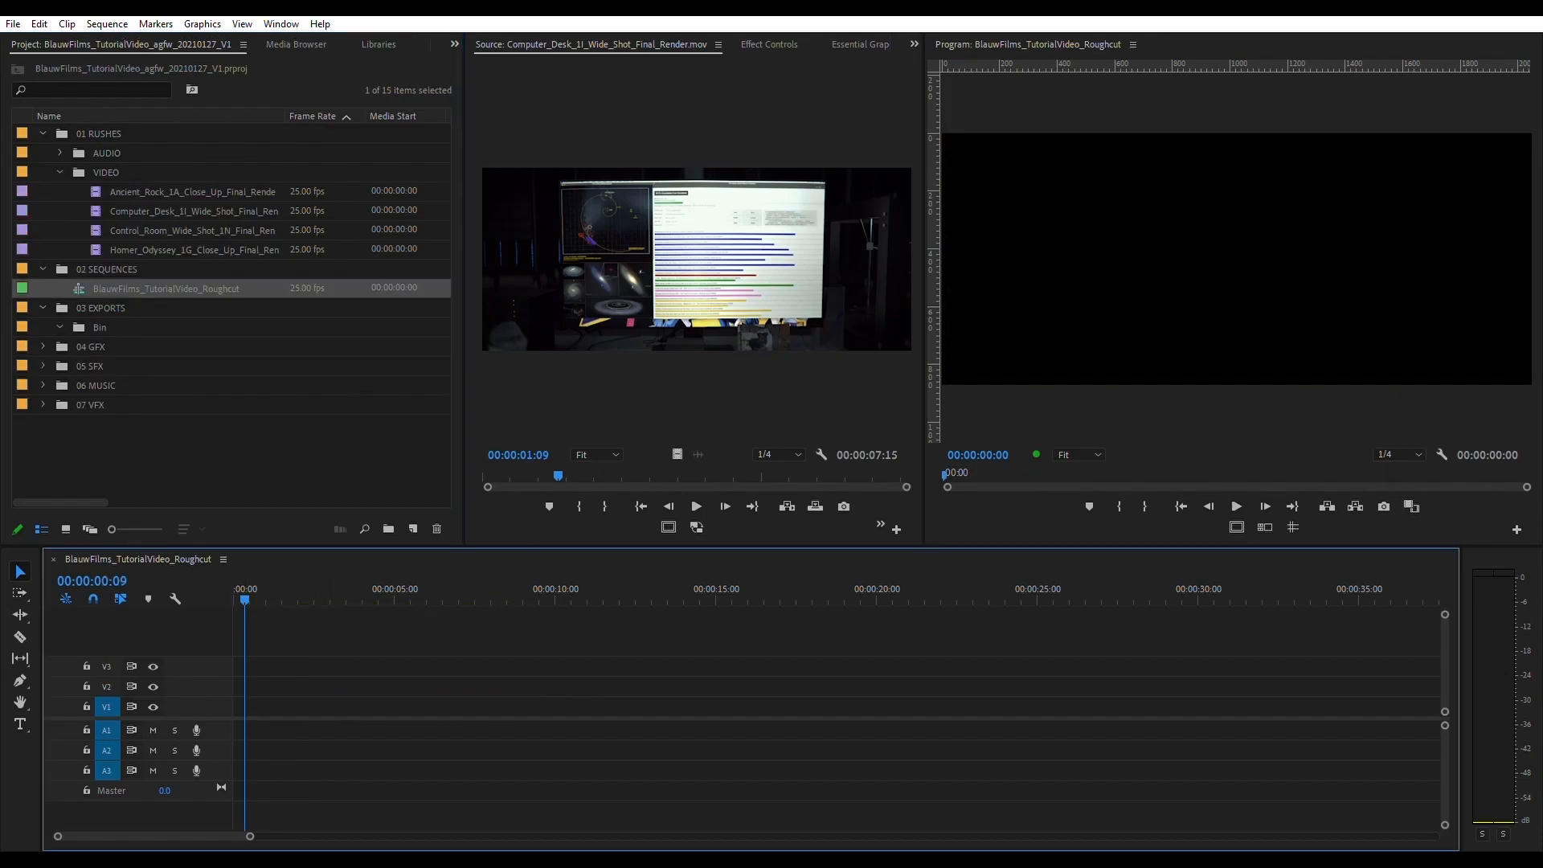
pyautogui.moveTo(245, 599); pyautogui.dragTo(631, 598)
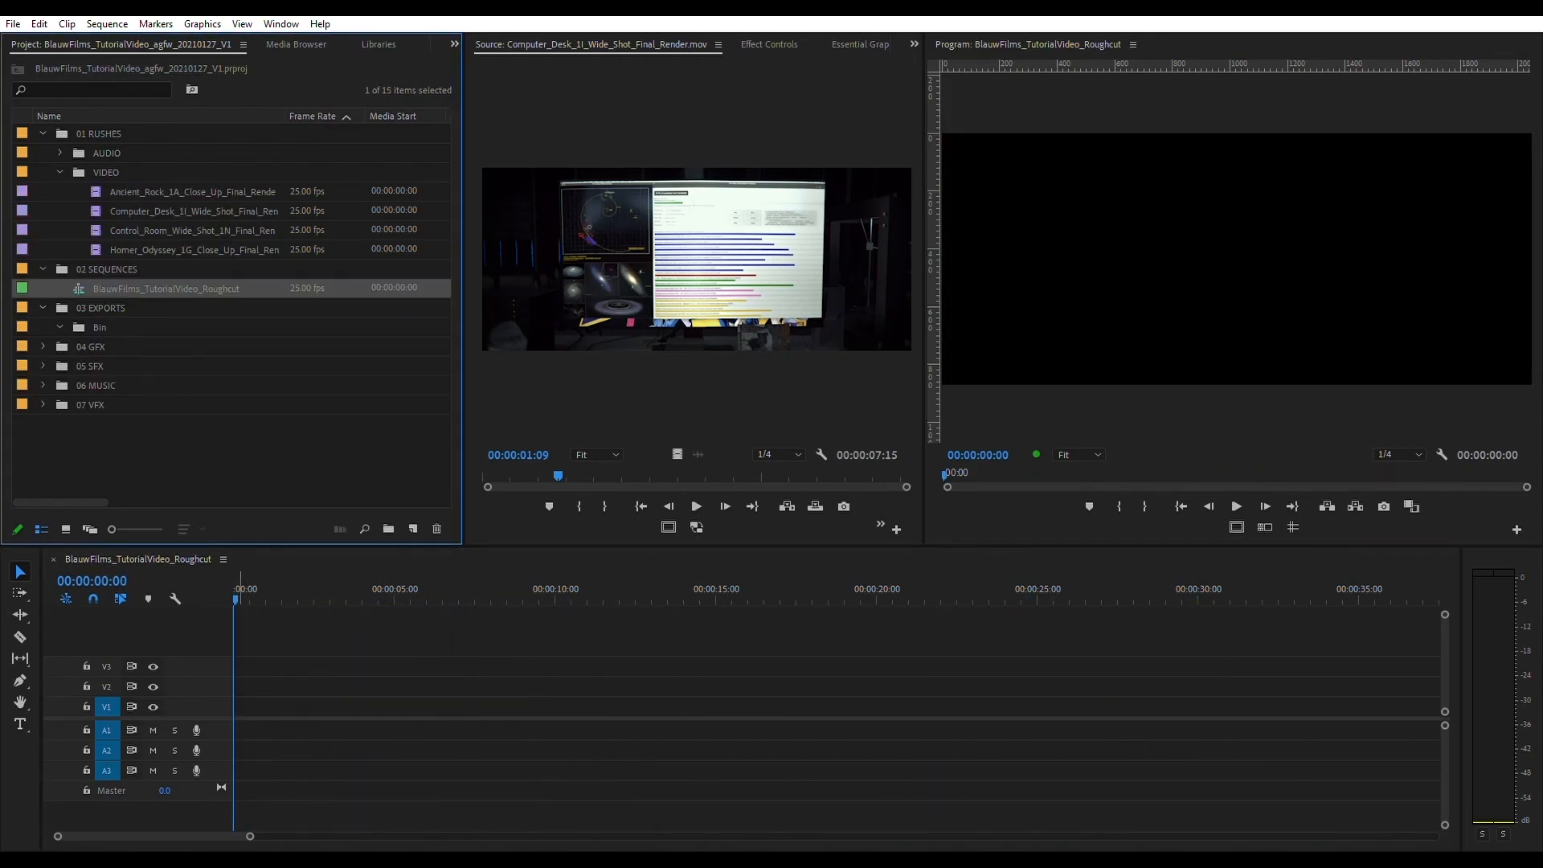
pyautogui.moveTo(238, 599); pyautogui.dragTo(677, 599)
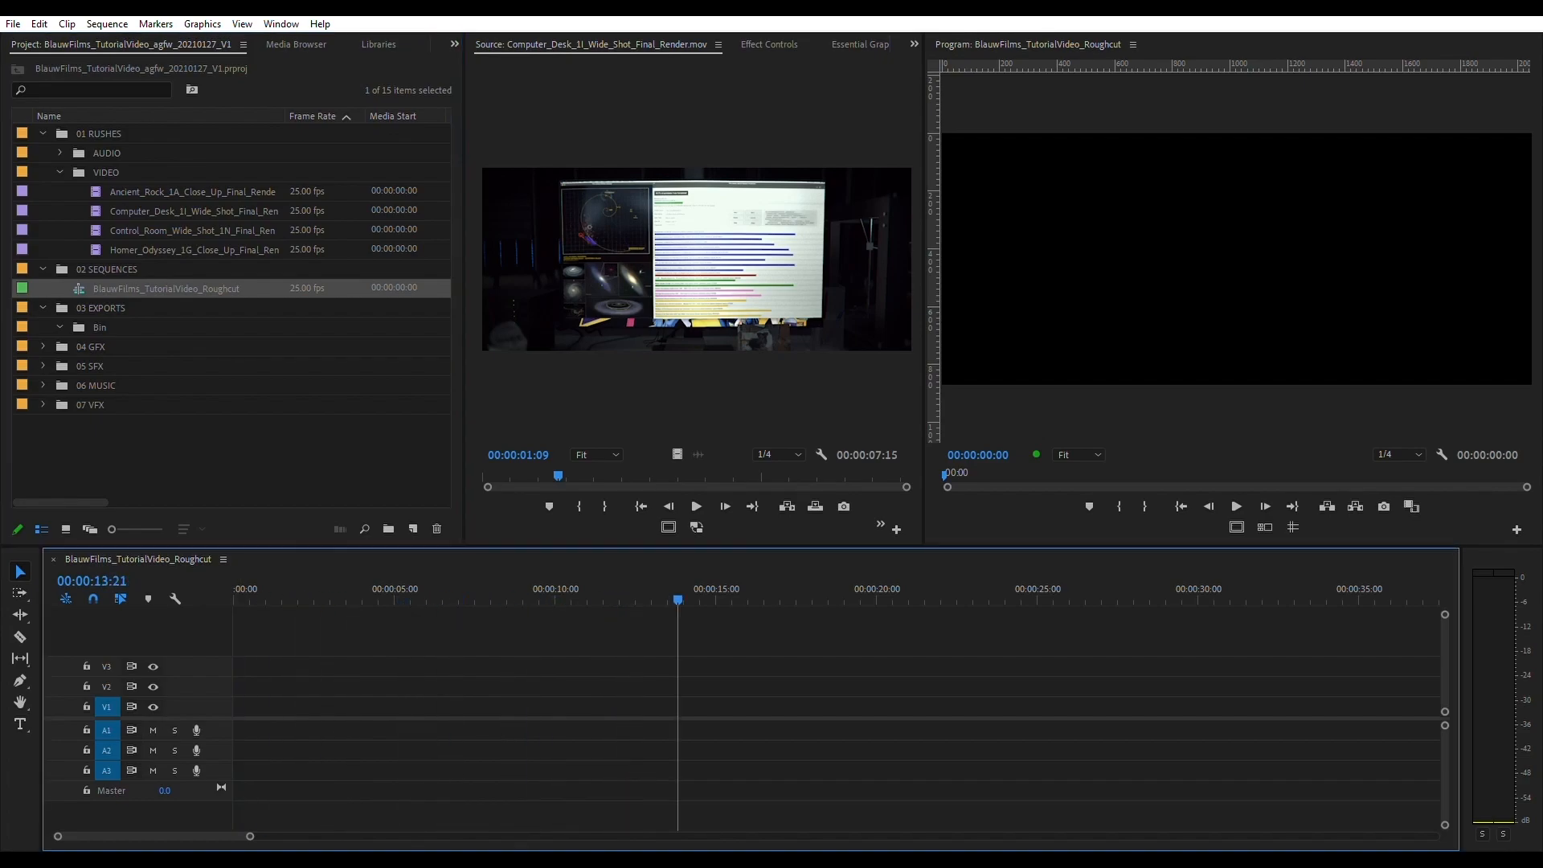
pyautogui.moveTo(477, 598); pyautogui.dragTo(234, 599)
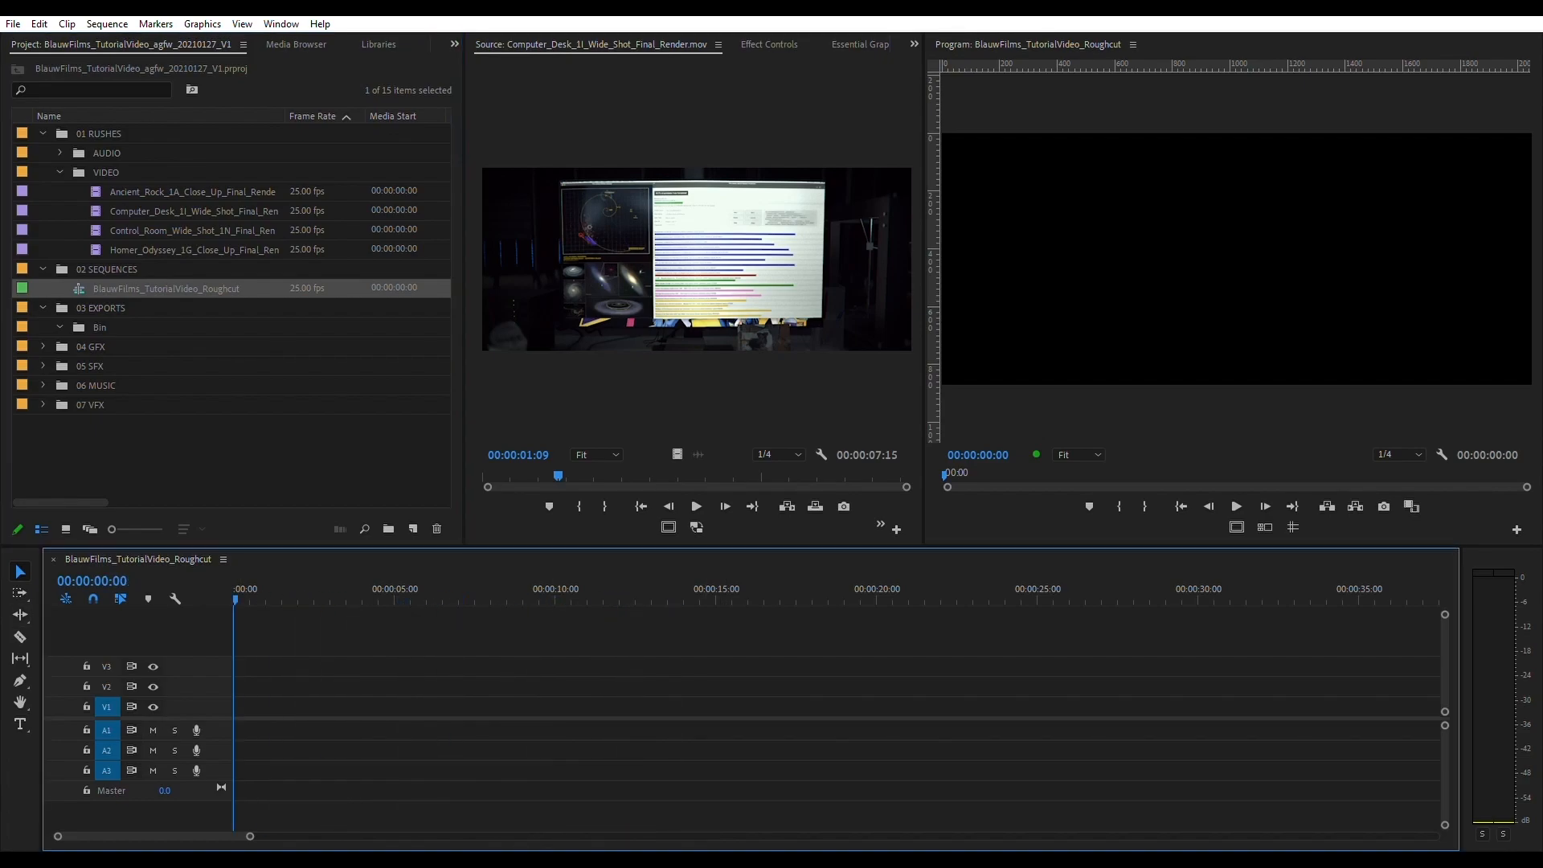
# - Open the Ancient_Rock_1A clip in the source monitor and scrub it to 00:00:04:04
pyautogui.click(106, 173)
pyautogui.click(192, 192)
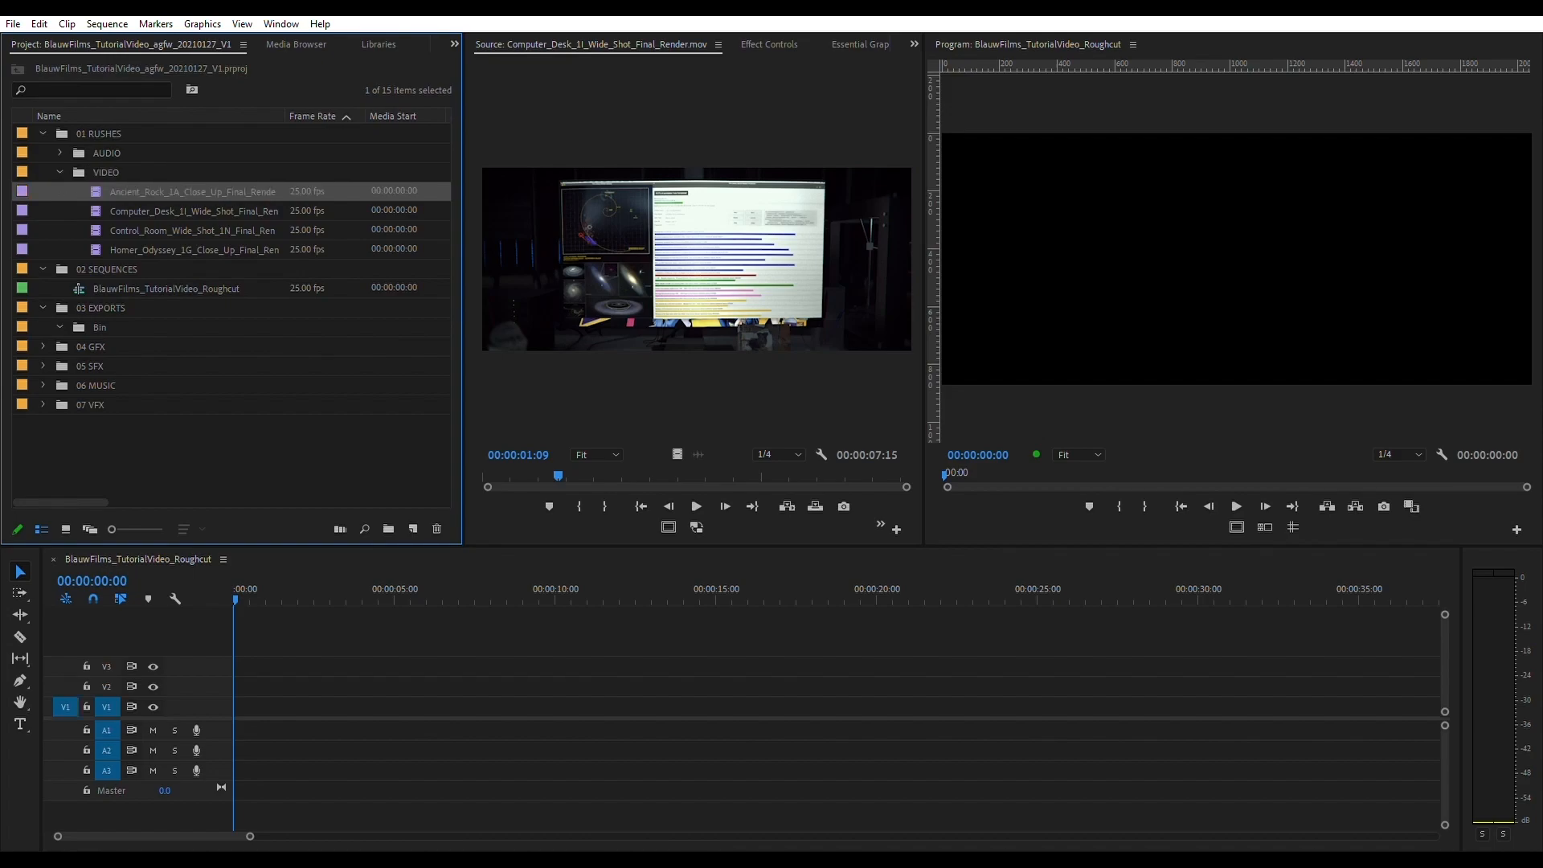
pyautogui.doubleClick(192, 192)
pyautogui.moveTo(486, 476); pyautogui.dragTo(686, 476)
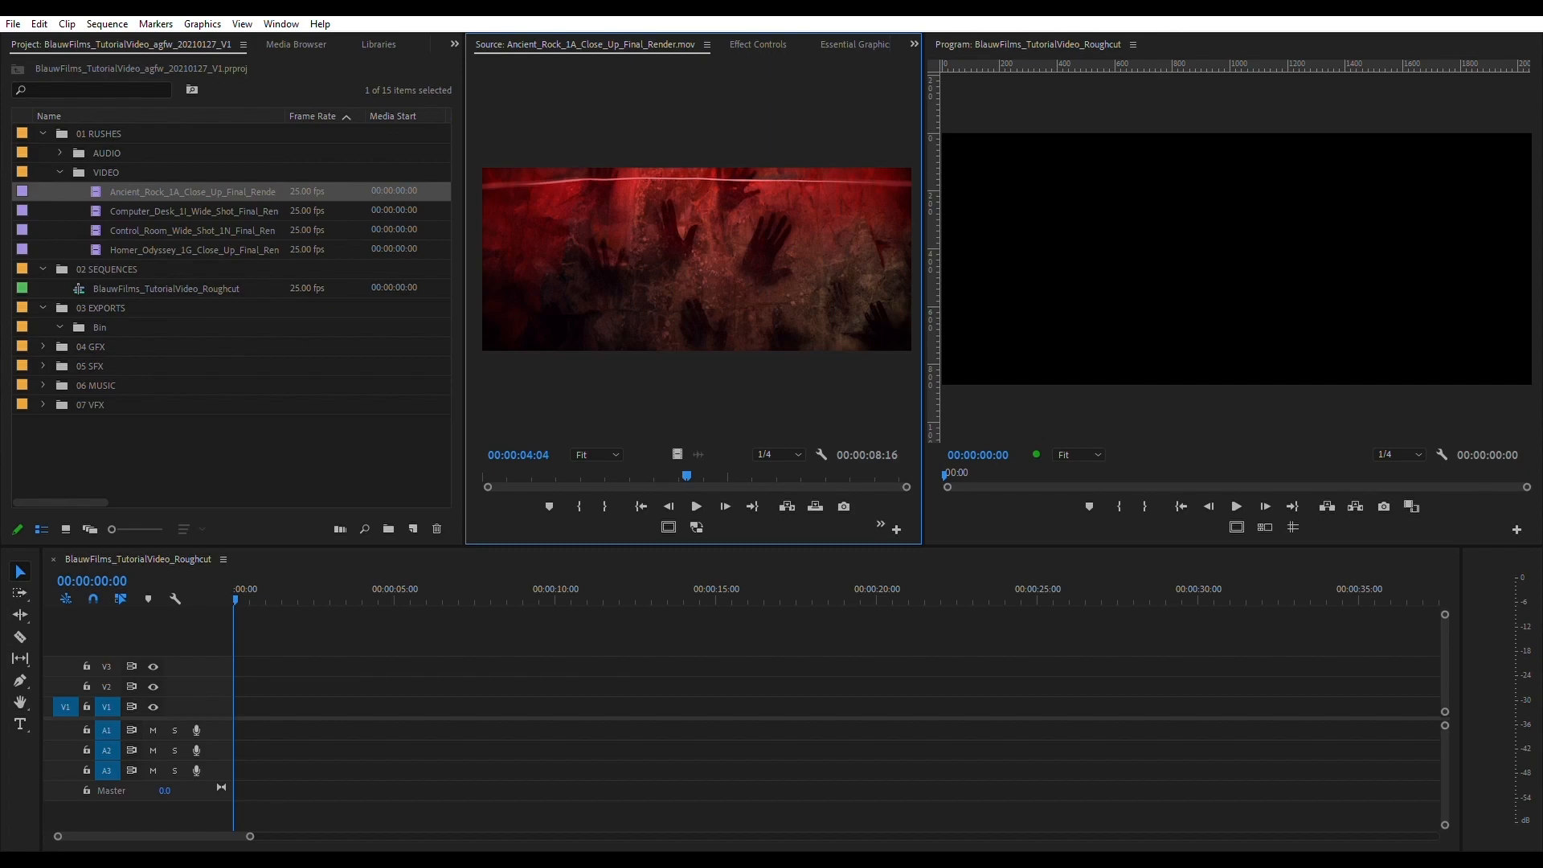
pyautogui.click(59, 172)
pyautogui.click(59, 172)
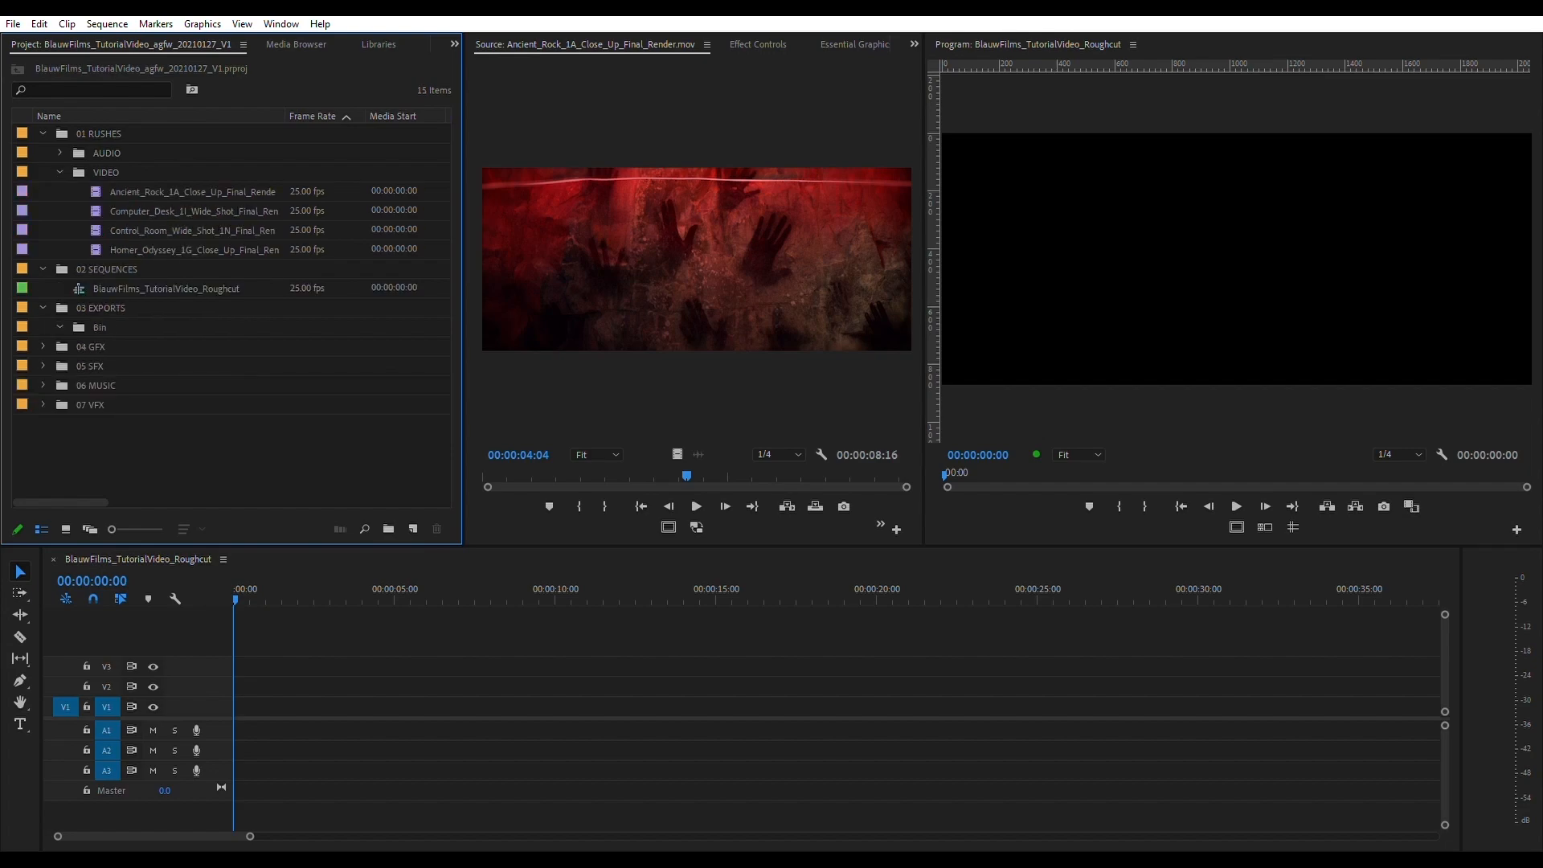
# - Duplicate the BlauwFilms_TutorialVideo_Roughcut sequence in the 02 SEQUENCES bin
pyautogui.click(106, 269)
pyautogui.click(165, 289)
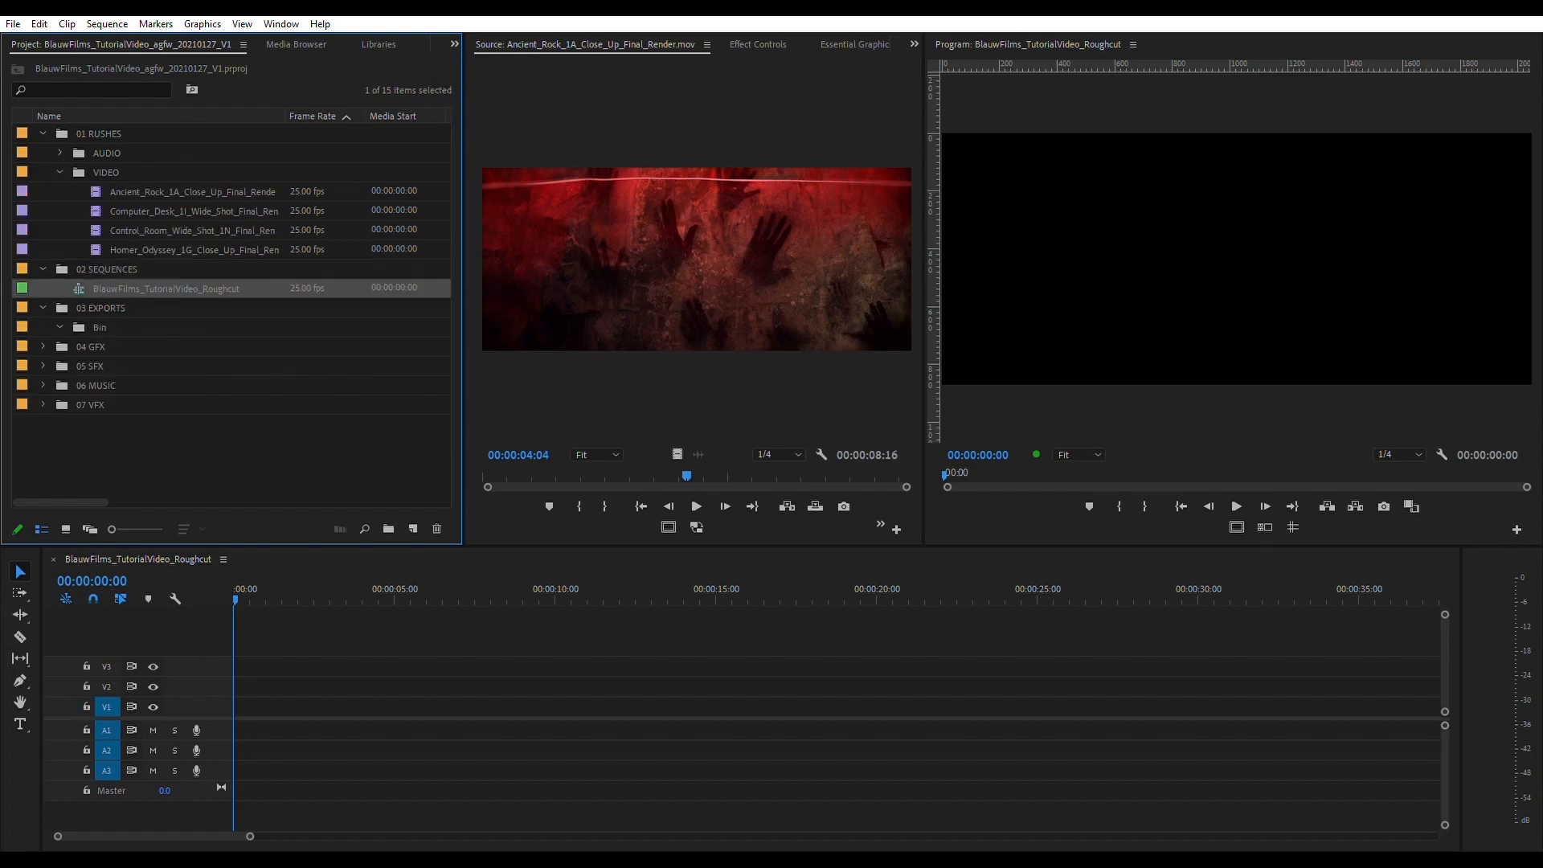
pyautogui.hotkey('ctrl', 'shift', '/')
pyautogui.press('Return')
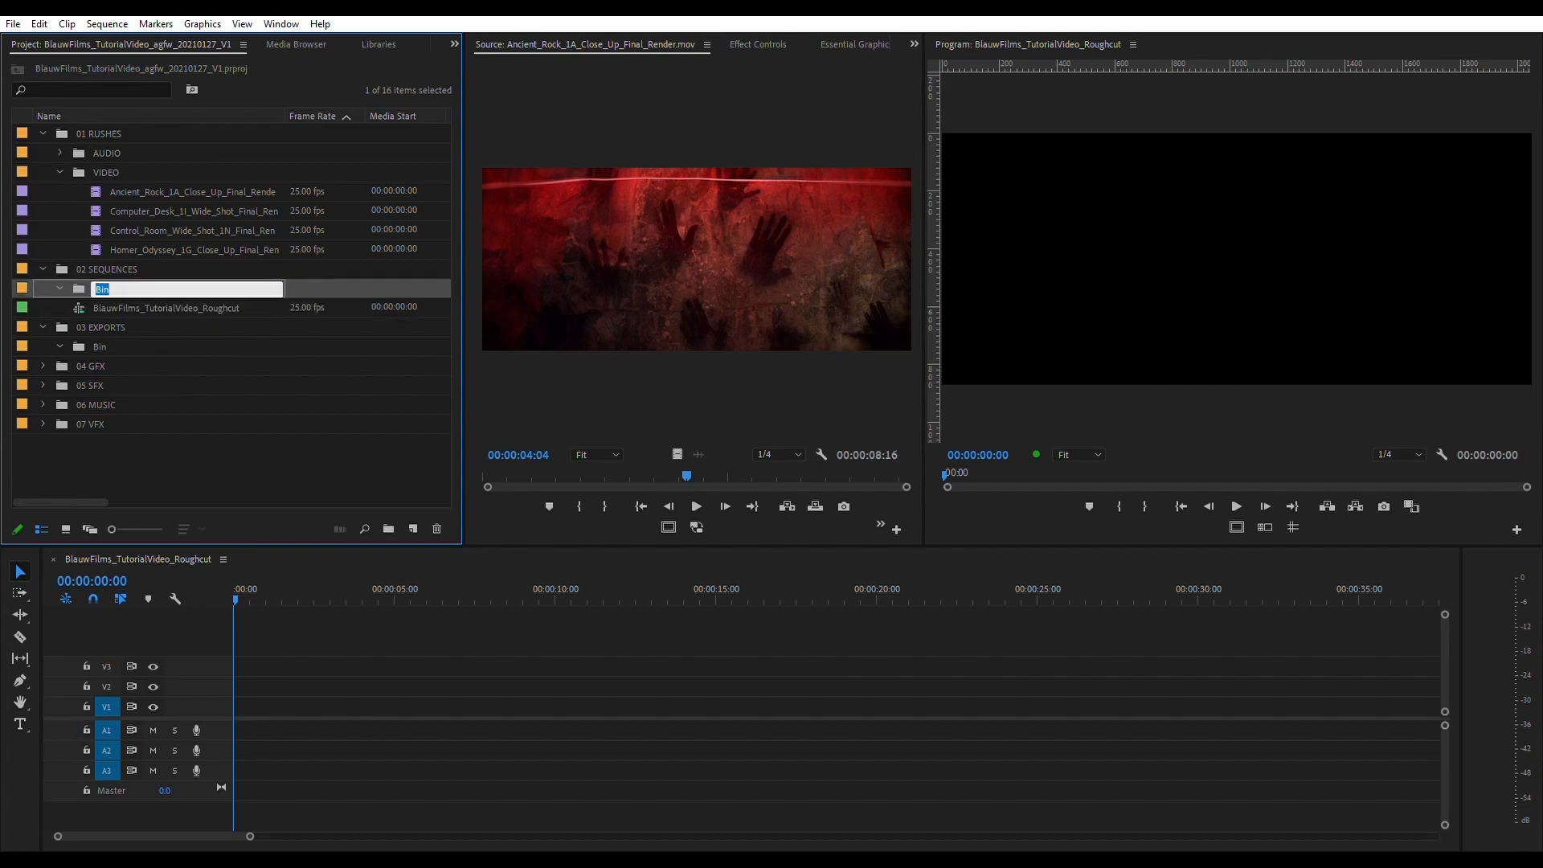
# - Create a bin named SELECTS inside 02 SEQUENCES and move the duplicated roughcut sequence into it
pyautogui.press('BackSpace')
pyautogui.write('SELECTS')
pyautogui.press('Return')
pyautogui.click(79, 308)
pyautogui.moveTo(79, 308); pyautogui.dragTo(79, 289)
# - Rename the duplicated sequence in the SELECTS bin as Selects_hands
pyautogui.click(161, 309)
pyautogui.click(160, 309)
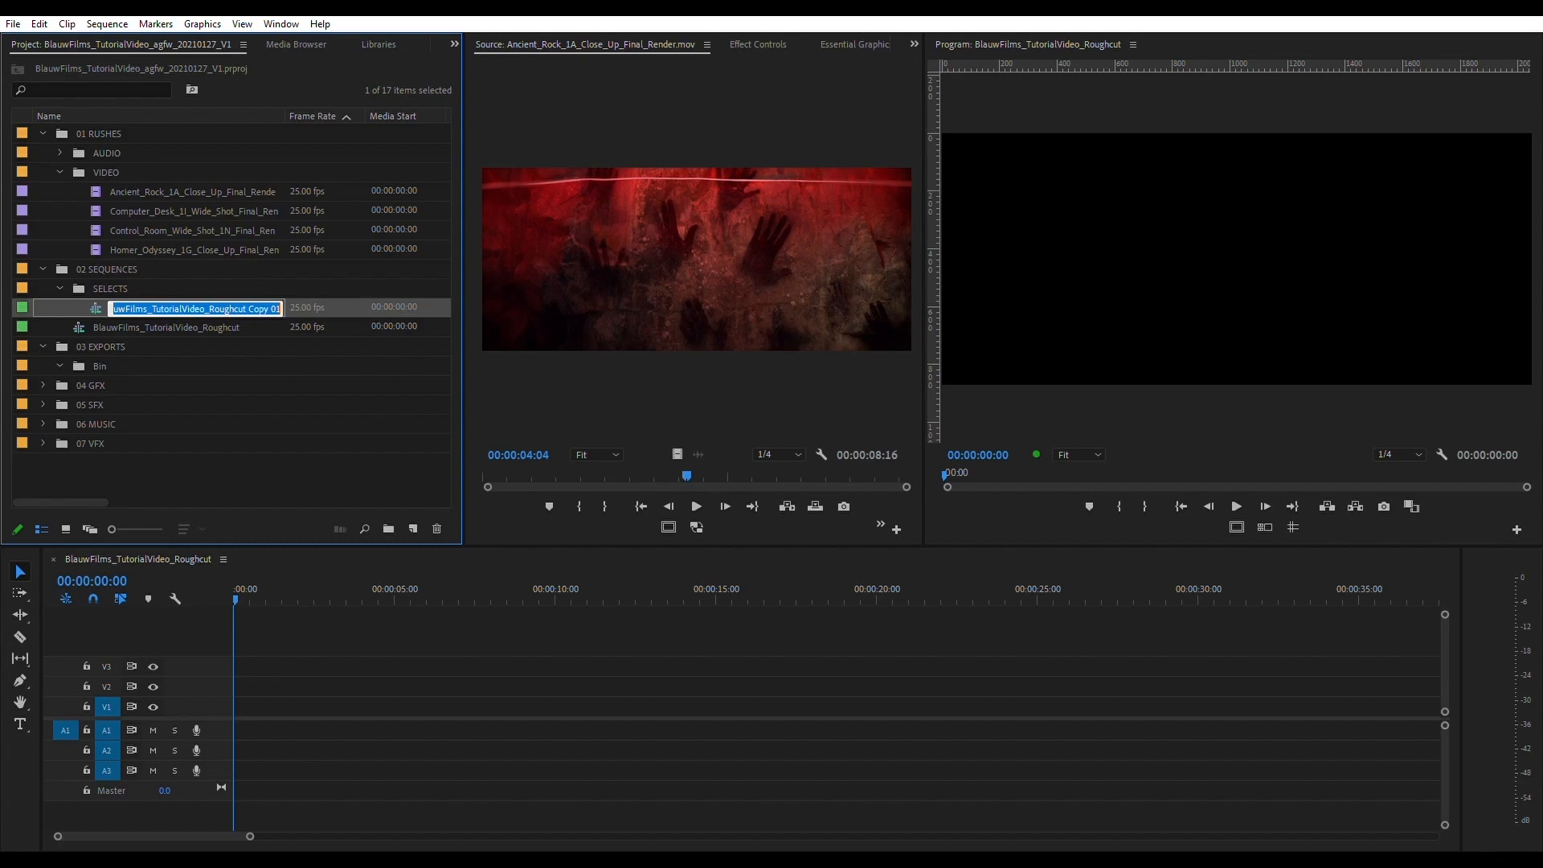
pyautogui.press('BackSpace')
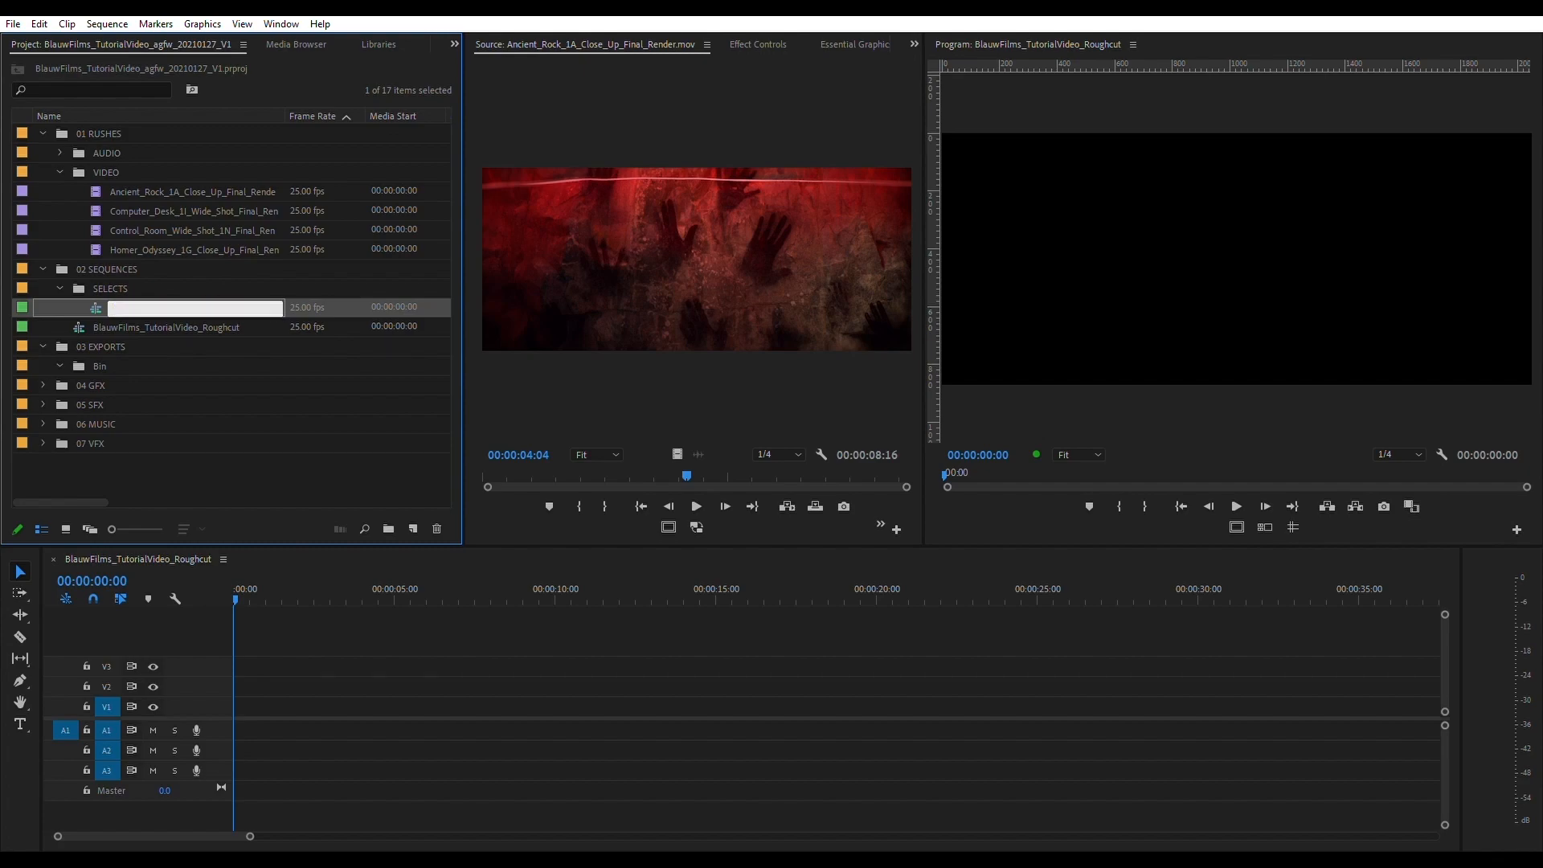
pyautogui.write('sELECTS')
pyautogui.write('_hands')
pyautogui.press('Return')
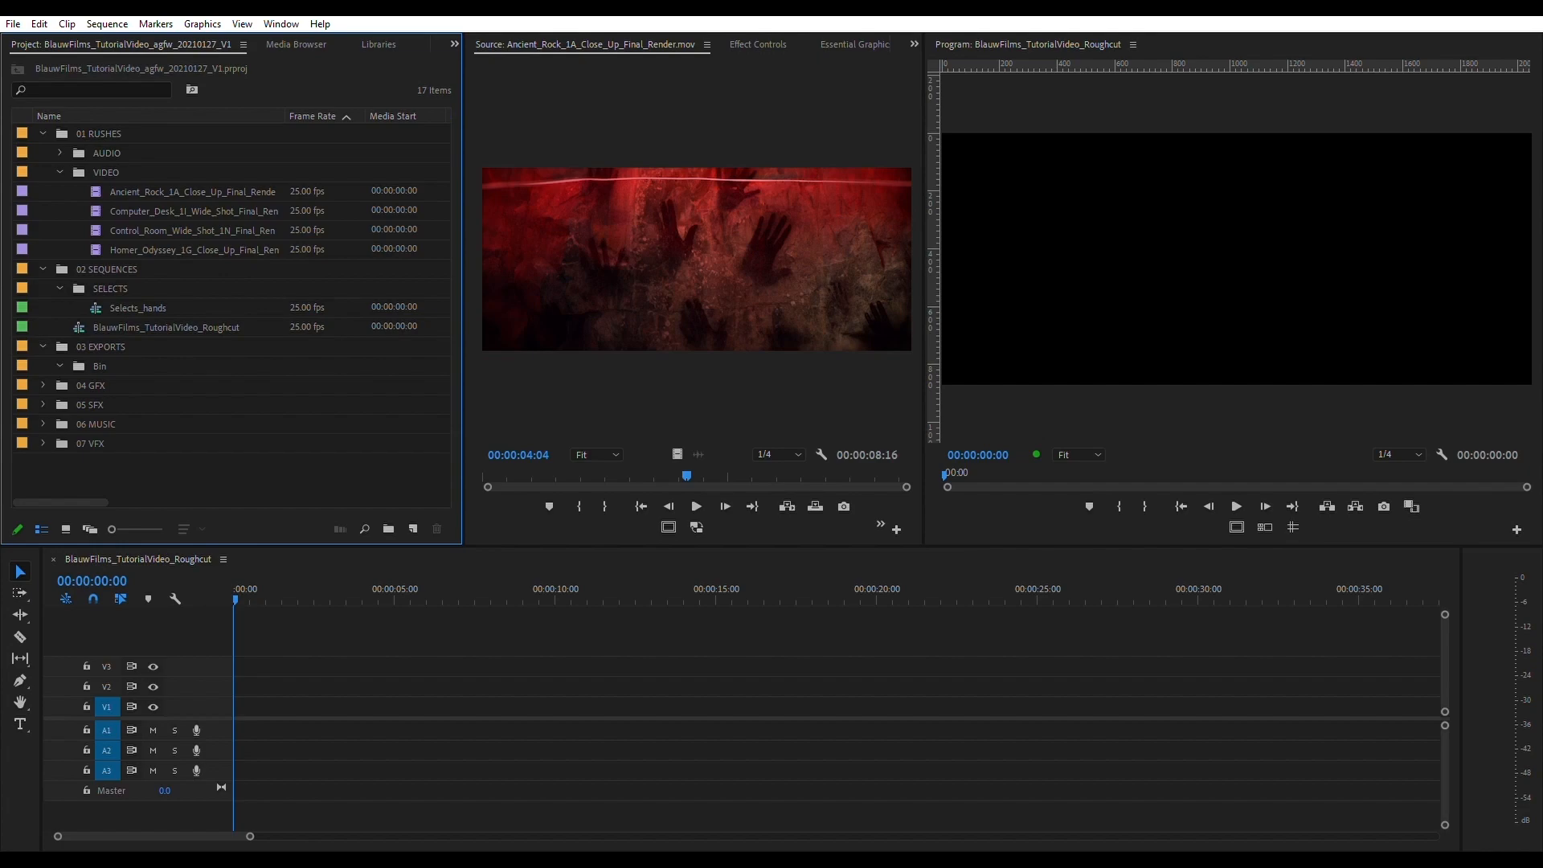
# - Open the Selects_hands sequence in the timeline and place its playhead at 00:00:00:08
pyautogui.click(192, 192)
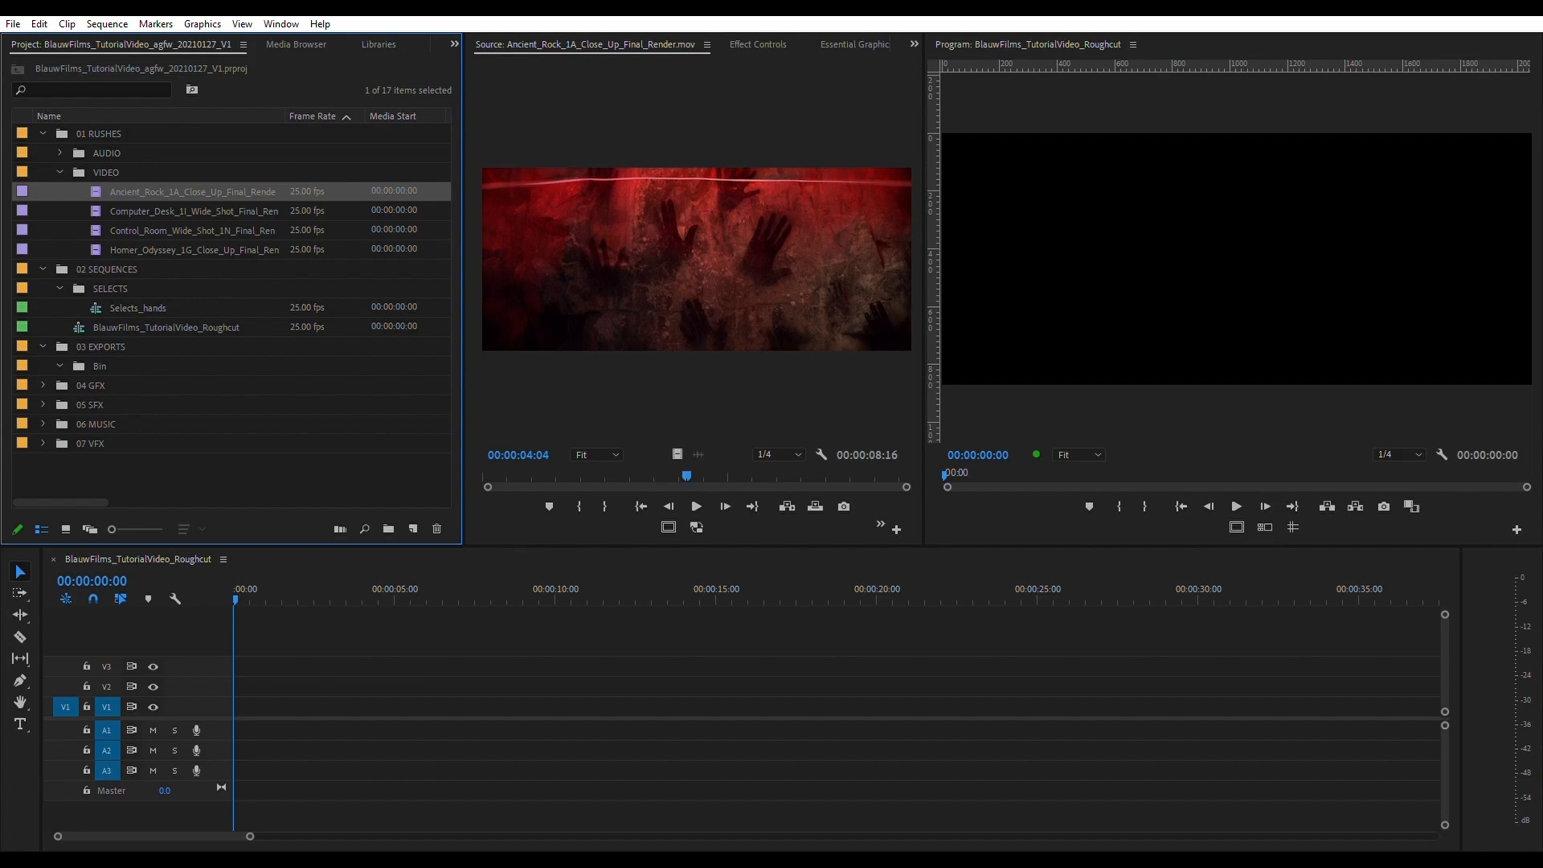
pyautogui.click(138, 309)
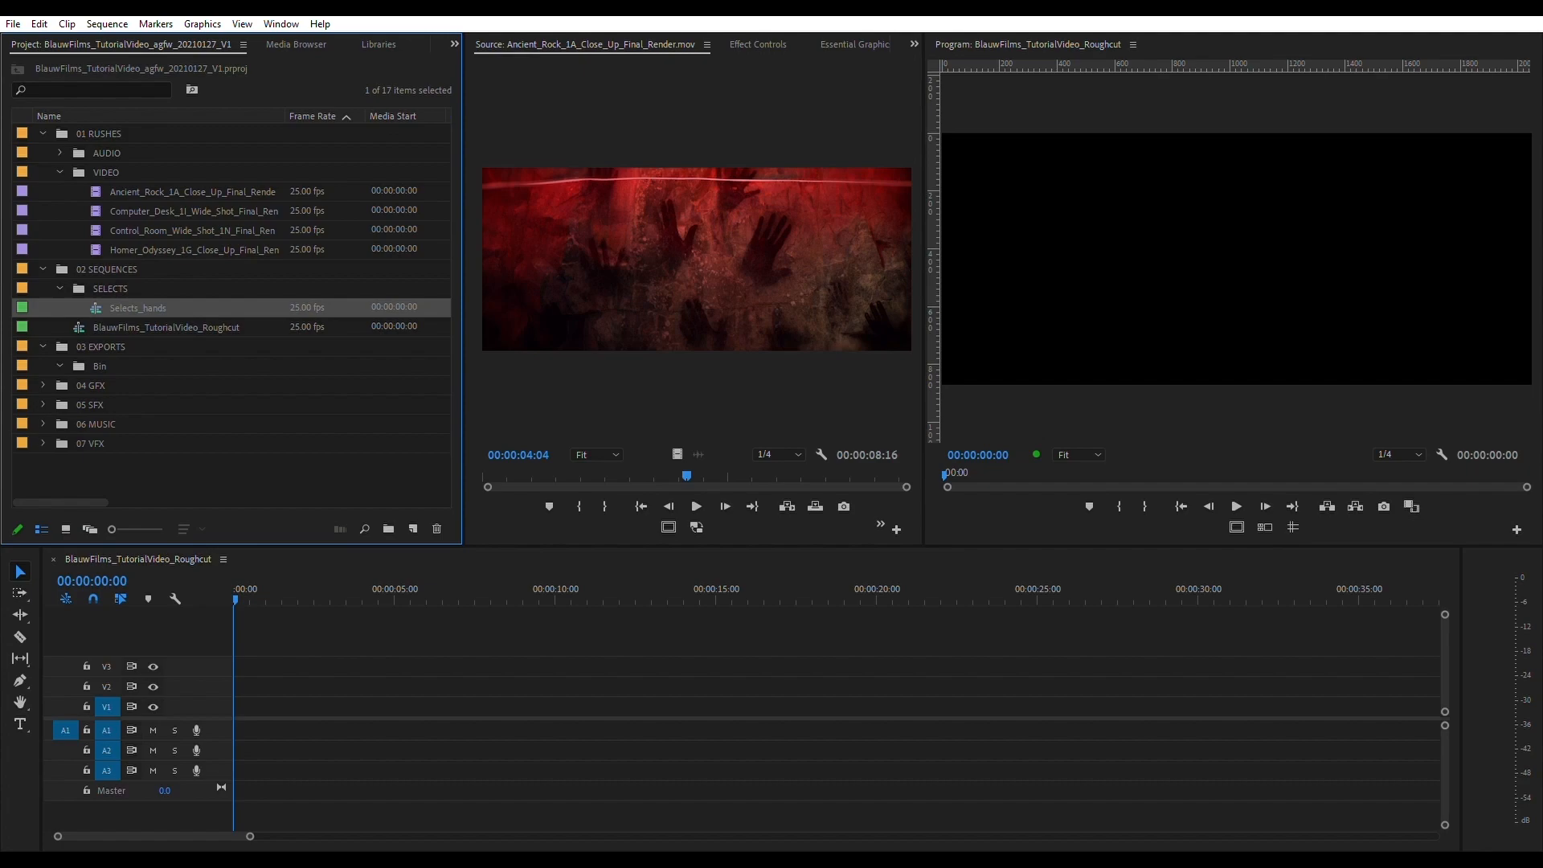
pyautogui.click(160, 192)
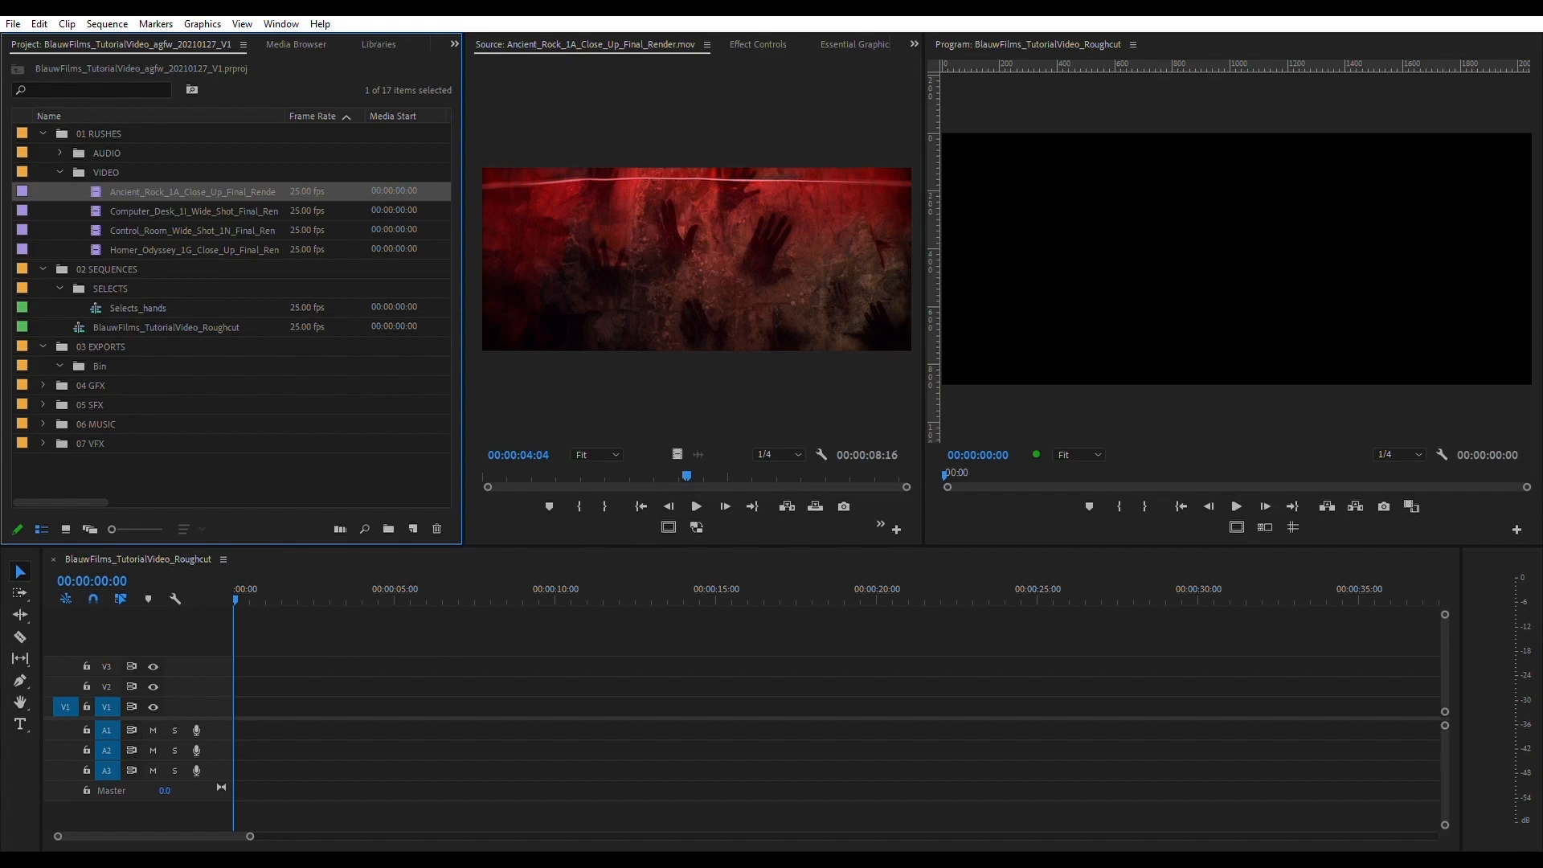
pyautogui.doubleClick(137, 309)
pyautogui.click(274, 591)
pyautogui.moveTo(274, 596); pyautogui.dragTo(243, 596)
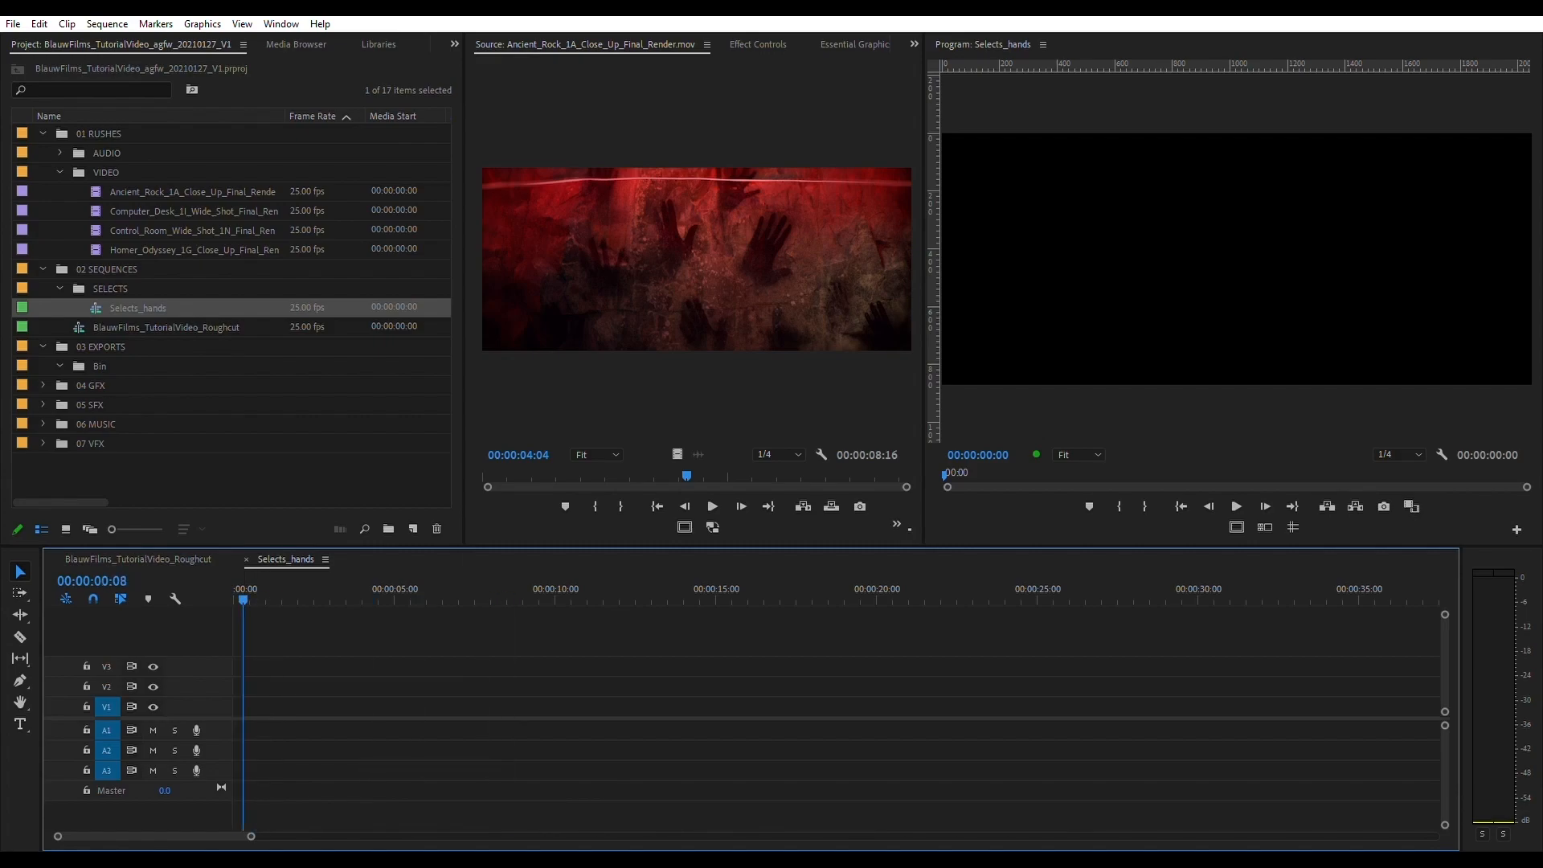
# - Duplicate the roughcut sequence as BlauwFilms_TutorialVideo_Roughcut2 in 02 SEQUENCES, leaving the original roughcut selected
pyautogui.click(42, 134)
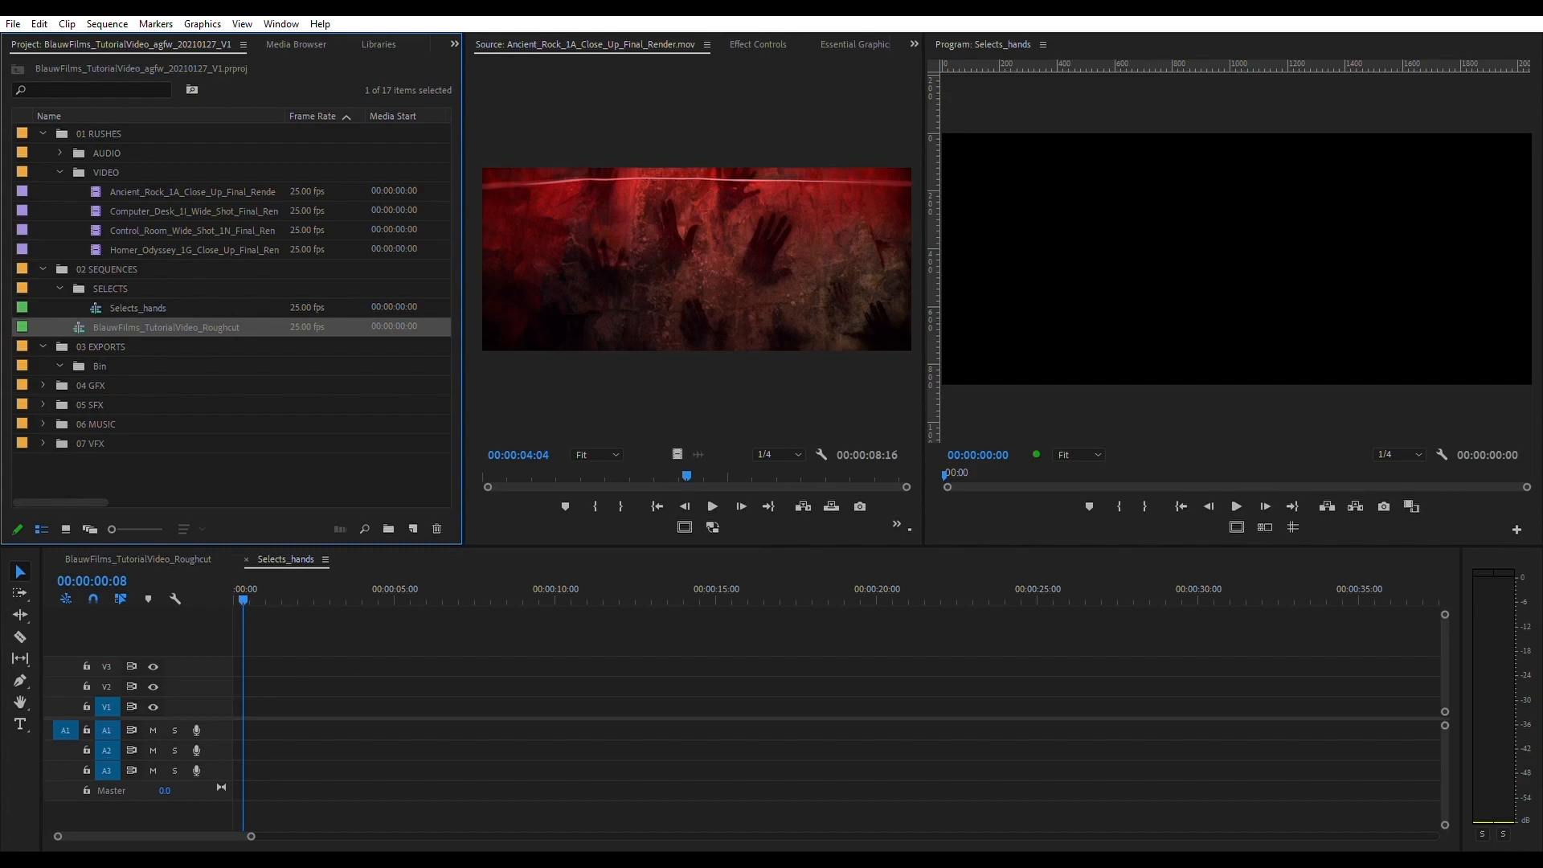
pyautogui.hotkey('ctrl', 'v')
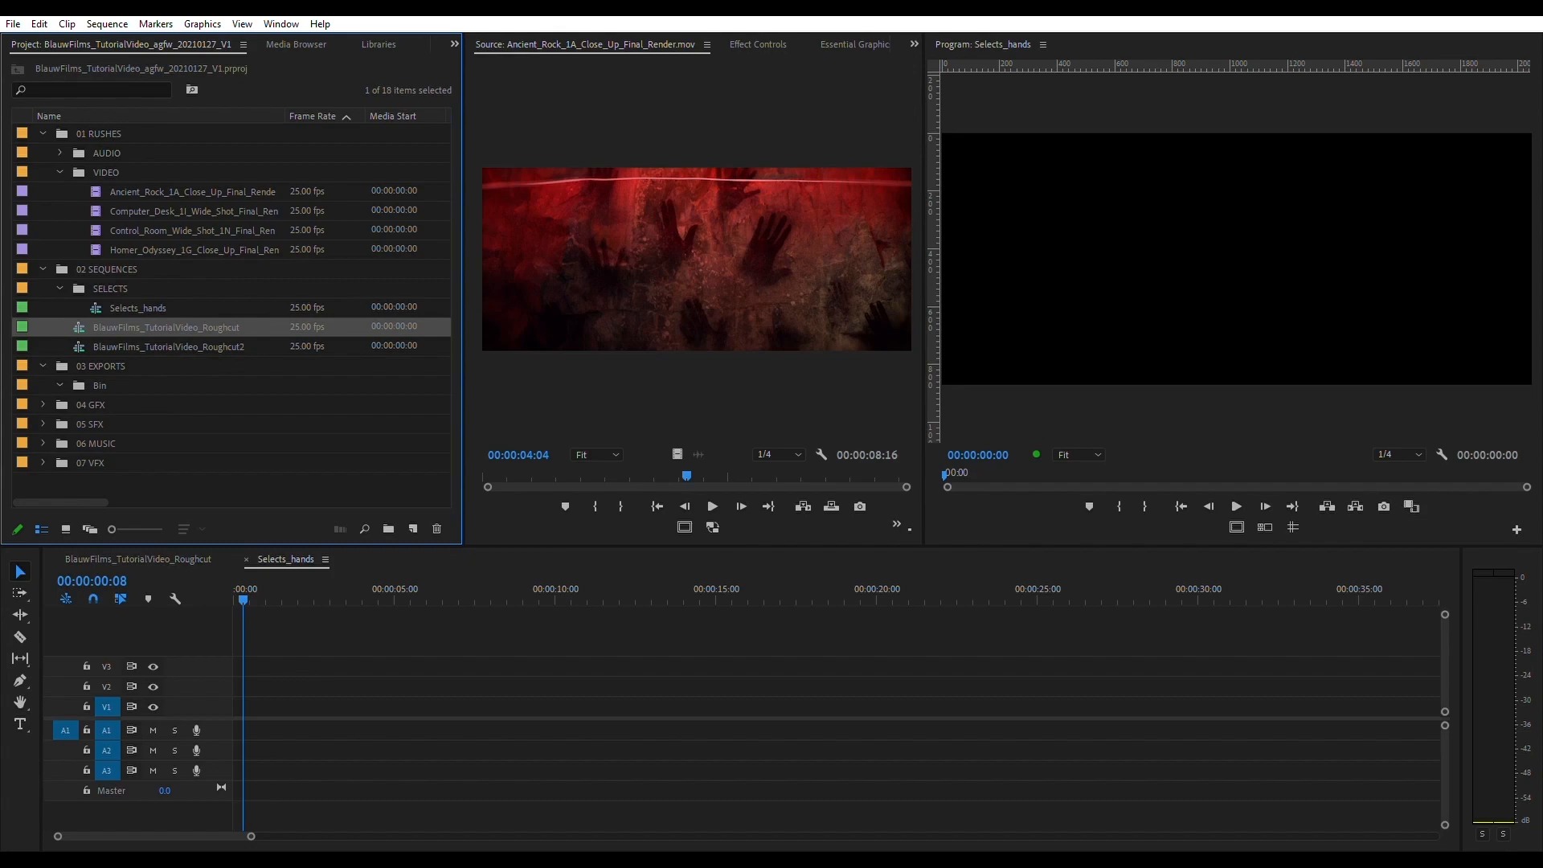
pyautogui.click(168, 348)
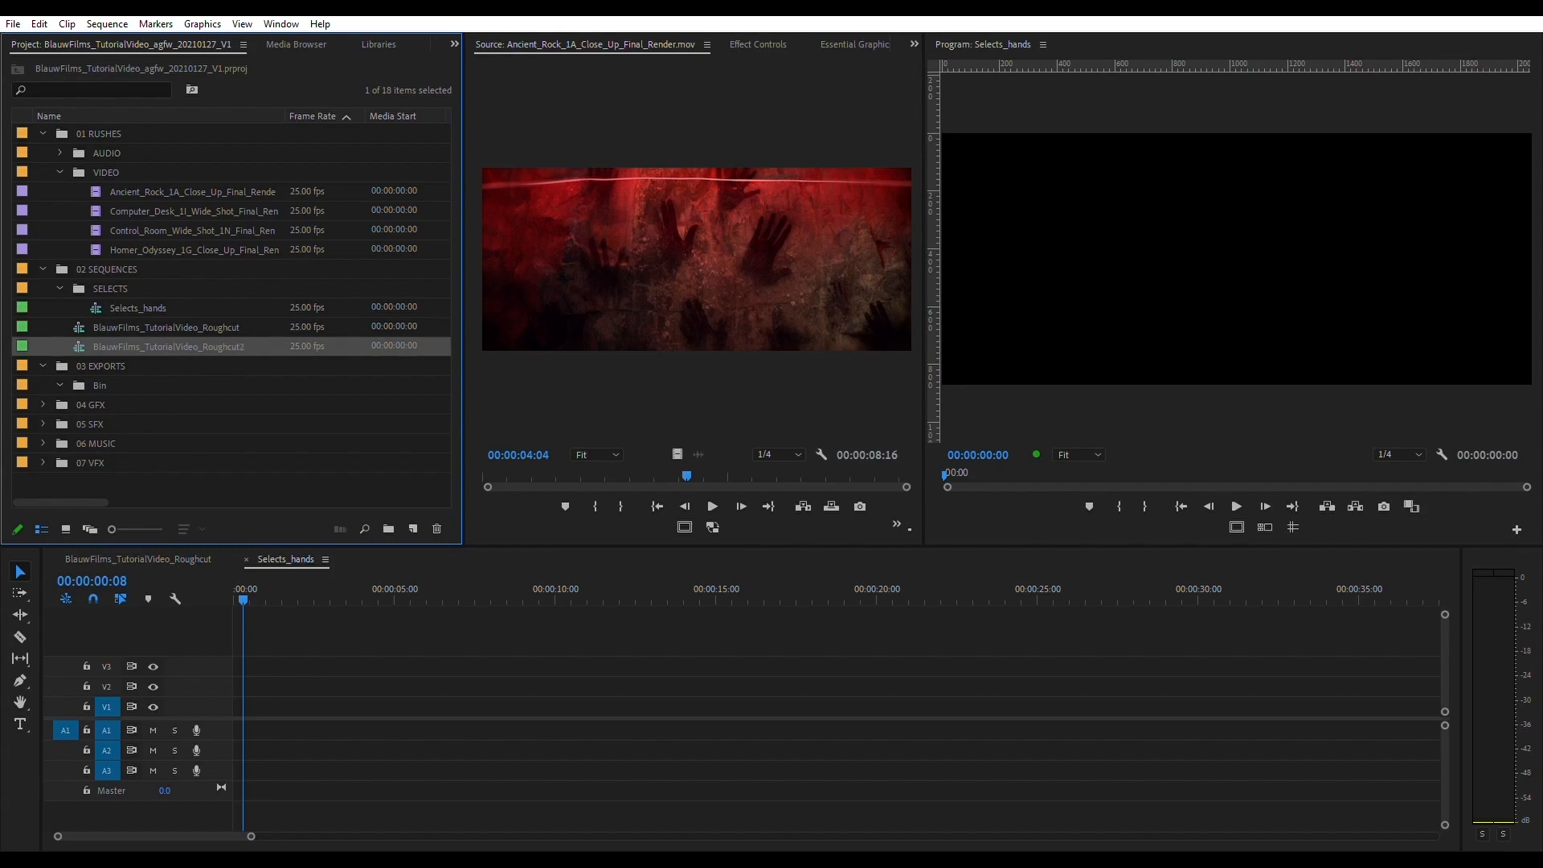
pyautogui.click(168, 347)
pyautogui.click(166, 328)
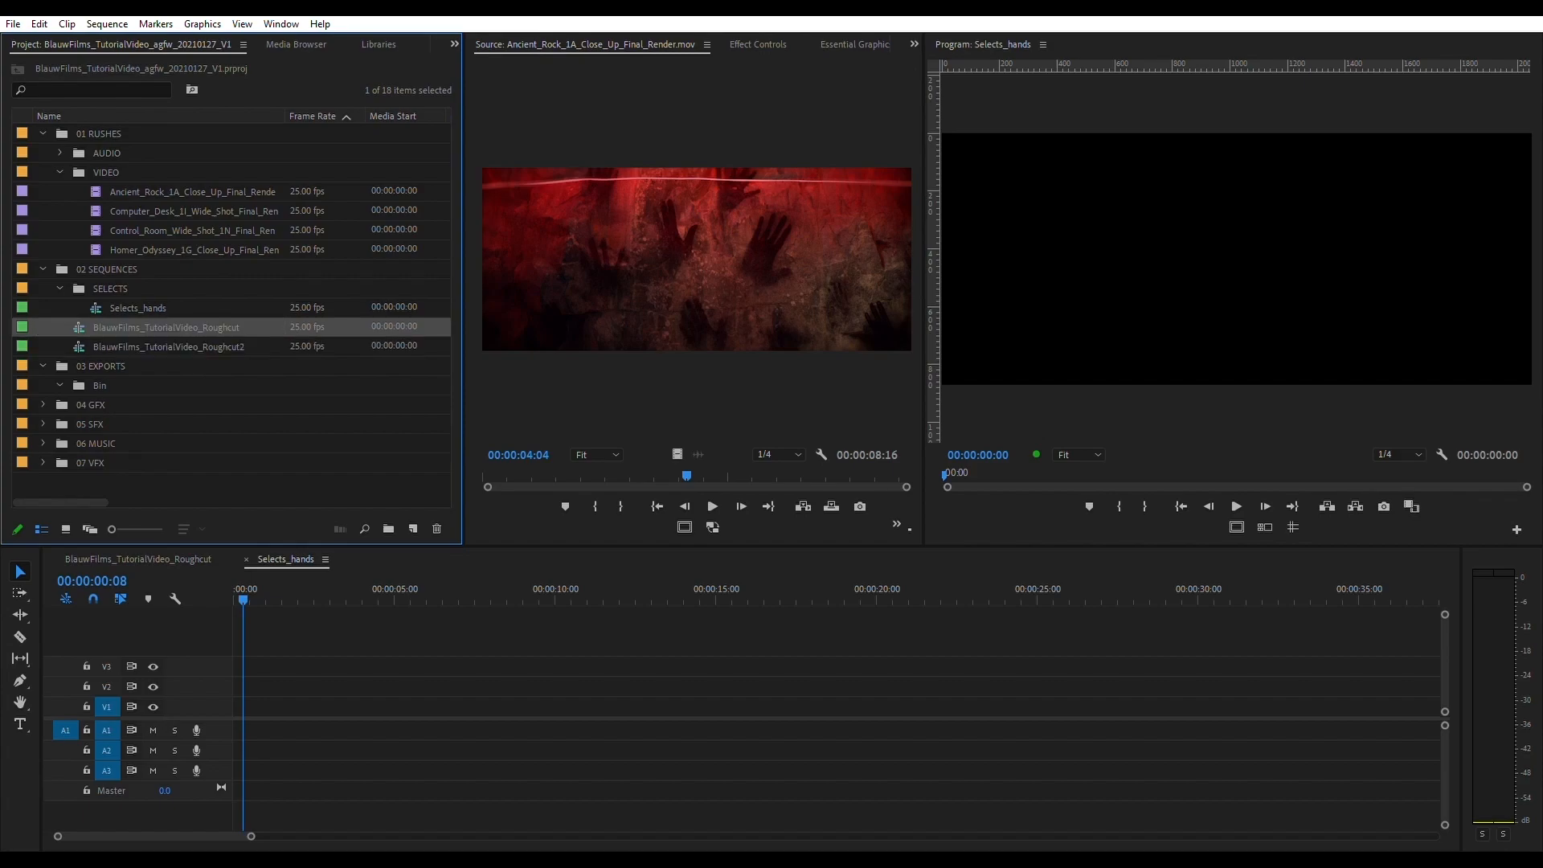
# - Open the BlauwFilms_TutorialVideo_Roughcut sequence and the BlauwFilms_TutorialVideo_Roughcut2 sequence in the timeline
pyautogui.doubleClick(166, 328)
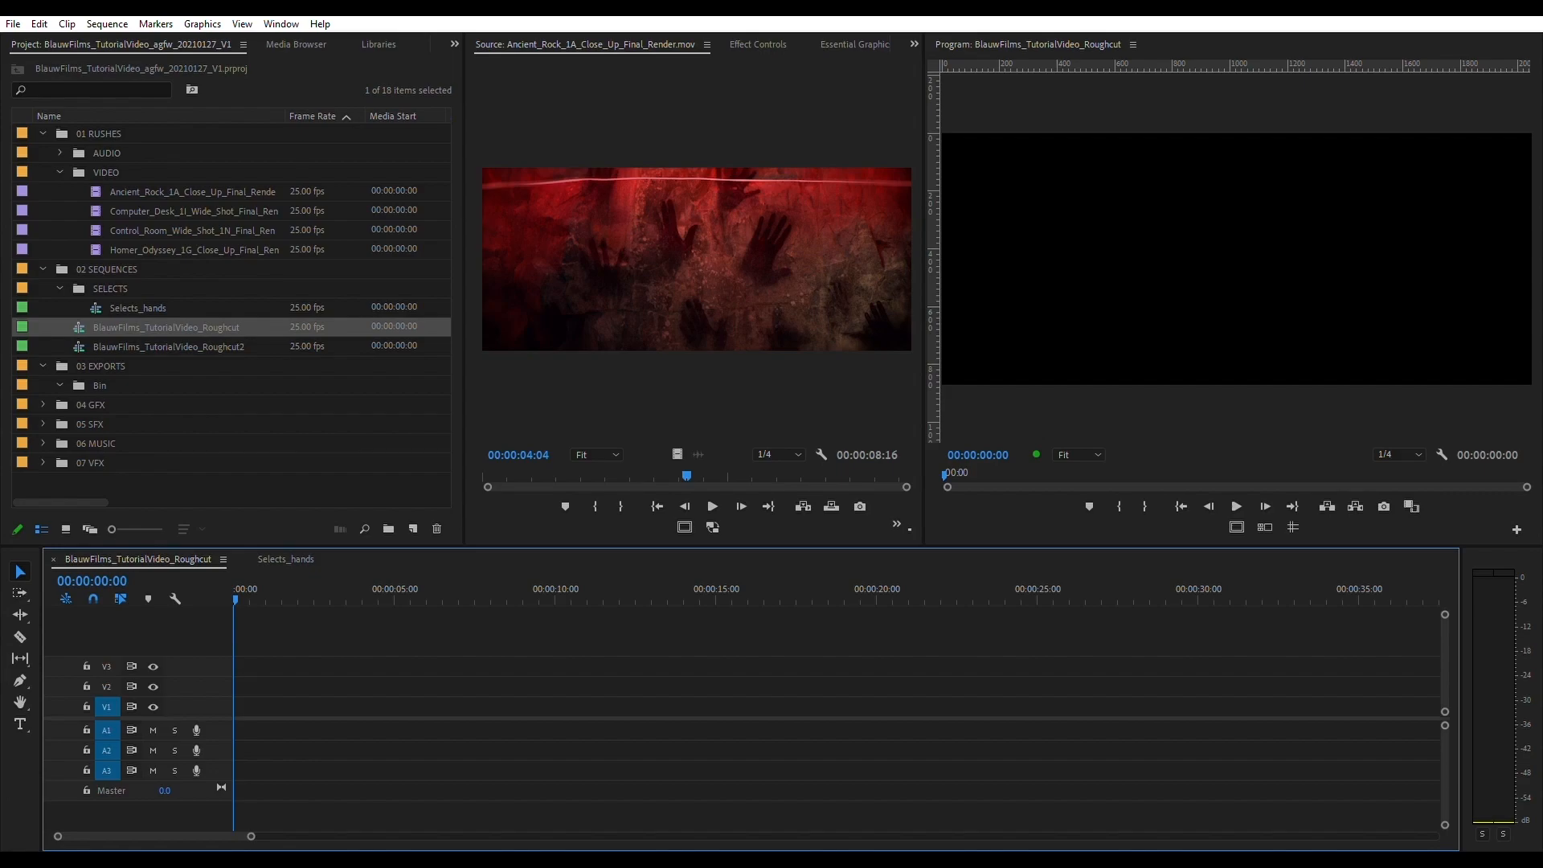
pyautogui.click(100, 386)
pyautogui.click(153, 347)
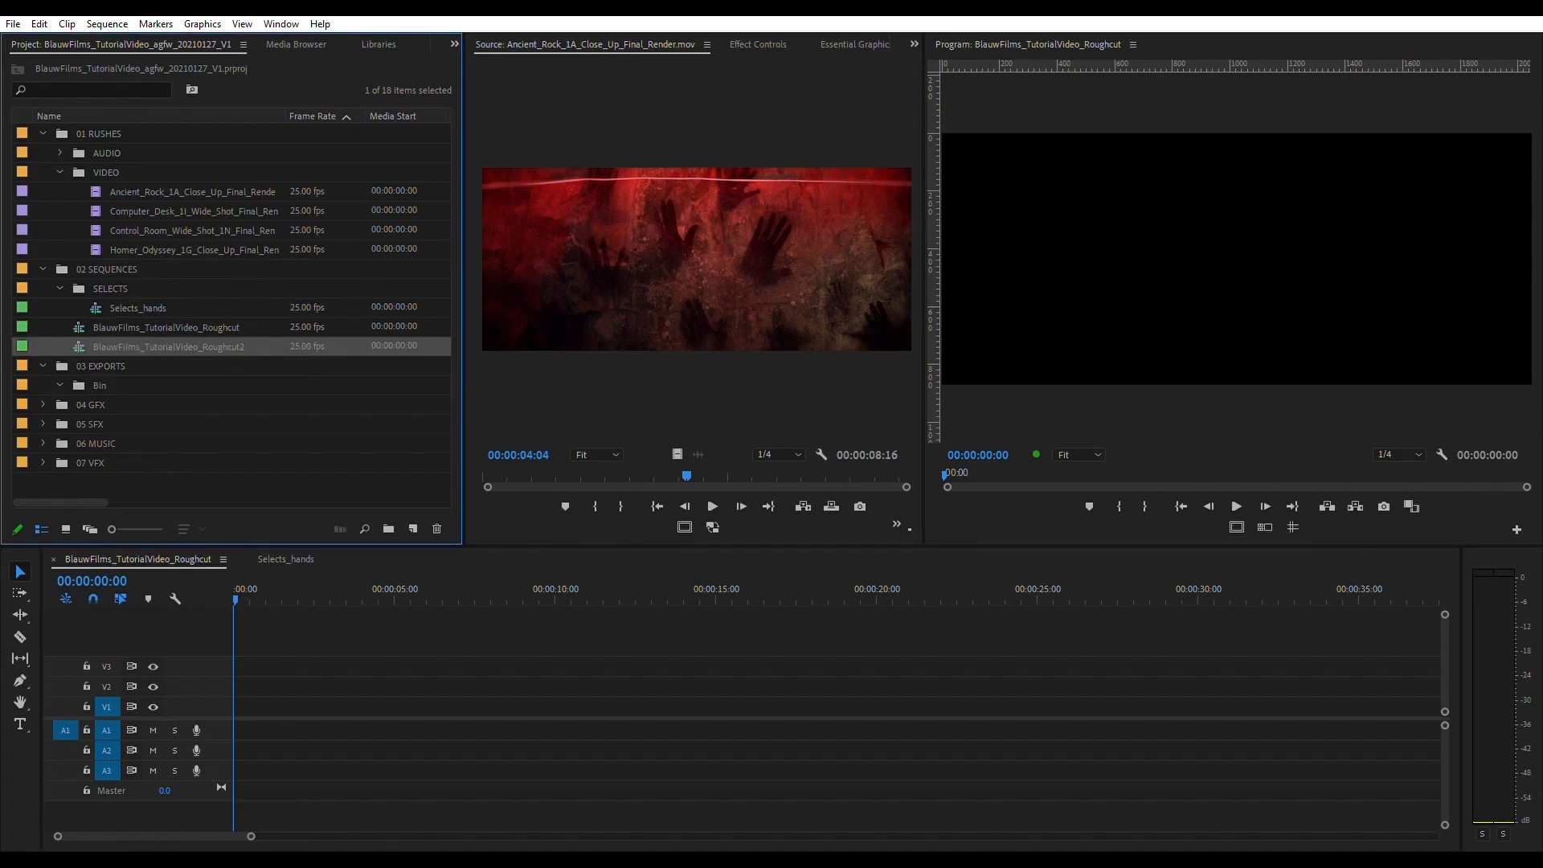
pyautogui.doubleClick(79, 348)
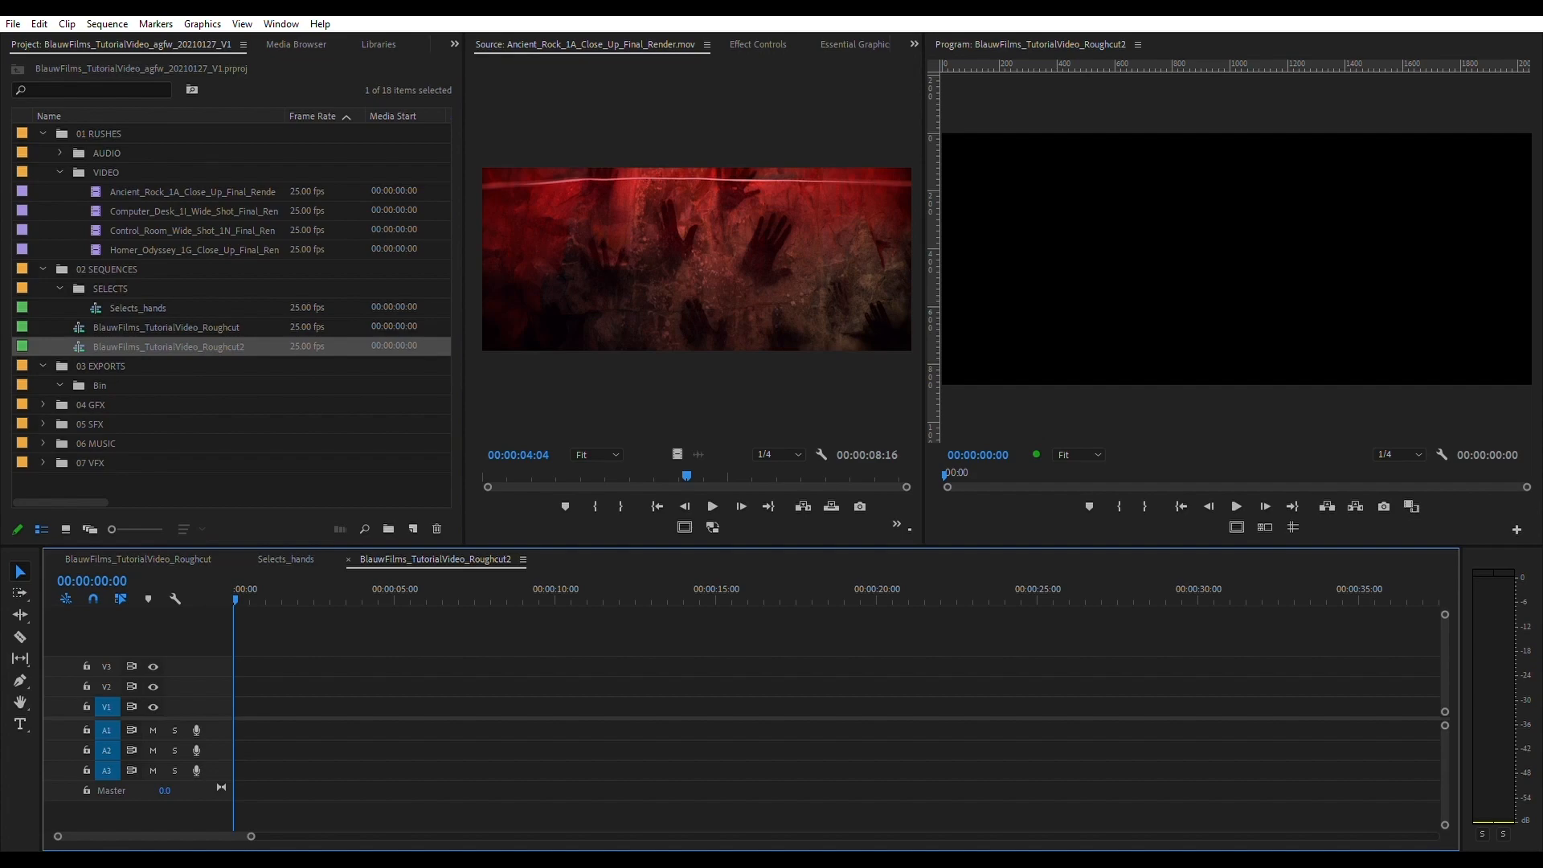
# - Duplicate the Roughcut2 sequence in 02 SEQUENCES and name the copy BlauwFilms_TutorialVideo_Roughcut3
pyautogui.click(153, 348)
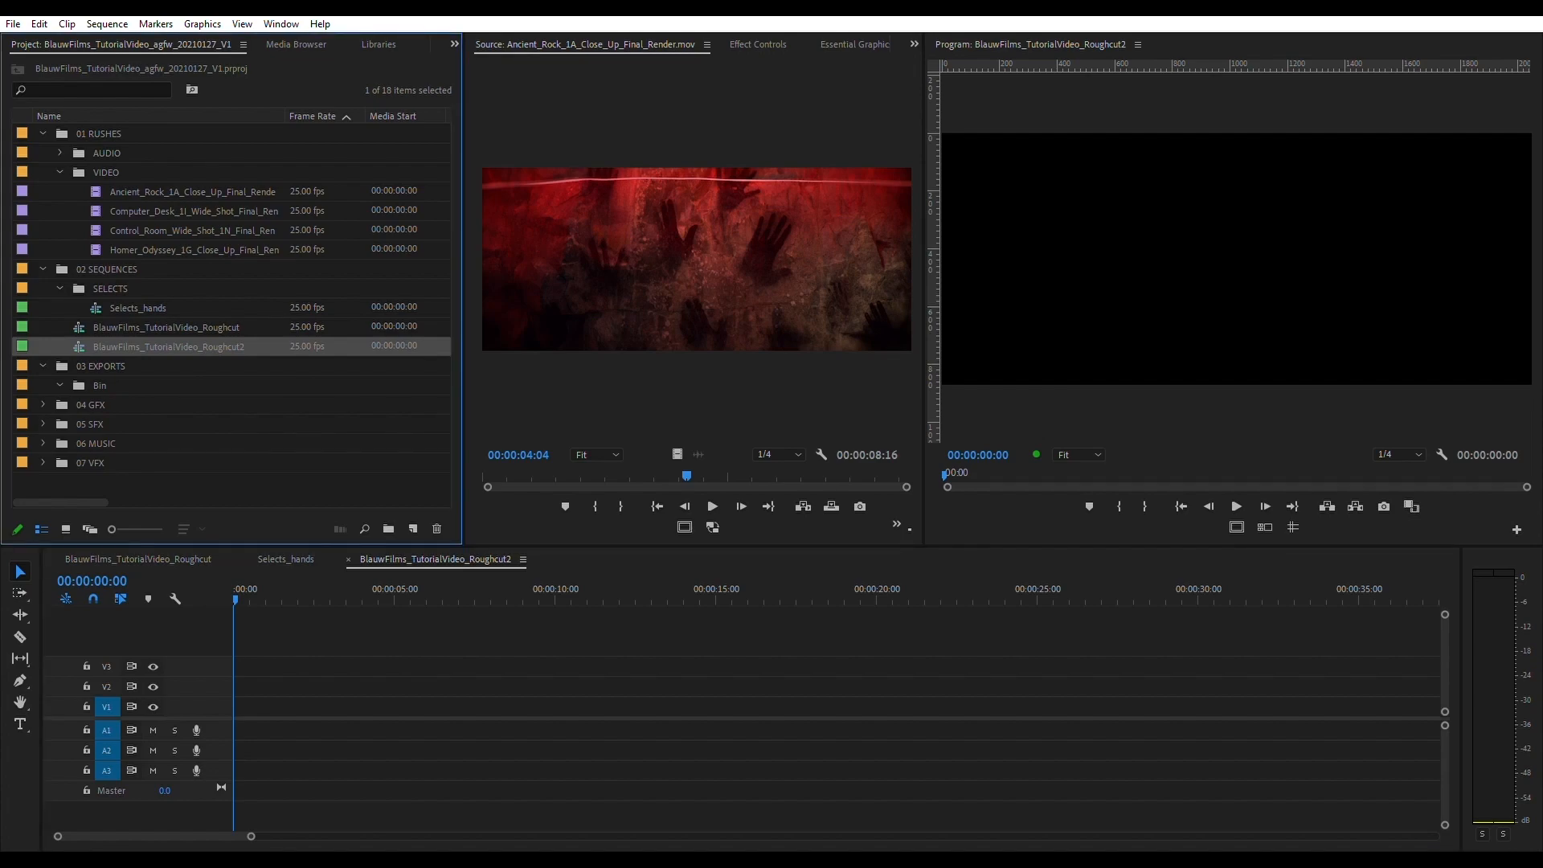
pyautogui.hotkey('ctrl', 'shift', '/')
pyautogui.click(187, 366)
pyautogui.moveTo(282, 367); pyautogui.dragTo(241, 367)
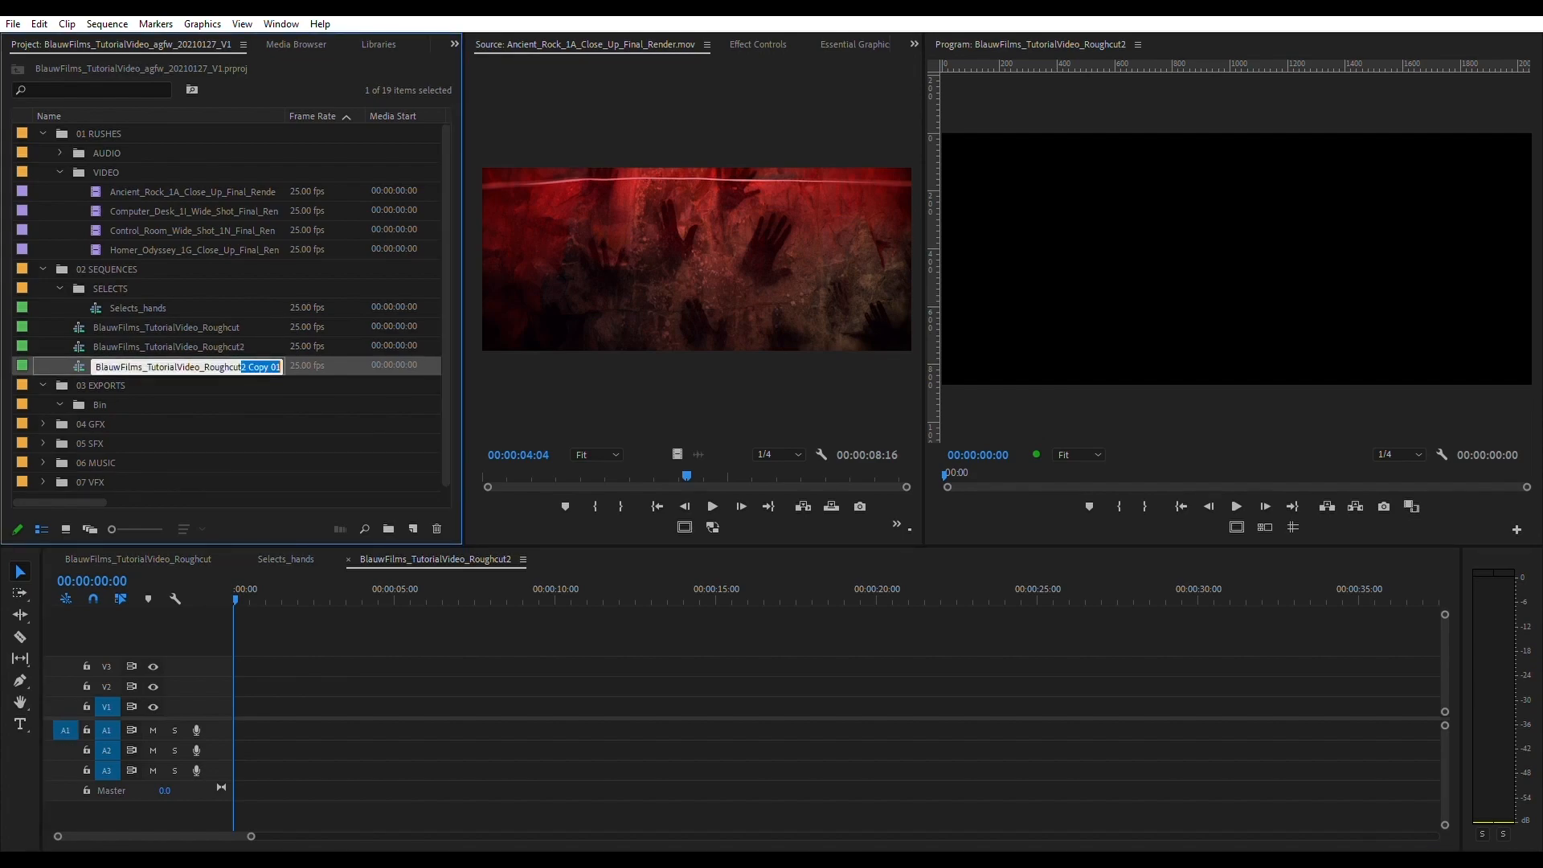
pyautogui.press('BackSpace')
pyautogui.click(201, 424)
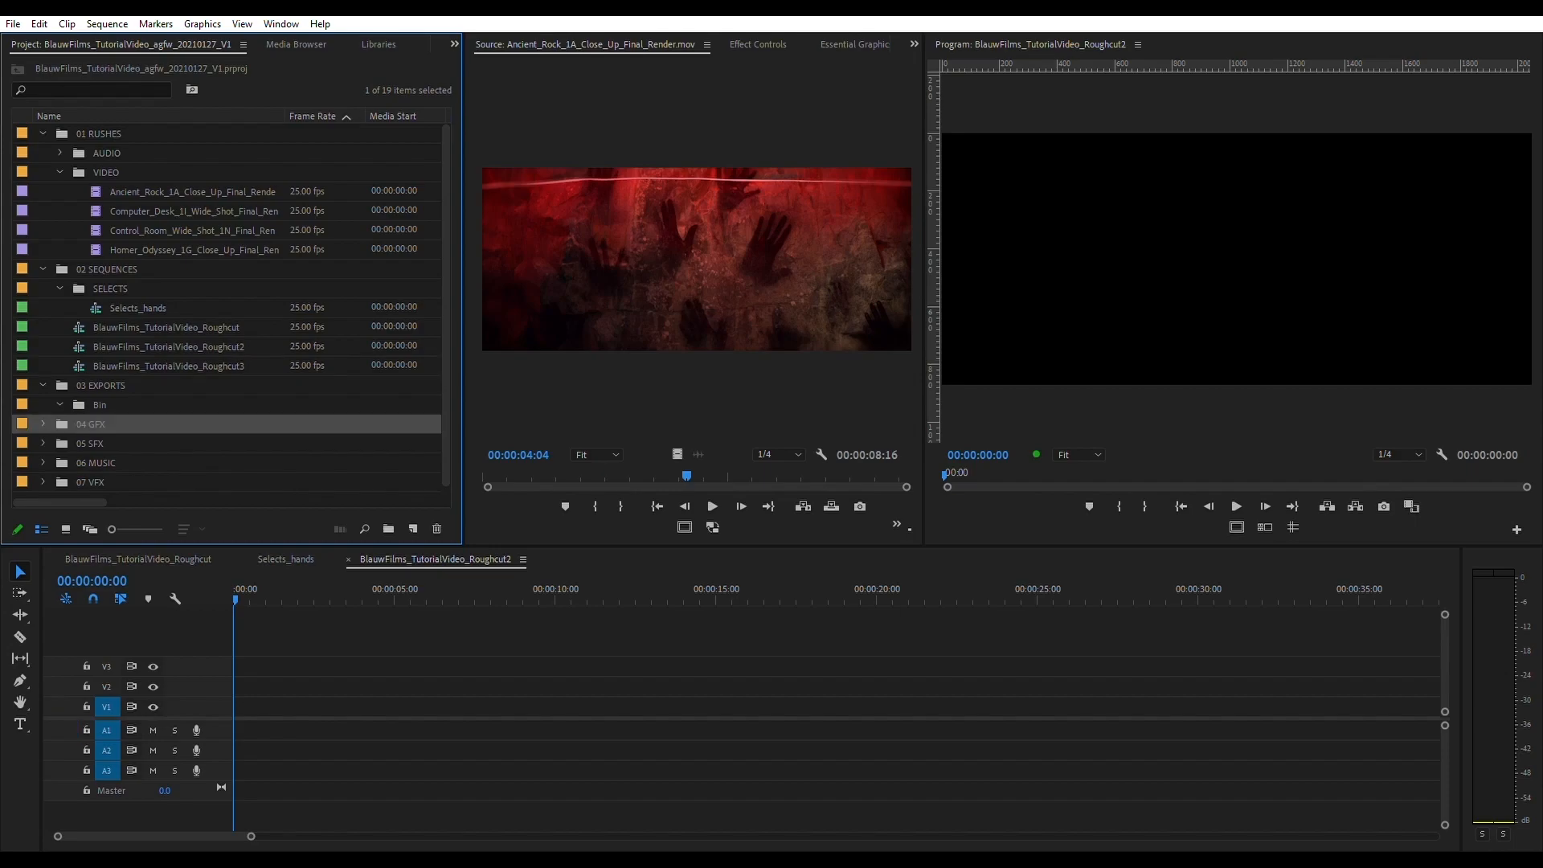
# - Collapse the SELECTS bin, and duplicate the Roughcut3 sequence as BlauwFilms_TutorialVideo_Edit1 in 02 SEQUENCES
pyautogui.click(59, 288)
pyautogui.click(100, 385)
pyautogui.click(169, 348)
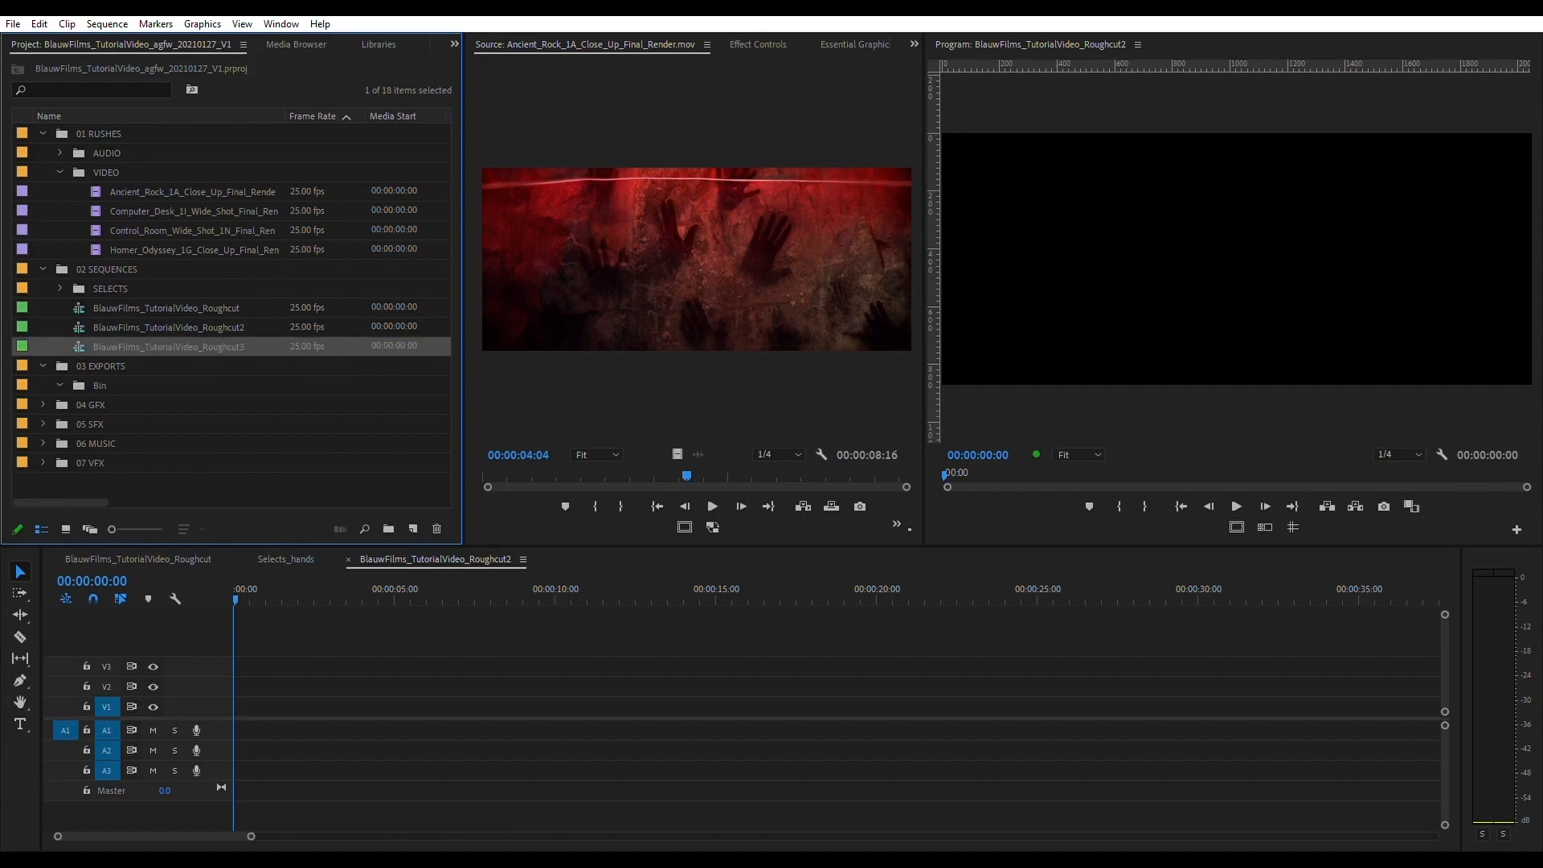
pyautogui.press('Return')
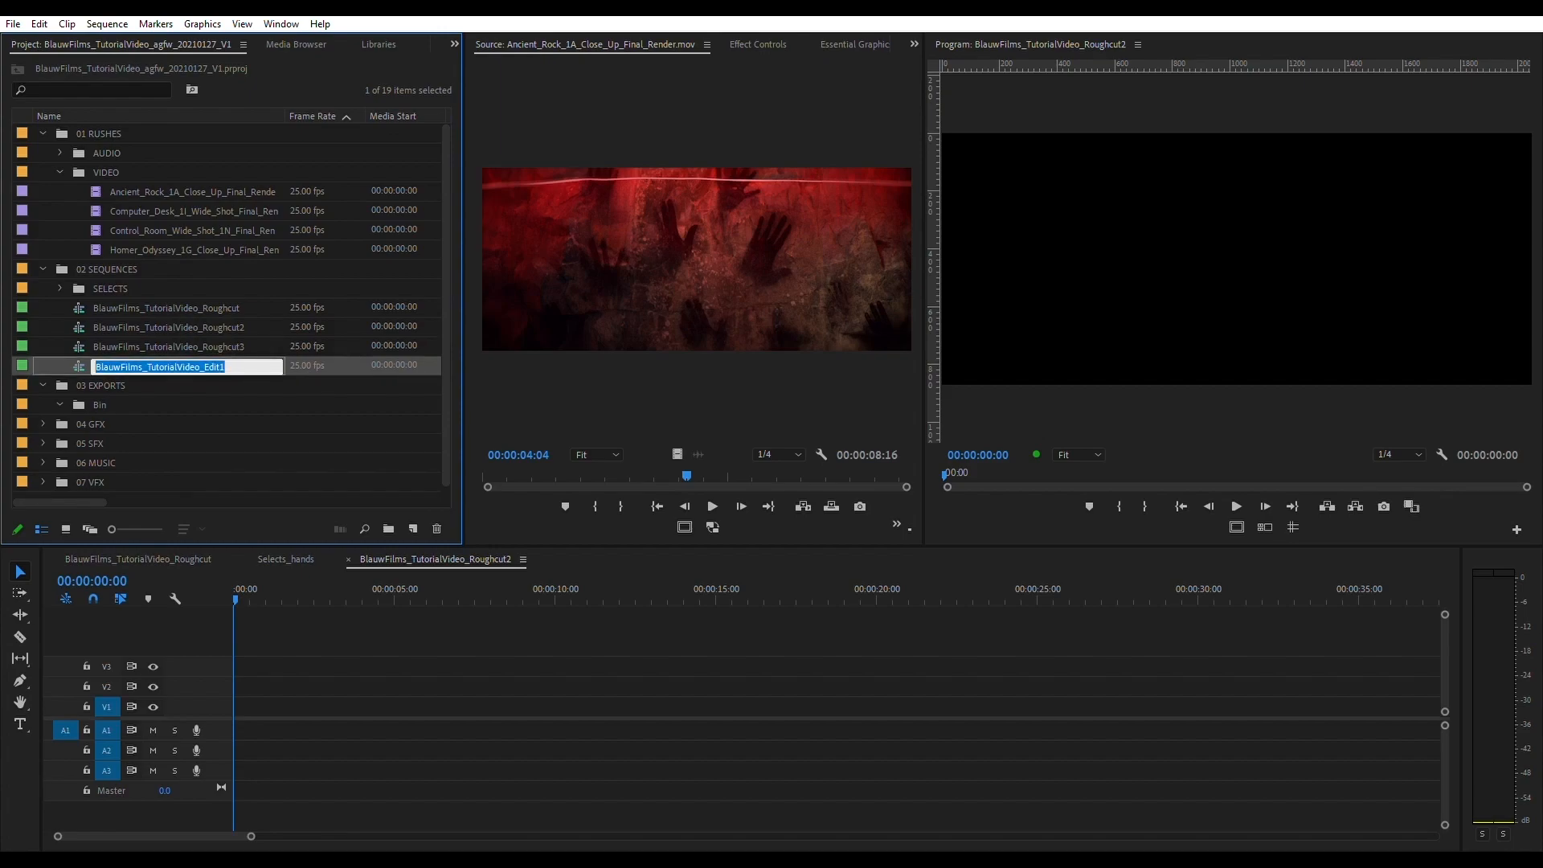
pyautogui.doubleClick(215, 366)
pyautogui.click(161, 405)
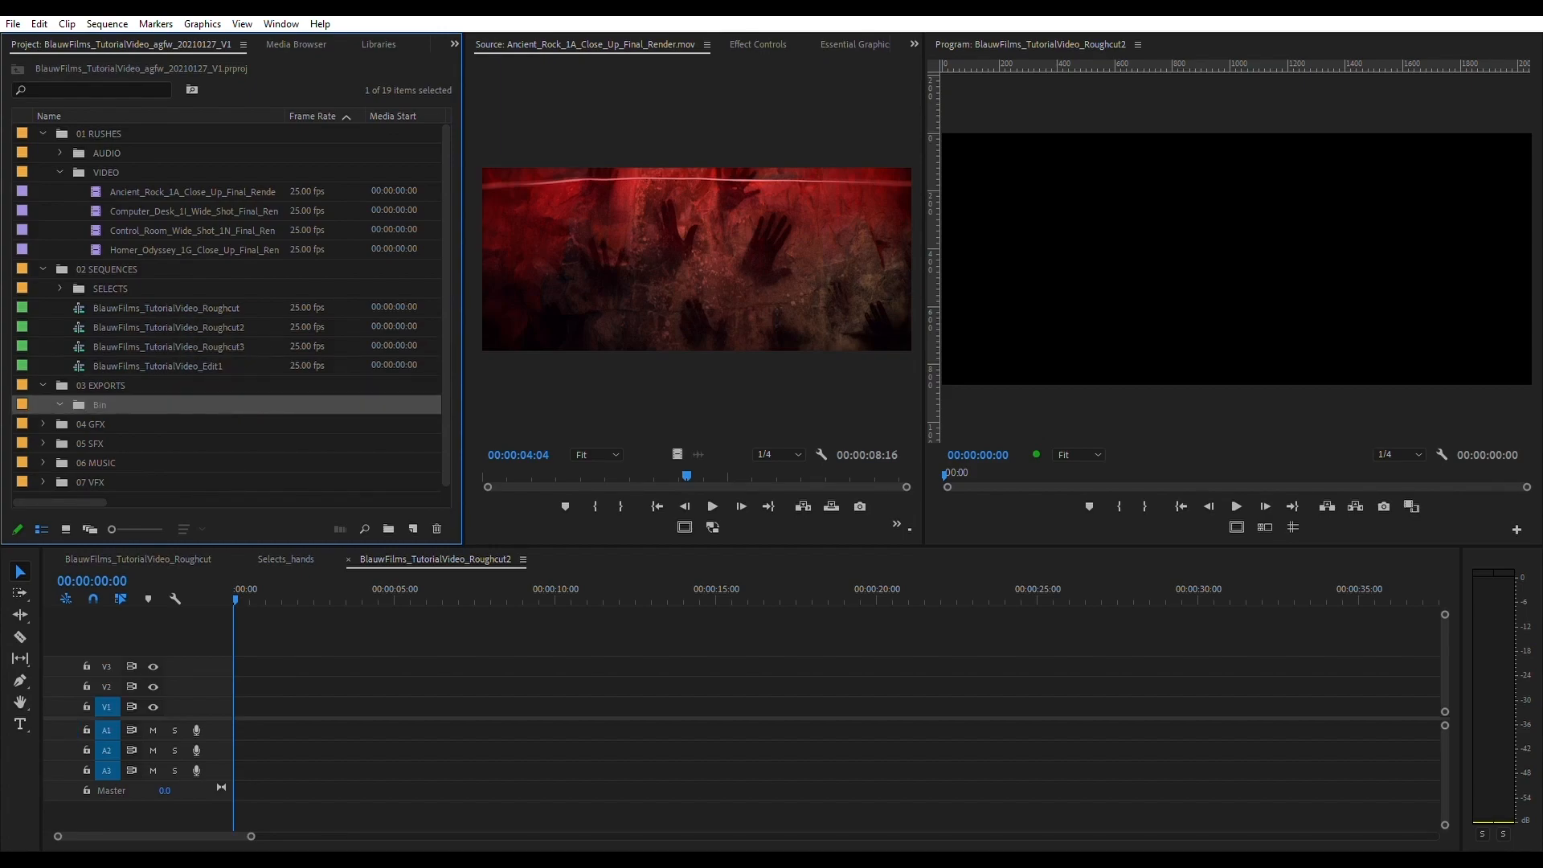
# - Duplicate the Edit1 sequence as BlauwFilms_TutorialVideo_Edit6-PICLOCK and move the copy into the 03 EXPORTS bin
pyautogui.click(158, 366)
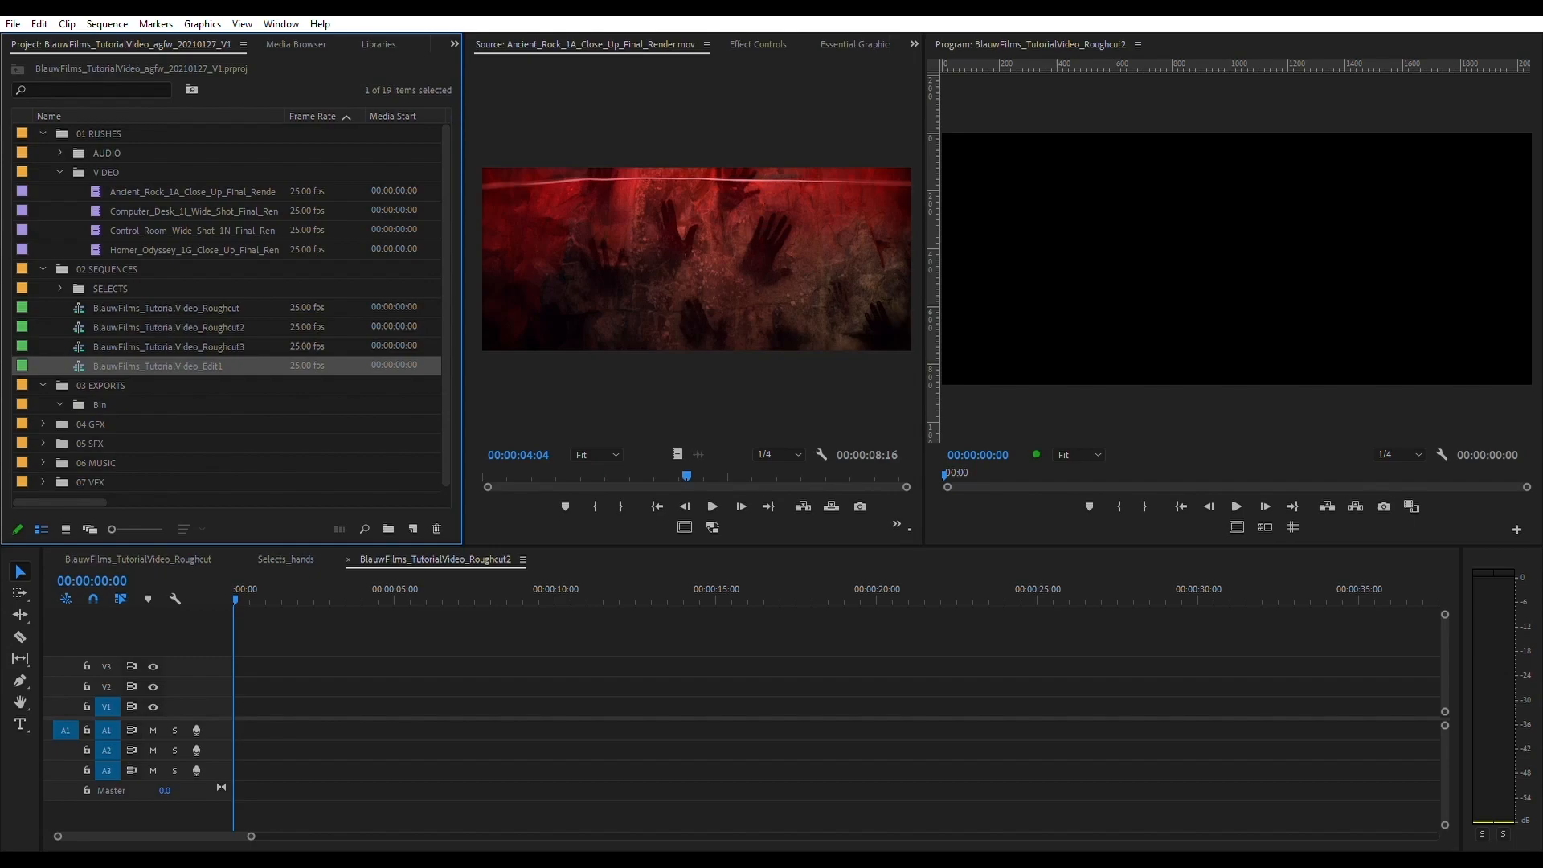
pyautogui.hotkey('ctrl', 'shift', '/')
pyautogui.click(210, 366)
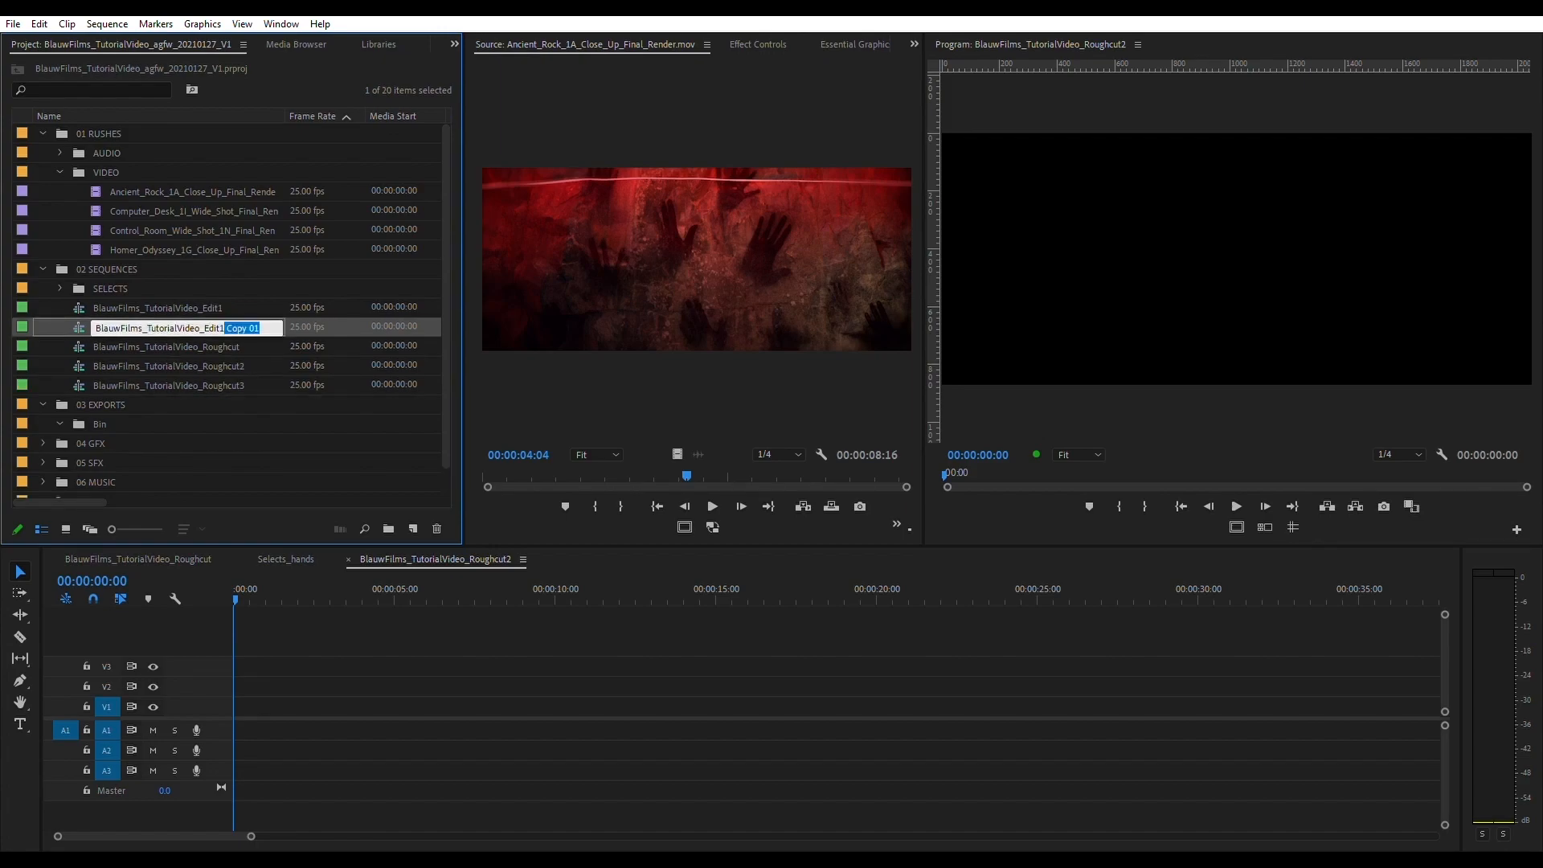
pyautogui.press('BackSpace')
pyautogui.write('6-PICLOCK')
pyautogui.click(193, 366)
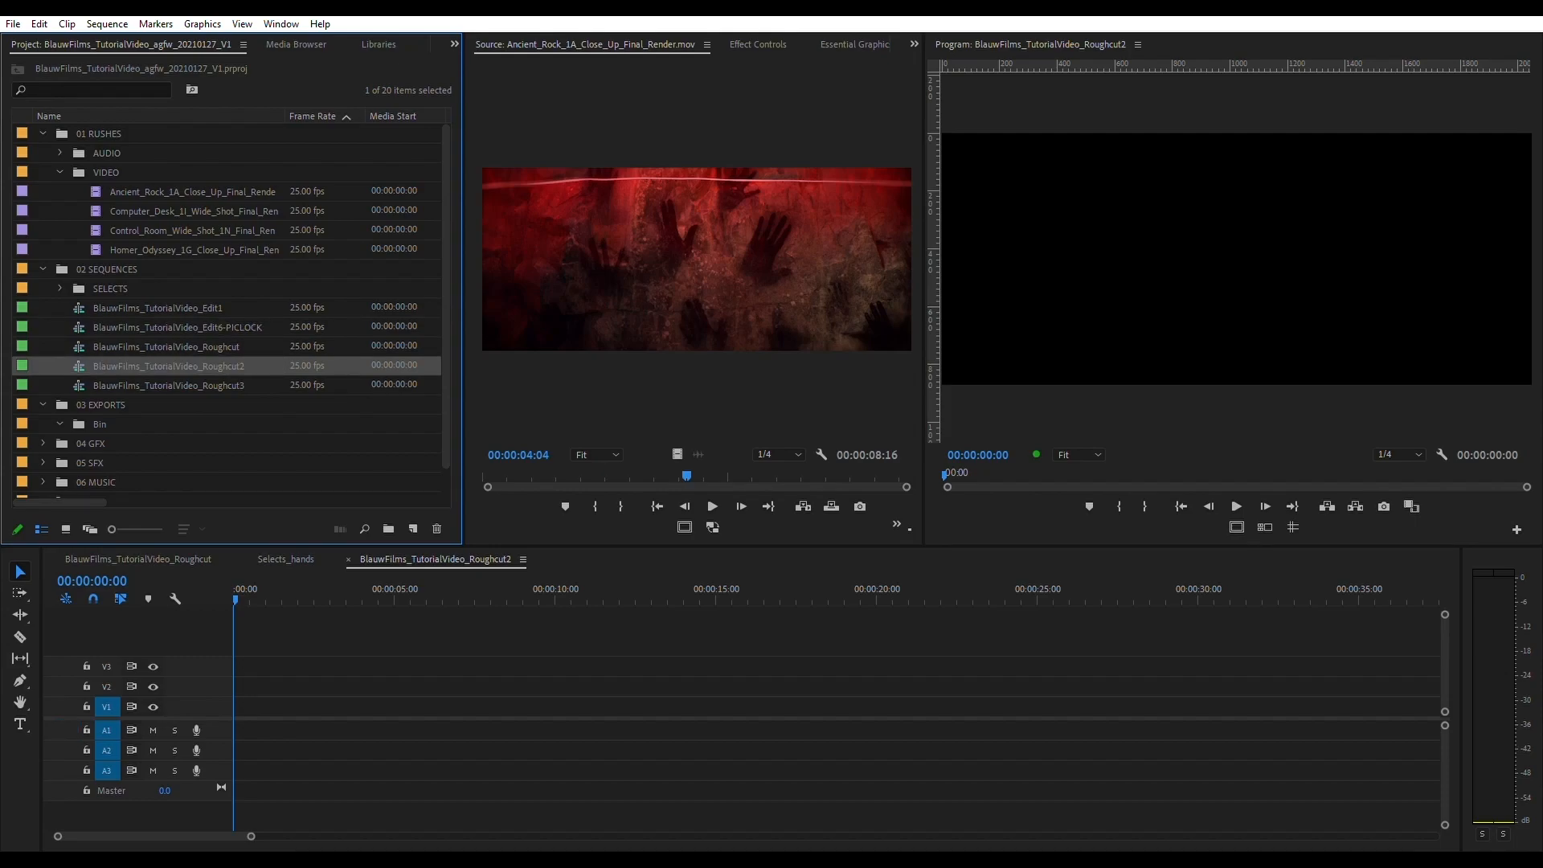
pyautogui.click(179, 328)
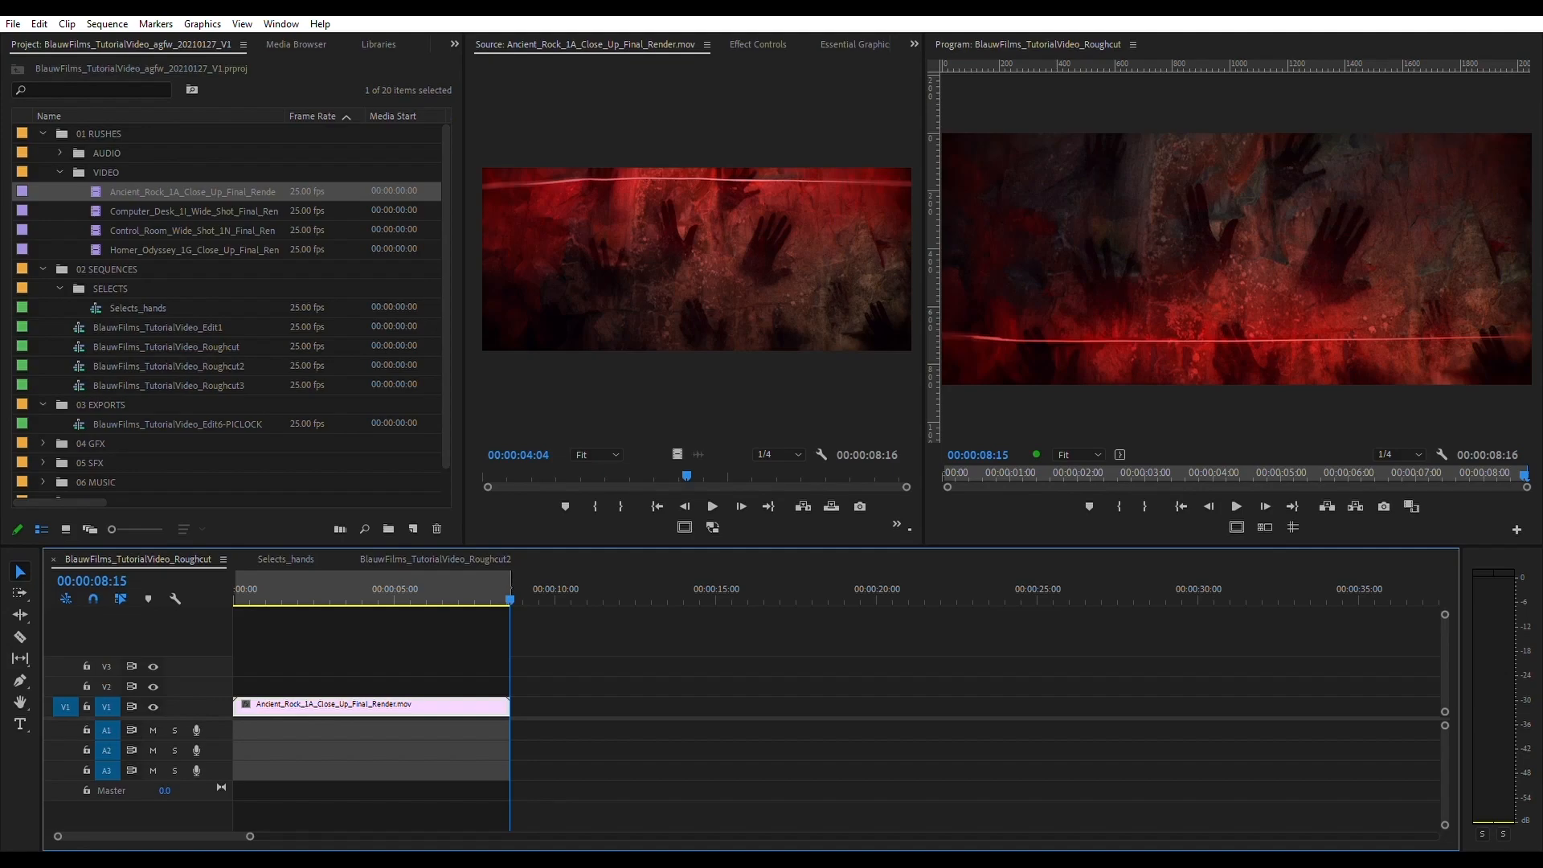
# - Collapse the 01 RUSHES, 02 SEQUENCES and 03 EXPORTS bins so only the seven top-level bins are listed
pyautogui.click(43, 134)
pyautogui.click(42, 152)
pyautogui.click(42, 172)
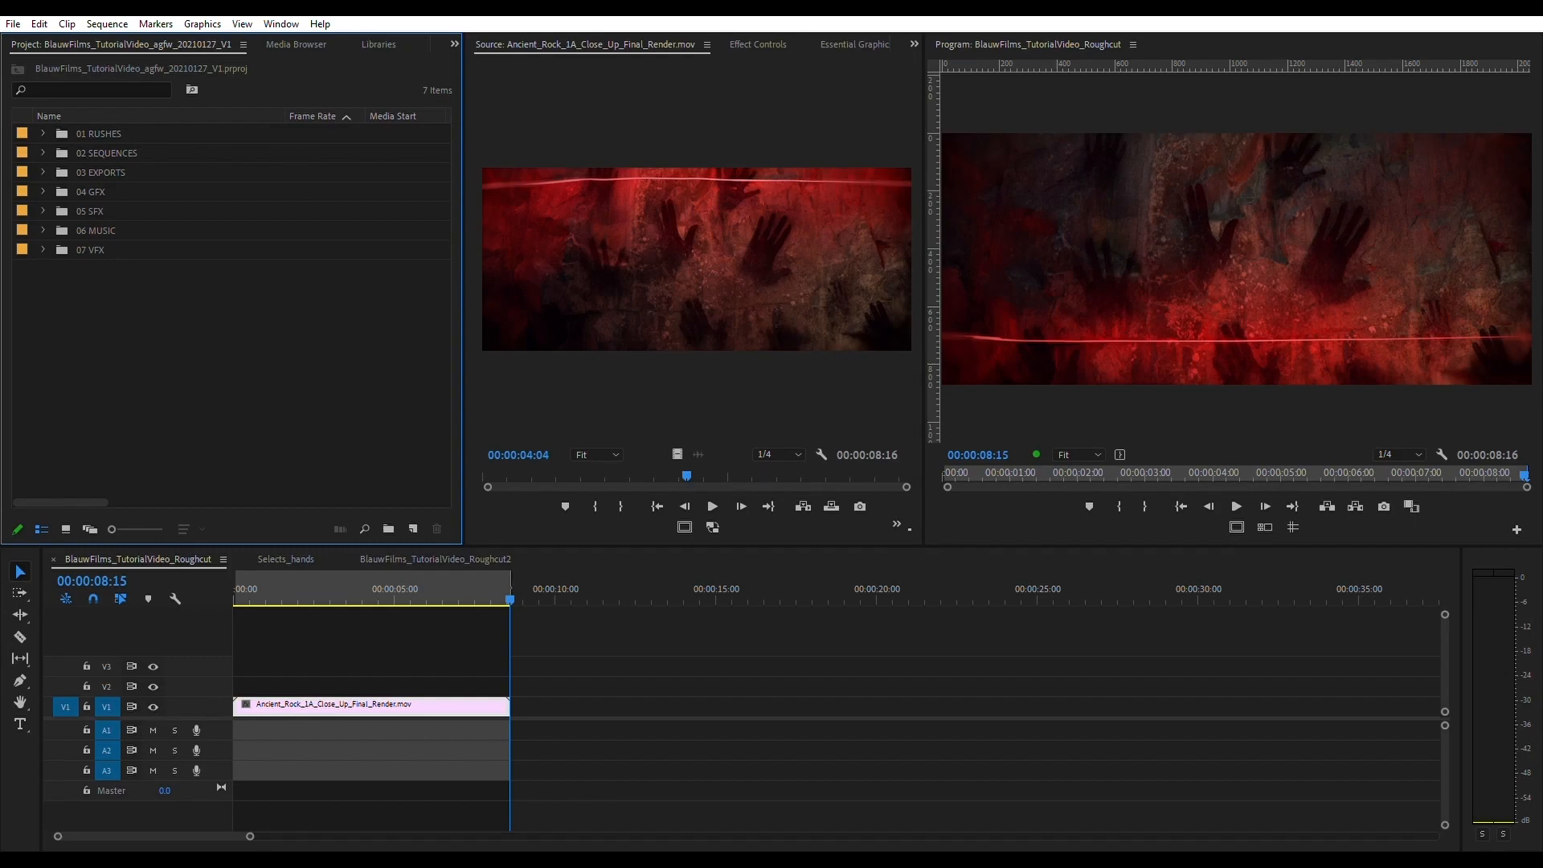
# - Examine the sequence versions inside the 02 SEQUENCES bin, collapse it again, and select the 07 VFX bin
pyautogui.hotkey('ctrl', 'i')
pyautogui.click(43, 153)
pyautogui.click(60, 172)
pyautogui.click(42, 153)
pyautogui.click(42, 153)
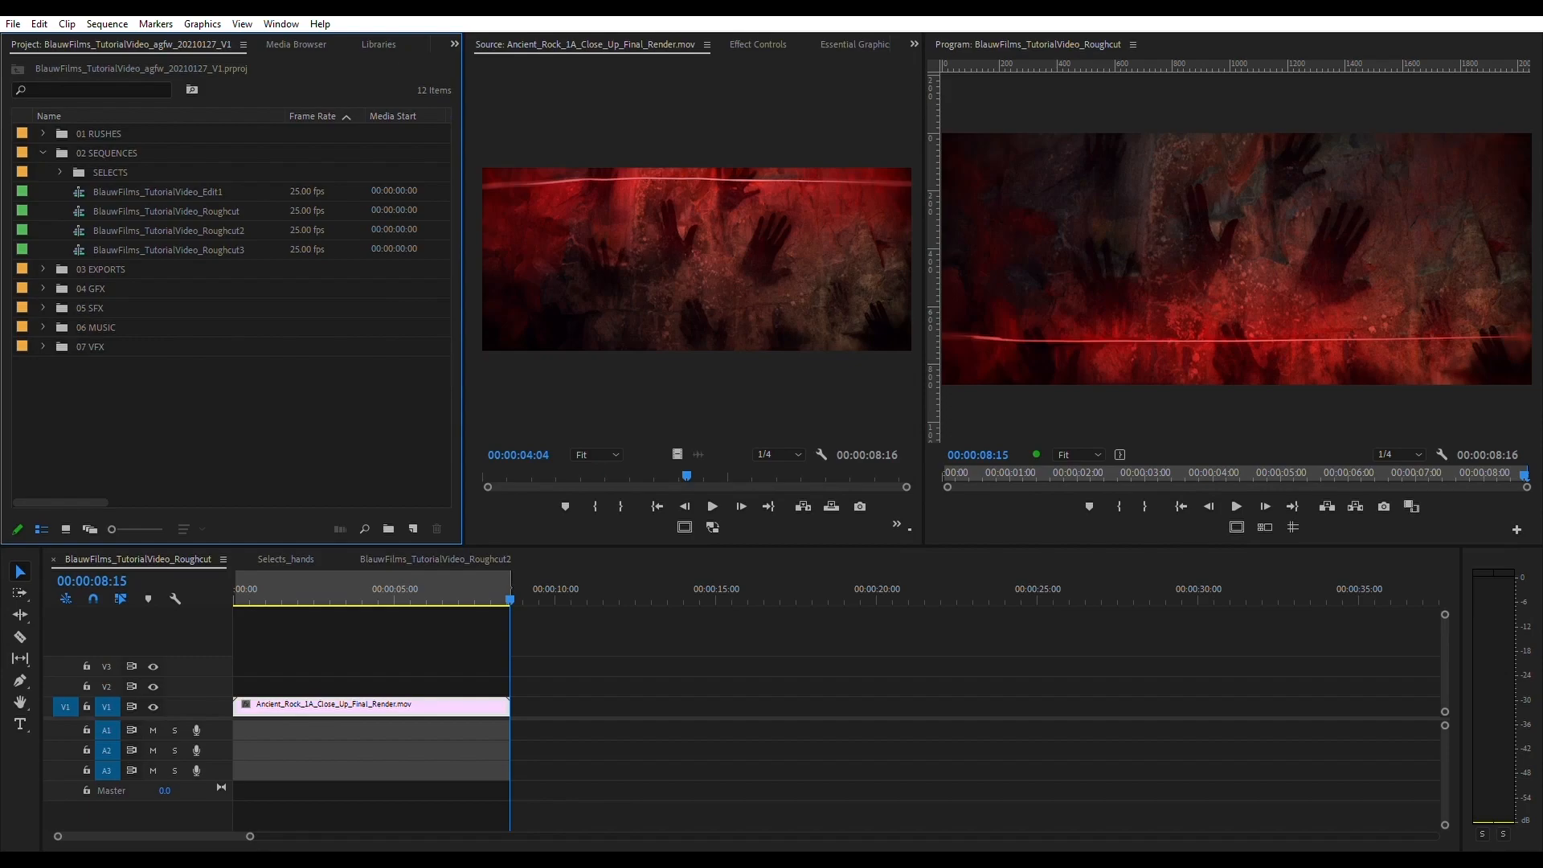
pyautogui.click(43, 153)
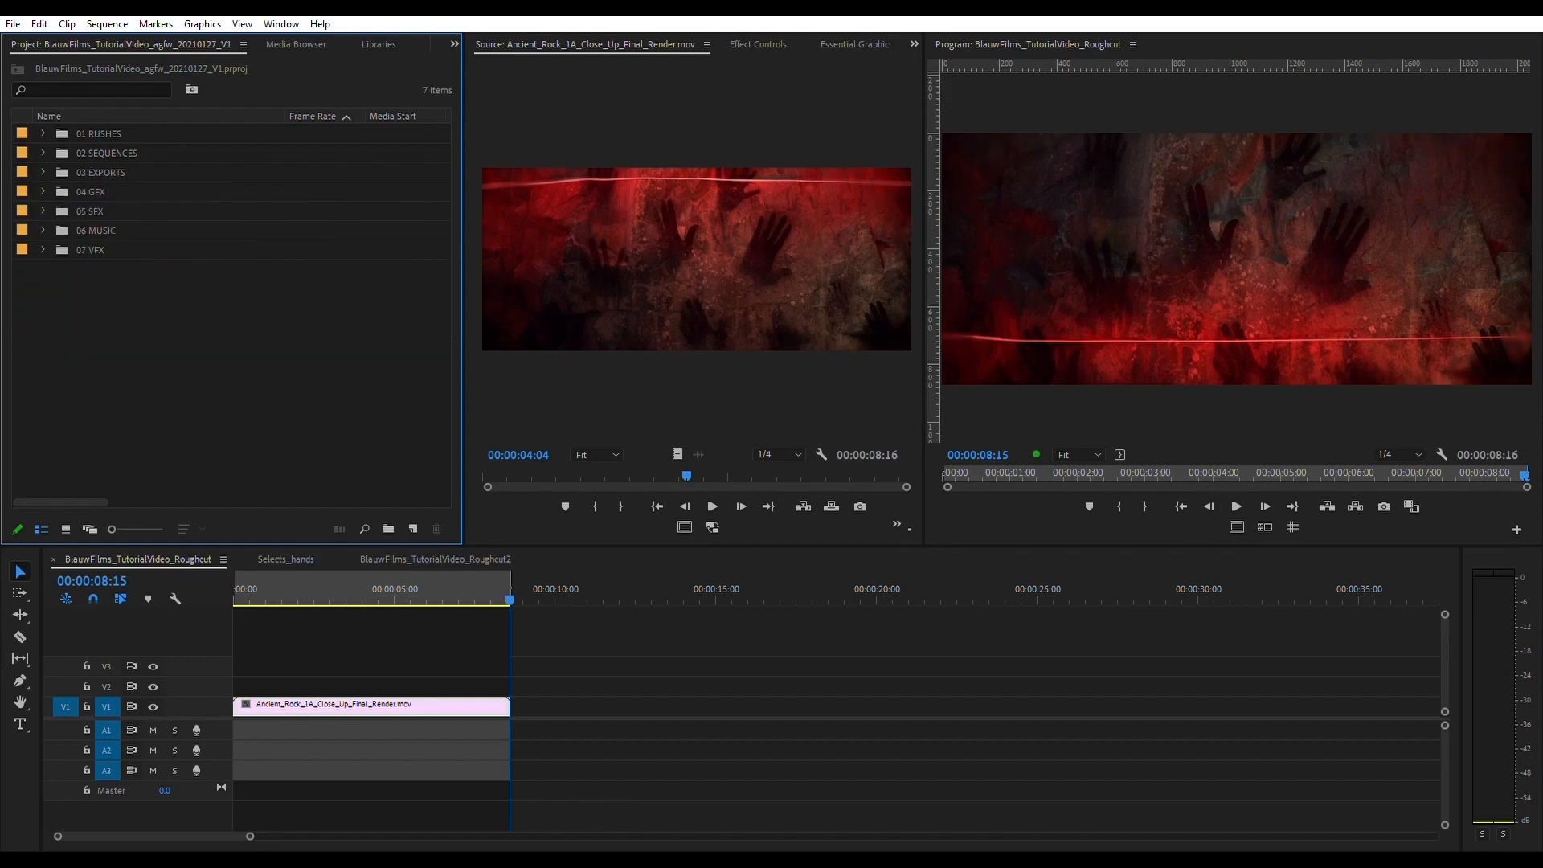
pyautogui.click(90, 250)
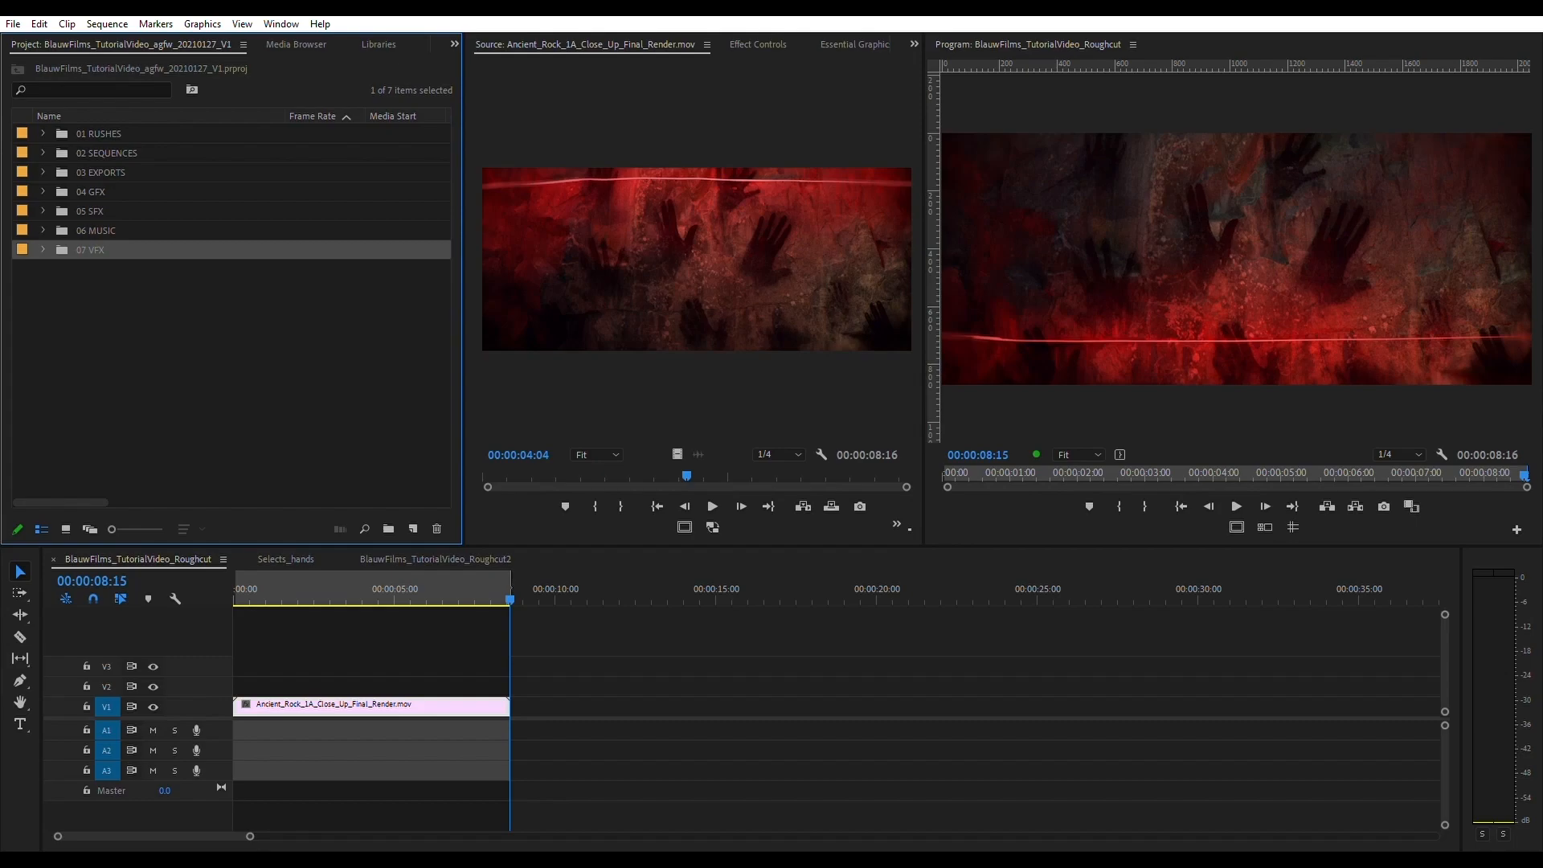